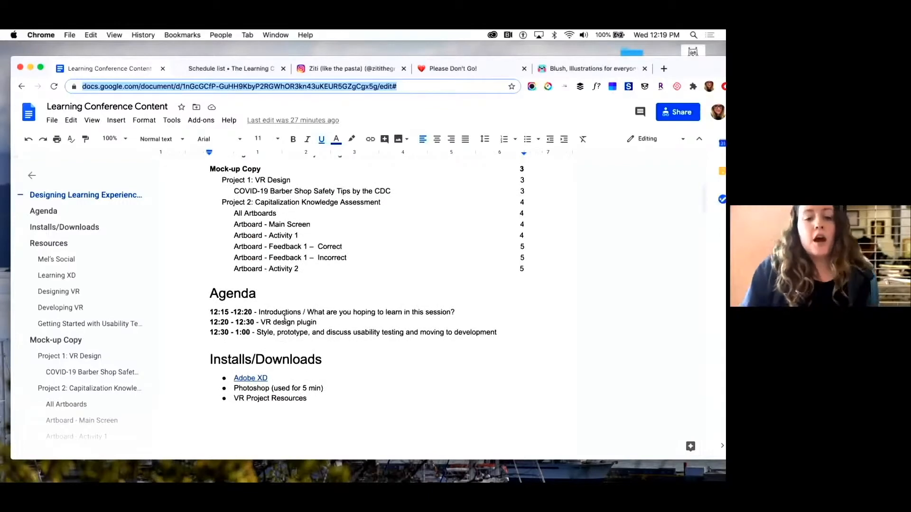
Scroll through the Learning Conference Content document to review the agenda, installs and project resources
left_click(283, 322)
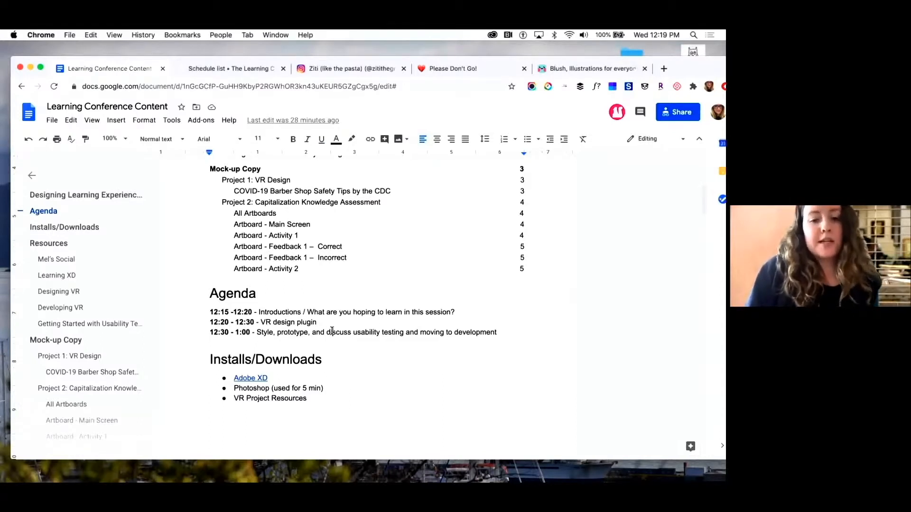
scroll(257, 340, "down", 3)
scroll(265, 309, "down", 1)
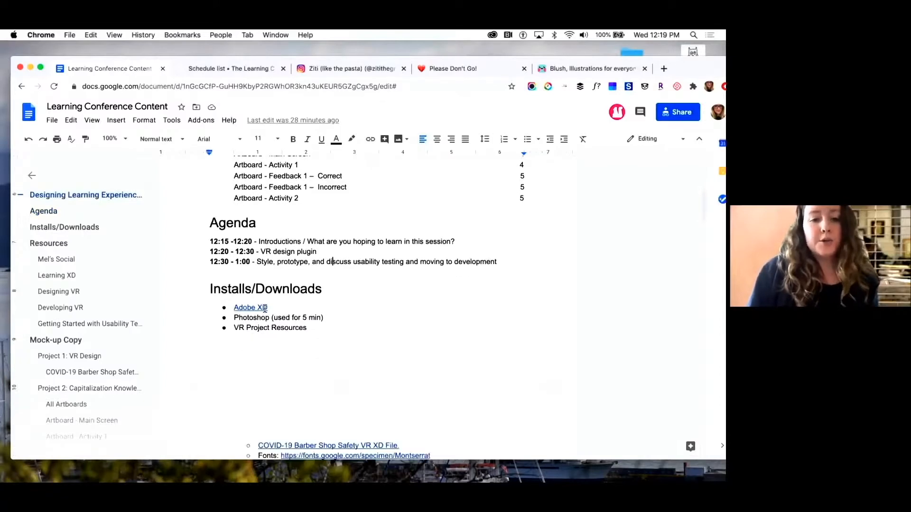
left_click(283, 317)
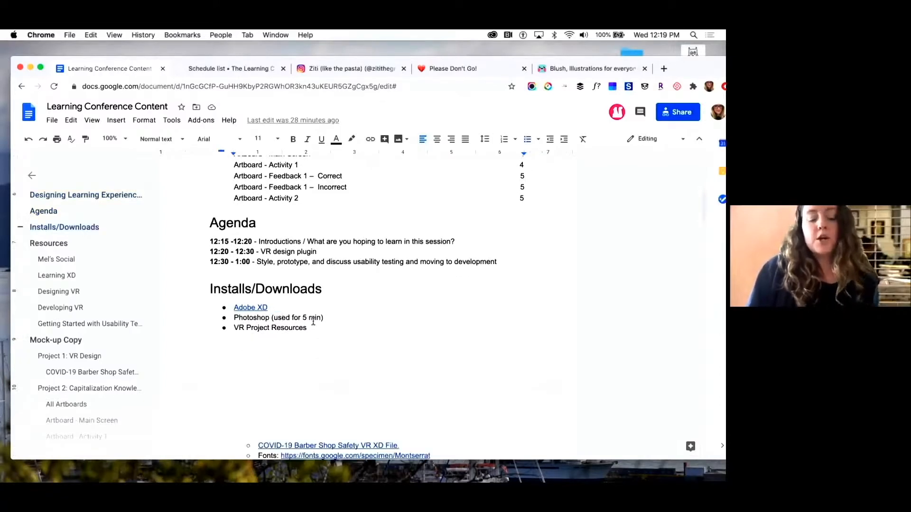
left_click(272, 329)
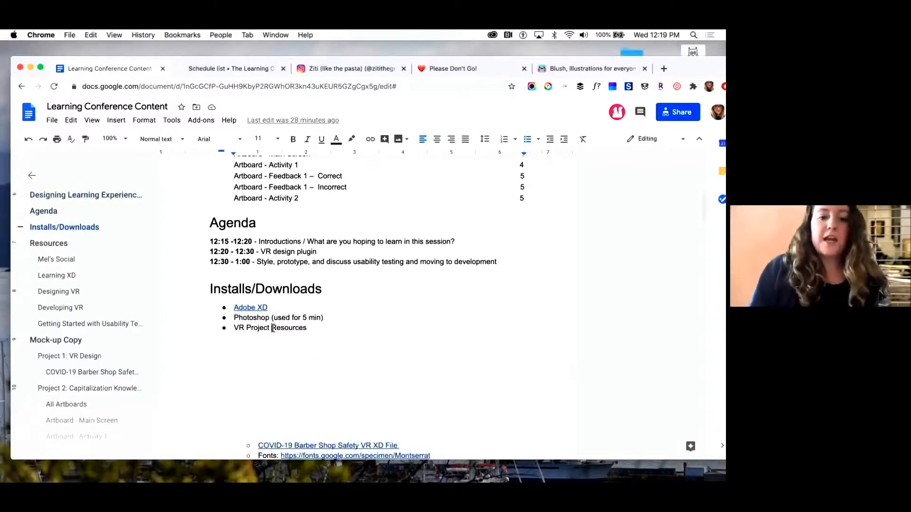
scroll(273, 328, "down", 5)
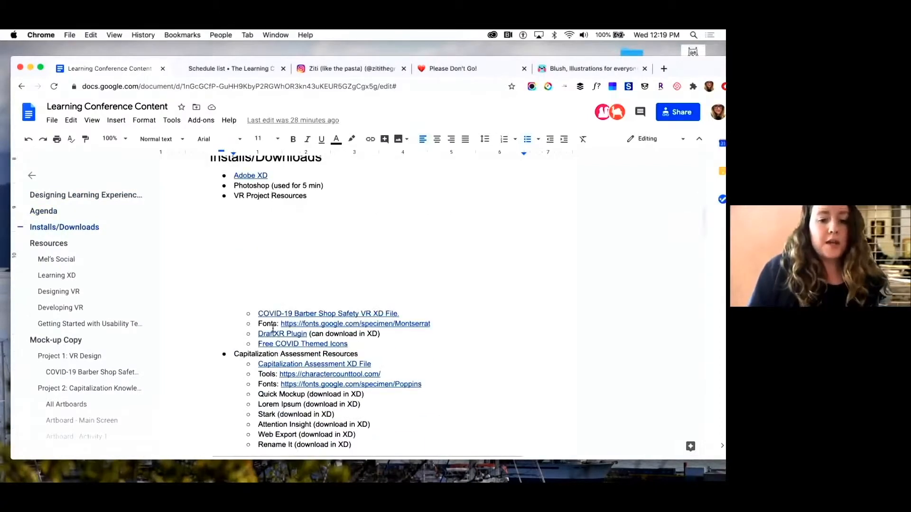
scroll(272, 328, "down", 6)
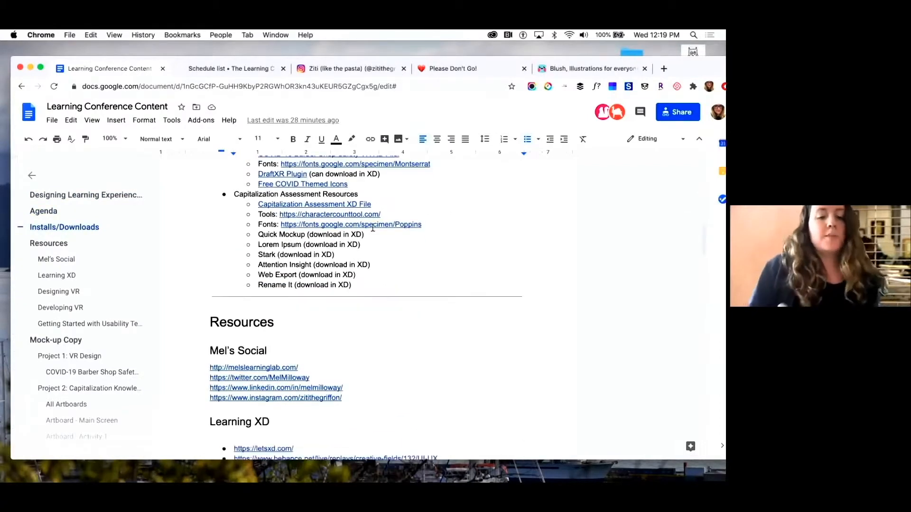
scroll(373, 228, "down", 14)
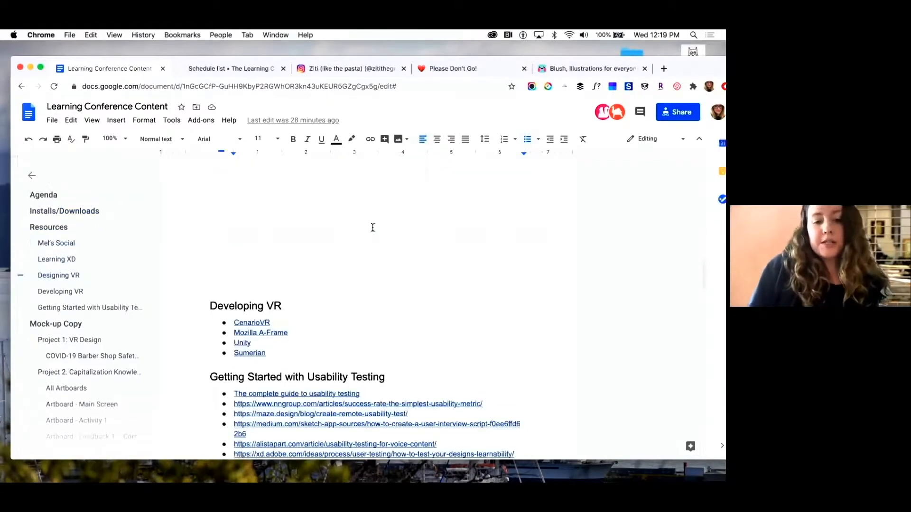
scroll(373, 228, "down", 10)
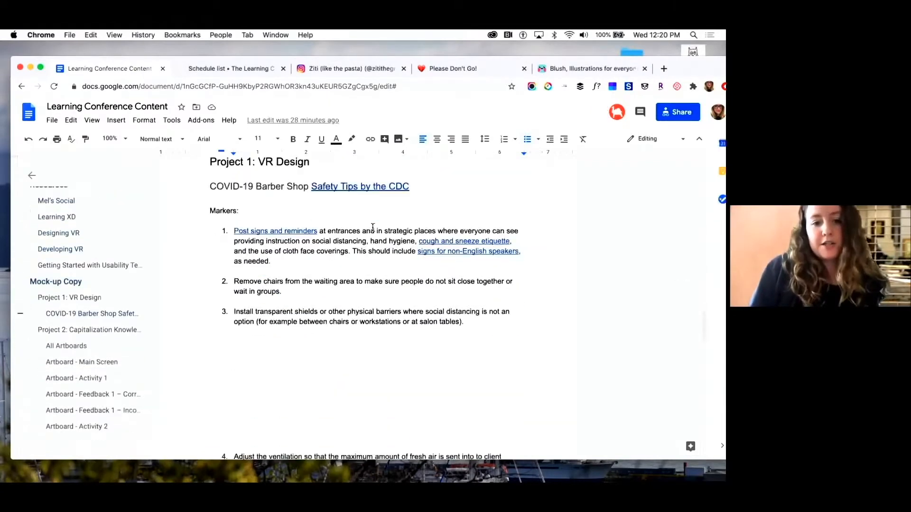
scroll(373, 228, "down", 6)
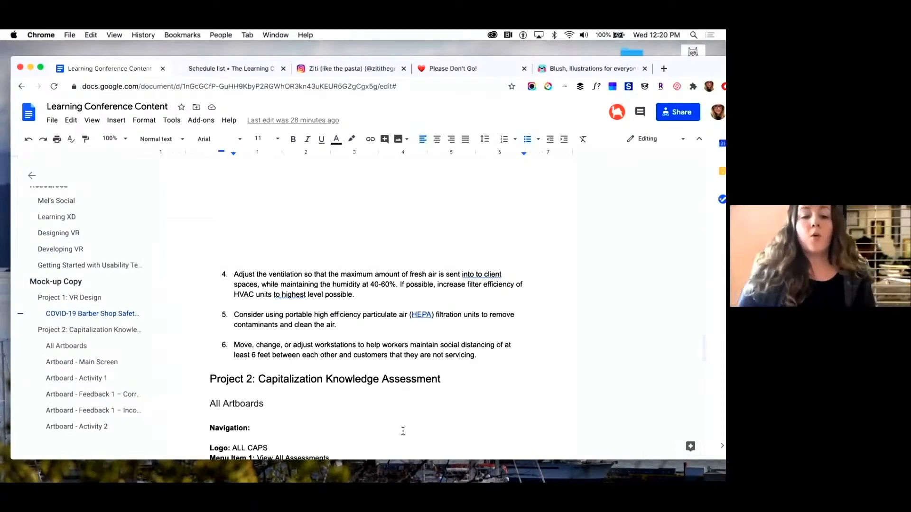
scroll(403, 429, "down", 2)
scroll(440, 318, "down", 10)
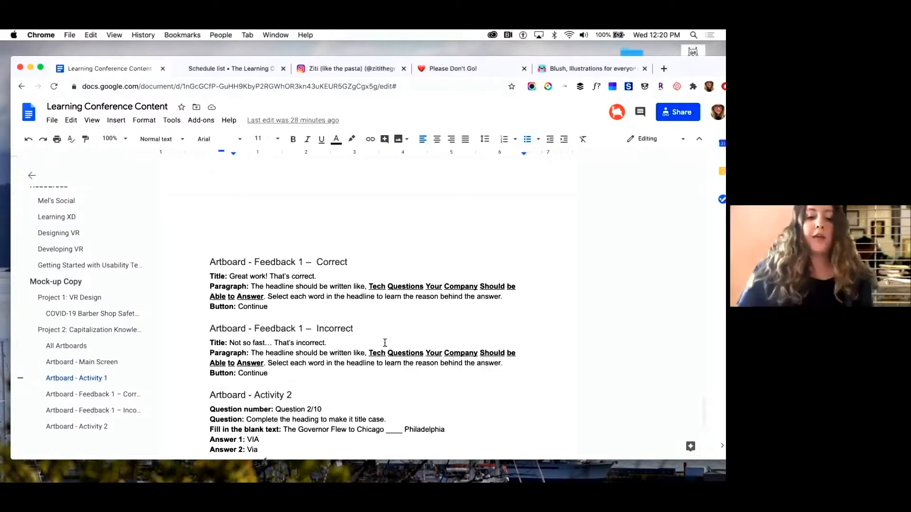
Switch to Adobe XD with the COVID-Barber-Shop-Safety design file
mouse_move(317, 467)
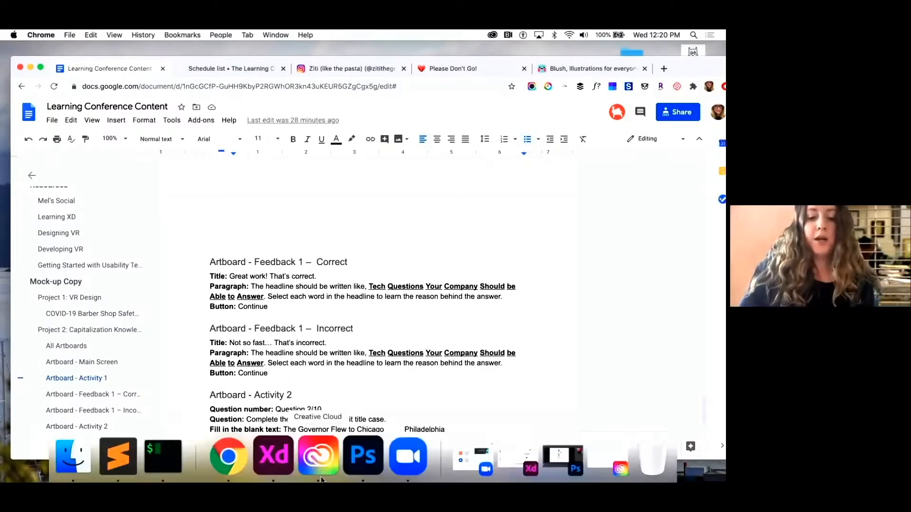
left_click(278, 465)
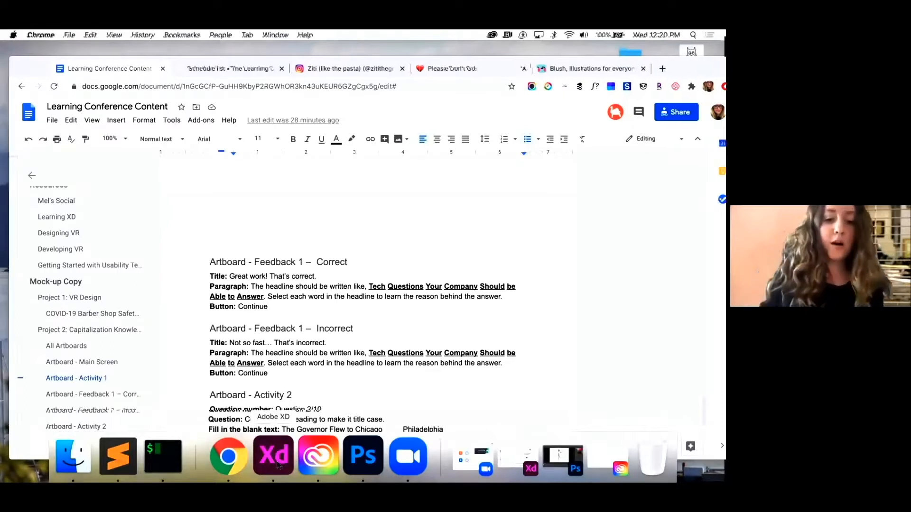
left_click(318, 208)
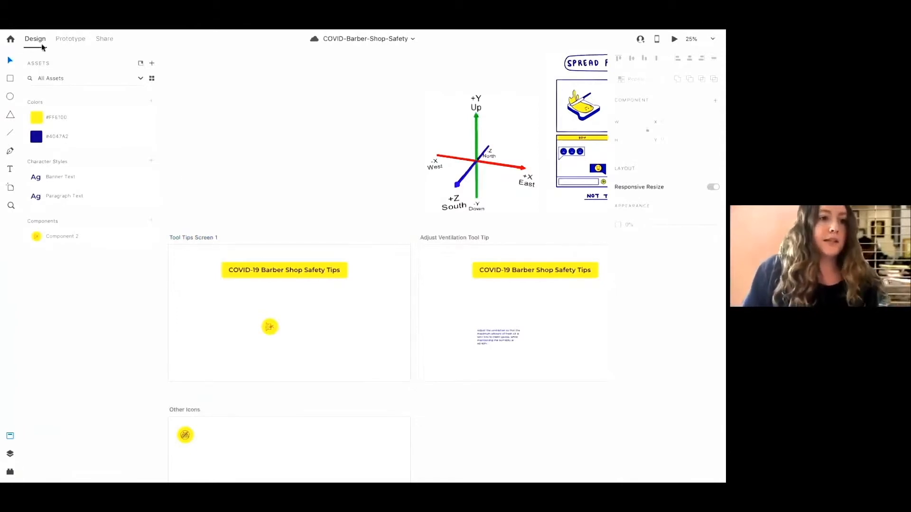
Review the file's assets and its list of artboards
mouse_move(18, 480)
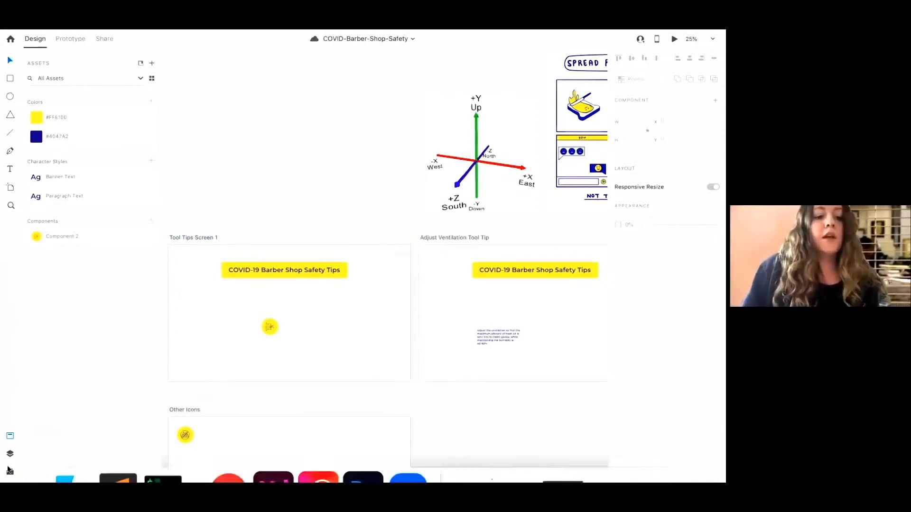
left_click(9, 436)
left_click(10, 436)
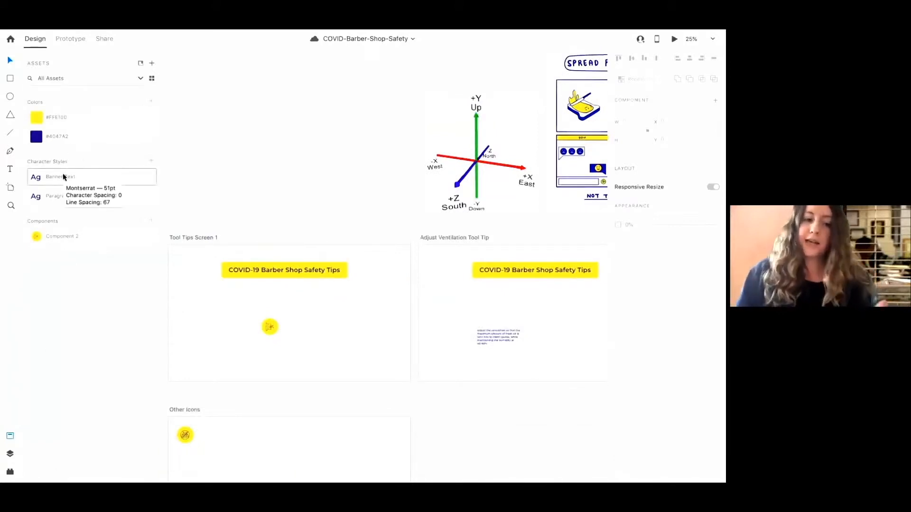
left_click(10, 453)
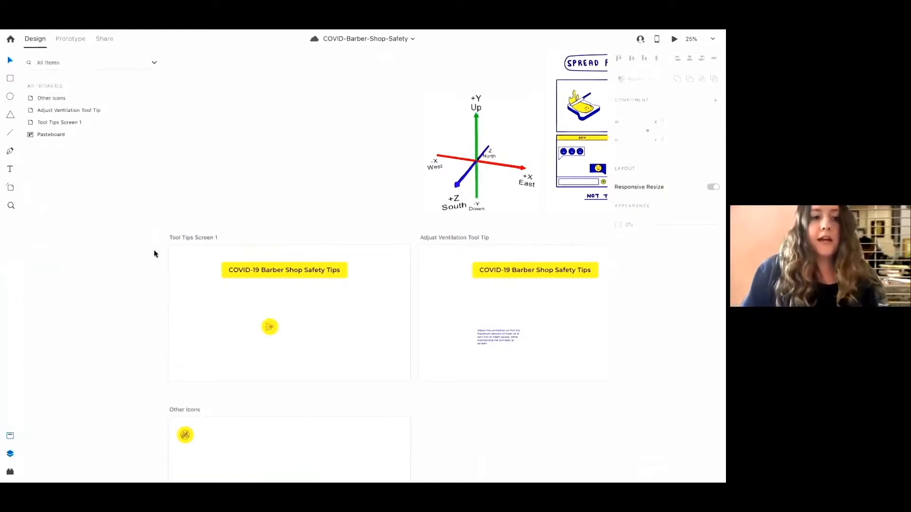
Select the Tool Tips Screen 1 artboard and open the DraftXR plugin
left_click(206, 237)
left_click(462, 238)
left_click(208, 237)
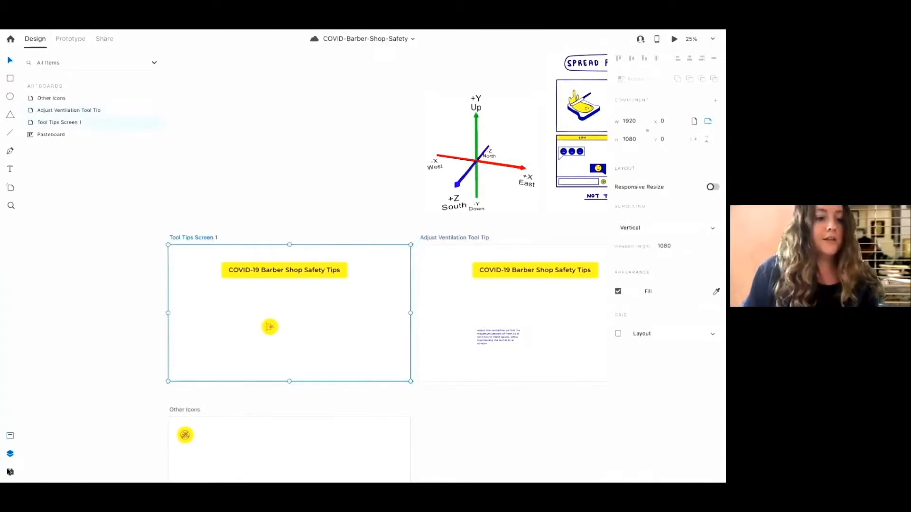
left_click(10, 472)
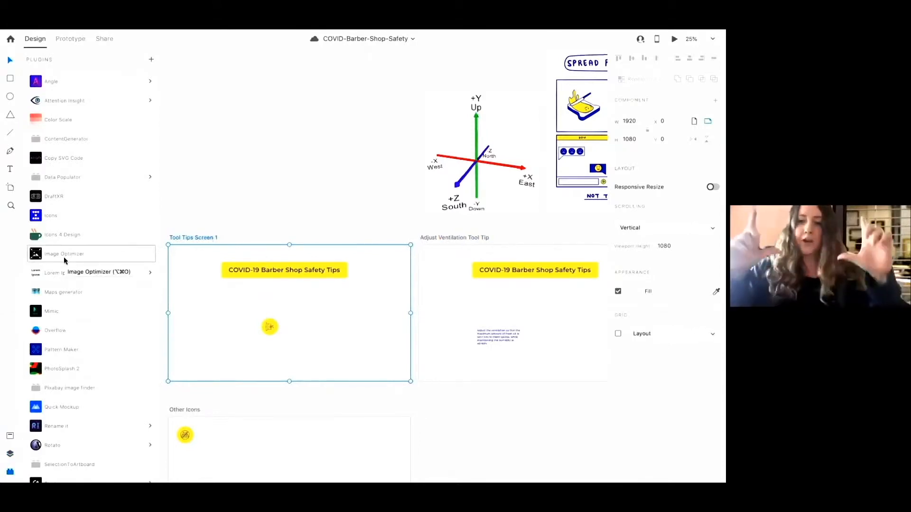
scroll(75, 262, "down", 5)
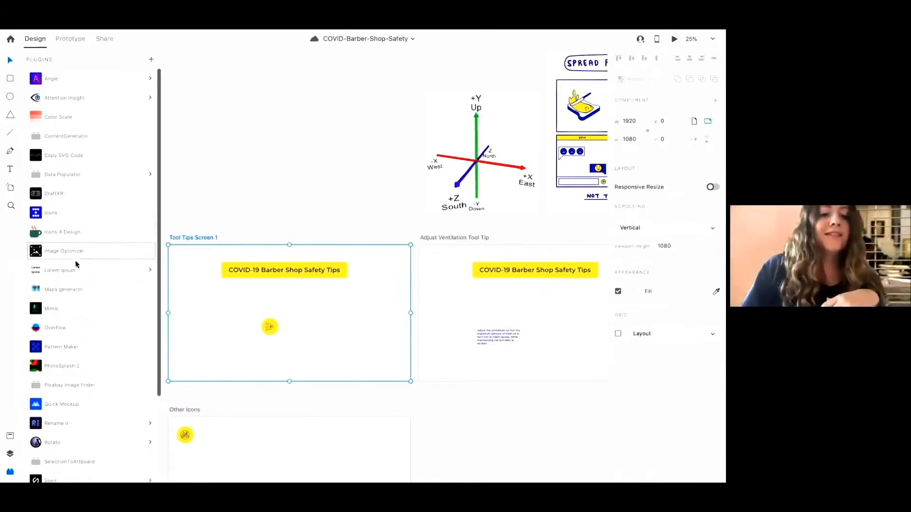
scroll(61, 380, "down", 2)
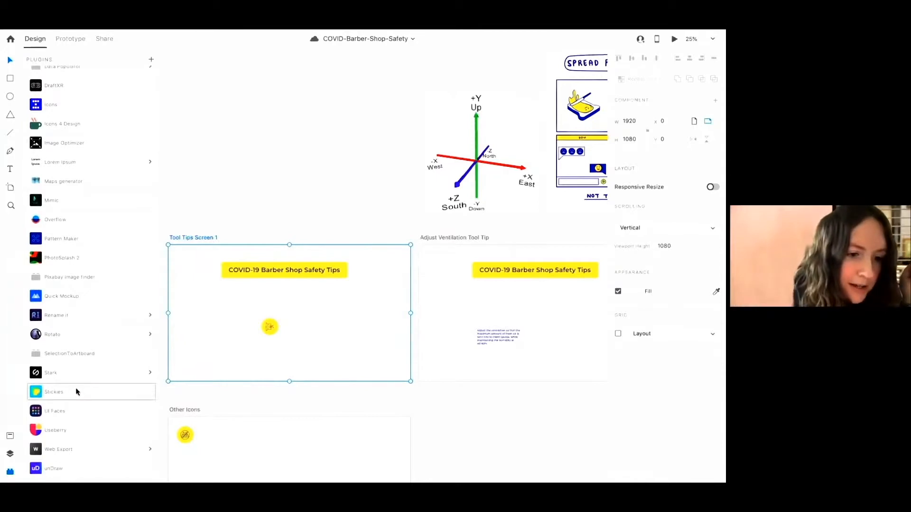
scroll(76, 392, "up", 2)
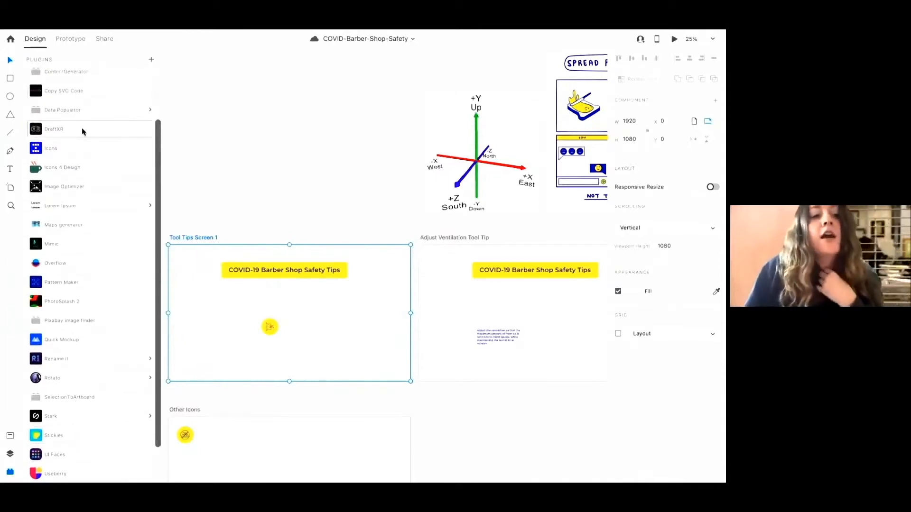
left_click(83, 129)
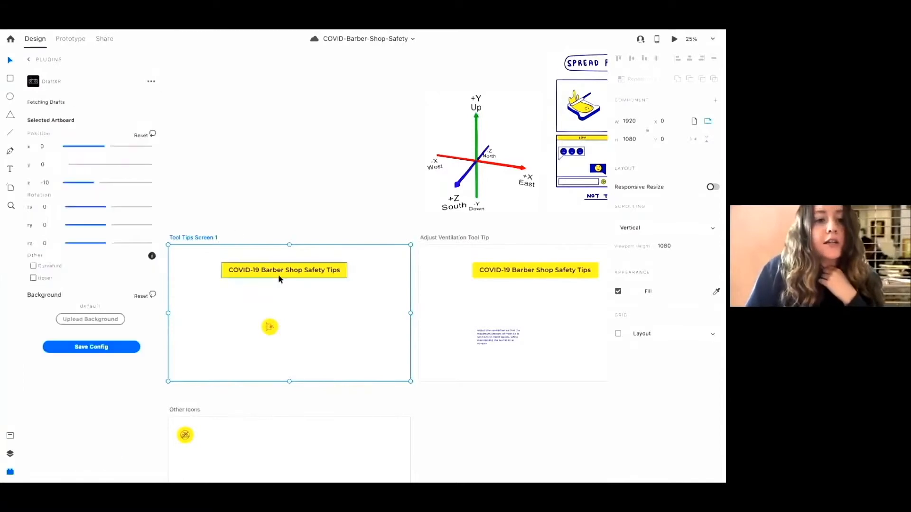
left_click(363, 116)
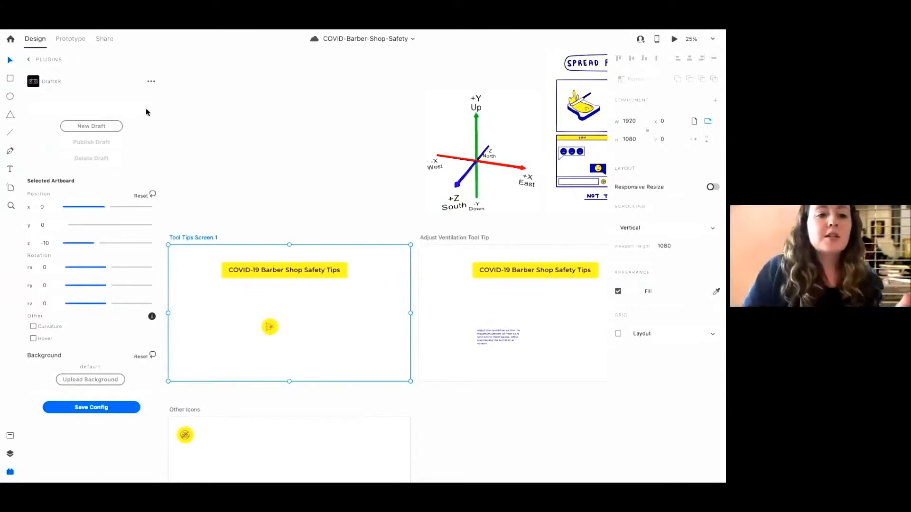
left_click(104, 127)
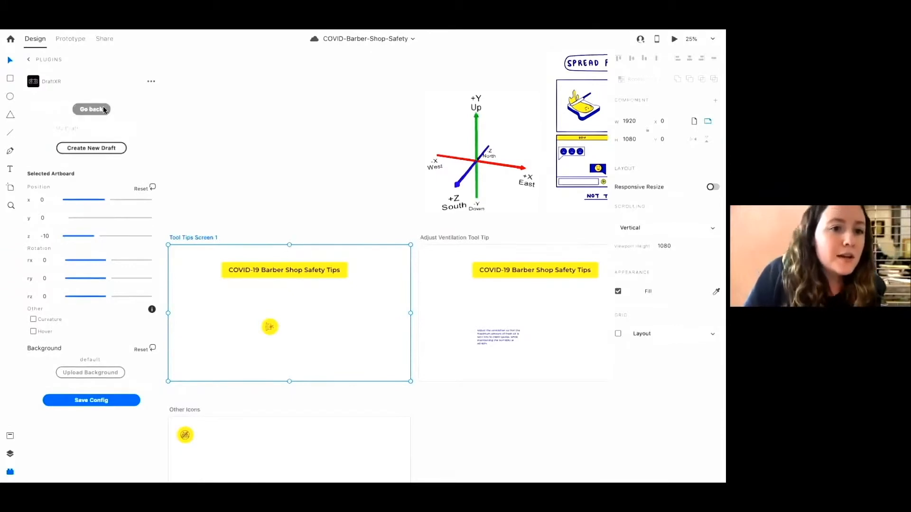
left_click(93, 129)
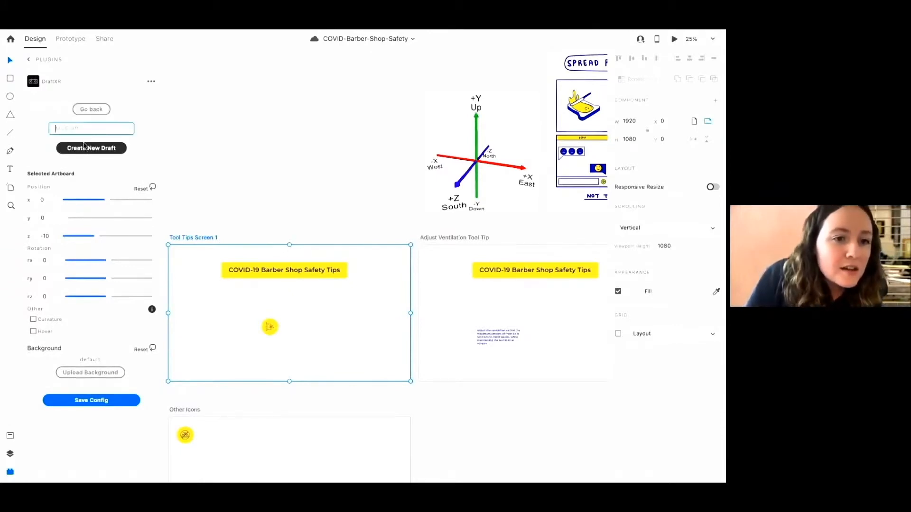
left_click(84, 148)
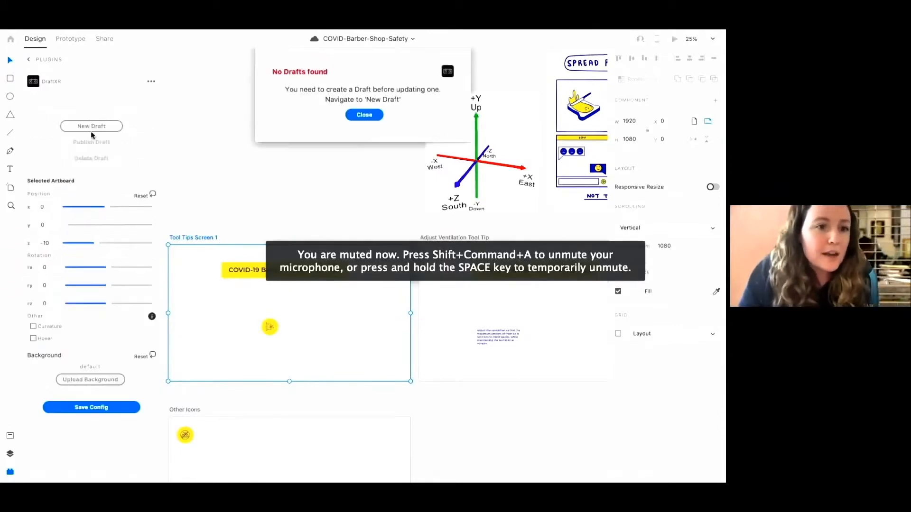
left_click(375, 116)
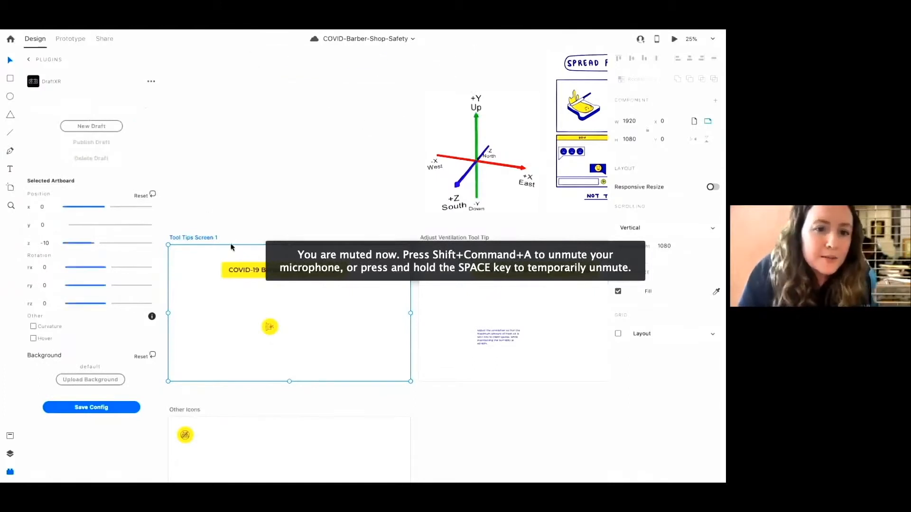
Create a new DraftXR draft named test to open a VR preview in the browser
left_click(97, 125)
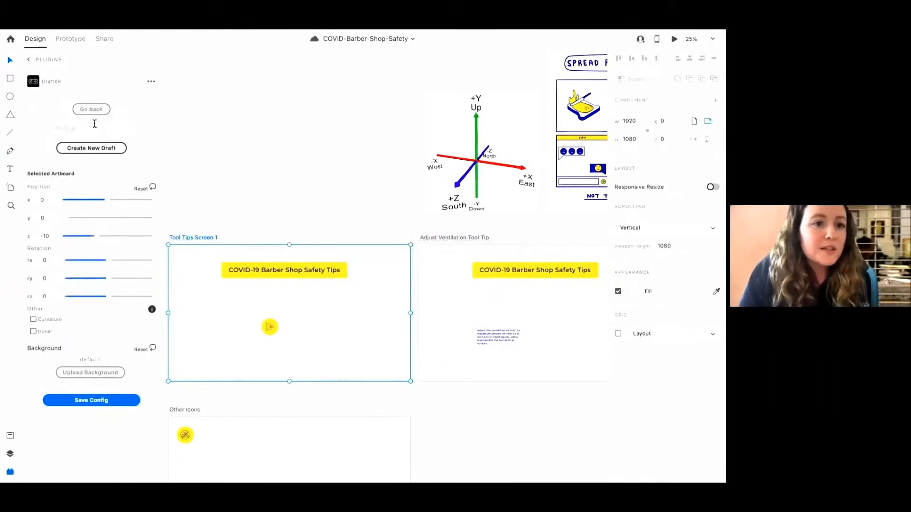
left_click(91, 128)
type("tws")
key("BackSpace")
key("BackSpace")
type("est")
left_click(104, 151)
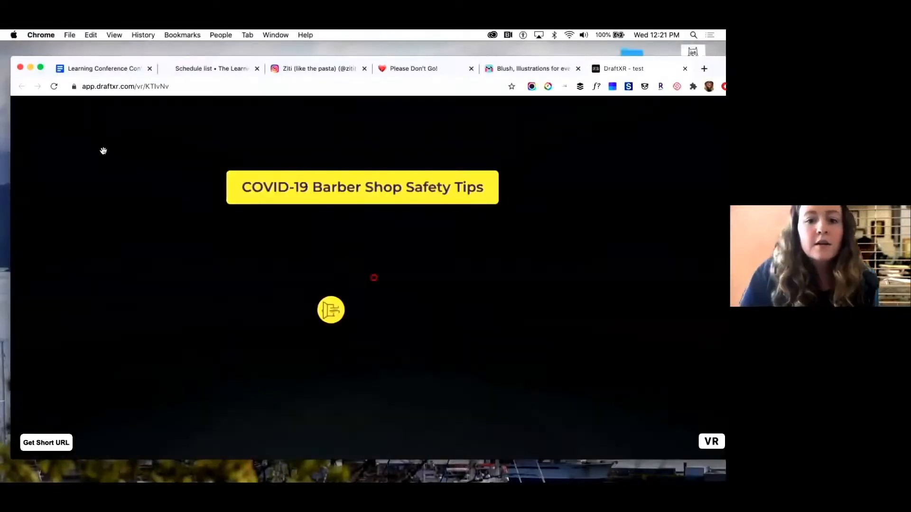
Look around the VR preview of the safety tips artboard
left_click_drag(307, 376, 460, 361)
left_click_drag(424, 400, 399, 397)
mouse_move(408, 475)
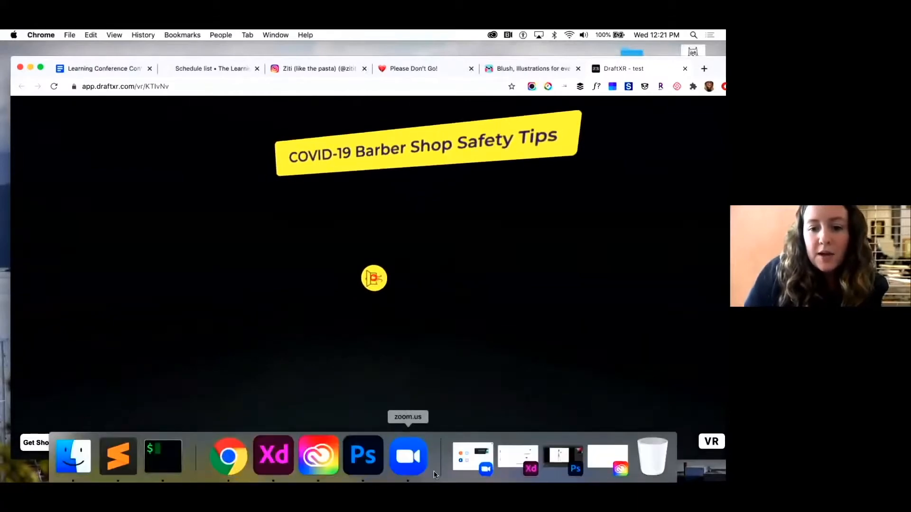
Return to Adobe XD and reselect the Tool Tips Screen 1 artboard in DraftXR
left_click(284, 459)
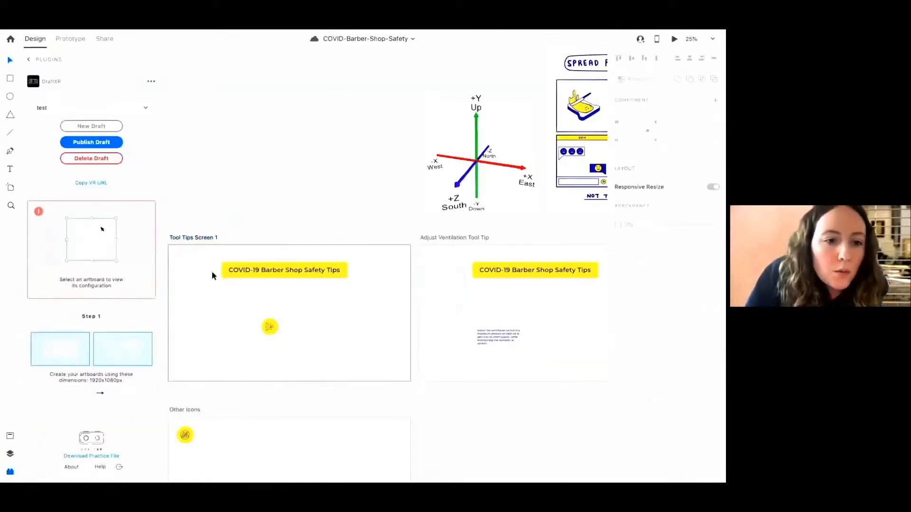
scroll(114, 322, "down", 1)
scroll(114, 326, "up", 1)
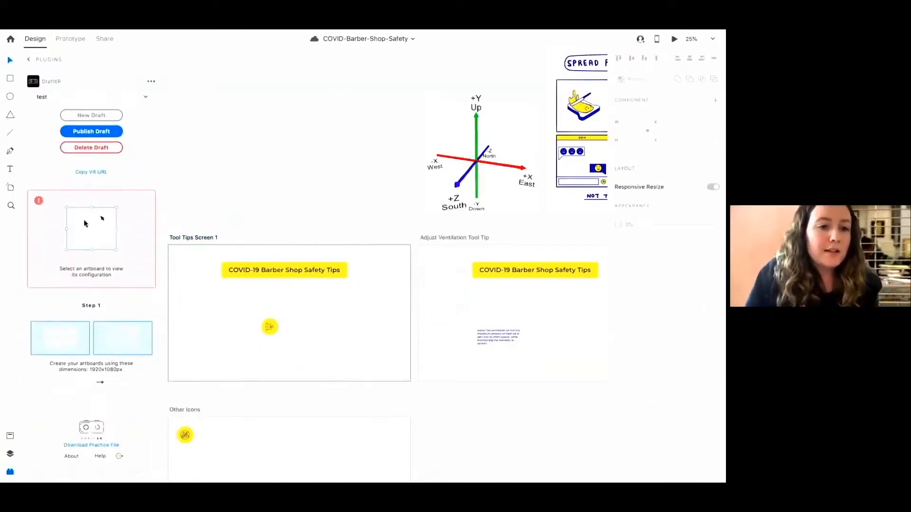
left_click(188, 241)
left_click(189, 241)
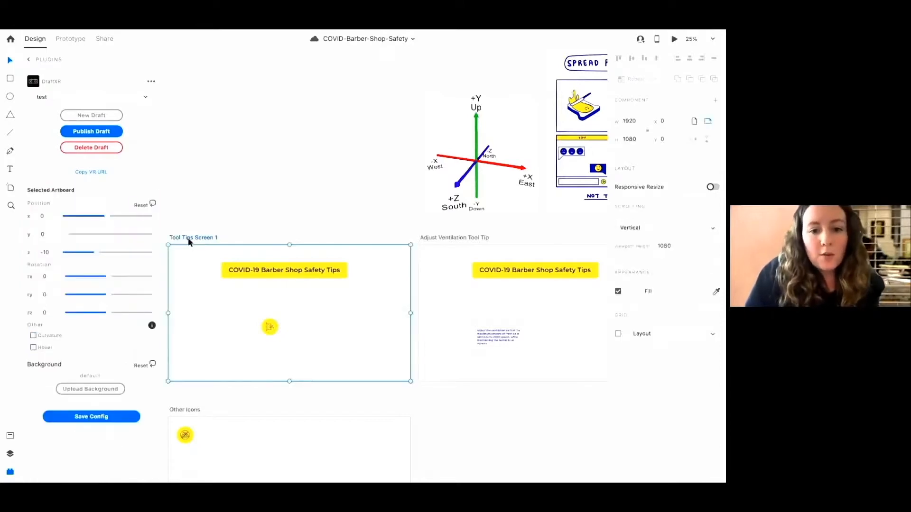
Upload AdobeStock_296902235.jpeg from the VR Design folder as the DraftXR background for the Tool Tips Screen 1 artboard
scroll(190, 240, "down", 2)
left_click(98, 389)
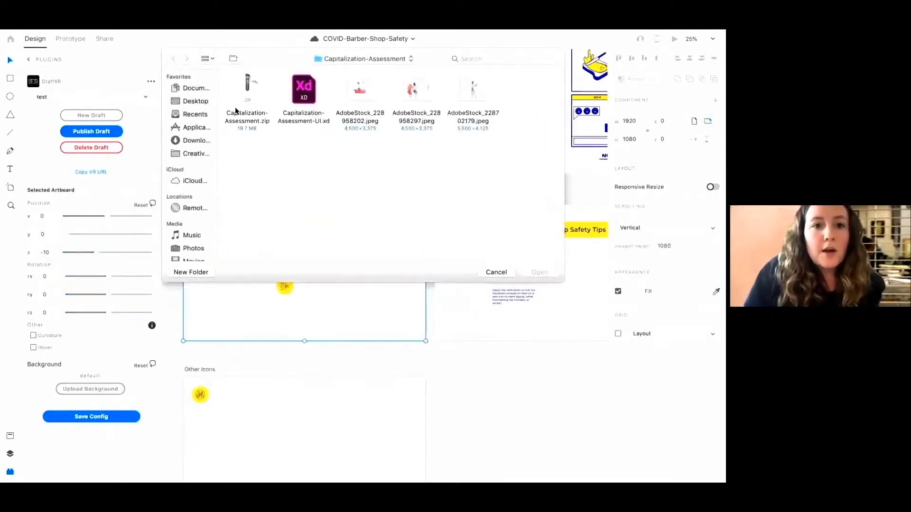
left_click(336, 62)
left_click(333, 70)
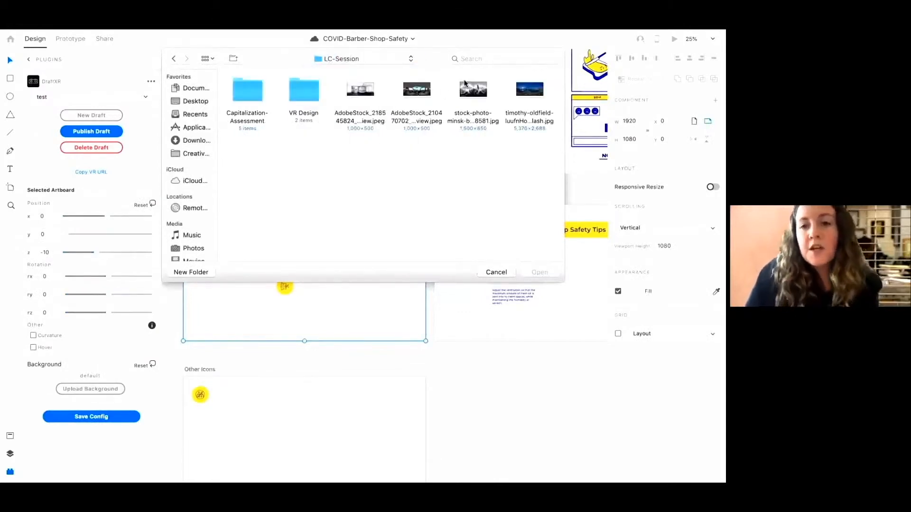
double_click(305, 92)
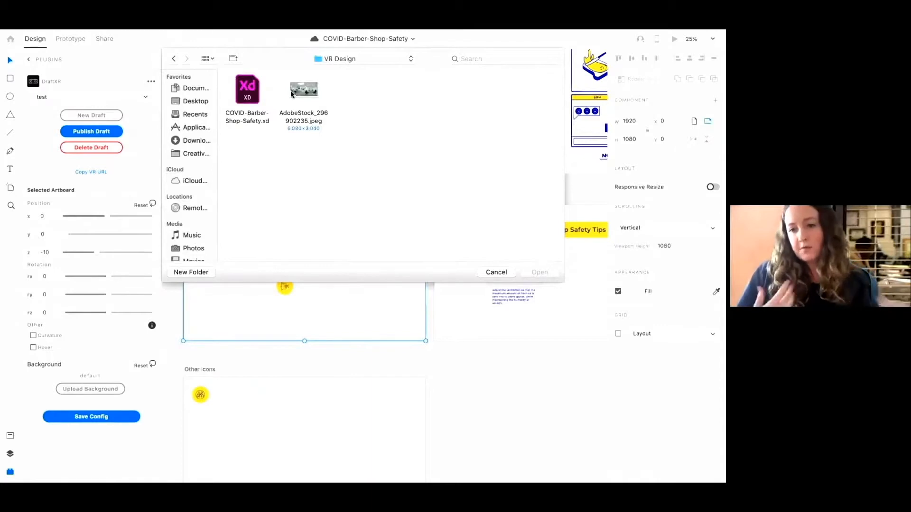
left_click(292, 93)
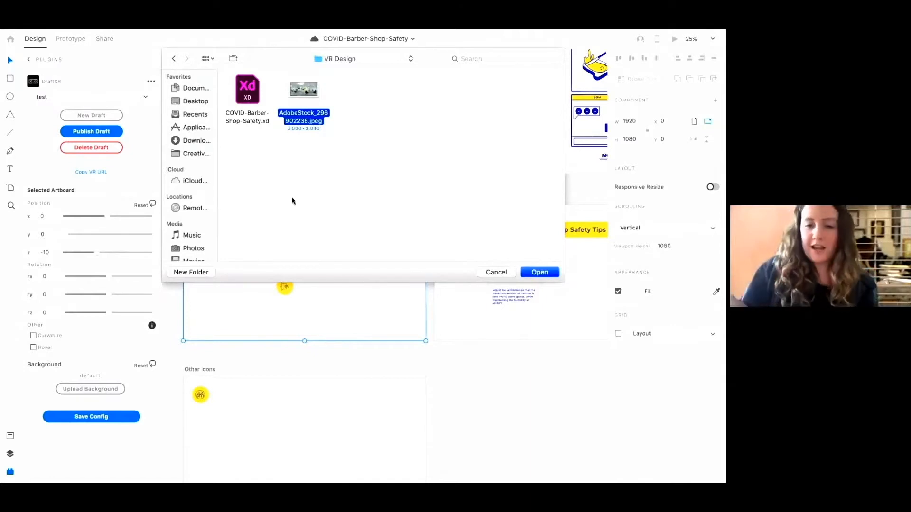
left_click(550, 276)
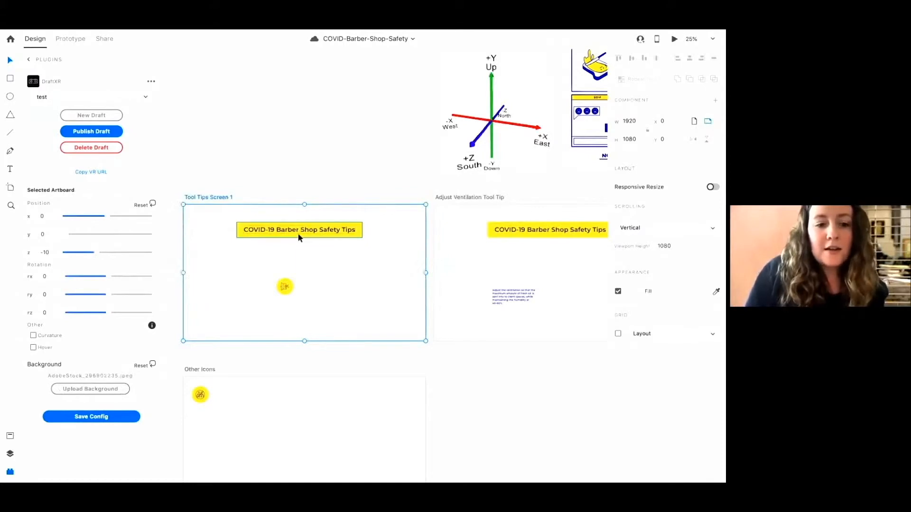
Save the DraftXR configuration and publish the test draft
left_click(94, 417)
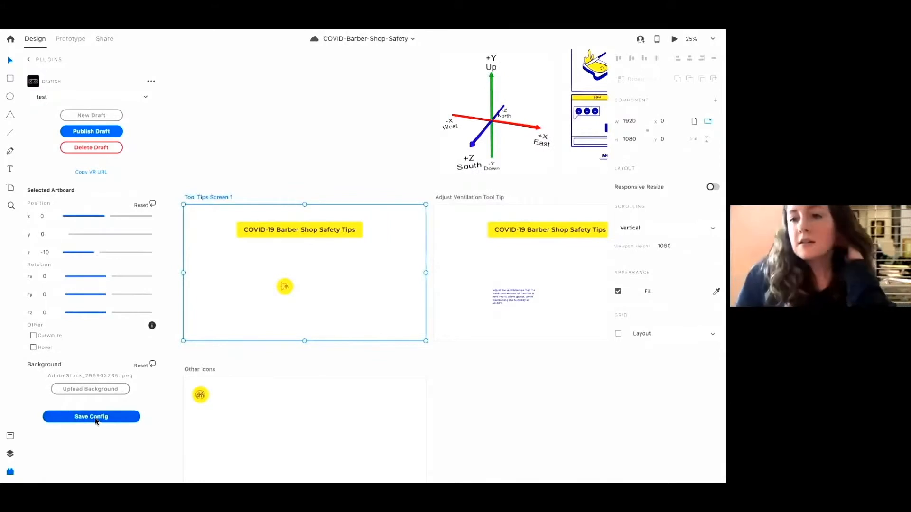
left_click(79, 423)
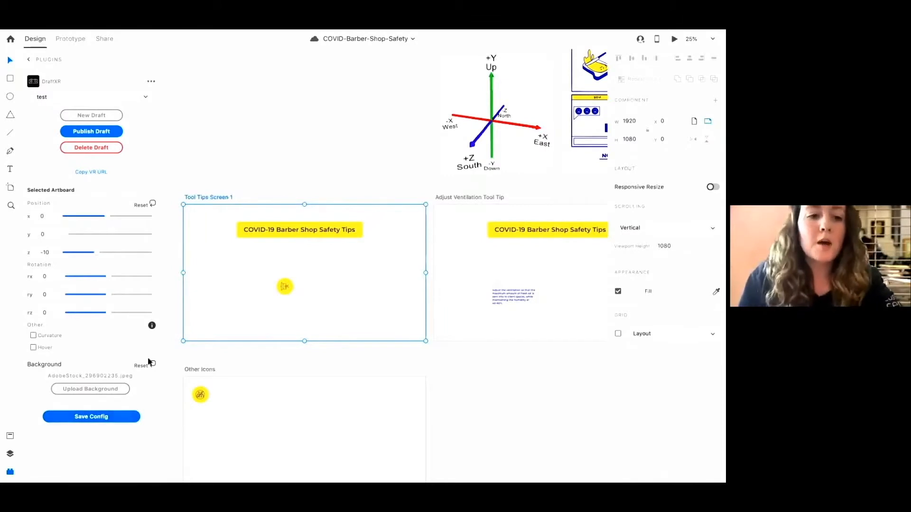
left_click(97, 137)
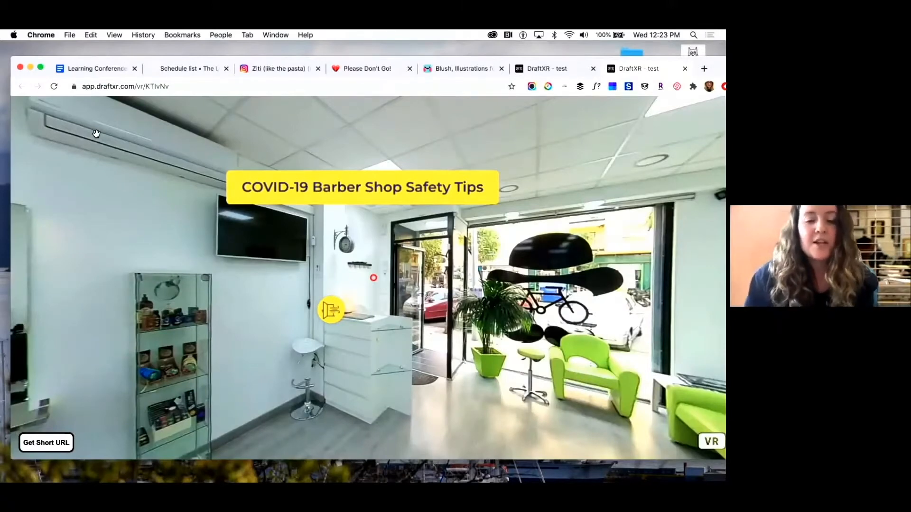
Look around the VR preview with the barbershop panorama background
left_click_drag(424, 357, 374, 393)
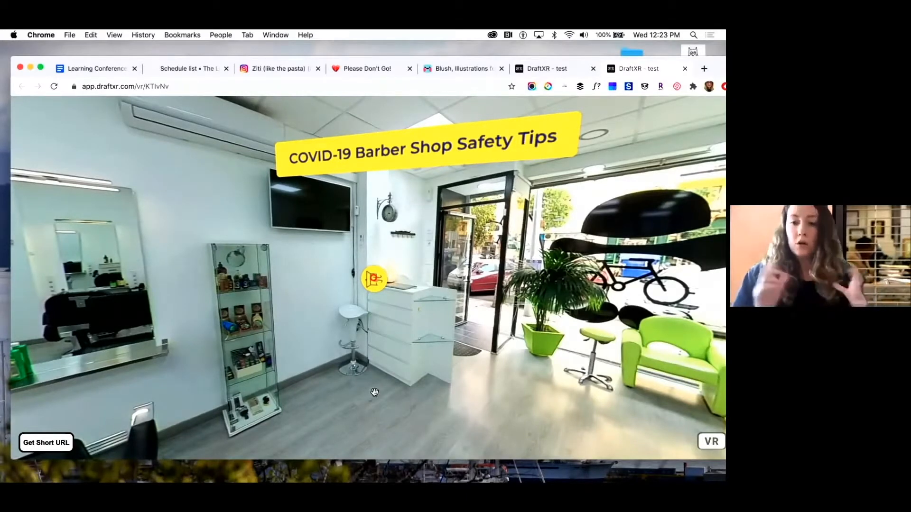
left_click_drag(417, 358, 287, 417)
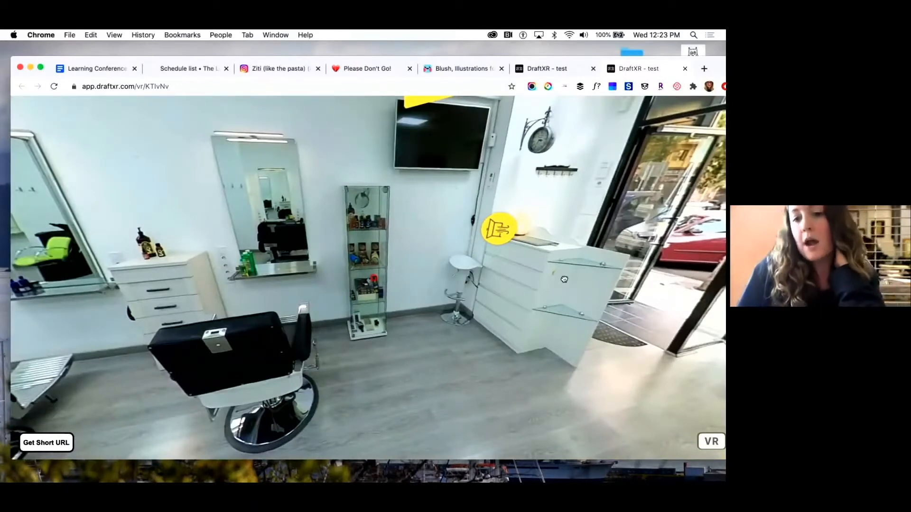
left_click_drag(564, 279, 373, 278)
mouse_move(408, 474)
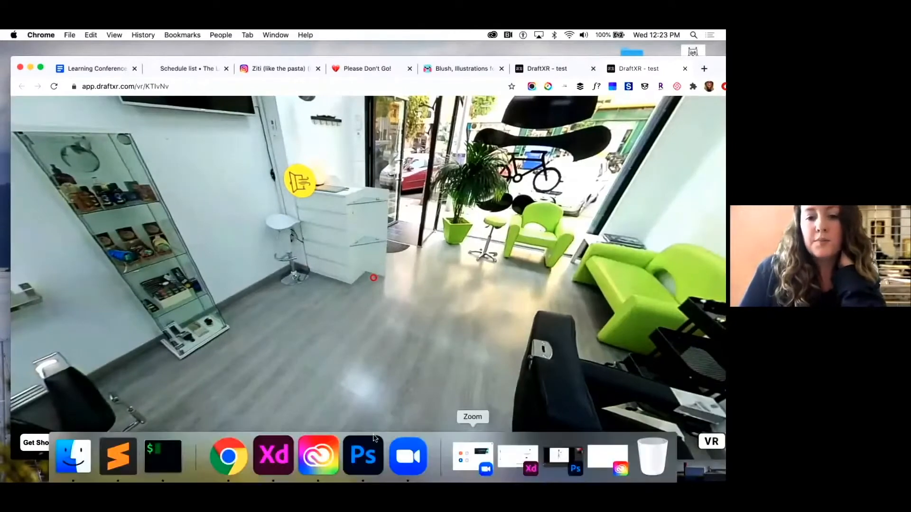
Return to Adobe XD and inspect the Tool Tips Screen 1 artboard's prototype interactions
left_click(283, 455)
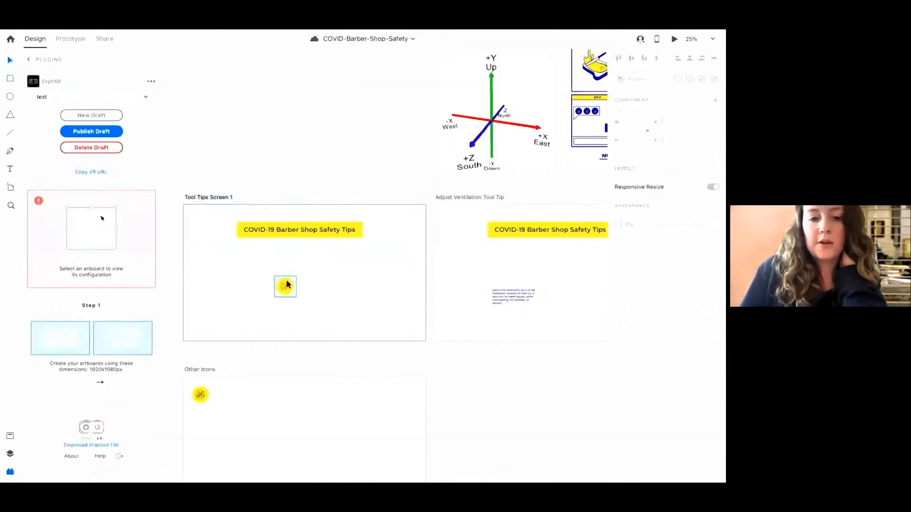
left_click(218, 199)
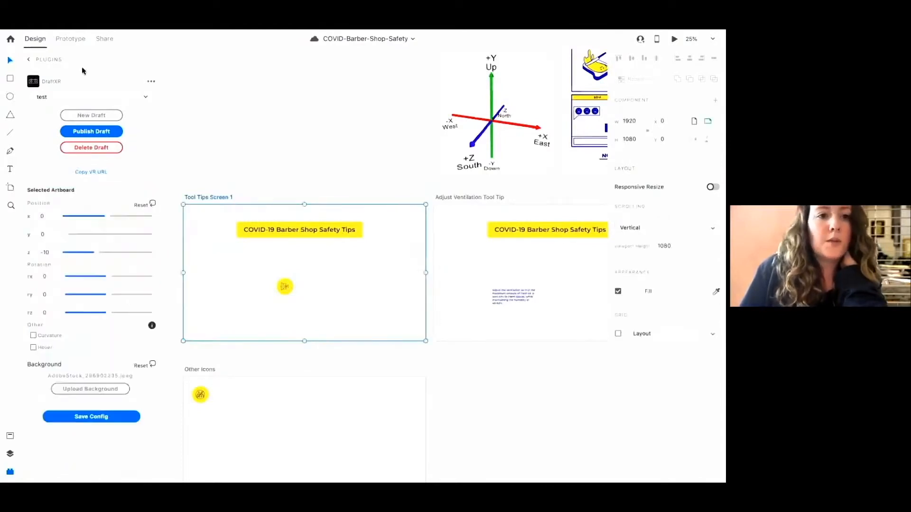
left_click(69, 38)
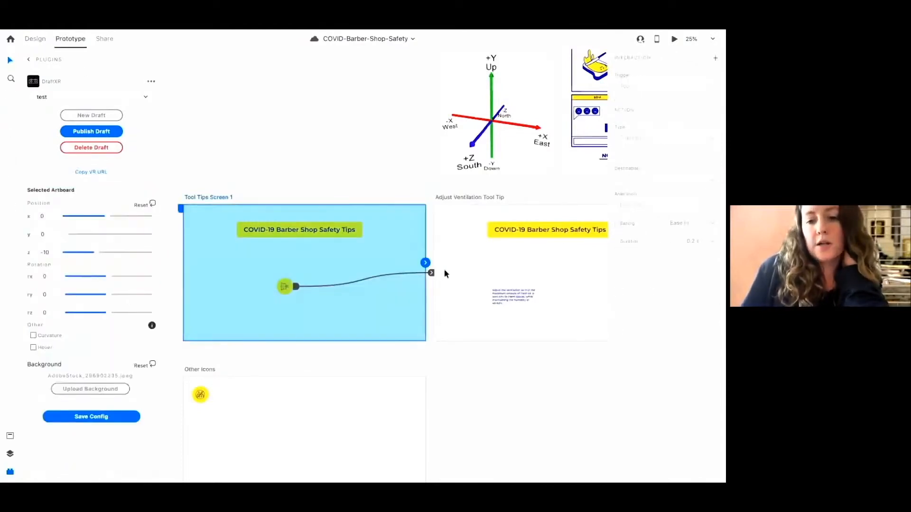
scroll(344, 271, "right", 3)
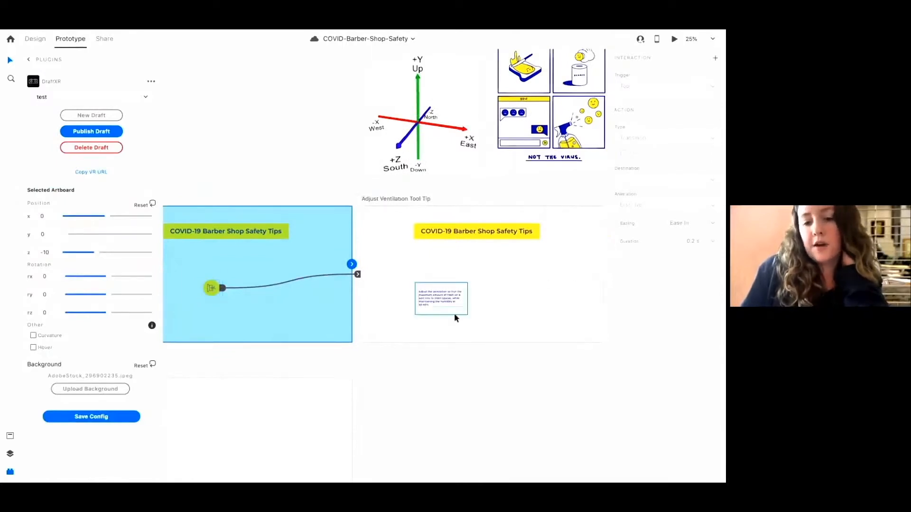
left_click(250, 360)
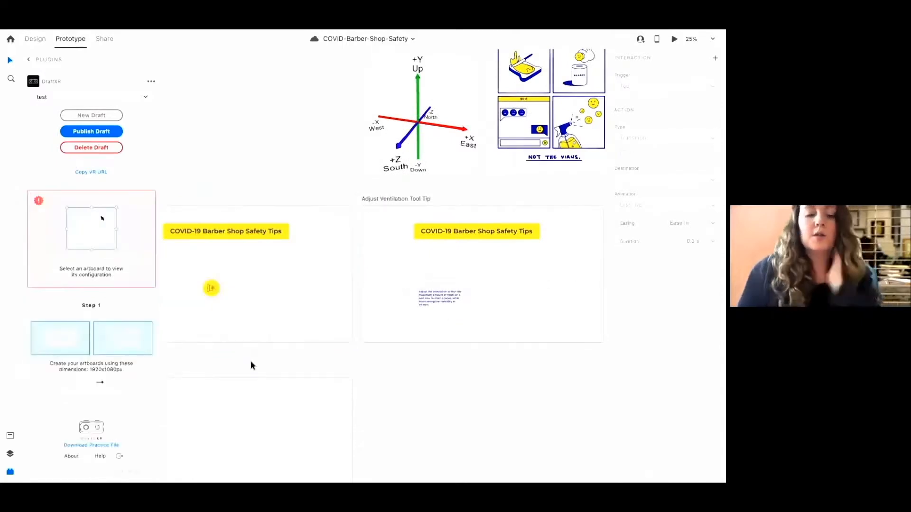
scroll(249, 360, "up", 3)
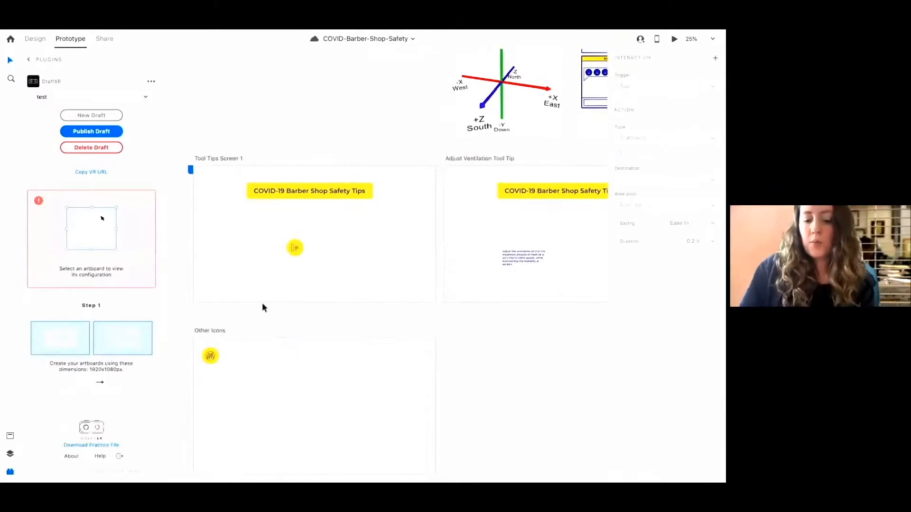
key("ctrl+equal")
scroll(269, 248, "left", 5)
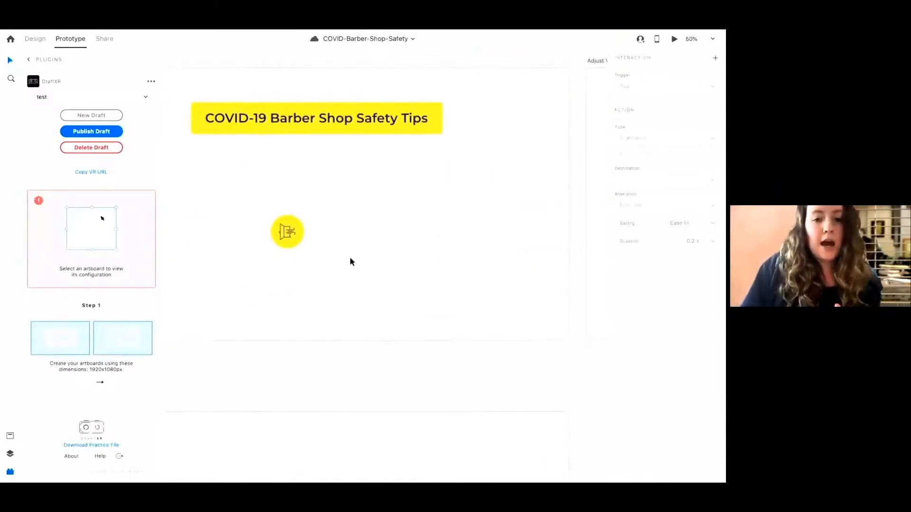
left_click(29, 60)
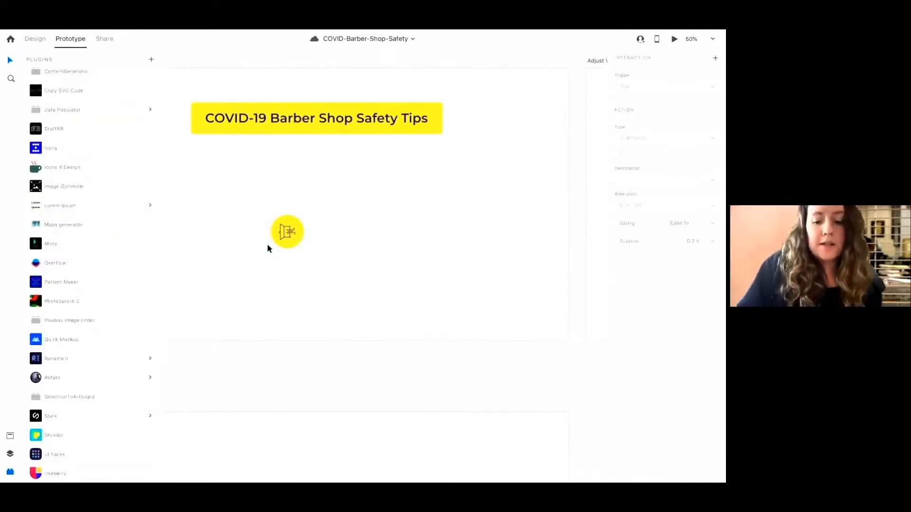
key("ctrl+minus")
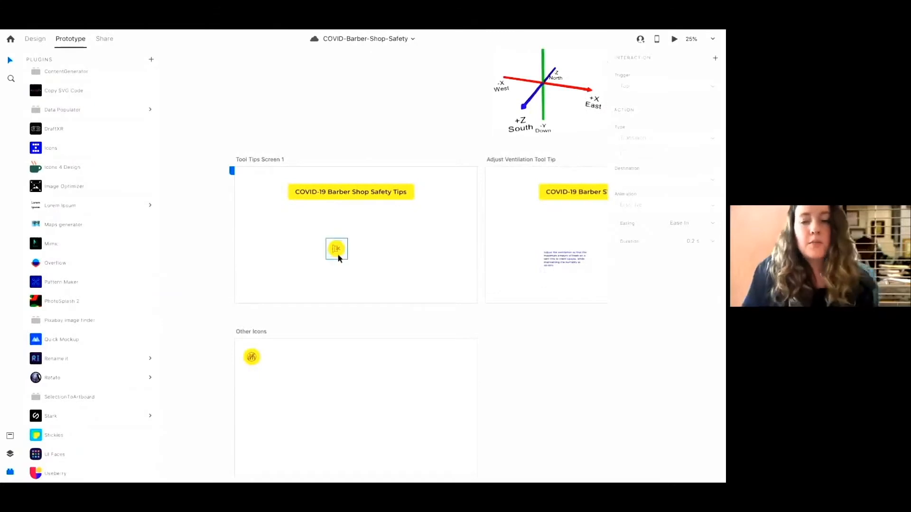
scroll(337, 253, "up", 3)
Move the axis diagram left so it sits above the Tool Tips Screen 1 artboard
left_click(524, 136)
left_click_drag(523, 135, 397, 133)
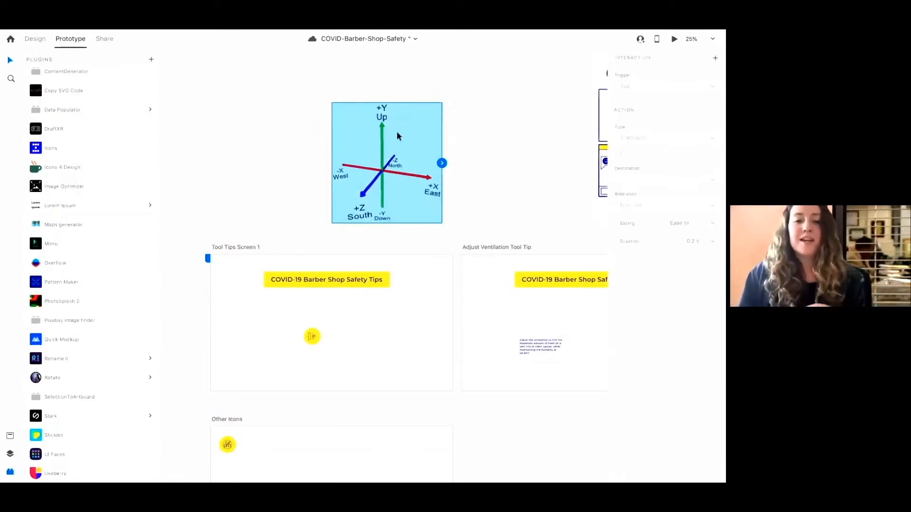
left_click(10, 437)
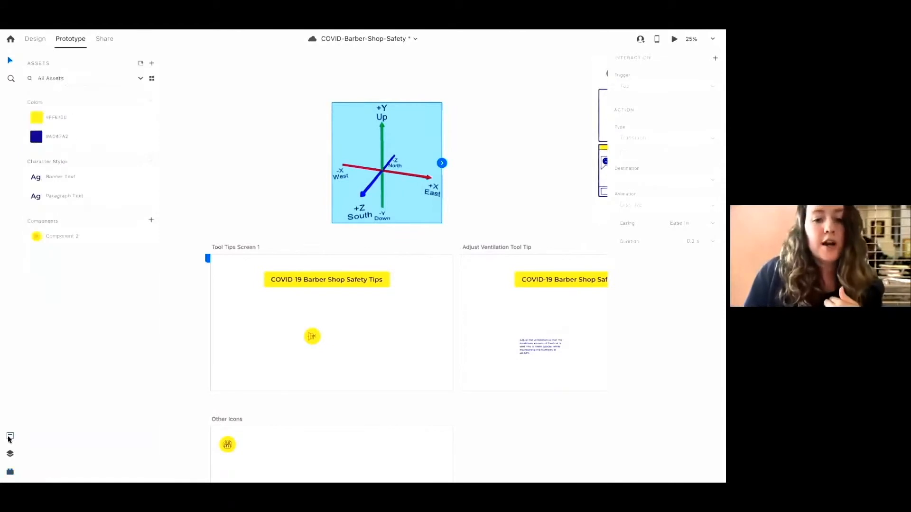
left_click(313, 330)
mouse_move(38, 43)
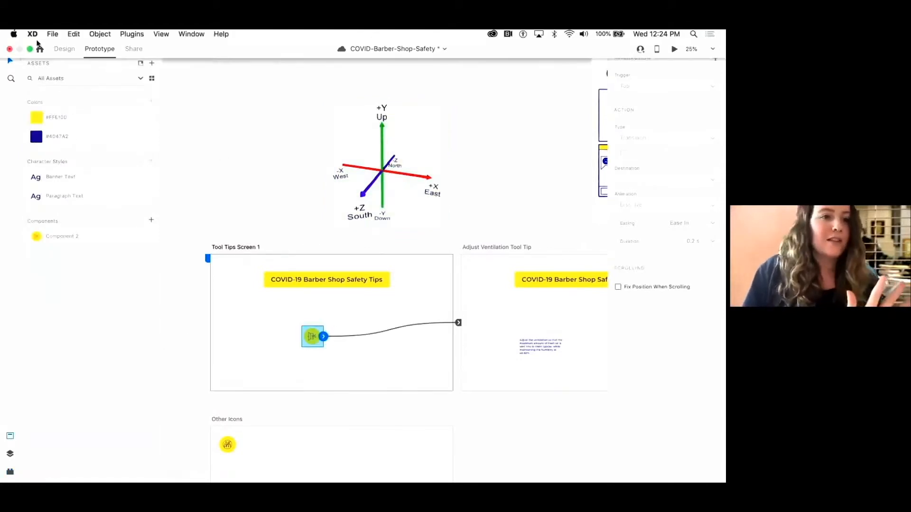
Turn the tool-tip icon on Tool Tips Screen 1 into a Repeat Grid extended to six icons in a row
left_click(65, 48)
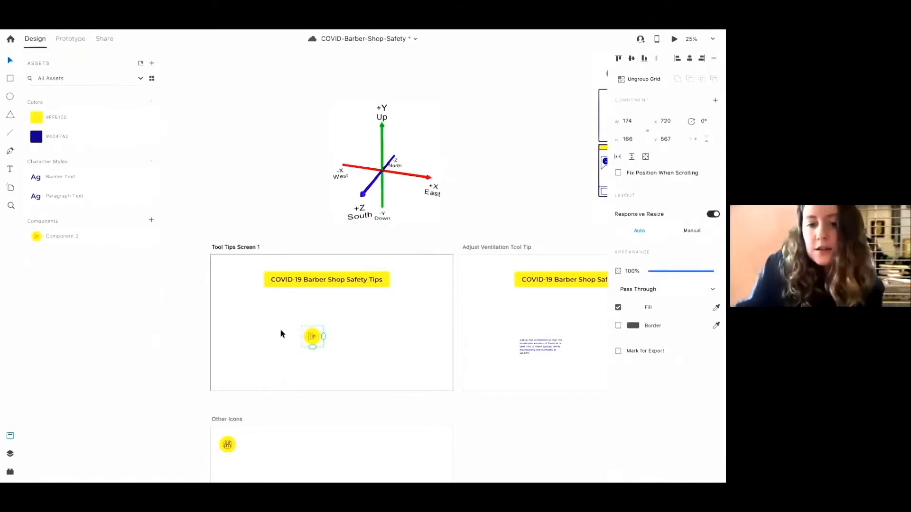
left_click(243, 248)
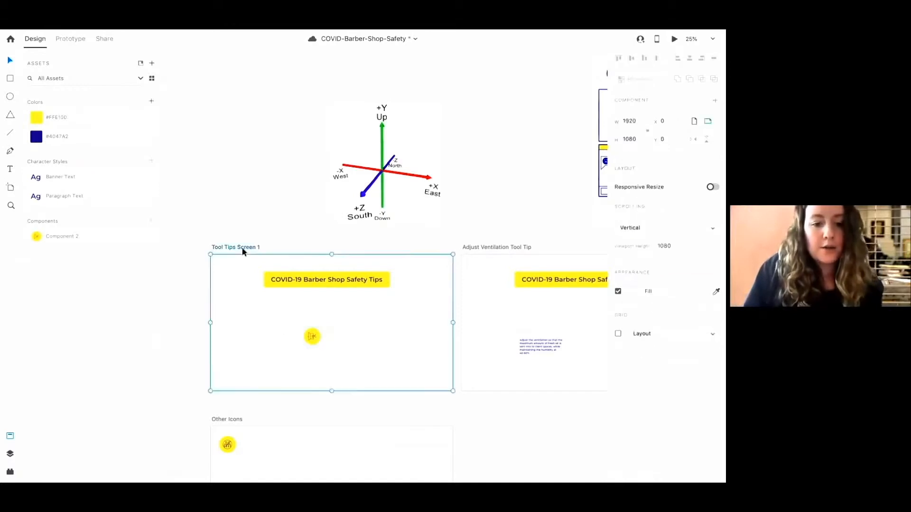
scroll(242, 248, "up", 5)
left_click(285, 285)
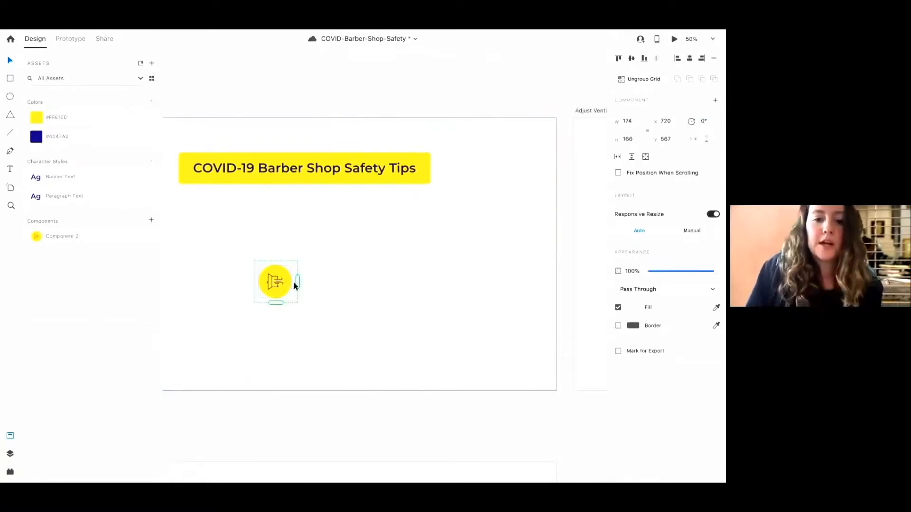
left_click(640, 80)
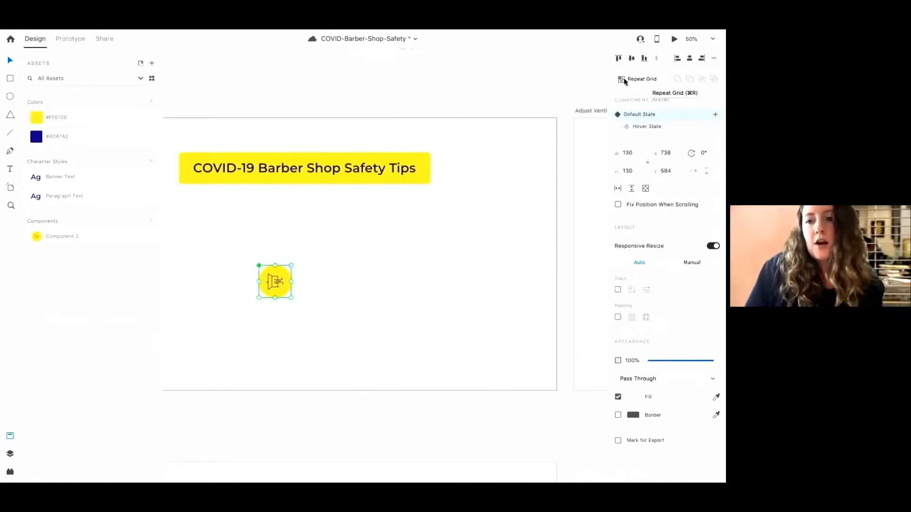
left_click(620, 81)
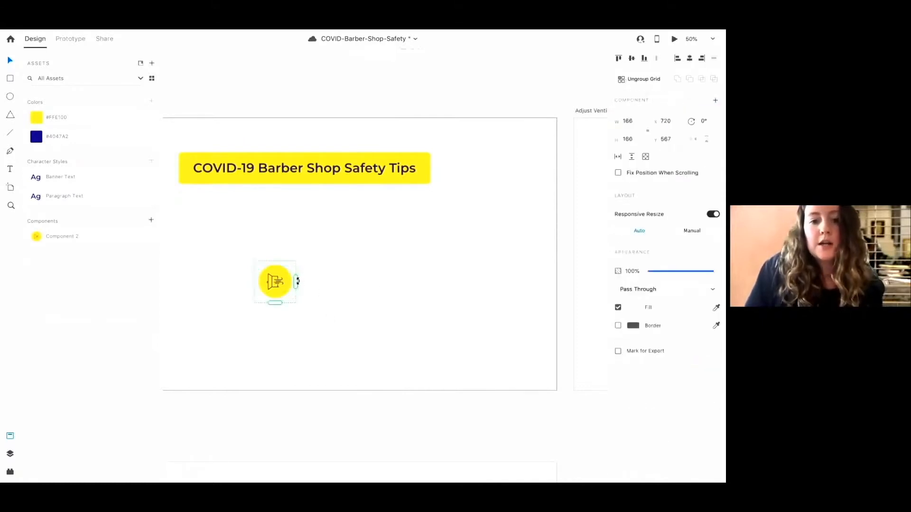
left_click_drag(297, 282, 531, 296)
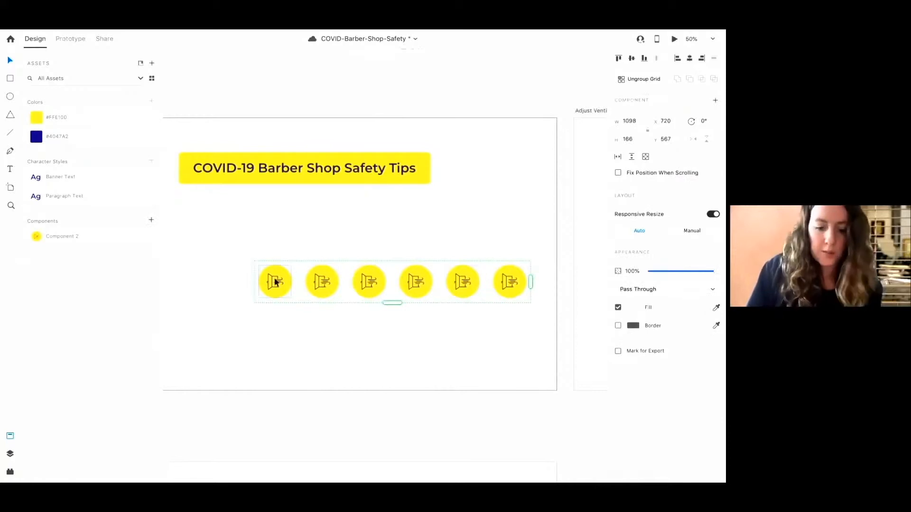
Reselect the Tool Tips Screen 1 artboard in DraftXR, save the configuration and publish the draft again
key("ctrl+0")
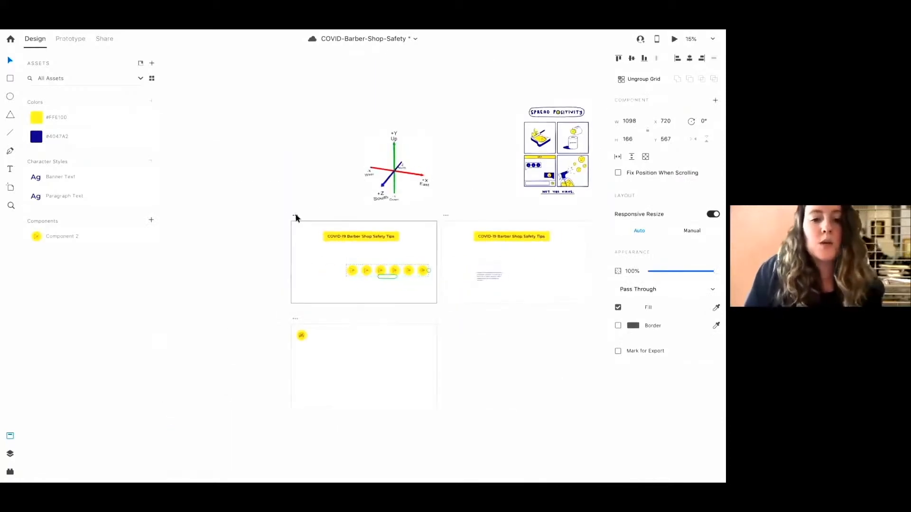
left_click(296, 217)
left_click(10, 454)
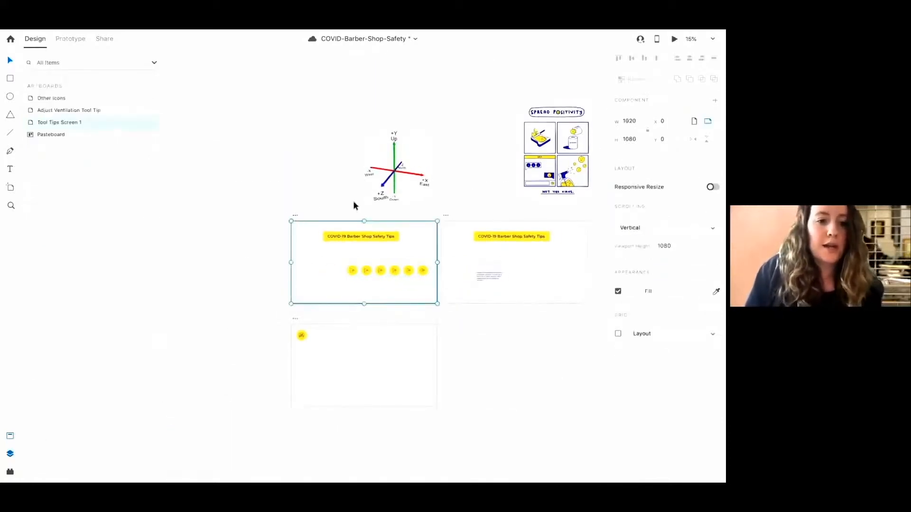
left_click(10, 472)
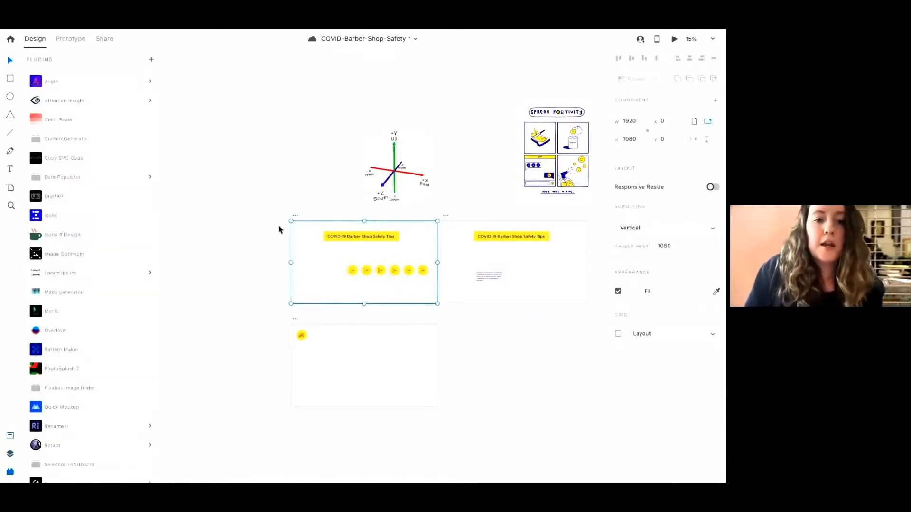
left_click(67, 200)
left_click(88, 435)
left_click(107, 142)
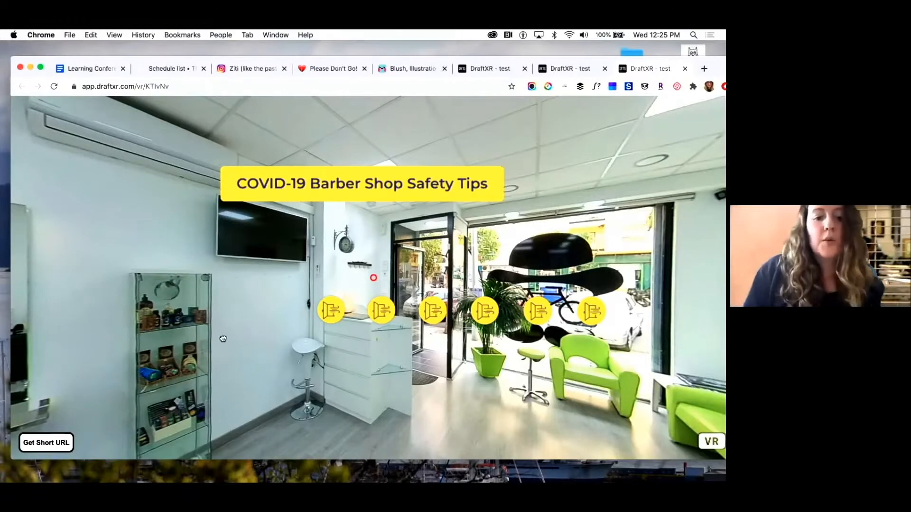
Look around the updated VR preview with the row of six icons
left_click_drag(293, 359, 339, 324)
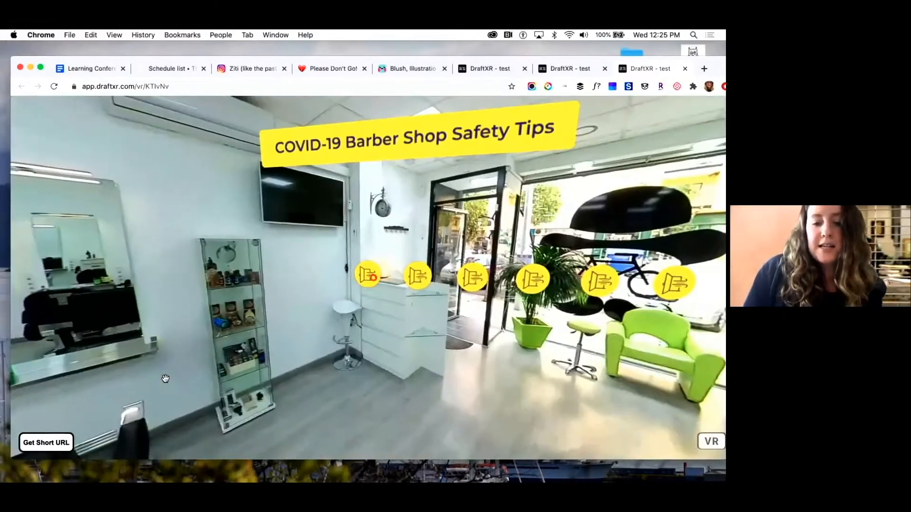
left_click_drag(467, 323, 360, 264)
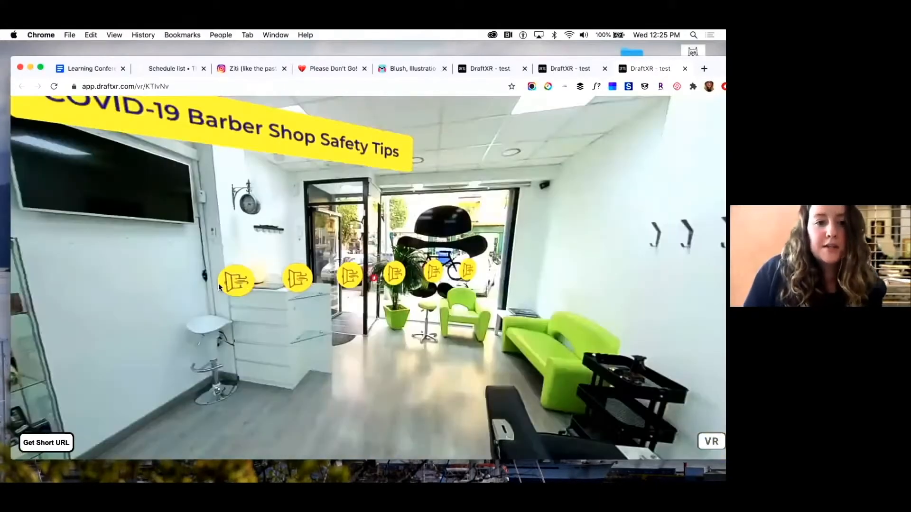
Switch to Adobe XD and undo the Repeat Grid on the tool-tip icon
mouse_move(408, 478)
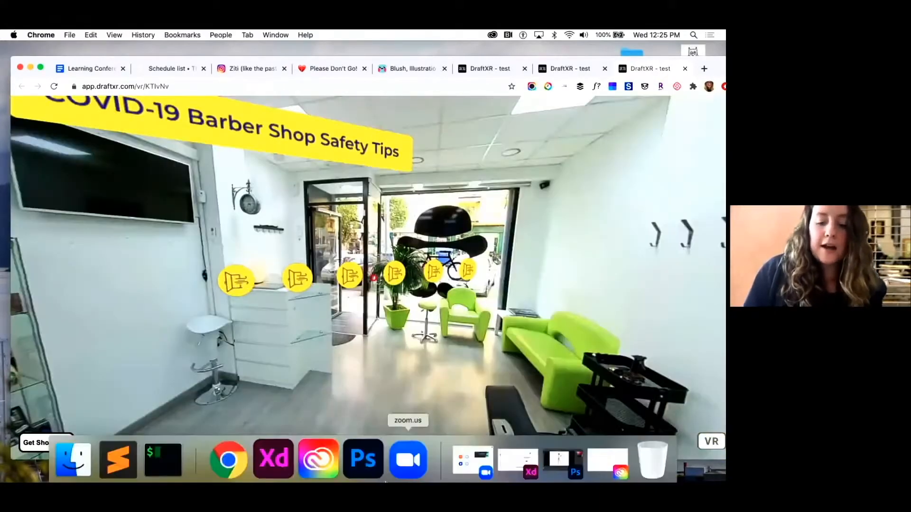
left_click(275, 457)
left_click(369, 272)
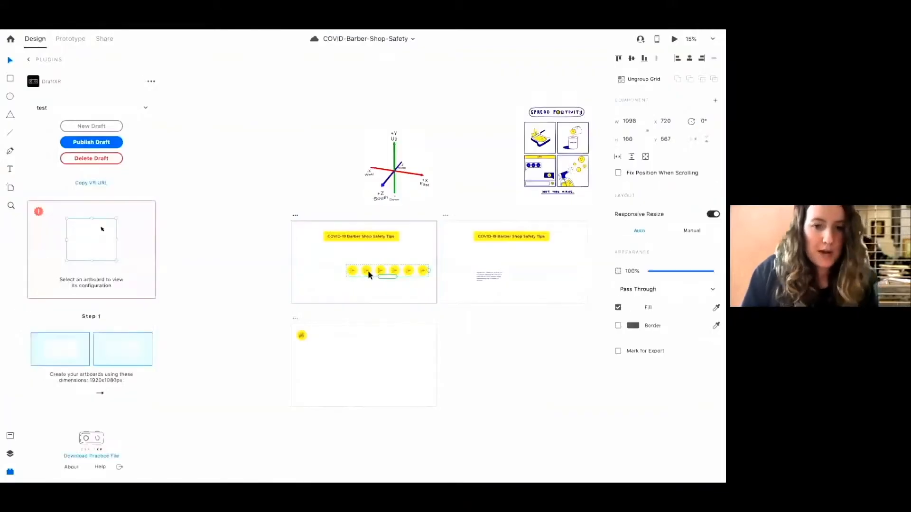
key("super+z")
key("super+plus")
key("super+plus")
key("super+plus")
key("super+plus")
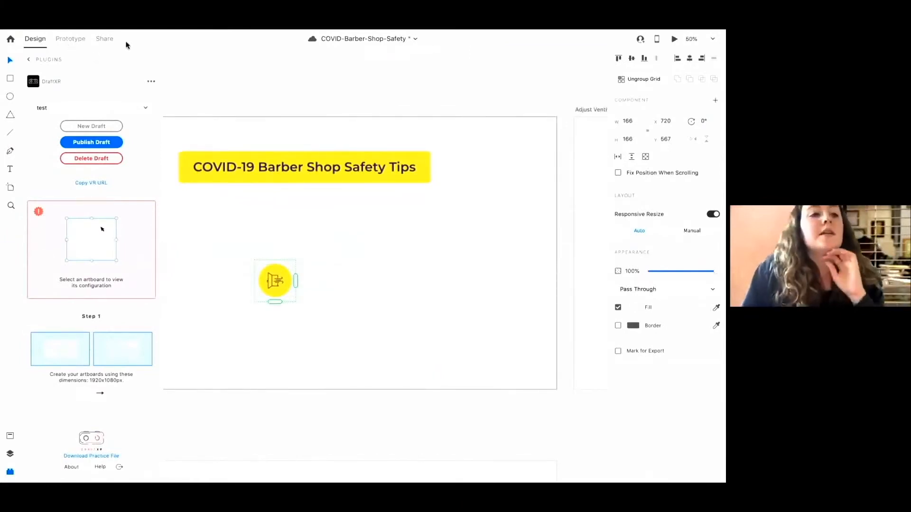
Switch to Prototype mode and inspect the tool-tip icon's tap interaction wired to the Adjust Ventilation Tool Tip artboard
left_click(66, 41)
scroll(66, 42, "right", 5)
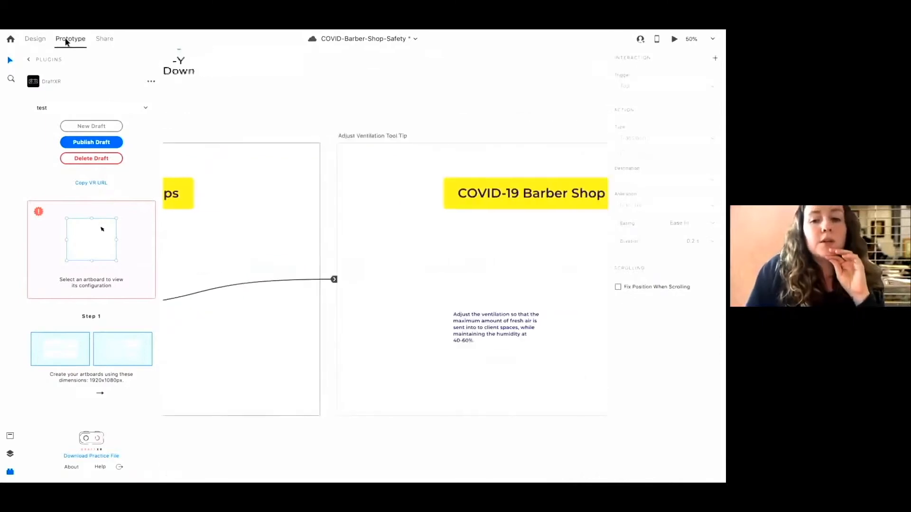
scroll(321, 340, "left", 6)
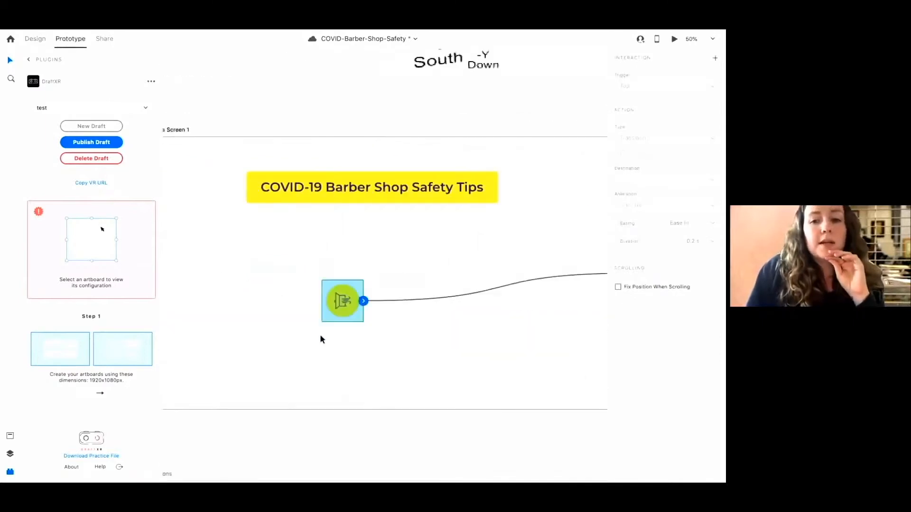
left_click(364, 302)
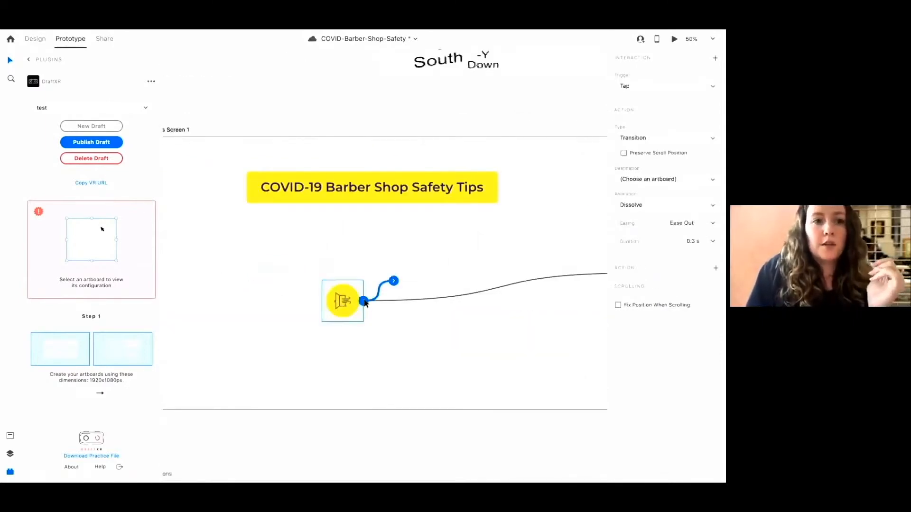
scroll(366, 302, "right", 5)
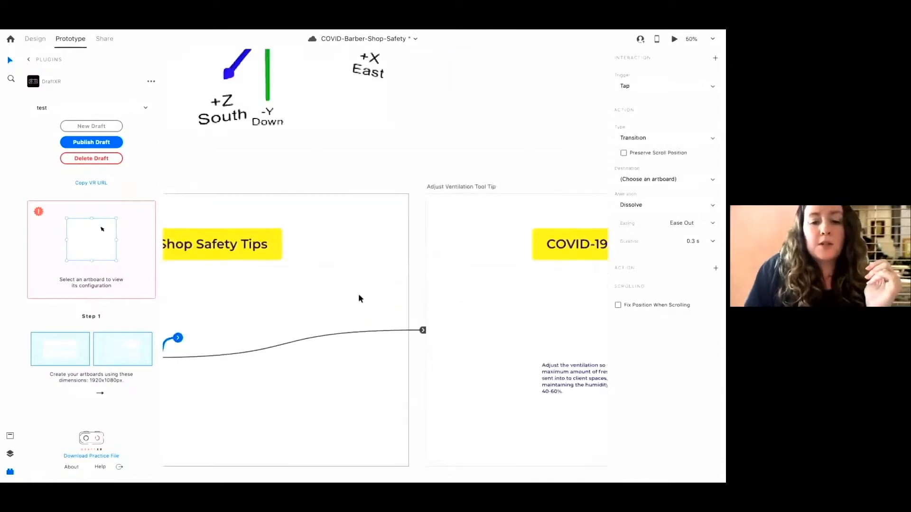
left_click(424, 329)
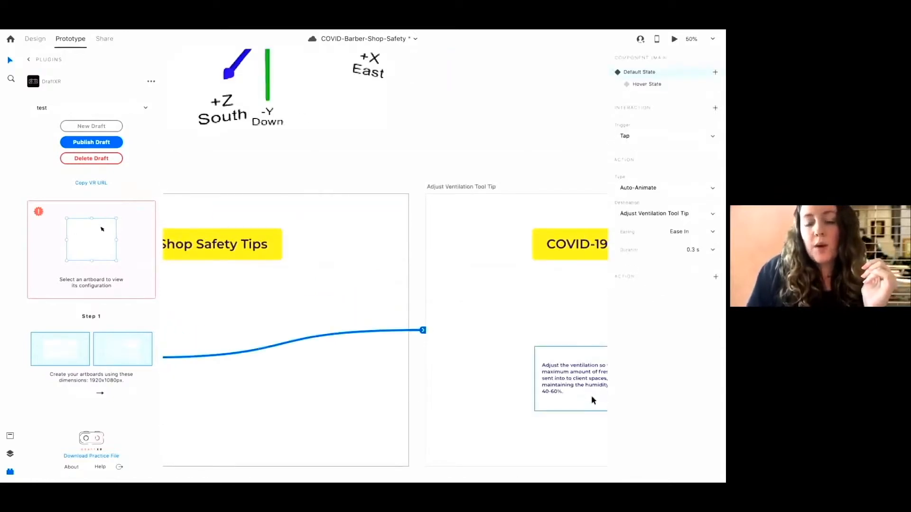
scroll(380, 355, "left", 3)
scroll(379, 355, "left", 4)
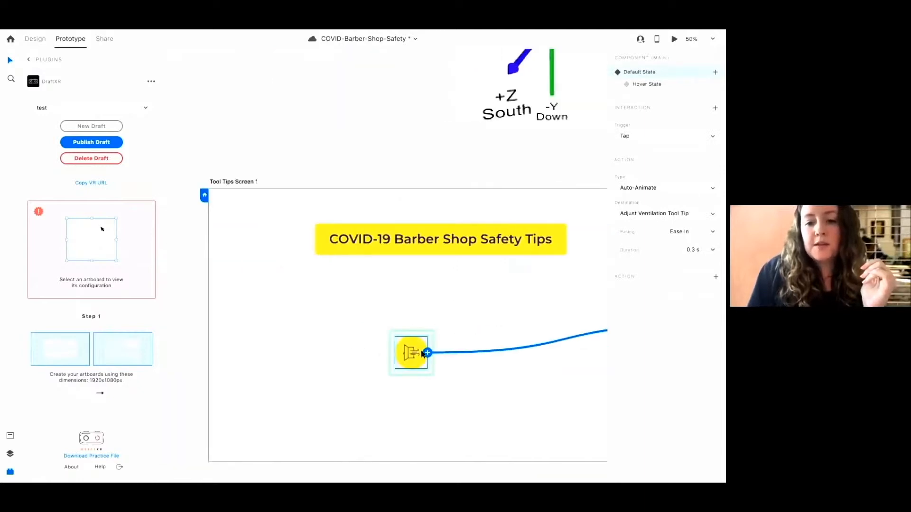
scroll(421, 354, "right", 9)
scroll(440, 381, "left", 6)
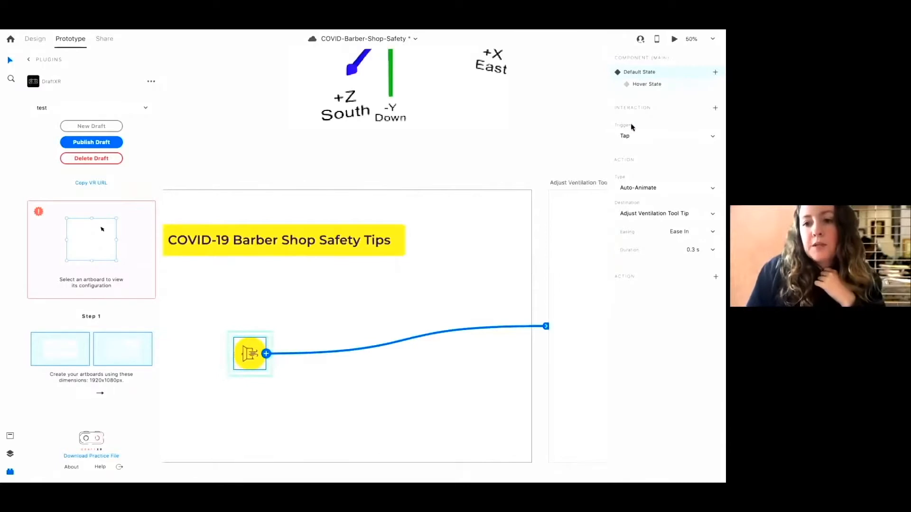
left_click(633, 139)
left_click(629, 135)
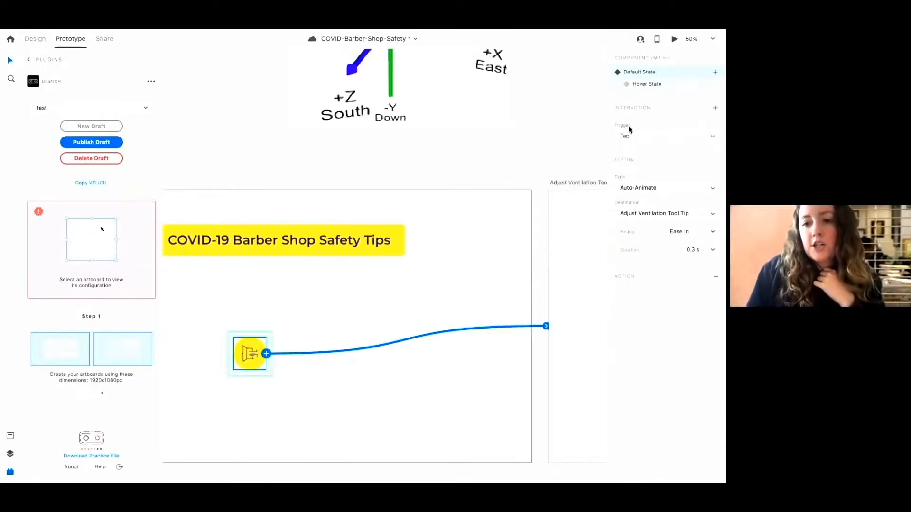
scroll(80, 415, "down", 1)
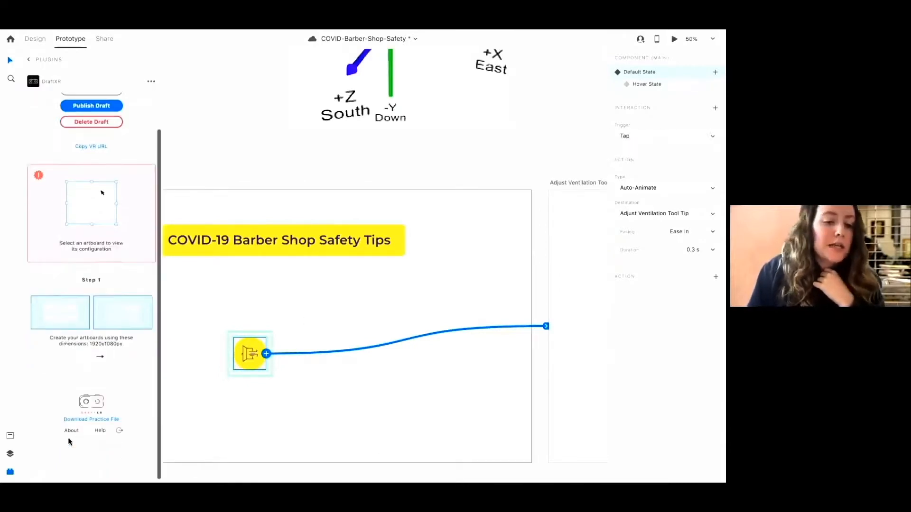
scroll(80, 412, "up", 1)
scroll(383, 168, "right", 10)
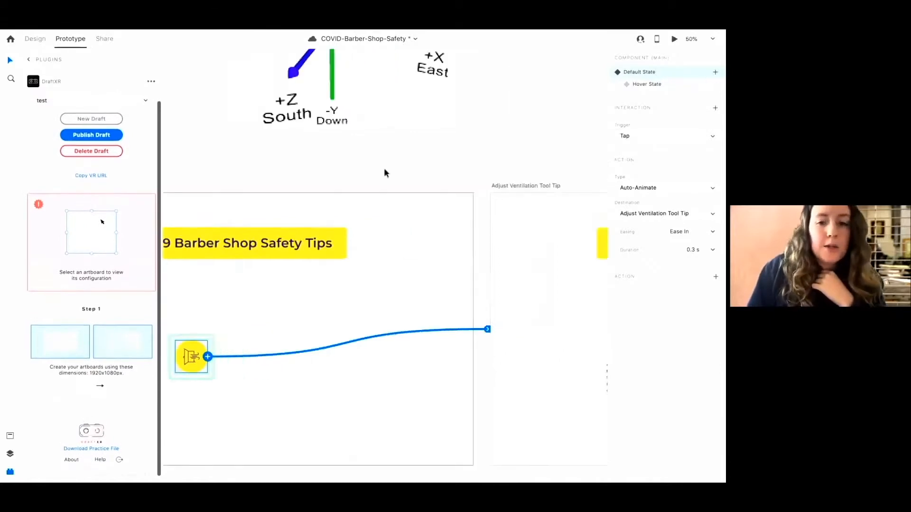
Wire the Adjust Ventilation Tool Tip artboard back to Tool Tips Screen 1 as a tap interaction
left_click(325, 185)
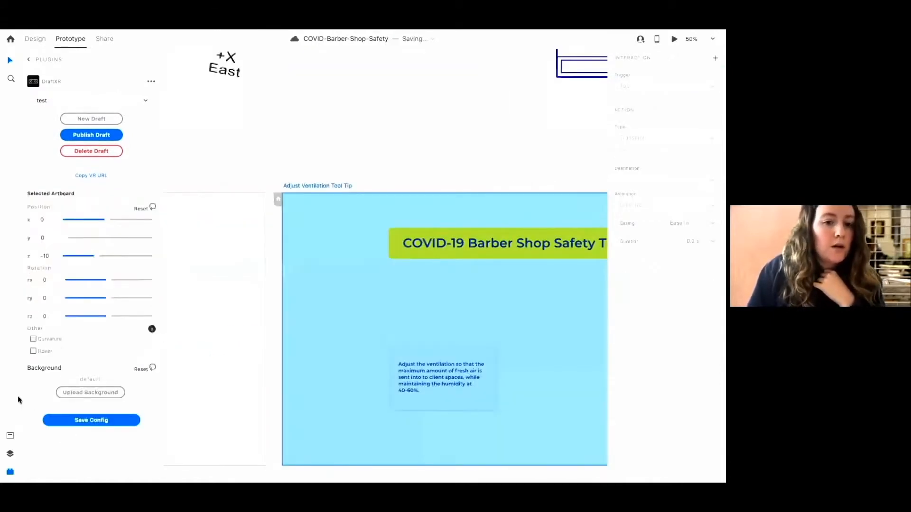
scroll(353, 333, "right", 10)
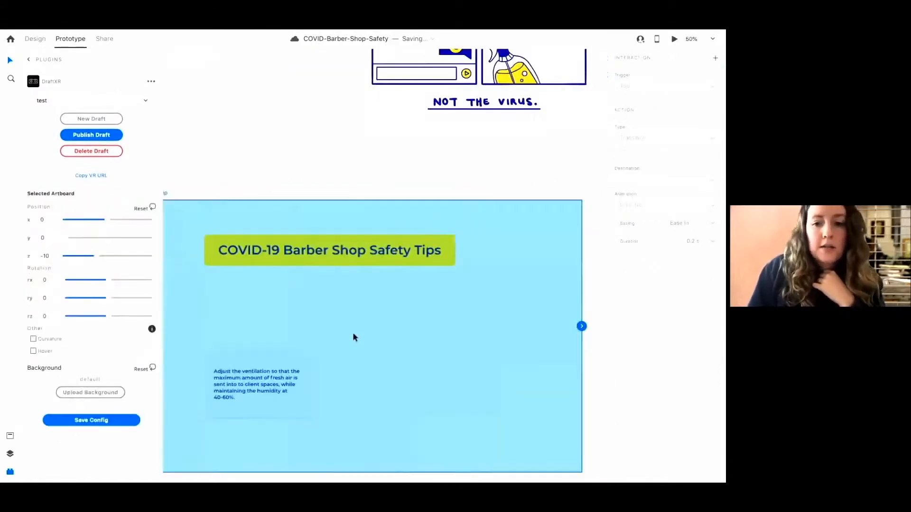
scroll(353, 334, "down", 2)
scroll(353, 334, "left", 8)
left_click_drag(587, 285, 308, 294)
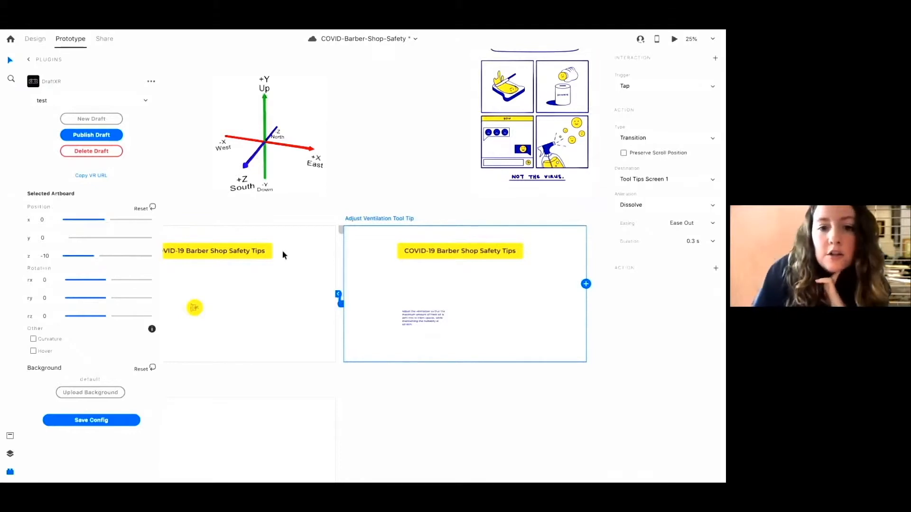
left_click_drag(339, 292, 346, 309)
Set the icon's interaction to the Adjust Ventilation Tool Tip to a Dissolve Transition
scroll(347, 309, "left", 5)
left_click(246, 219)
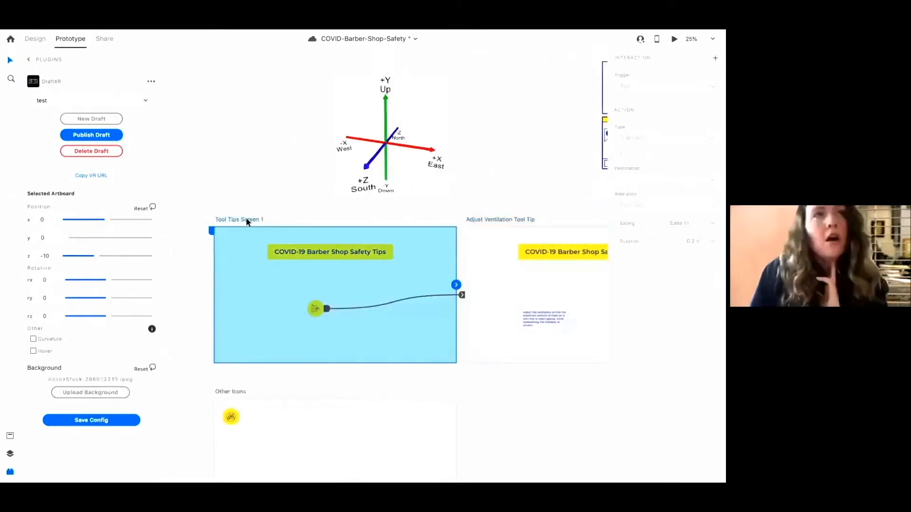
left_click(461, 294)
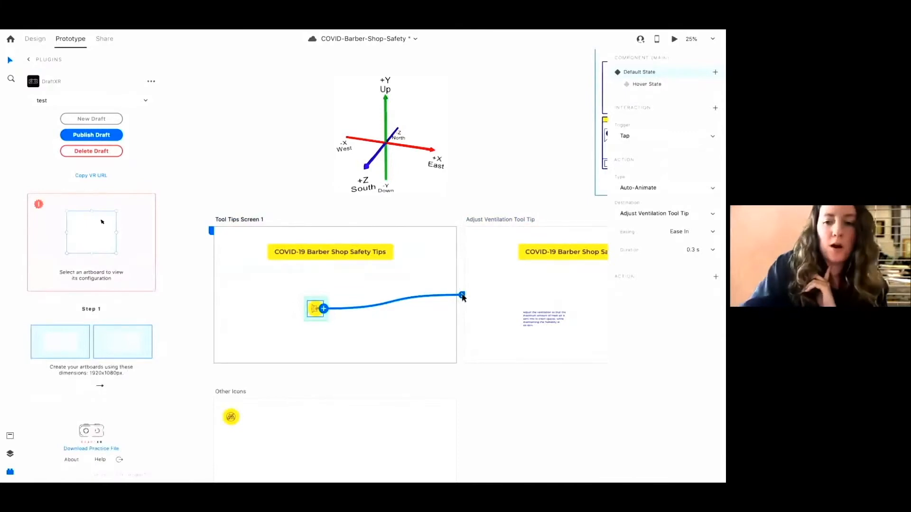
left_click(632, 190)
left_click(631, 179)
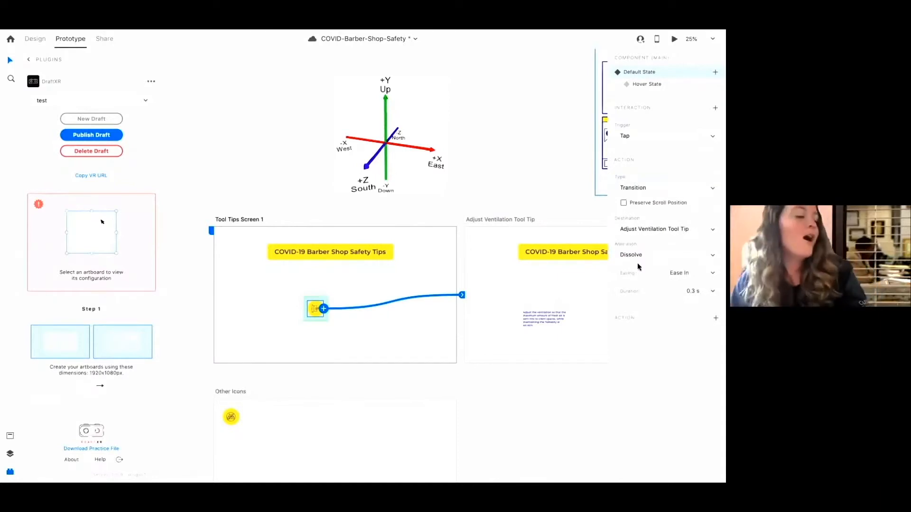
Select the Tool Tips Screen 1 artboard in DraftXR, save the configuration and publish the draft
left_click(232, 219)
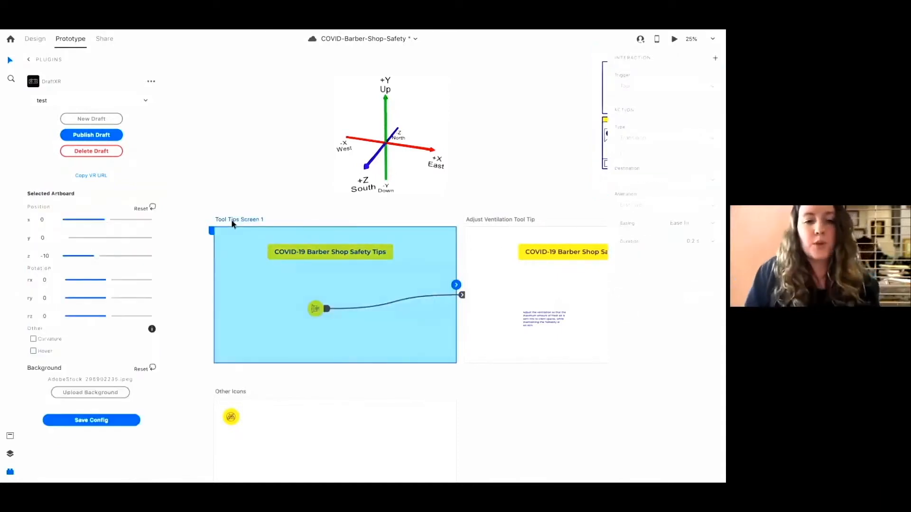
mouse_move(275, 482)
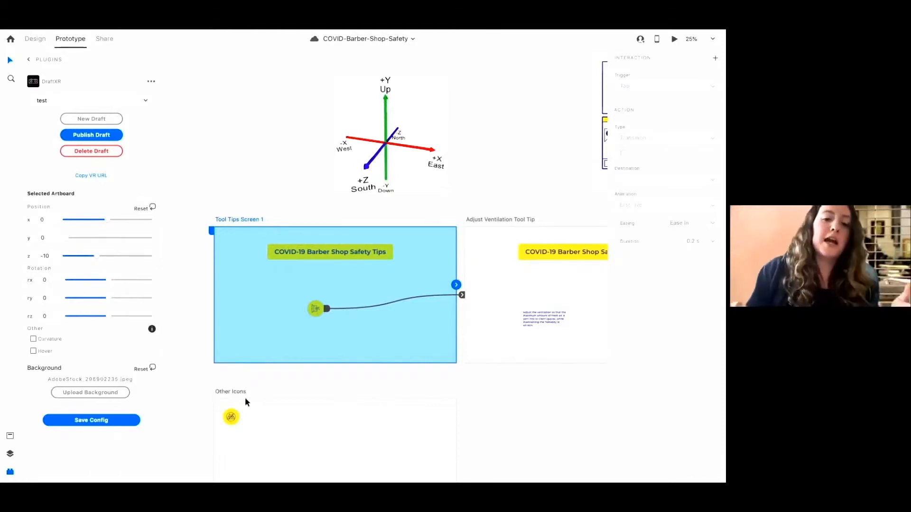
left_click(110, 420)
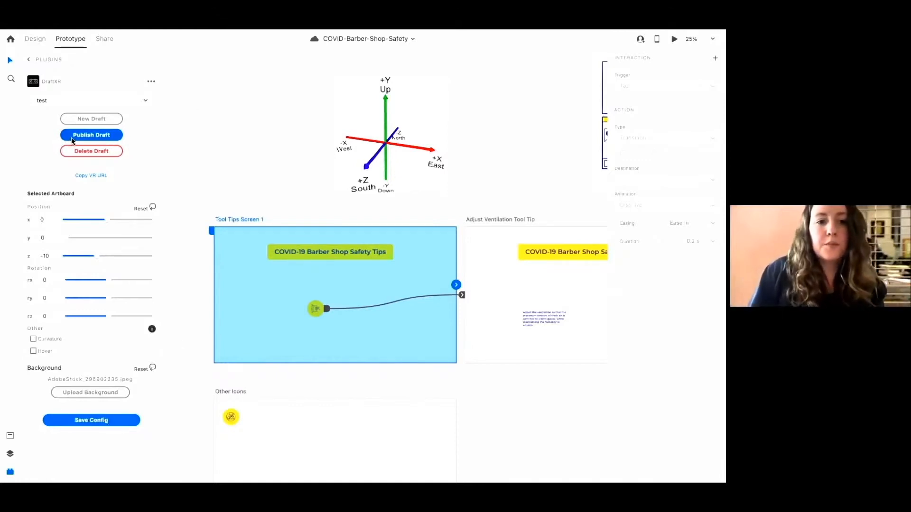
left_click(72, 136)
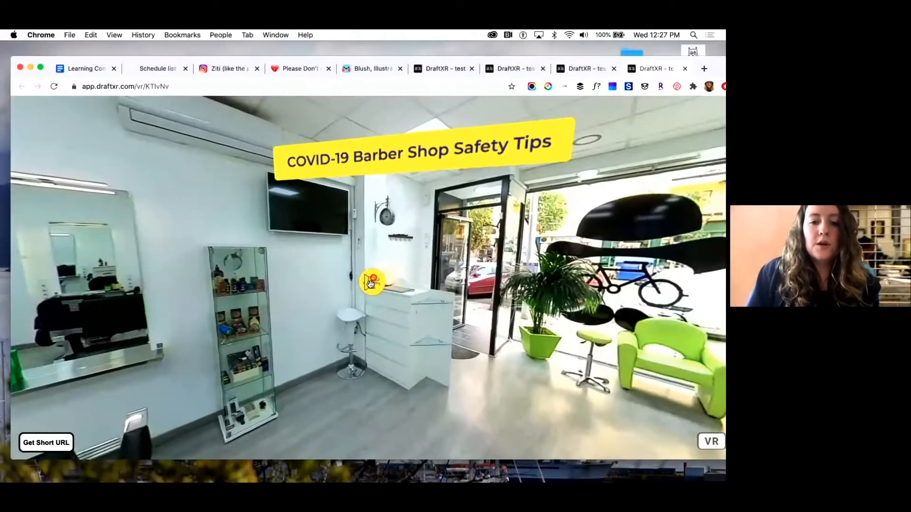
Tap the icon in the VR preview to open the ventilation tool tip, then return to Adobe XD
left_click(373, 284)
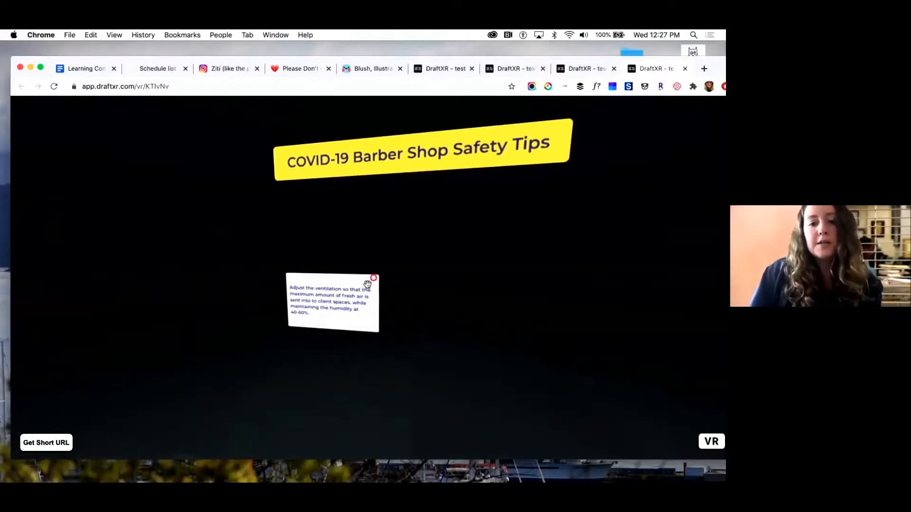
mouse_move(363, 479)
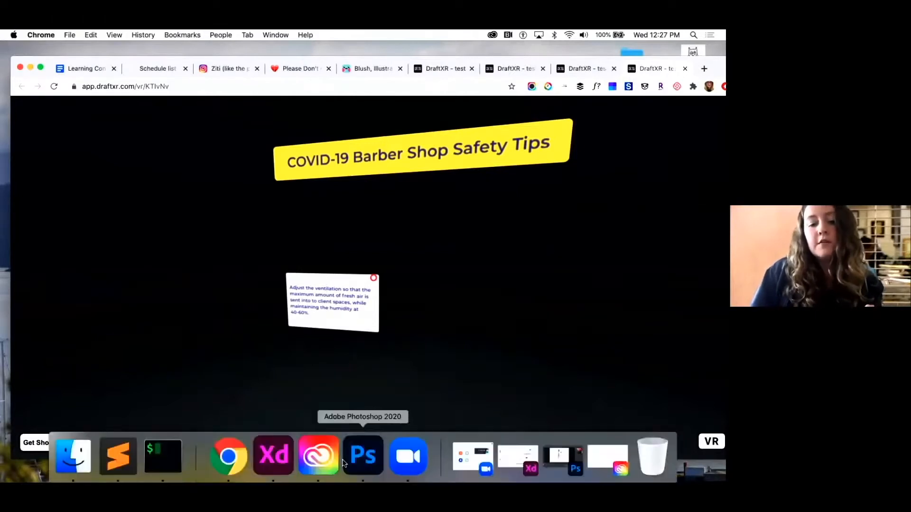
left_click(274, 472)
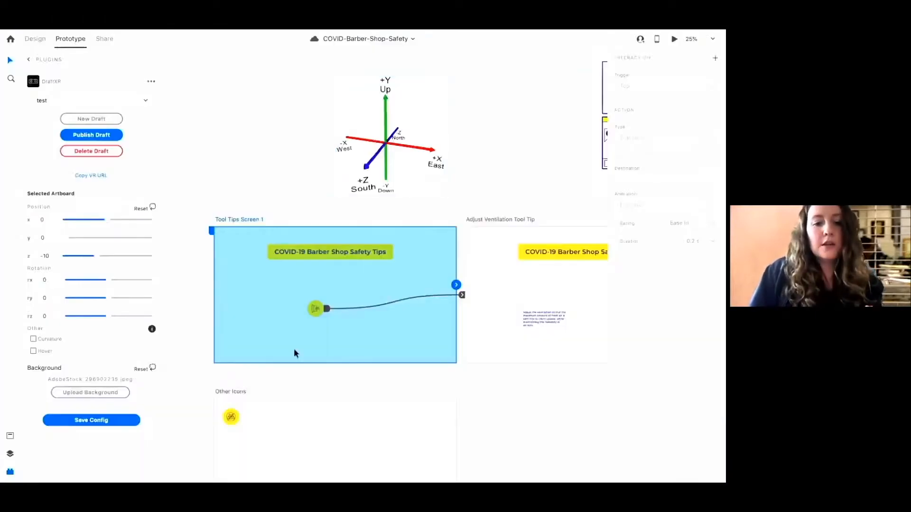
Upload AdobeStock_296902235.jpeg as the DraftXR background of the Adjust Ventilation Tool Tip artboard
left_click(315, 309)
scroll(113, 421, "down", 1)
scroll(113, 422, "up", 3)
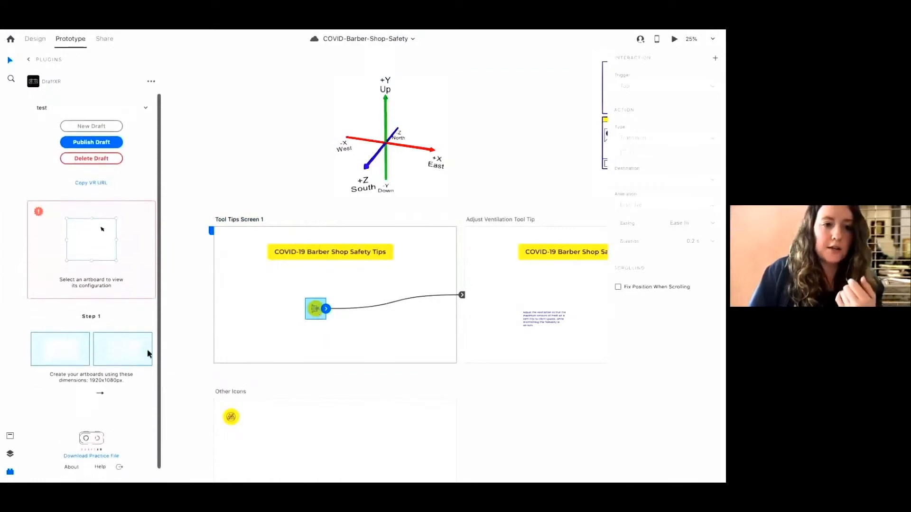
left_click(230, 219)
left_click(32, 358)
left_click(475, 221)
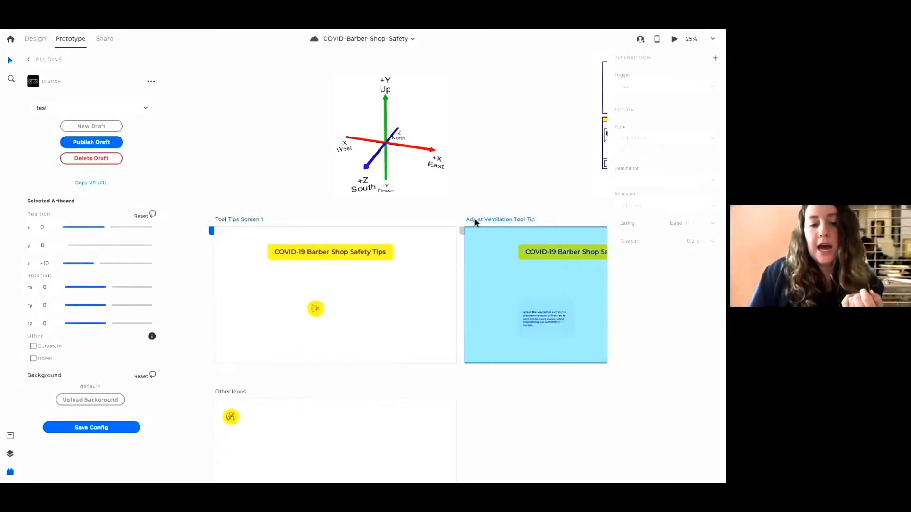
scroll(474, 222, "right", 1)
left_click(90, 399)
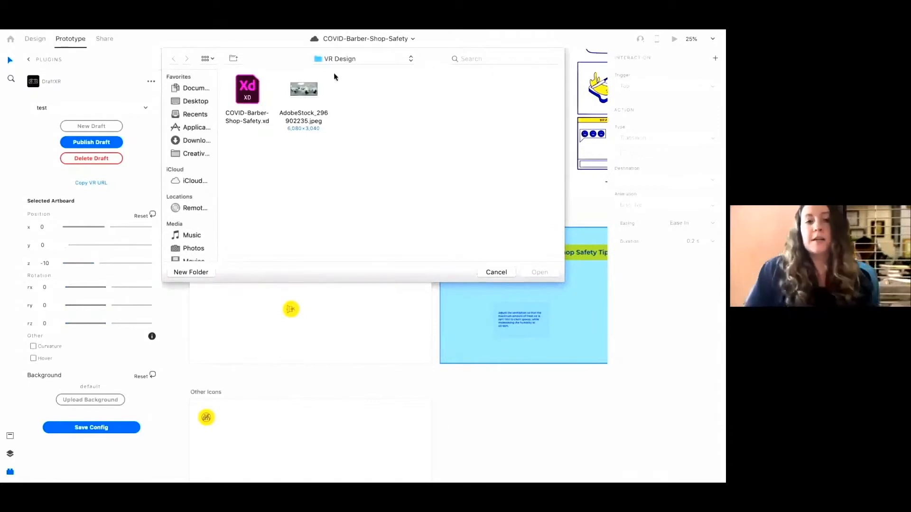
left_click(291, 93)
left_click(537, 275)
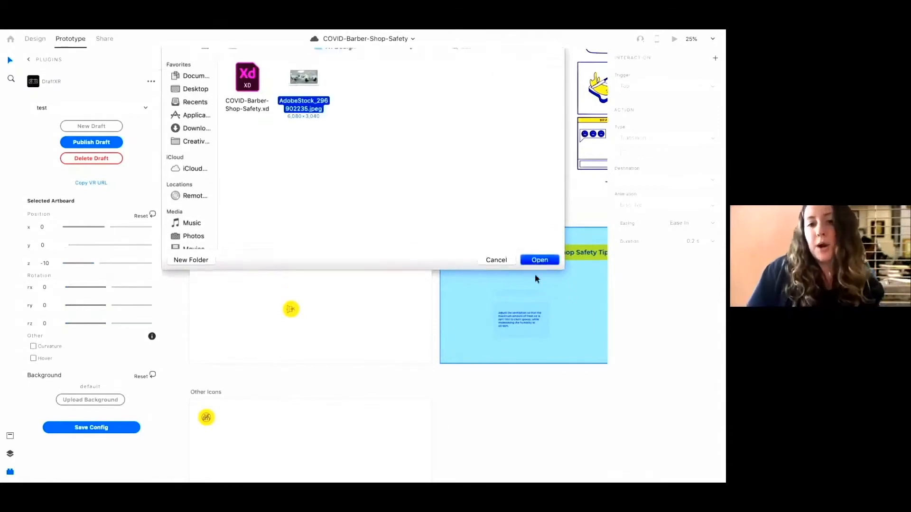
Reselect Tool Tips Screen 1, save its DraftXR configuration and publish the draft again
left_click(219, 221)
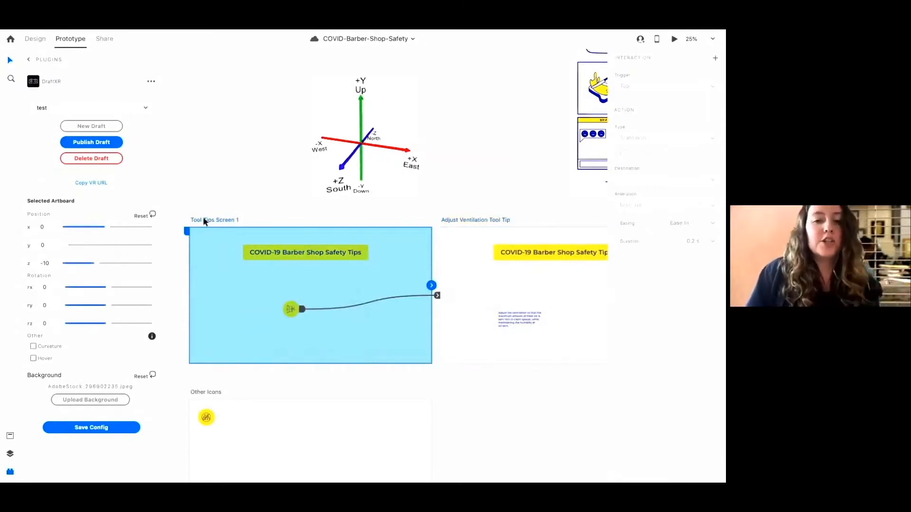
left_click(115, 428)
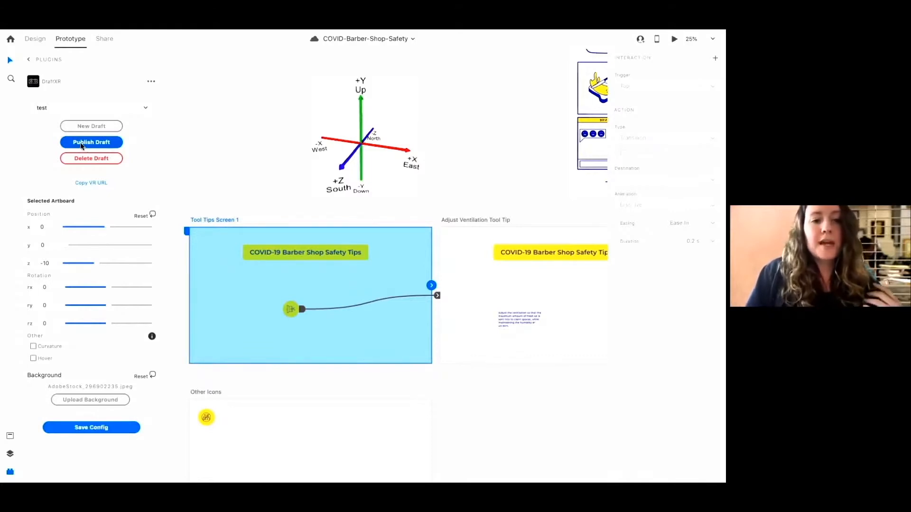
left_click(82, 146)
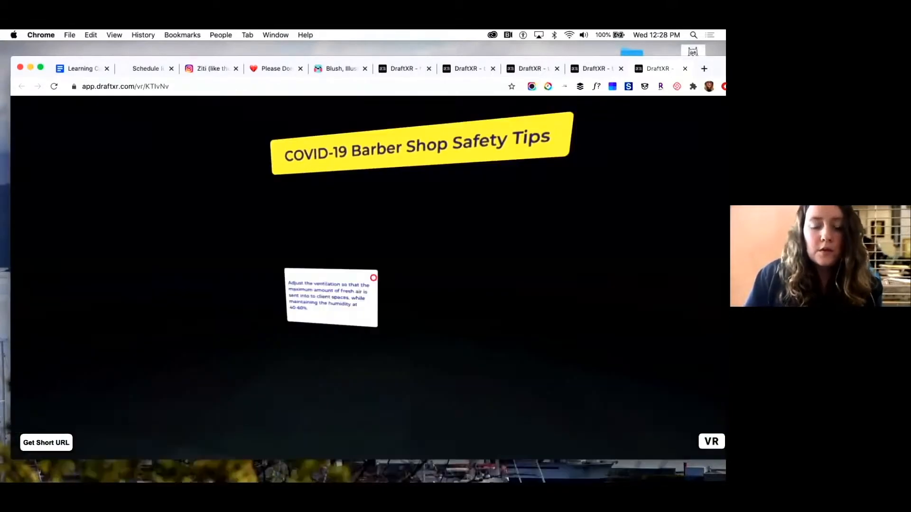
View the ventilation tool tip in the republished VR preview and return to Adobe XD
mouse_move(411, 472)
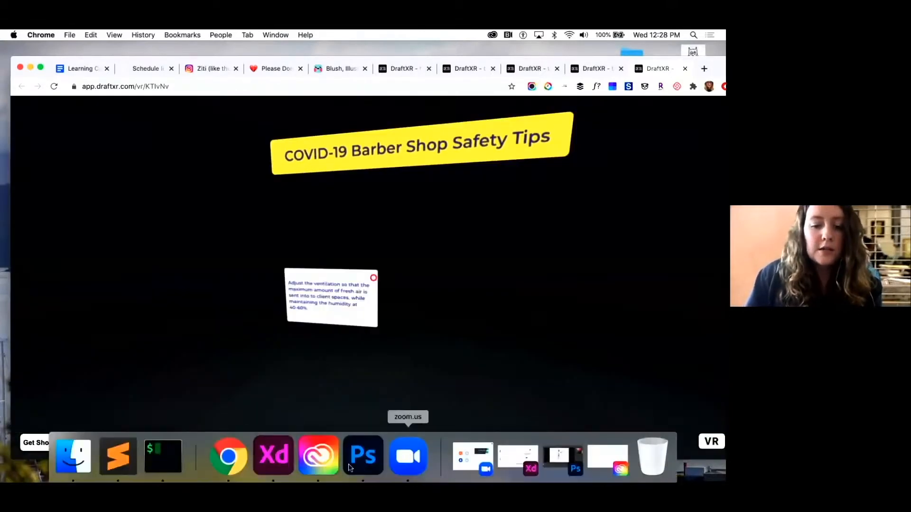
left_click(274, 468)
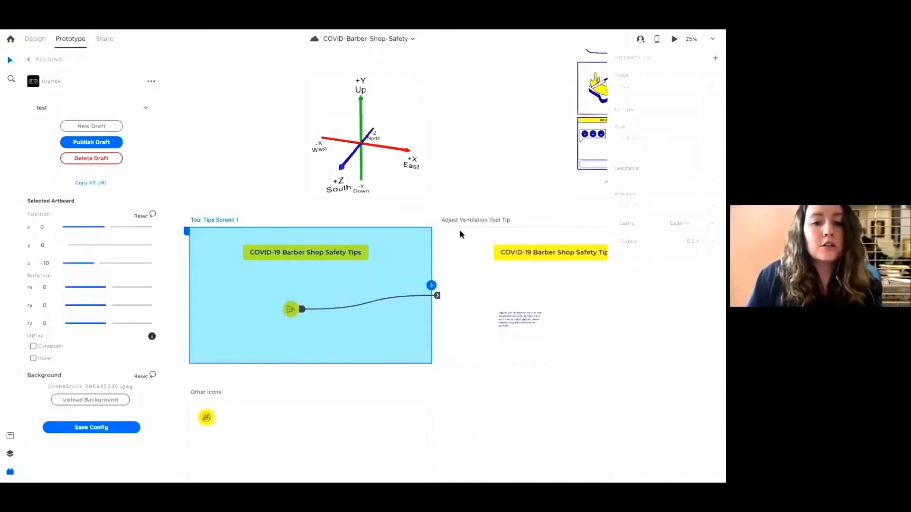
Select the Adjust Ventilation Tool Tip artboard and enable its Hover option in DraftXR
left_click(469, 220)
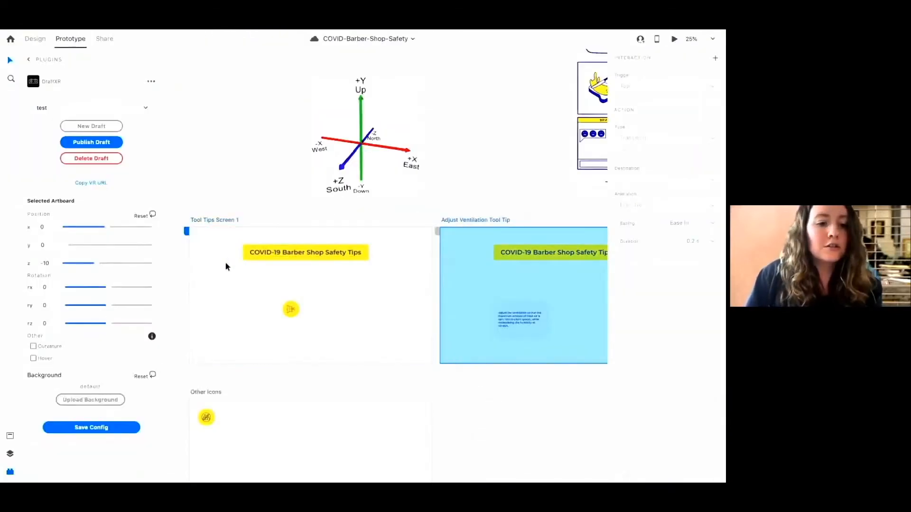
left_click(33, 358)
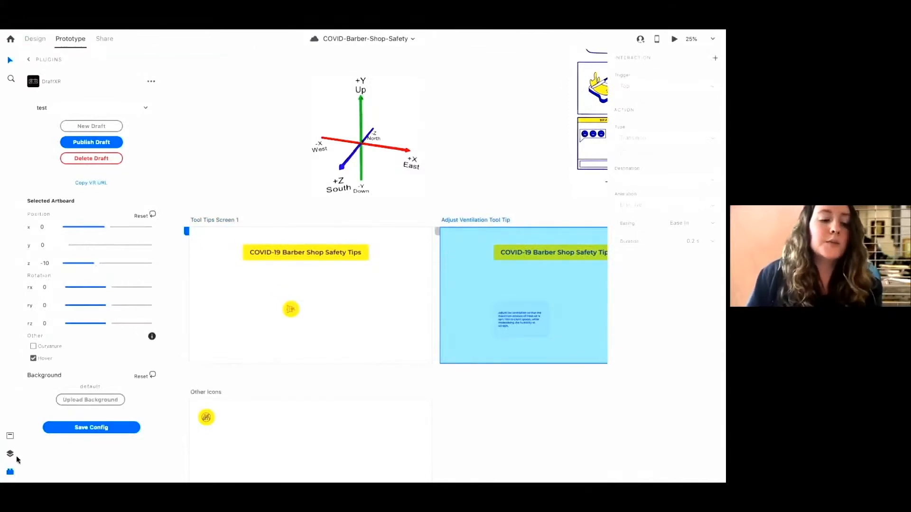
Browse the XD plugin marketplace for additional plugins, then close it
left_click(11, 437)
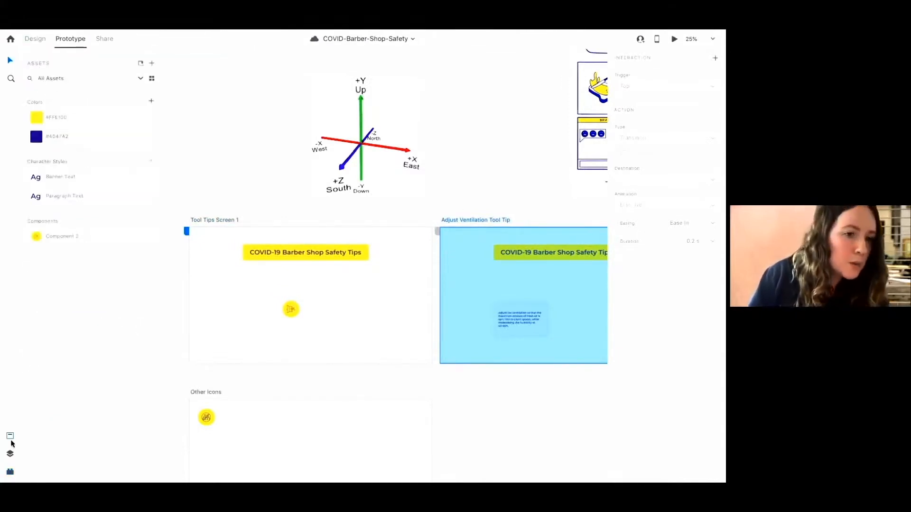
left_click(10, 472)
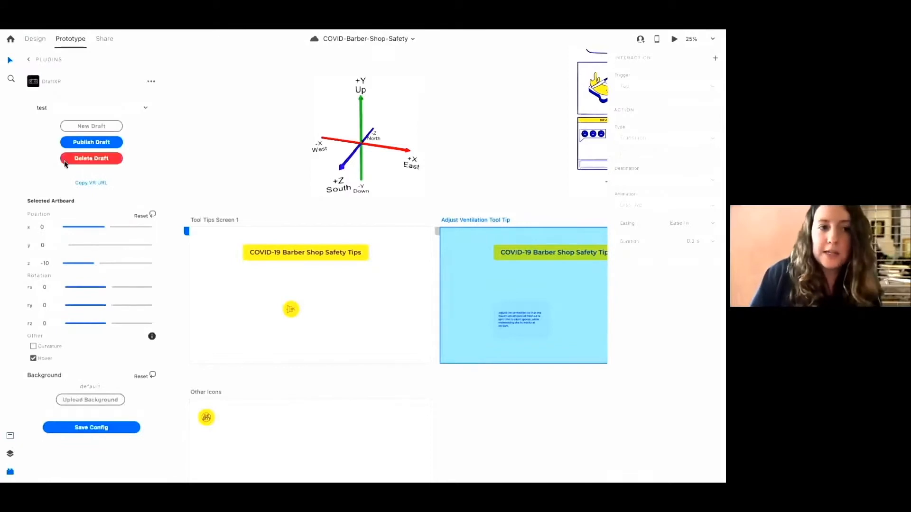
left_click(30, 59)
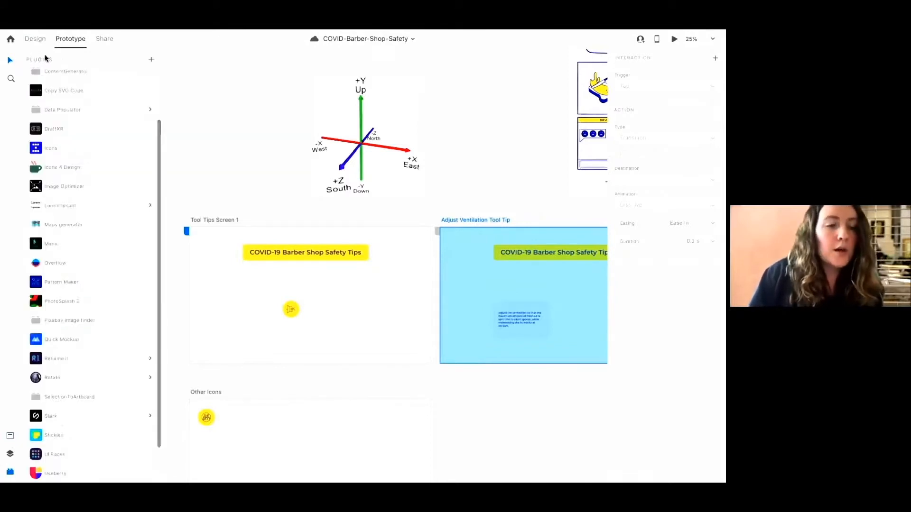
left_click(151, 59)
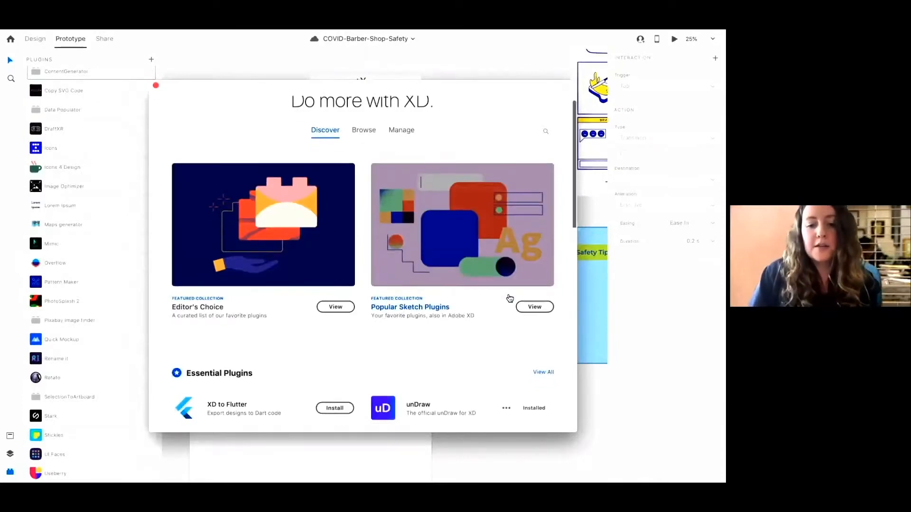
scroll(510, 298, "down", 4)
scroll(509, 298, "down", 6)
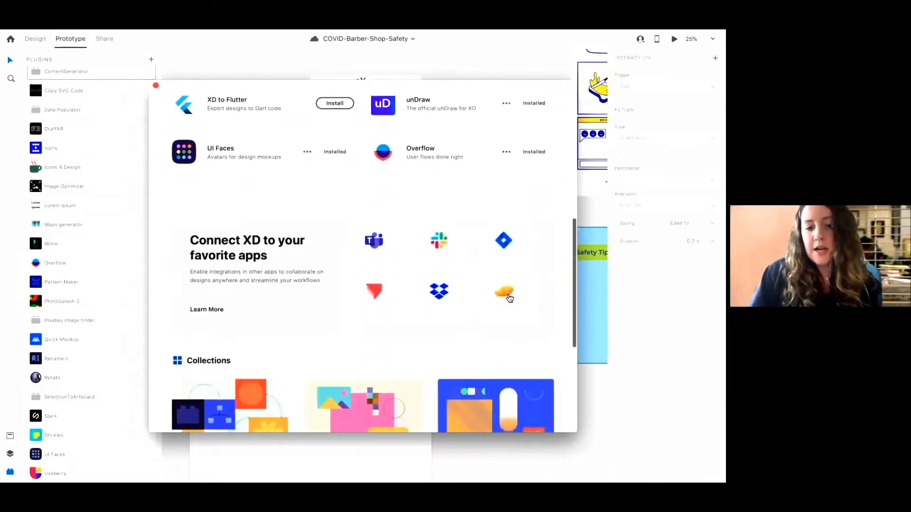
scroll(509, 298, "up", 10)
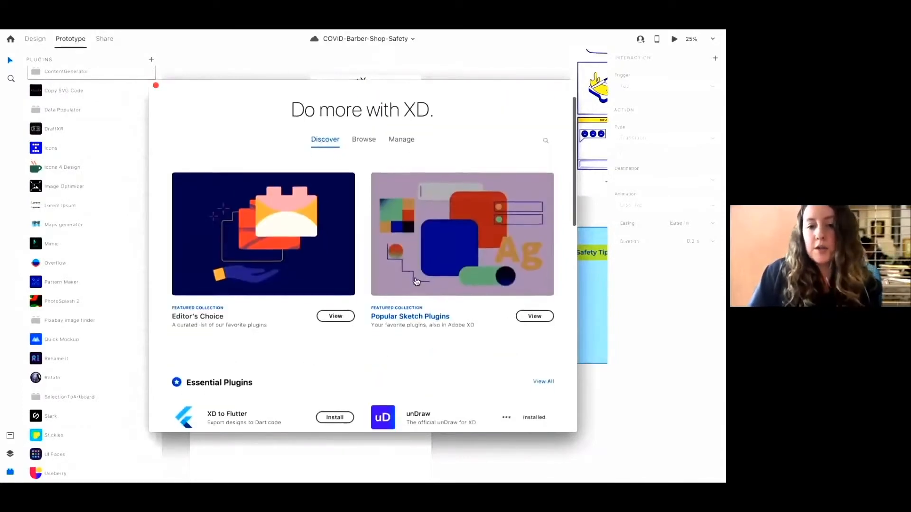
scroll(413, 279, "down", 4)
scroll(293, 286, "down", 9)
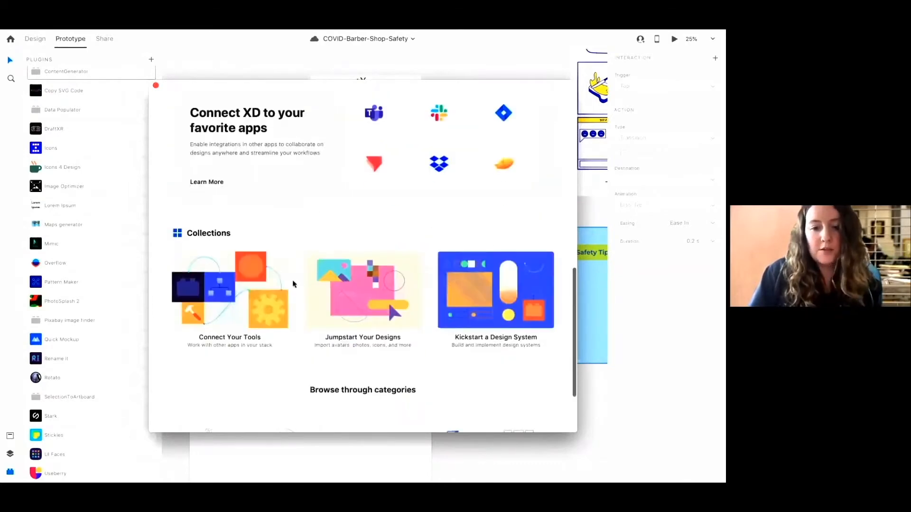
scroll(274, 299, "up", 15)
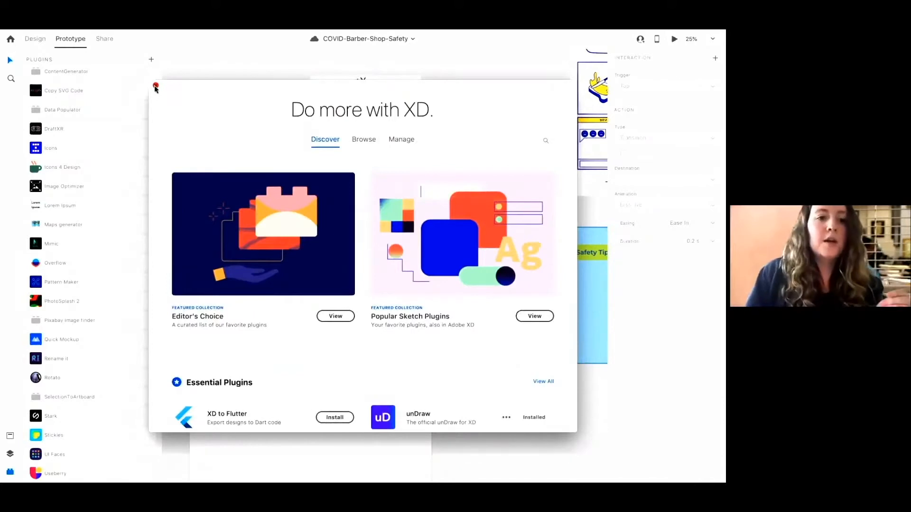
left_click(156, 86)
Reopen DraftXR for the Tool Tips Screen 1 artboard, enable its Hover option and save the configuration
left_click(216, 220)
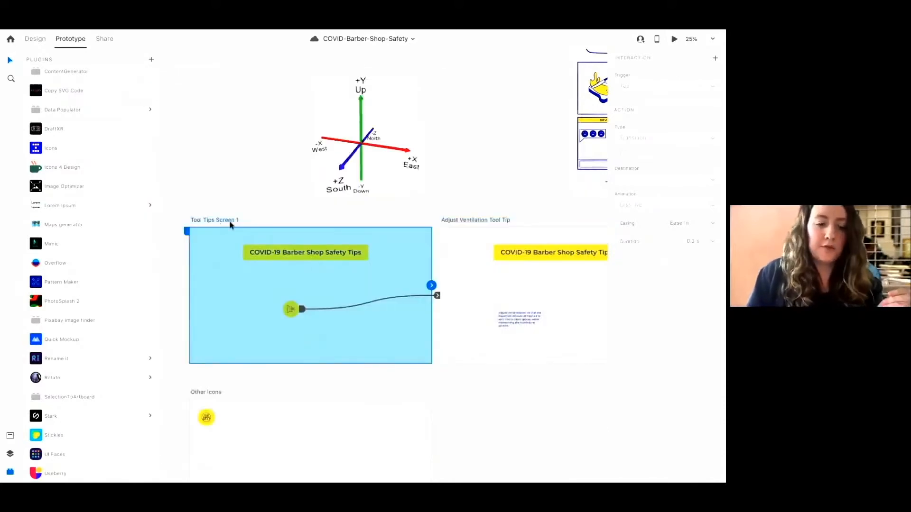
scroll(72, 245, "up", 3)
scroll(72, 246, "down", 1)
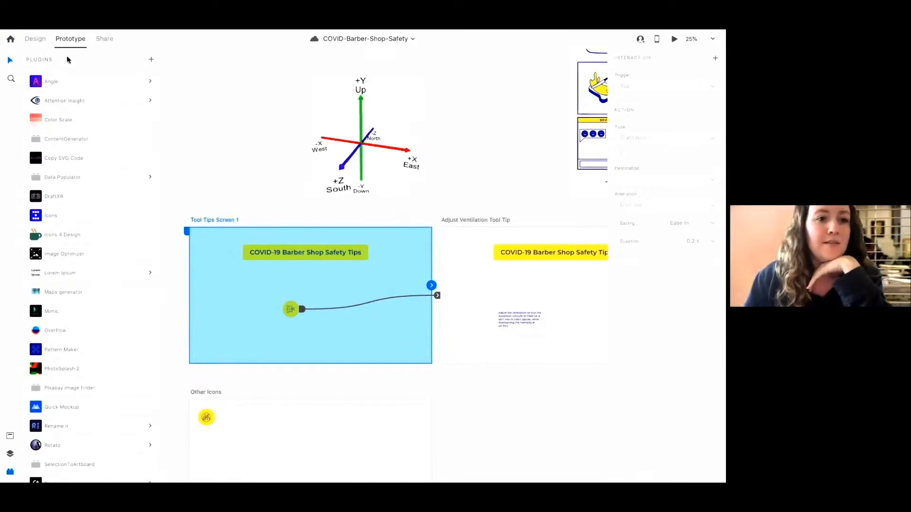
left_click(54, 197)
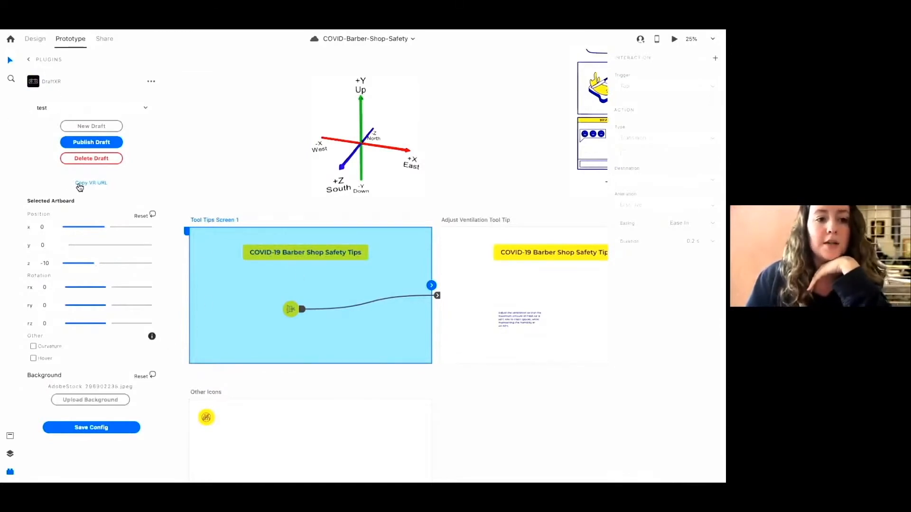
left_click(110, 431)
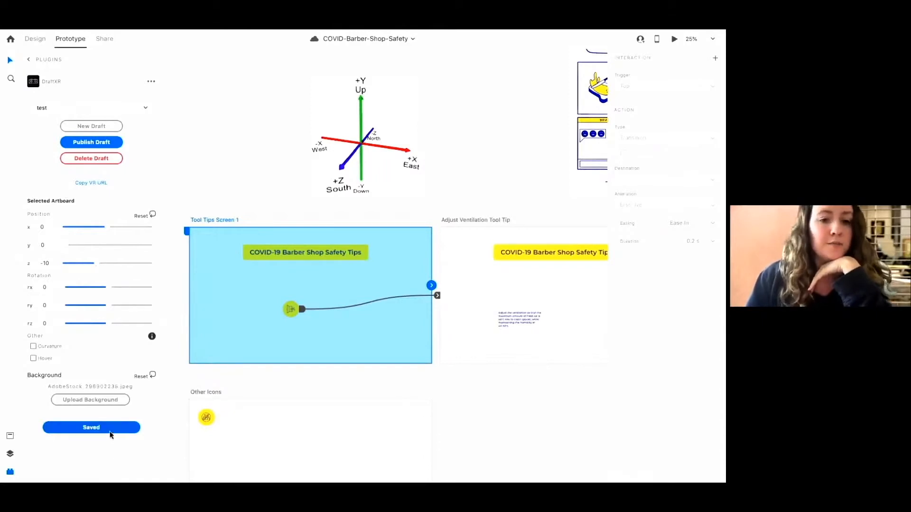
left_click(33, 357)
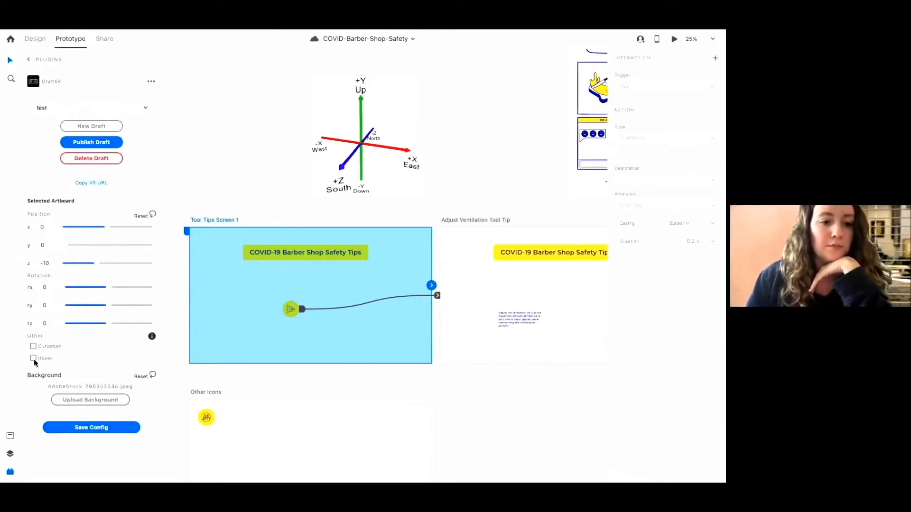
left_click(102, 425)
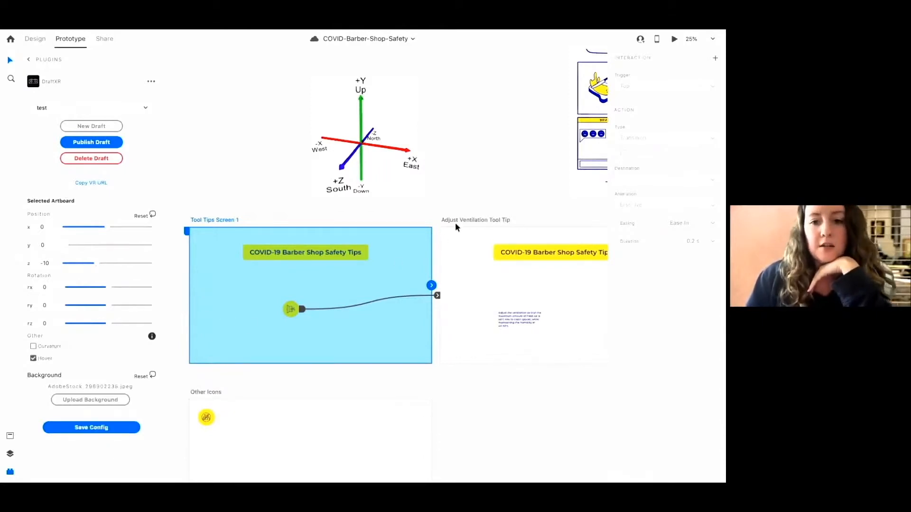
Upload AdobeStock_296902235.jpeg as the background of the Adjust Ventilation Tool Tip artboard and save its configuration
left_click(456, 221)
left_click(104, 427)
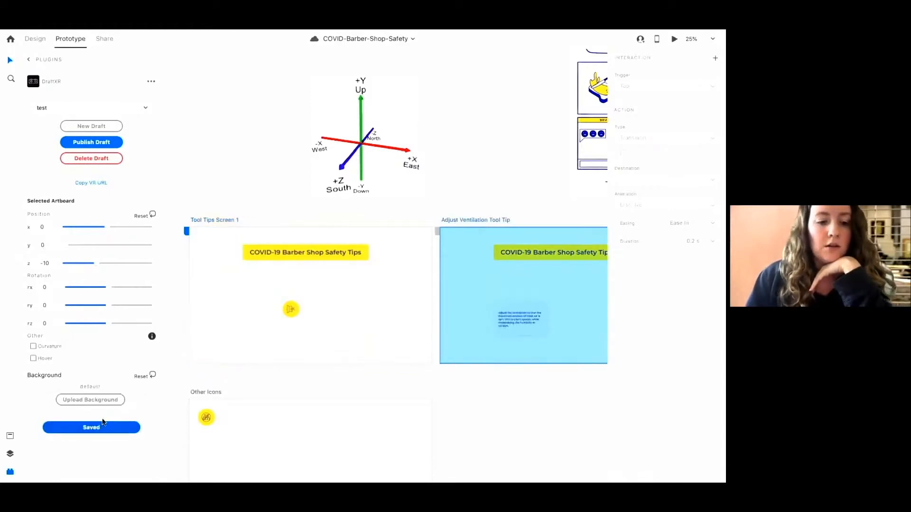
left_click(104, 398)
left_click(304, 90)
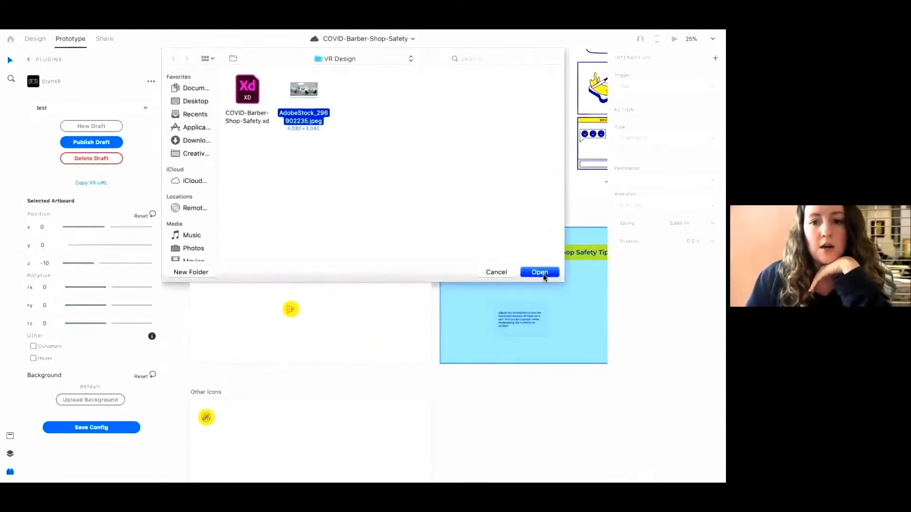
left_click(540, 272)
left_click(101, 401)
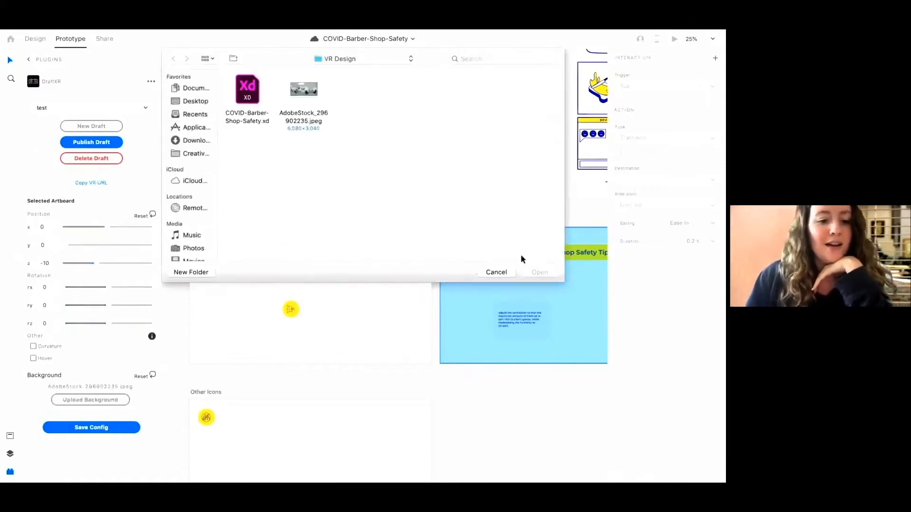
left_click(496, 272)
left_click(91, 428)
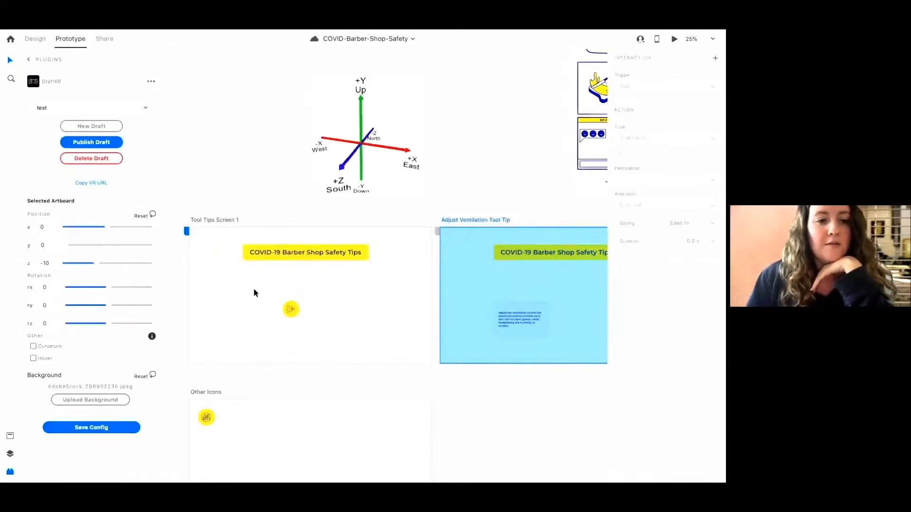
Publish the draft from Tool Tips Screen 1 and look around the VR preview
left_click(225, 221)
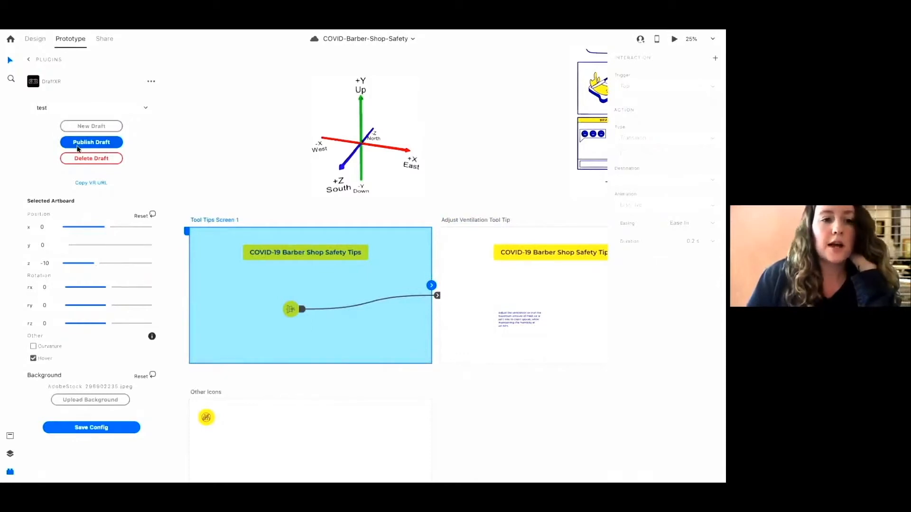
left_click(79, 148)
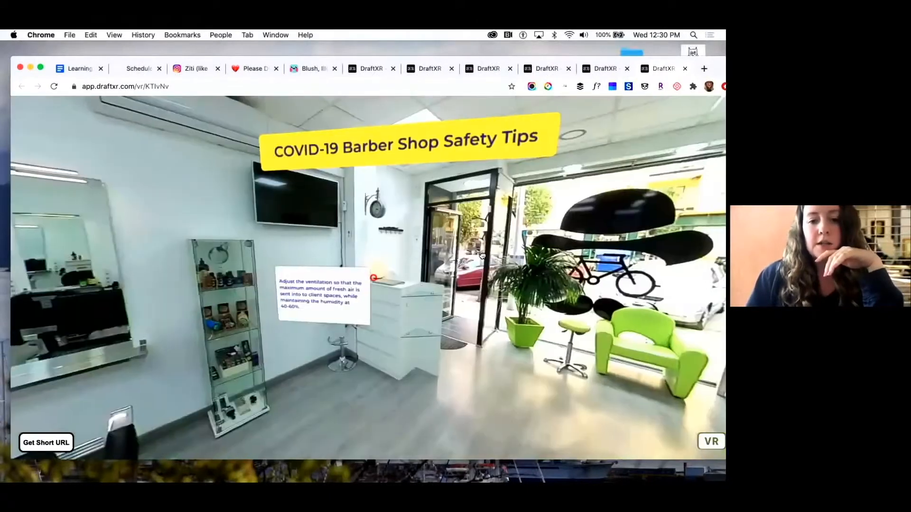
left_click_drag(482, 256, 437, 271)
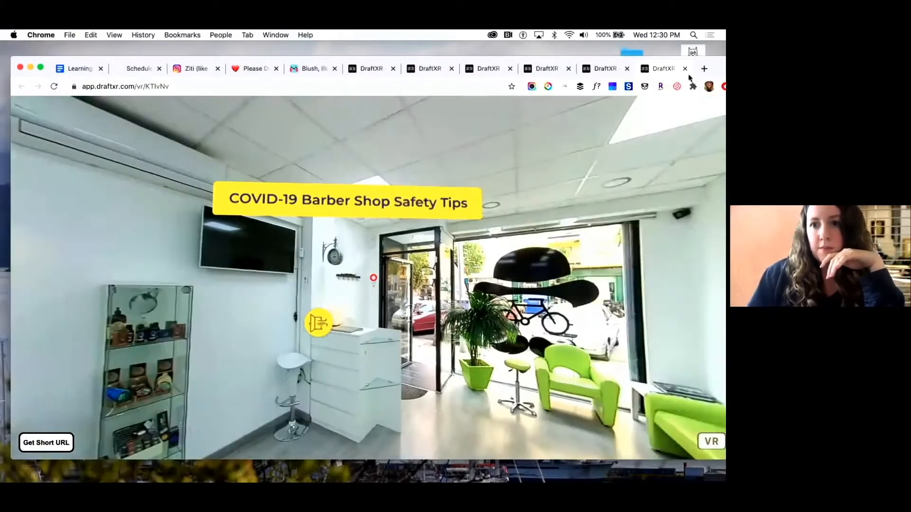
Close the open DraftXR preview tabs in the browser
left_click(685, 70)
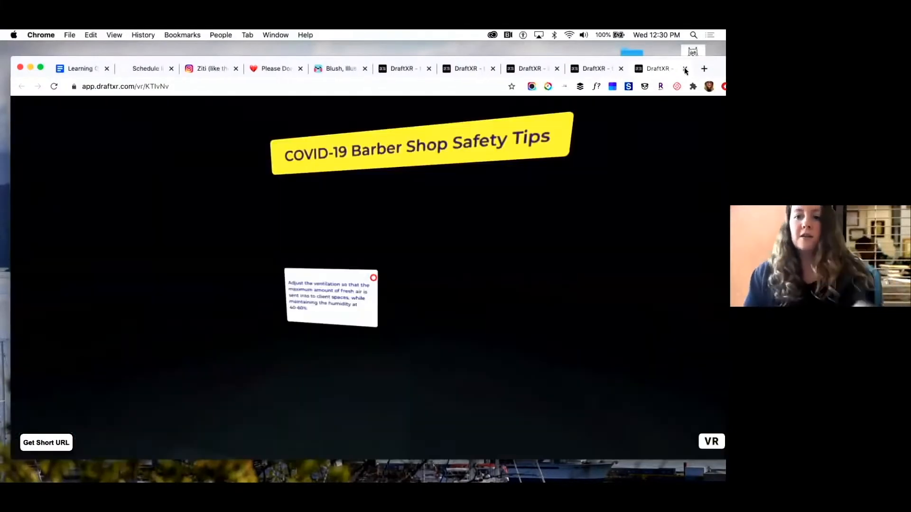
left_click(685, 69)
left_click(684, 69)
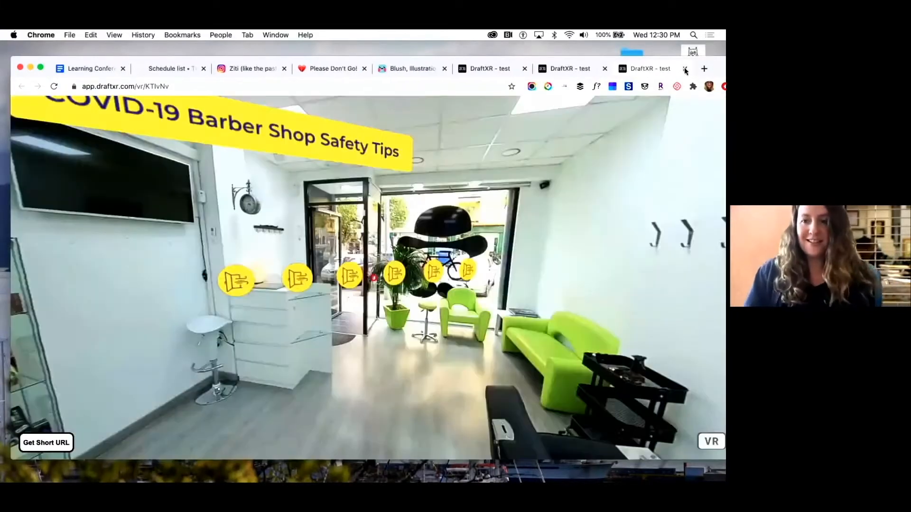
left_click(685, 70)
left_click(685, 70)
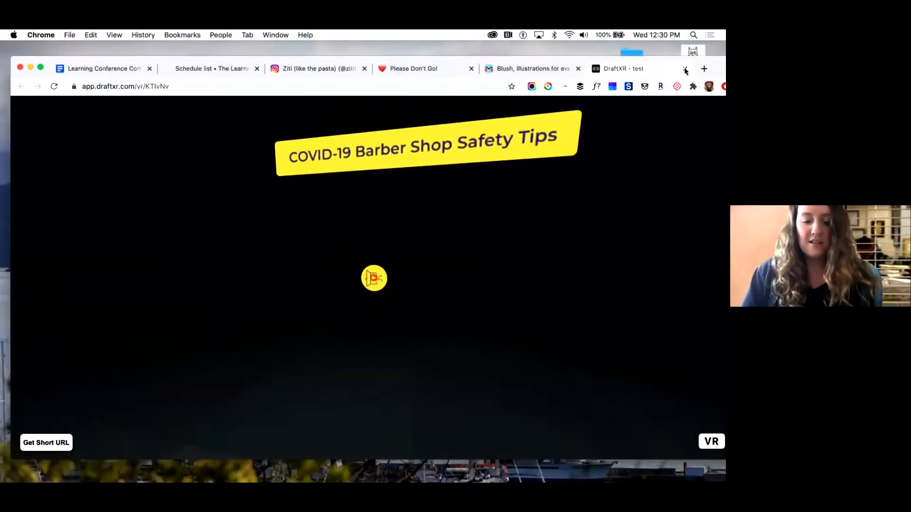
left_click(684, 69)
Switch back to Adobe XD and close the COVID-Barber-Shop-Safety document
mouse_move(318, 467)
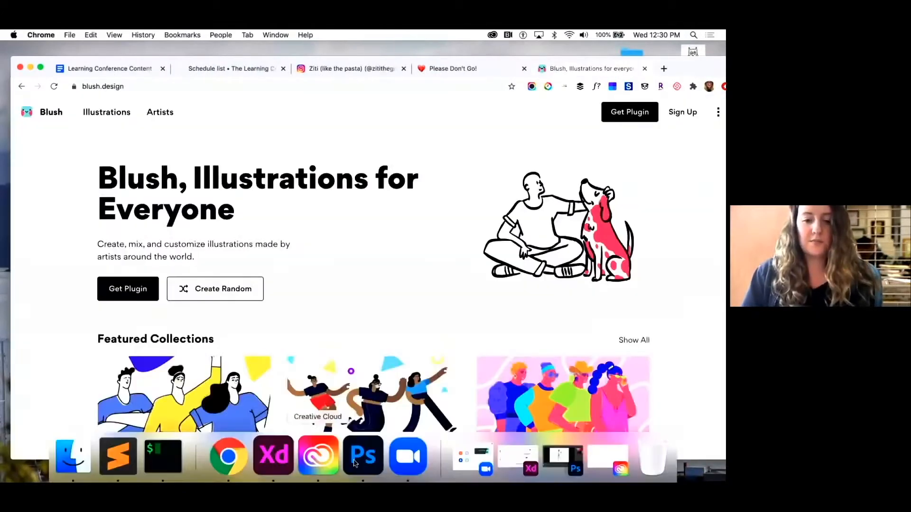
left_click(259, 468)
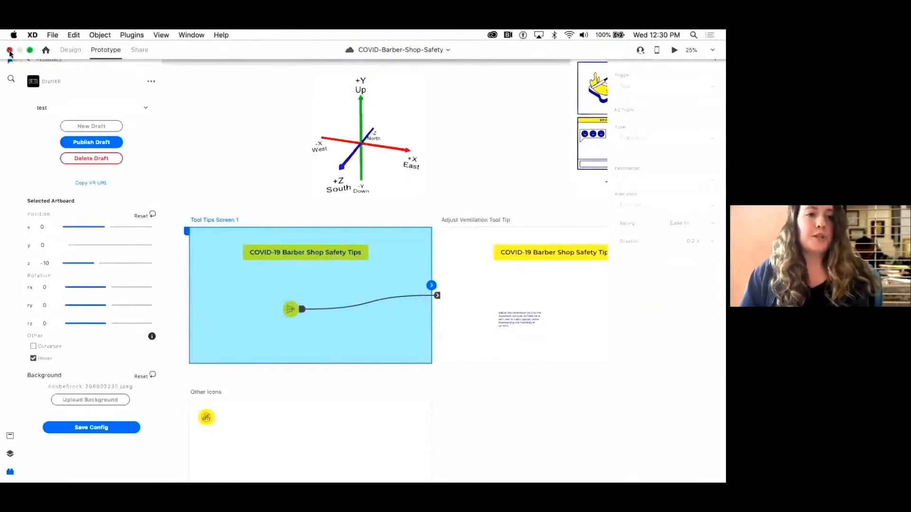
left_click(10, 50)
Open the Capitalization-Assessment-UI document and survey its artboards
mouse_move(163, 478)
left_click(280, 455)
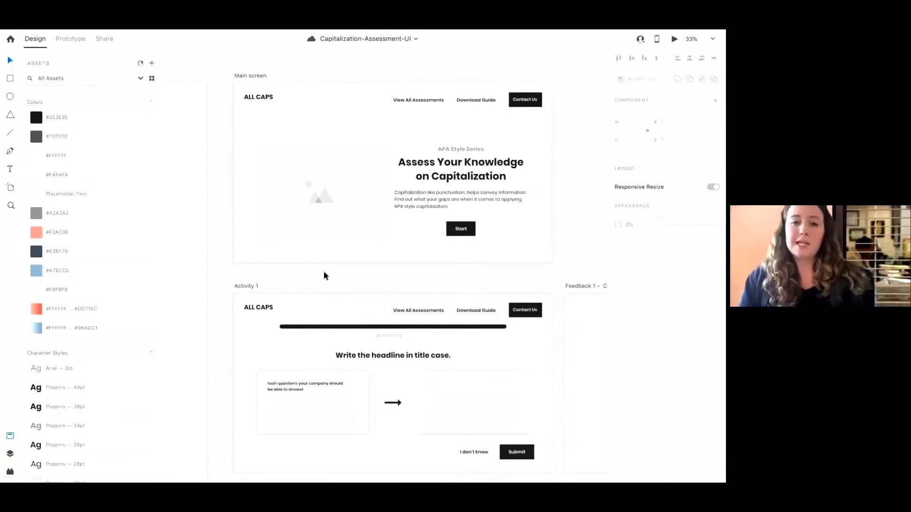
scroll(324, 271, "right", 2)
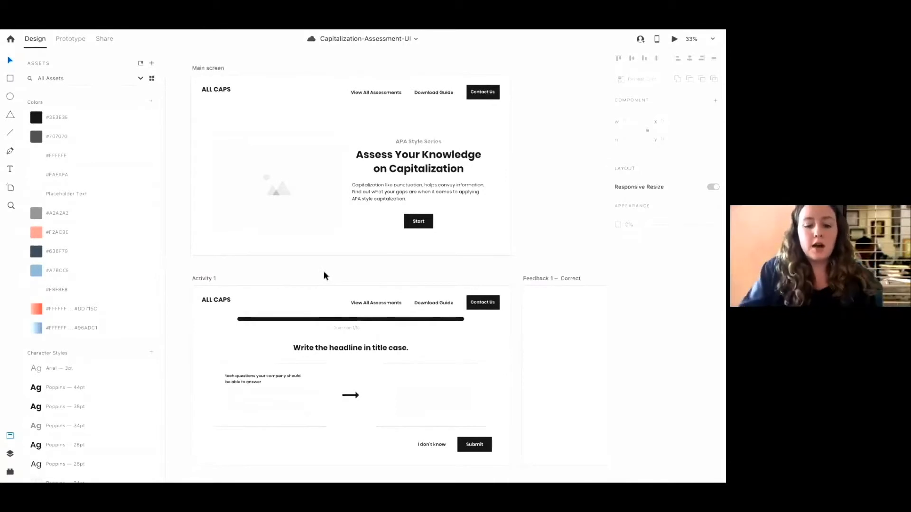
scroll(324, 271, "down", 2)
scroll(324, 272, "down", 3)
scroll(324, 272, "right", 2)
scroll(324, 272, "down", 2)
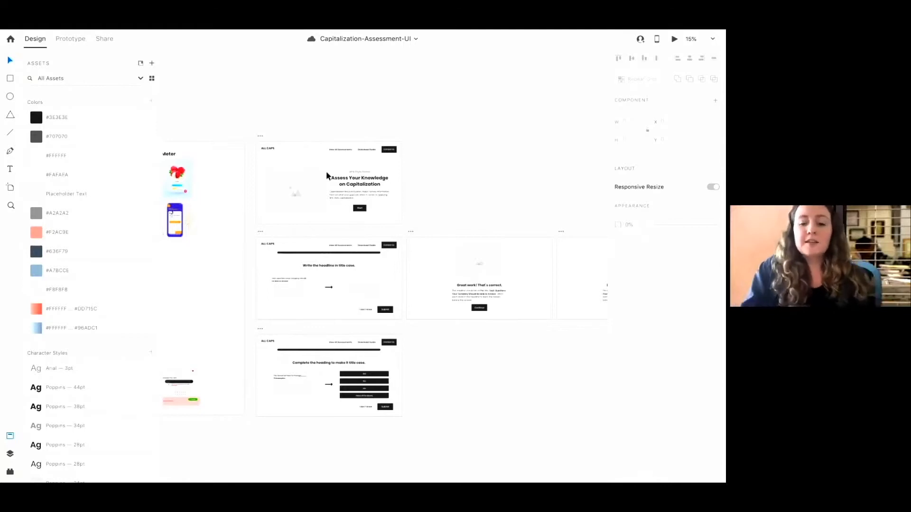
scroll(326, 176, "up", 3)
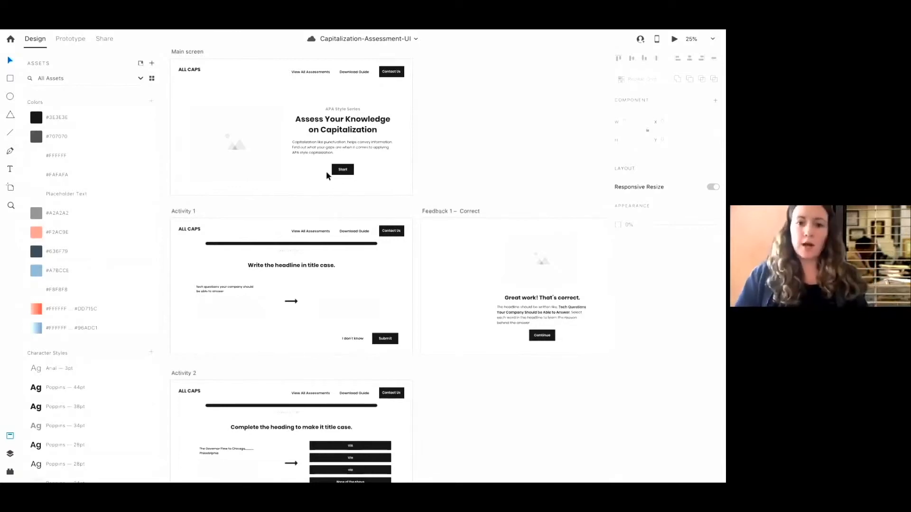
Inspect the Assess Your Knowledge on Capitalization headline on the Main screen artboard
left_click(339, 136)
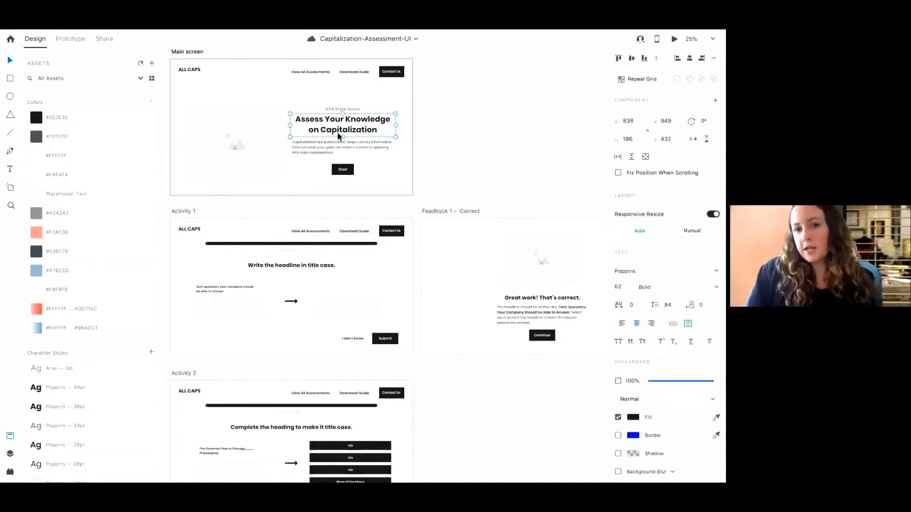
left_click(458, 192)
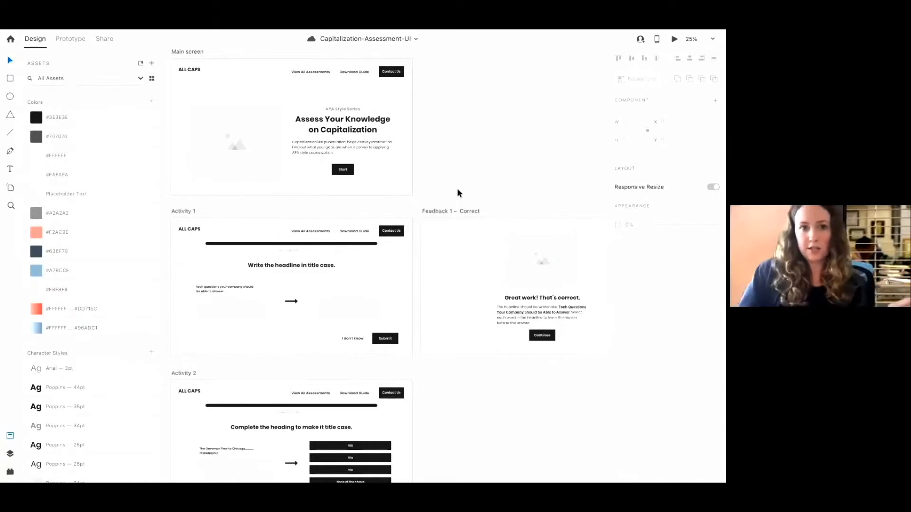
scroll(457, 189, "left", 2)
scroll(457, 189, "up", 1)
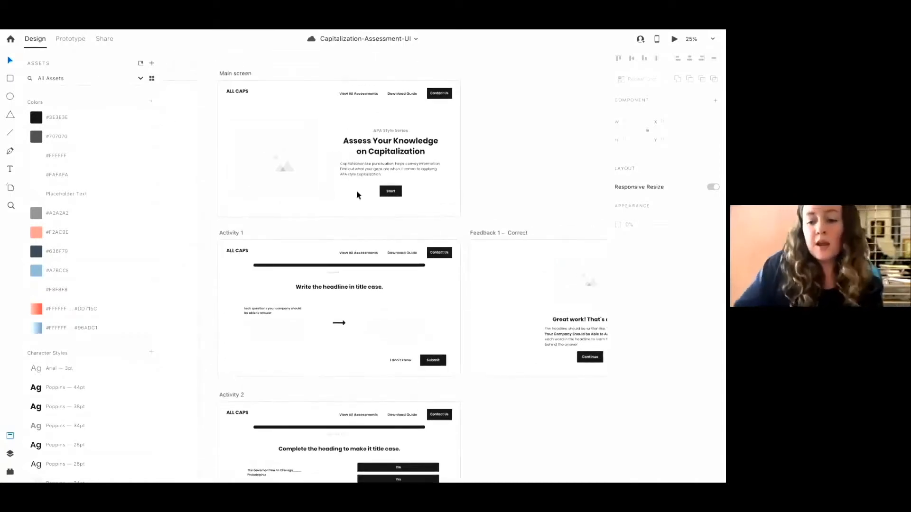
Zoom out from the Main screen artboard to view the moodboard artboards beside the screens
scroll(357, 194, "down", 2)
scroll(357, 190, "up", 2)
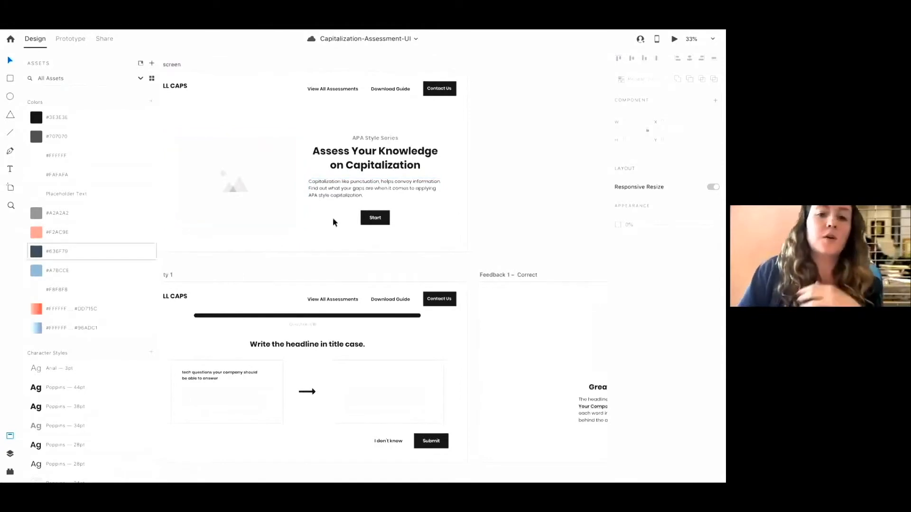
scroll(332, 221, "left", 3)
scroll(332, 221, "up", 2)
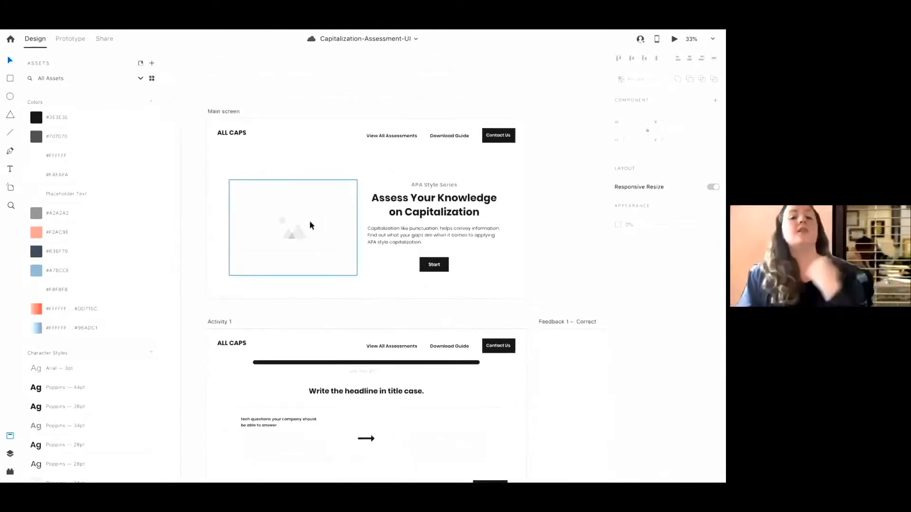
scroll(293, 218, "left", 10)
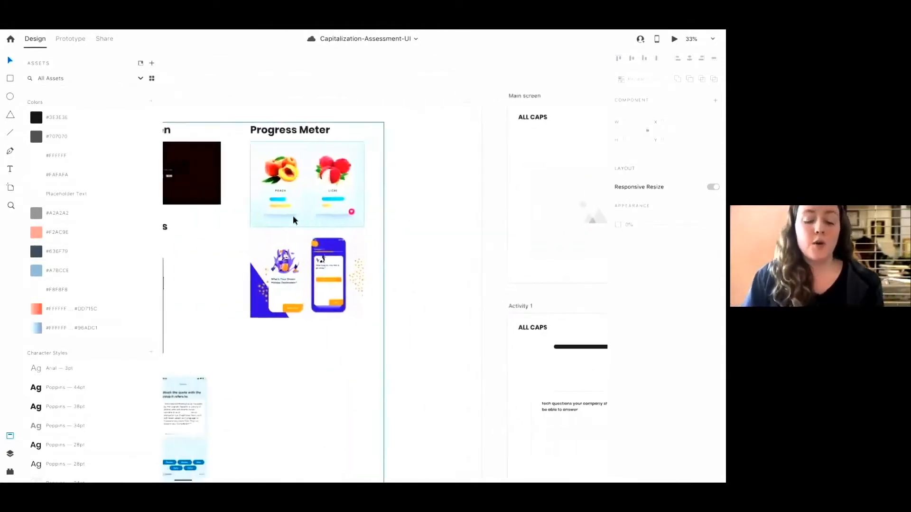
scroll(292, 219, "left", 8)
scroll(293, 219, "down", 2)
key("super+minus")
key("super+minus")
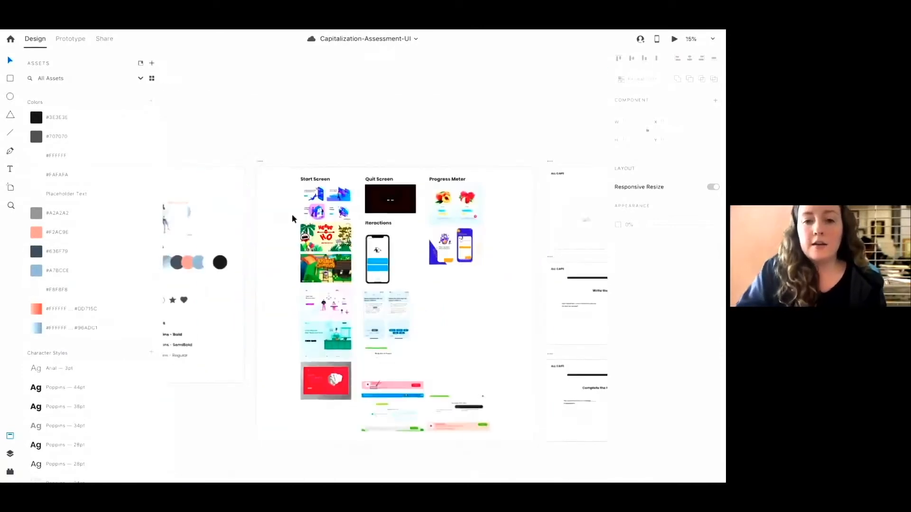
Examine the Start Screen reference images on the Moodboard - UX artboard
scroll(292, 214, "left", 4)
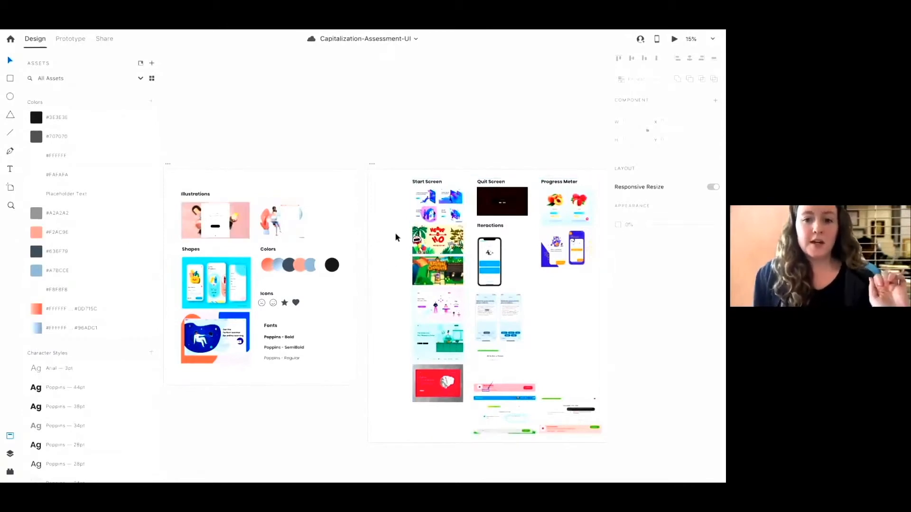
scroll(475, 240, "up", 5)
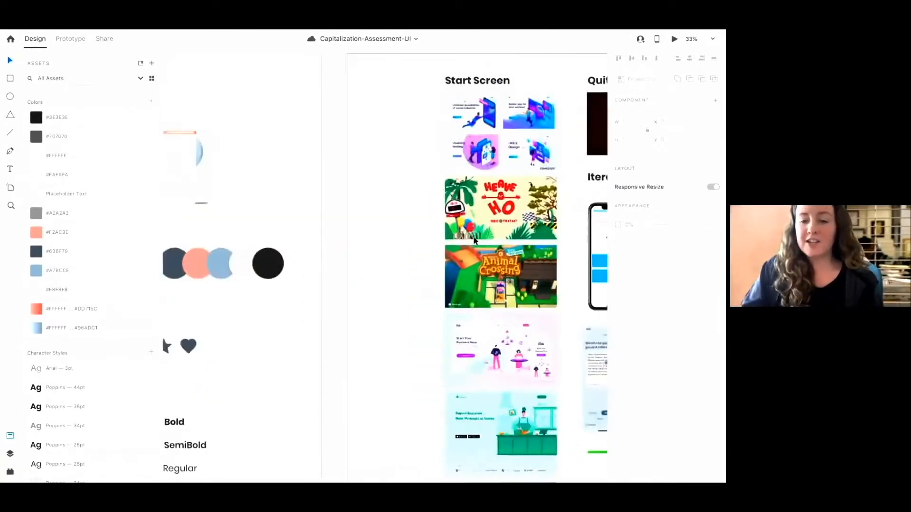
scroll(475, 240, "up", 3)
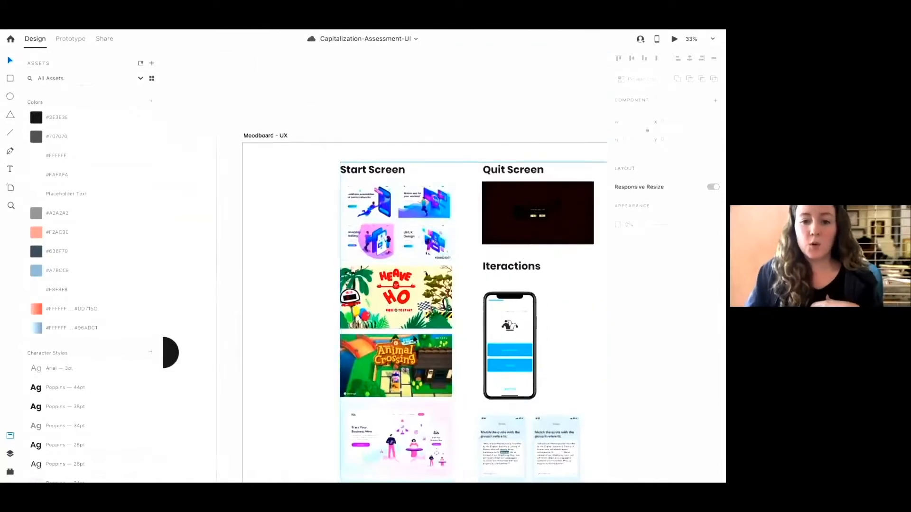
left_click(396, 313)
scroll(397, 314, "down", 5)
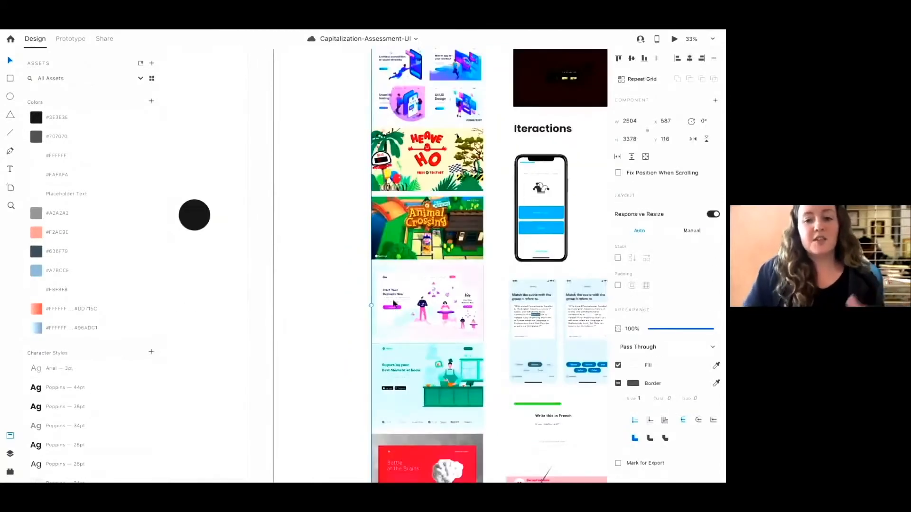
scroll(406, 275, "up", 5)
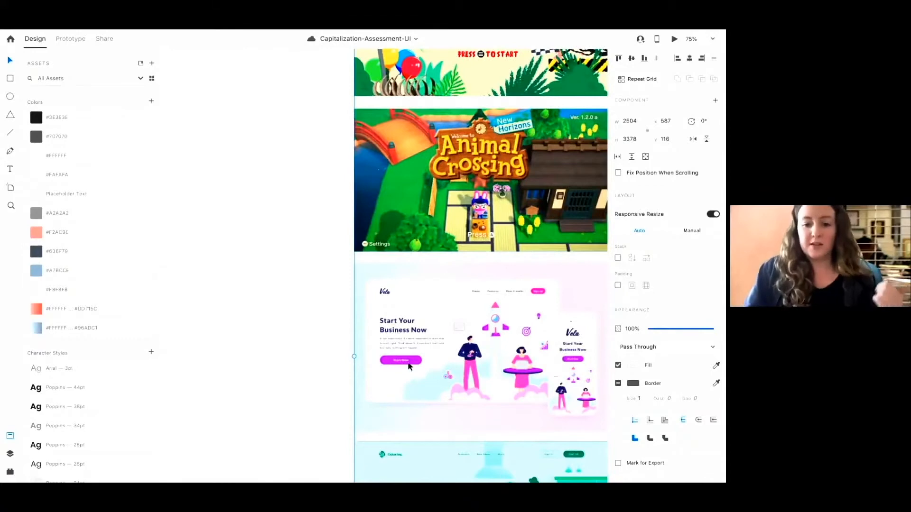
scroll(409, 366, "down", 3)
scroll(409, 366, "right", 2)
scroll(409, 366, "up", 3)
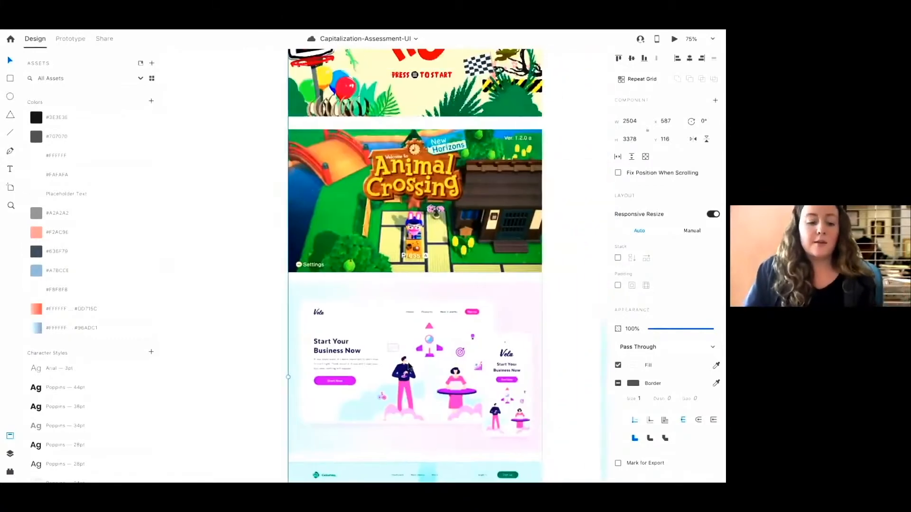
scroll(409, 366, "down", 5)
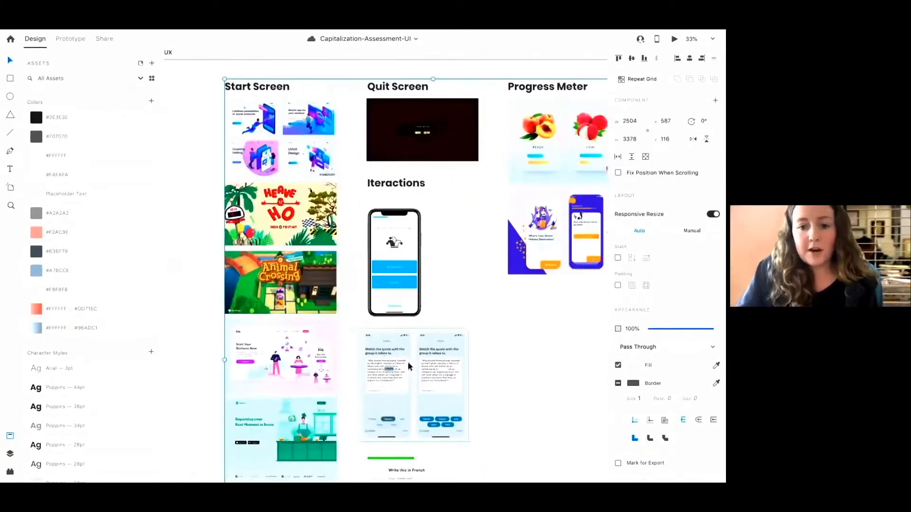
Examine the Iteractions, Progress Meter and quiz screen references on the Moodboard - UX artboard
scroll(408, 361, "right", 2)
scroll(408, 362, "up", 5)
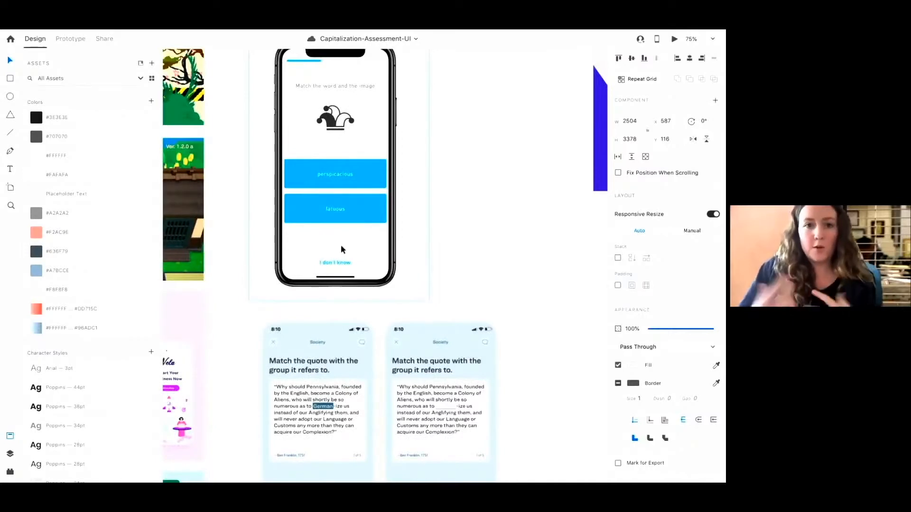
scroll(341, 249, "down", 5)
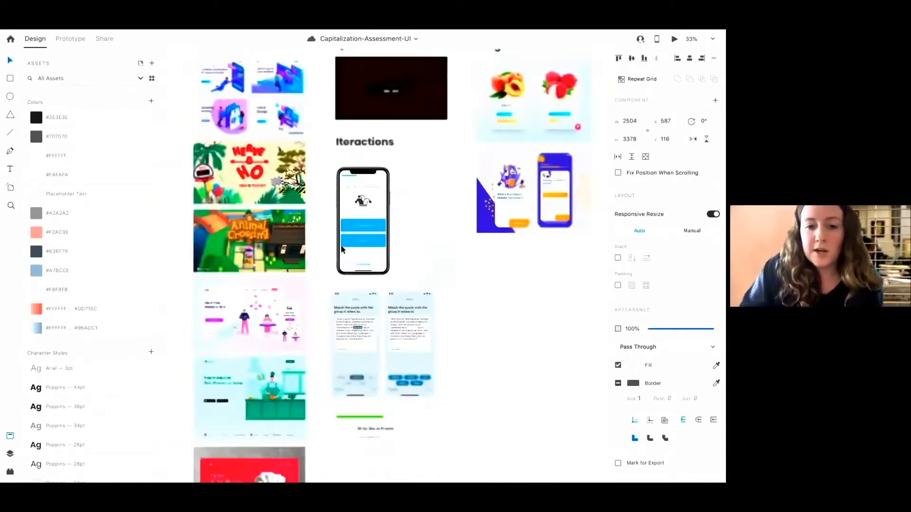
scroll(366, 327, "down", 2)
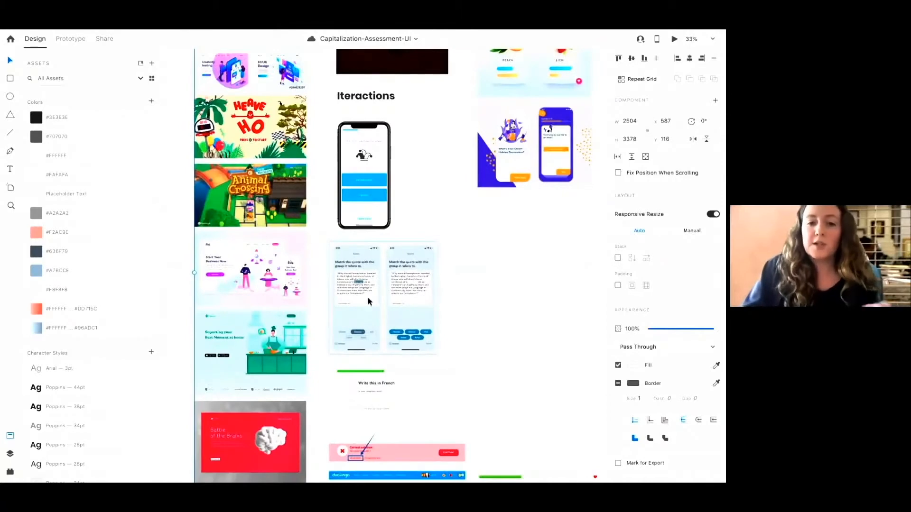
scroll(367, 297, "up", 5)
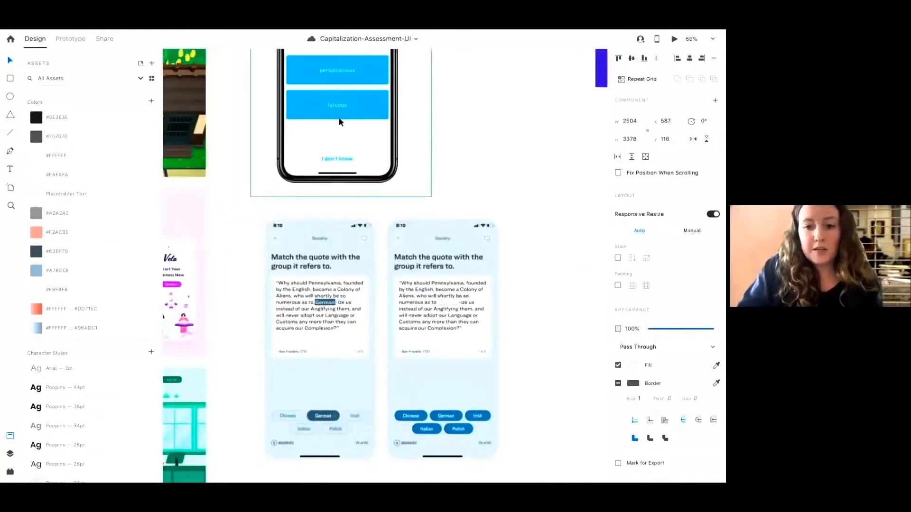
scroll(340, 122, "down", 5)
scroll(340, 121, "down", 8)
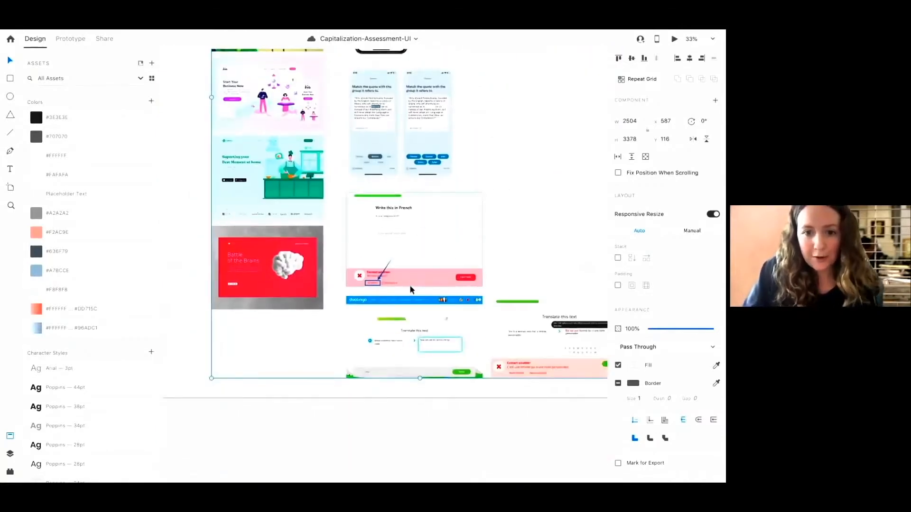
scroll(390, 252, "up", 10)
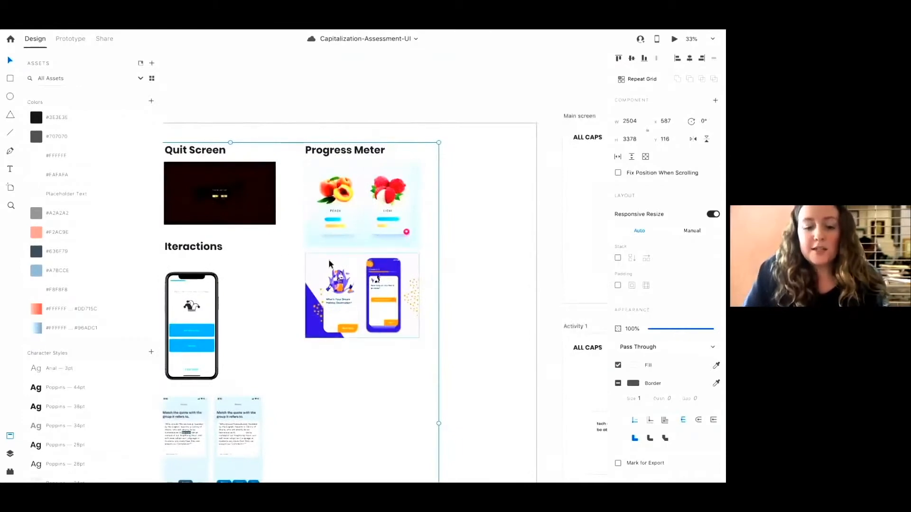
scroll(329, 262, "left", 2)
scroll(330, 262, "left", 8)
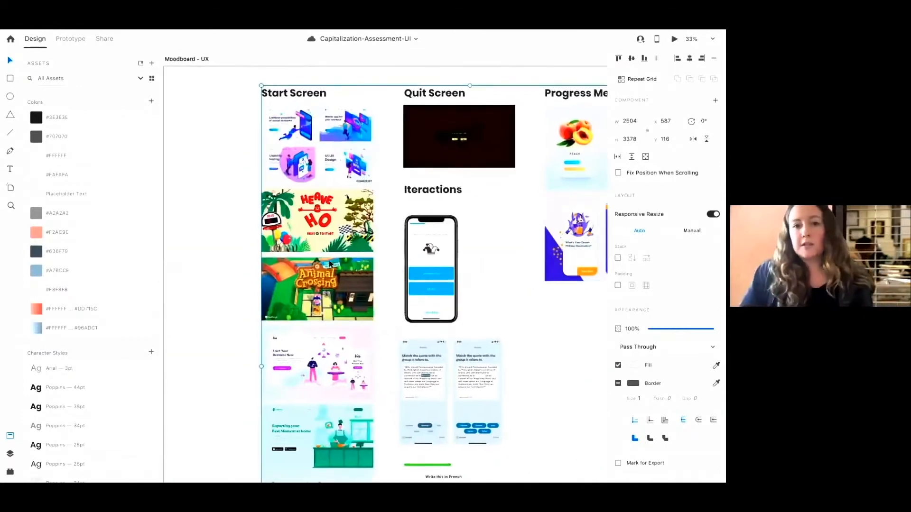
Examine the illustrations, colors, icons and fonts on the Moodboard - Styling artboard, selecting the Poppins - Bold label
scroll(330, 263, "left", 15)
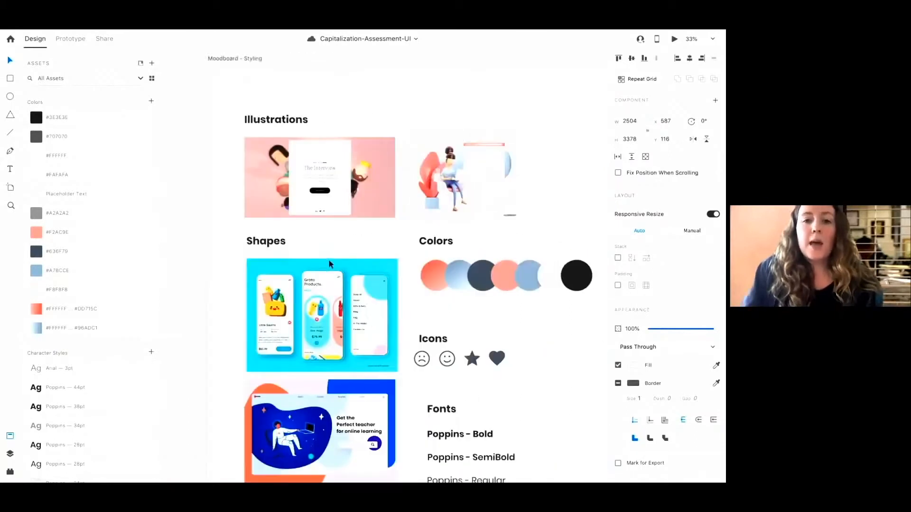
scroll(328, 259, "down", 2)
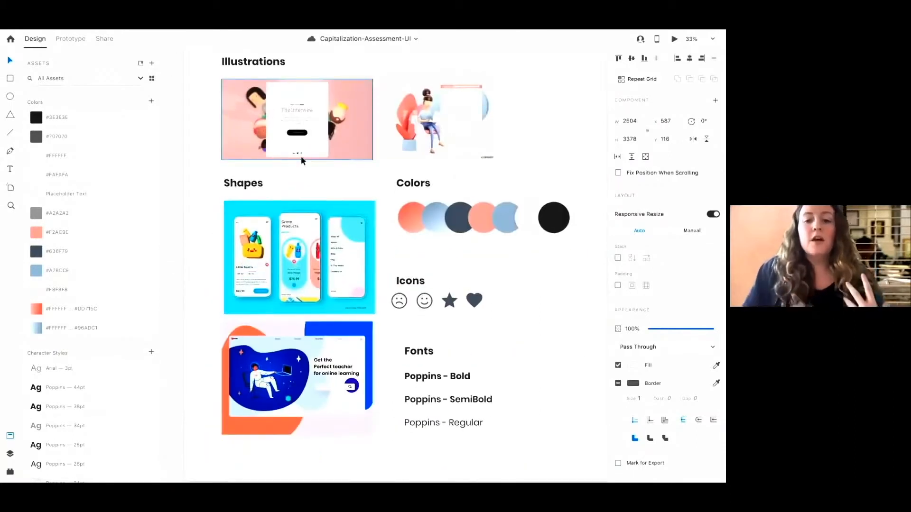
scroll(267, 125, "up", 2)
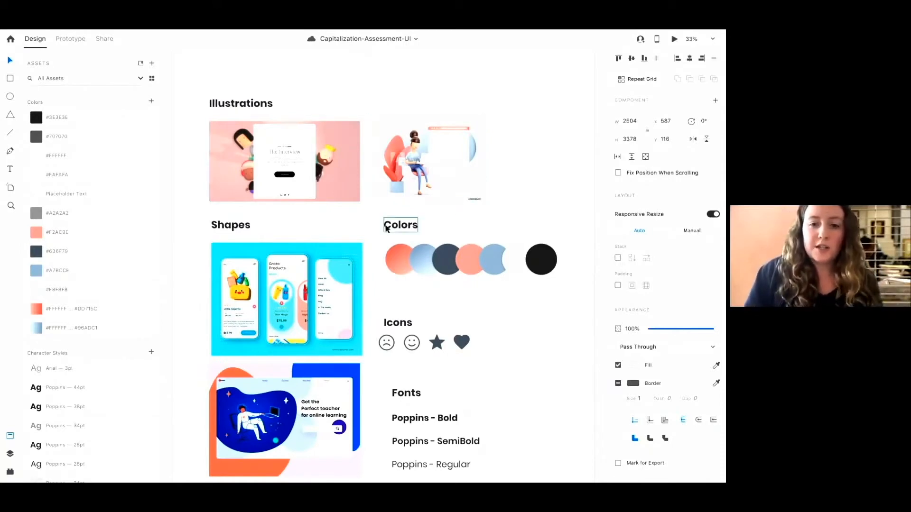
scroll(386, 229, "down", 4)
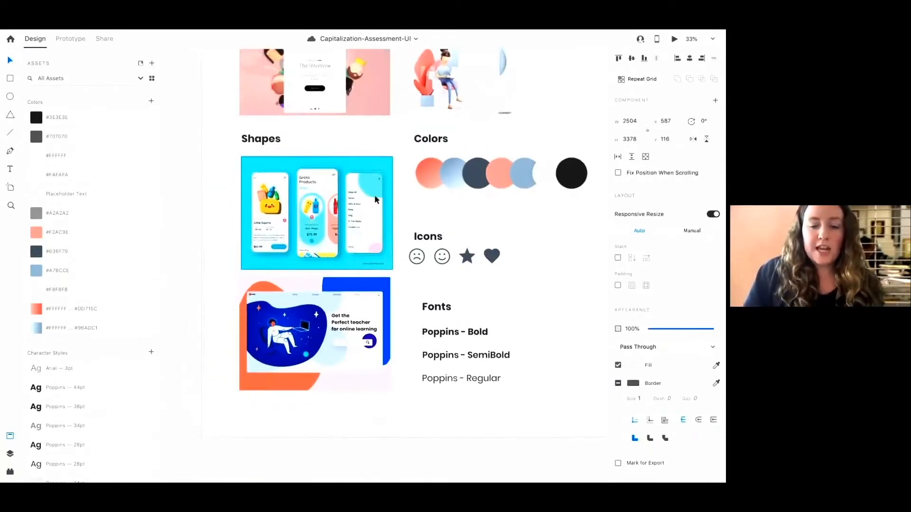
scroll(373, 202, "up", 1)
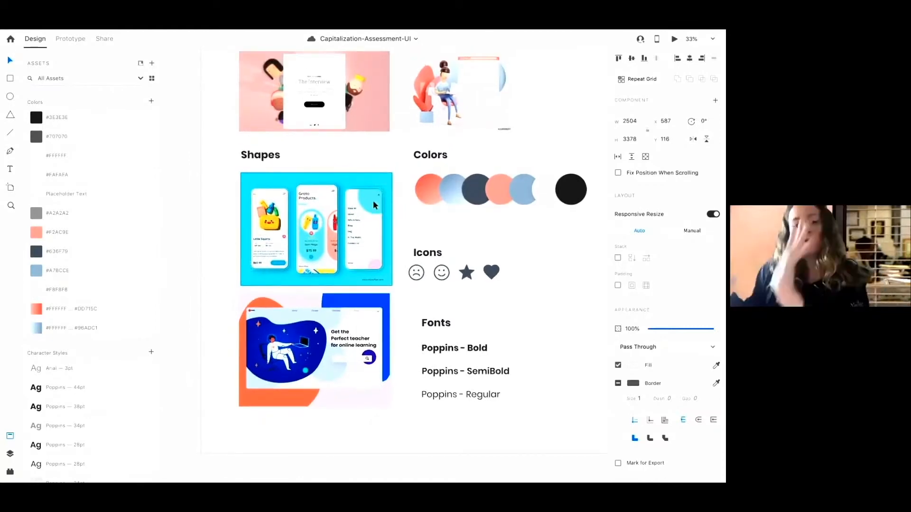
scroll(374, 203, "down", 4)
scroll(389, 233, "right", 3)
left_click(383, 274)
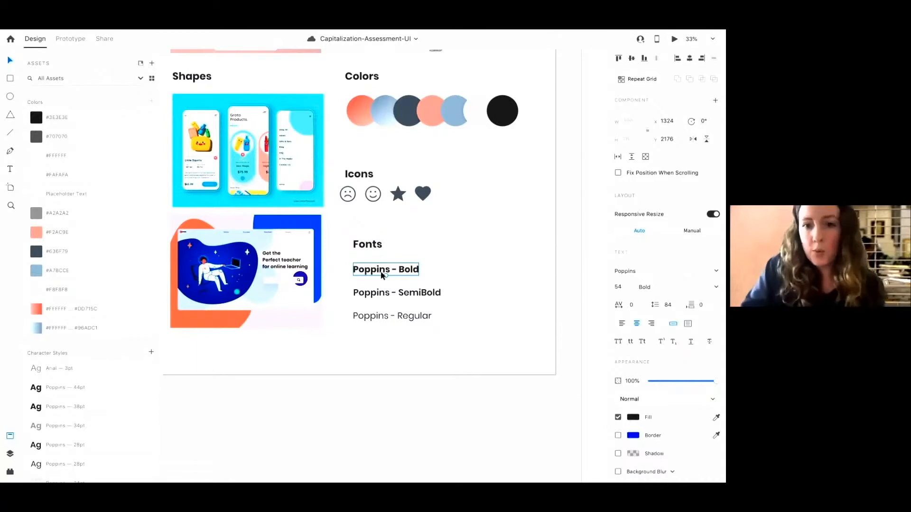
Return to the Main screen artboard and zoom in on its Start button
scroll(382, 275, "down", 5, "ctrl")
scroll(382, 275, "right", 10)
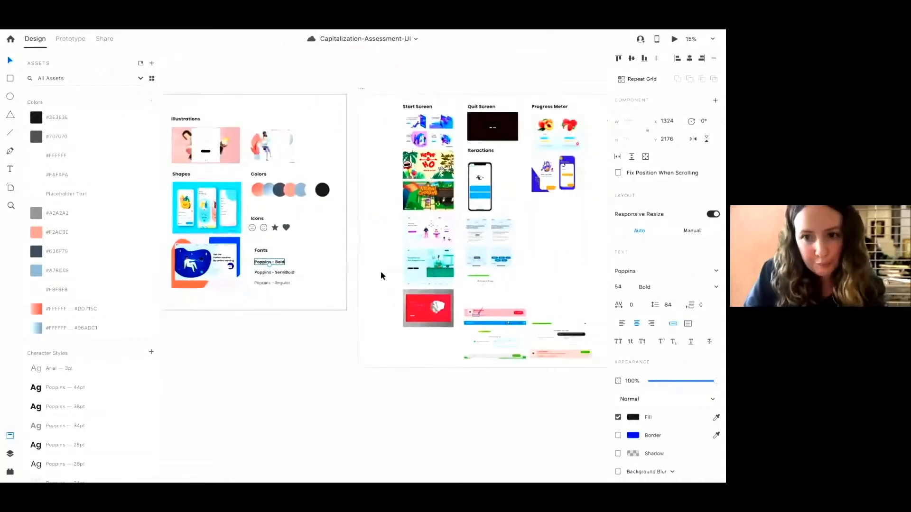
scroll(381, 276, "right", 6)
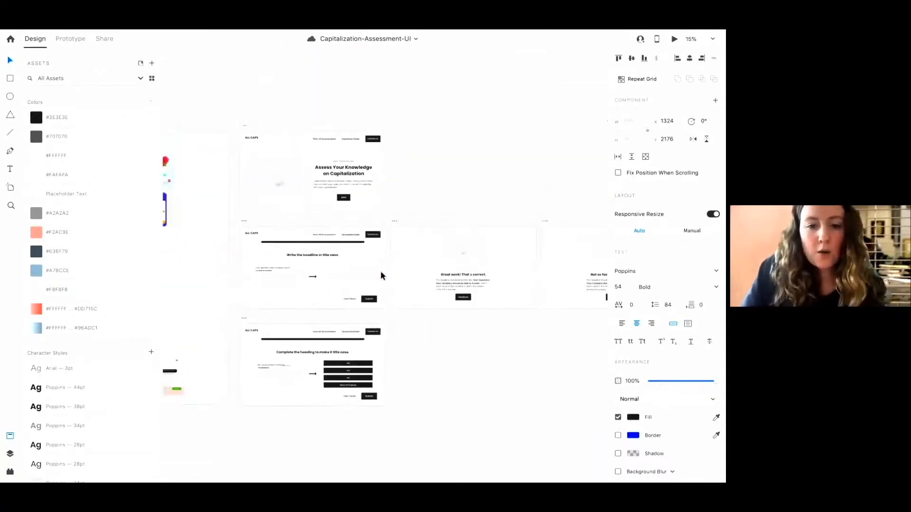
scroll(381, 272, "up", 3, "ctrl")
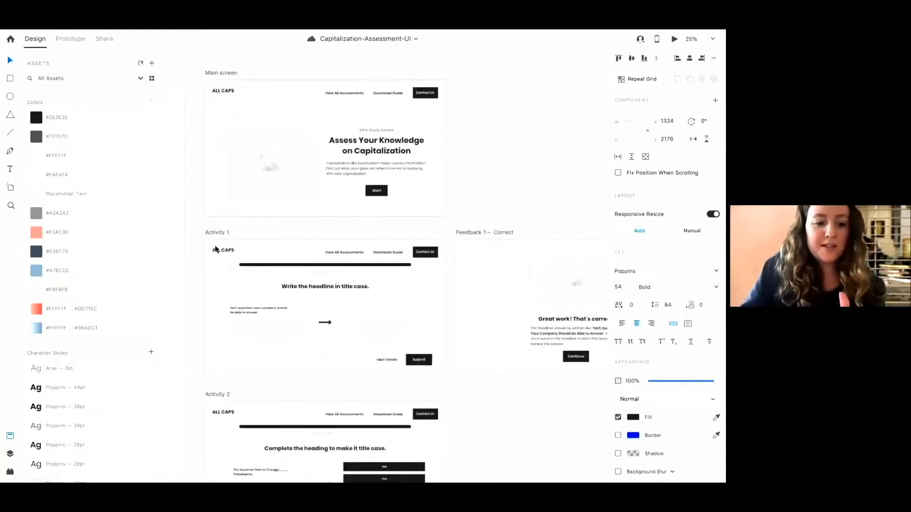
scroll(247, 234, "left", 15)
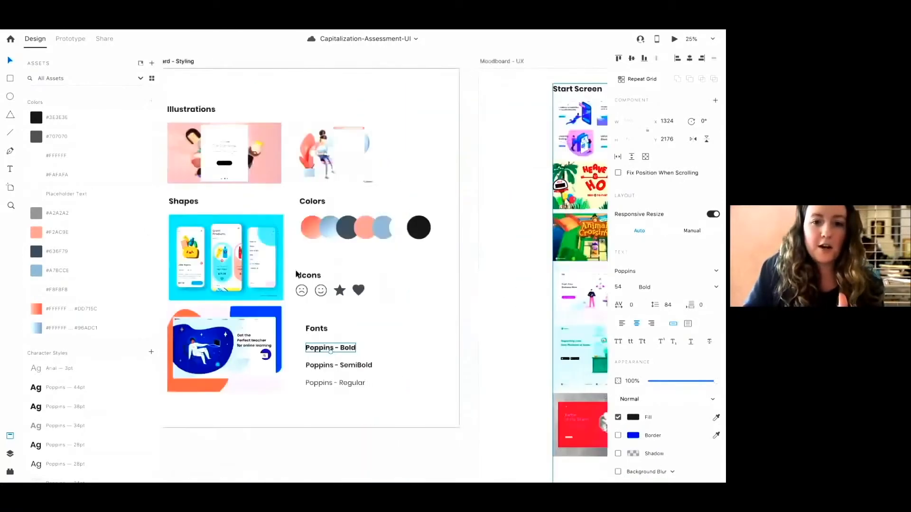
scroll(444, 246, "right", 15)
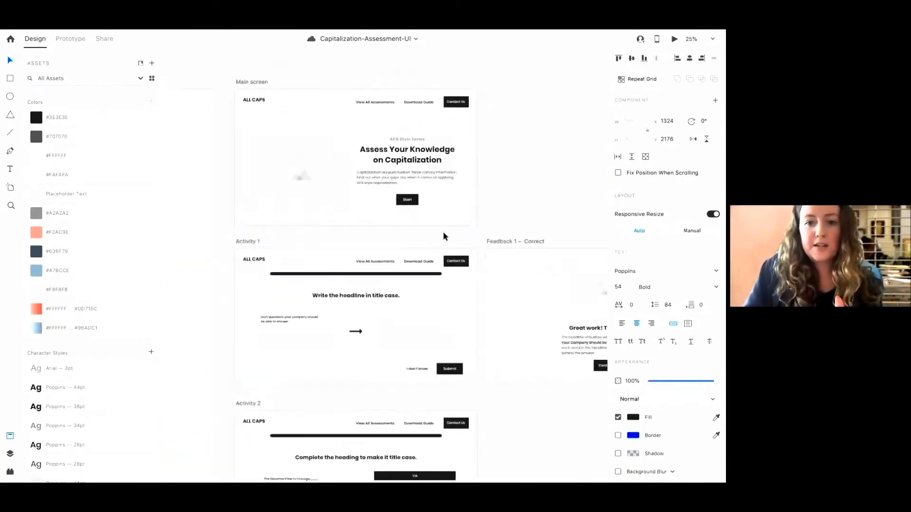
scroll(444, 236, "up", 3, "ctrl")
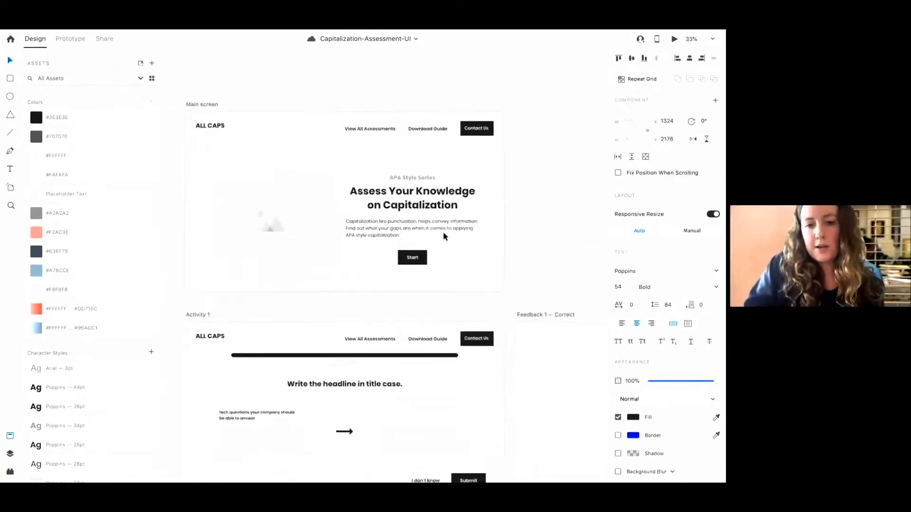
scroll(449, 245, "up", 2)
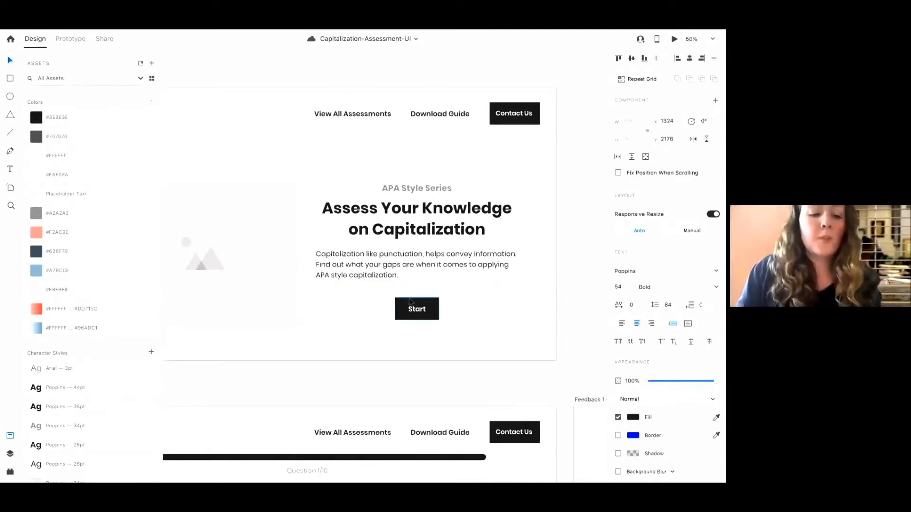
scroll(411, 301, "up", 2)
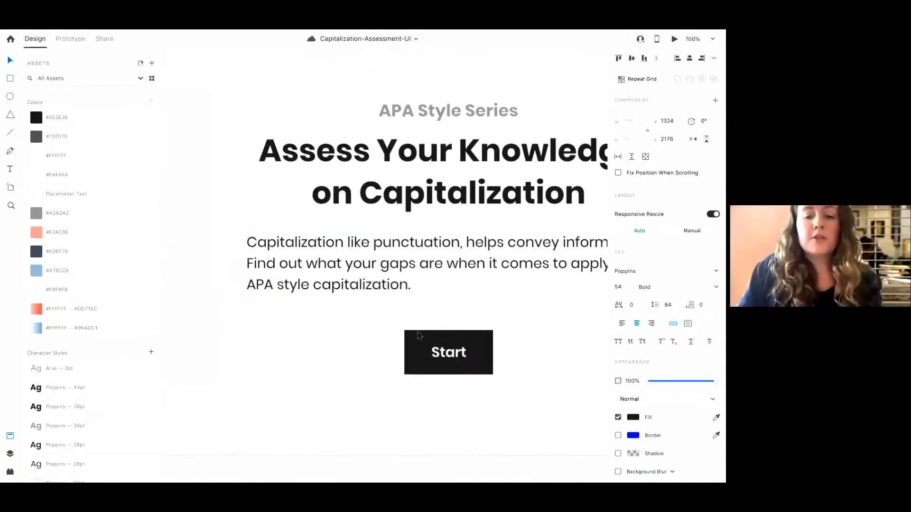
Inspect the Start button group and its background rectangle on the Main screen
left_click(416, 347)
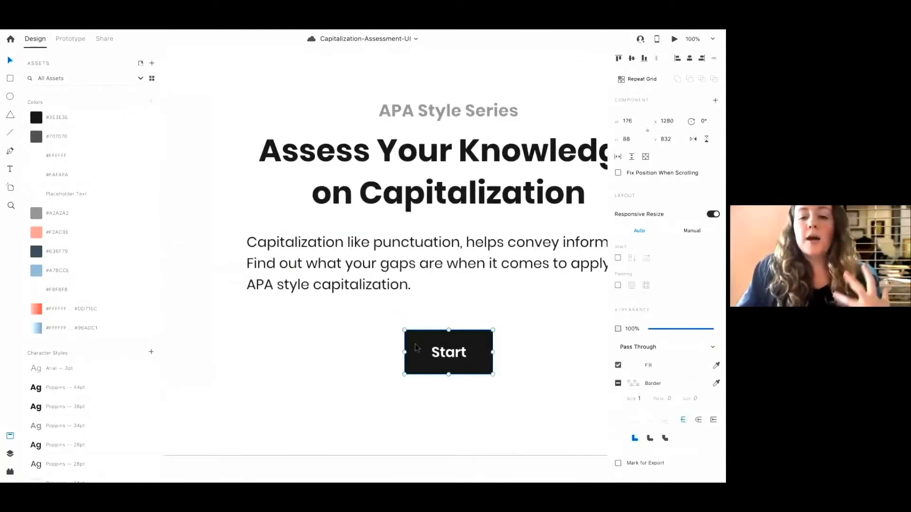
double_click(415, 343)
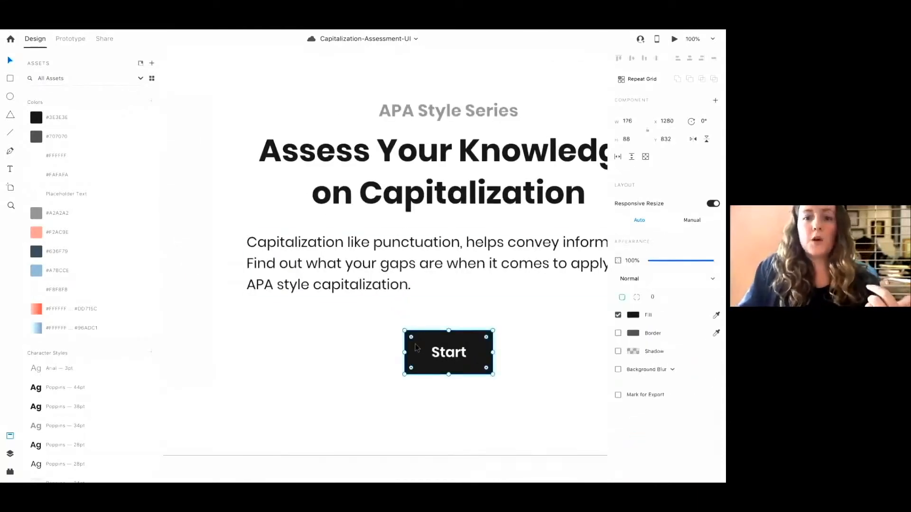
left_click(466, 301)
scroll(466, 302, "up", 5)
scroll(466, 302, "right", 3)
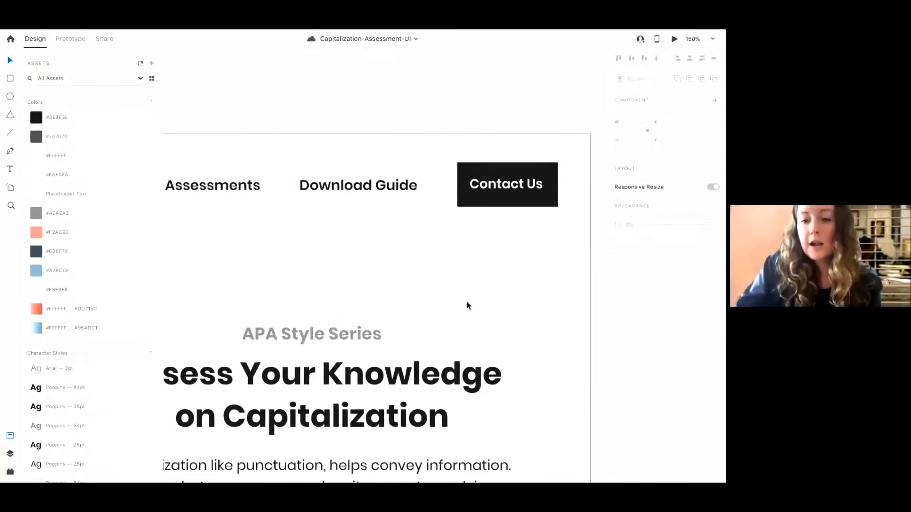
Round the corners of the Contact Us button's background rectangle to a radius of 15
key("super+=")
scroll(466, 301, "right", 2)
scroll(467, 302, "up", 1)
left_click(447, 208)
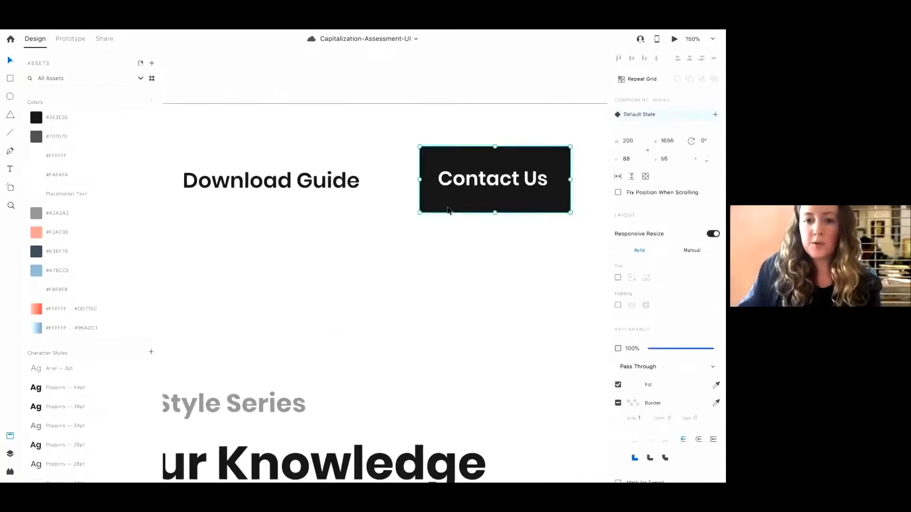
double_click(444, 203)
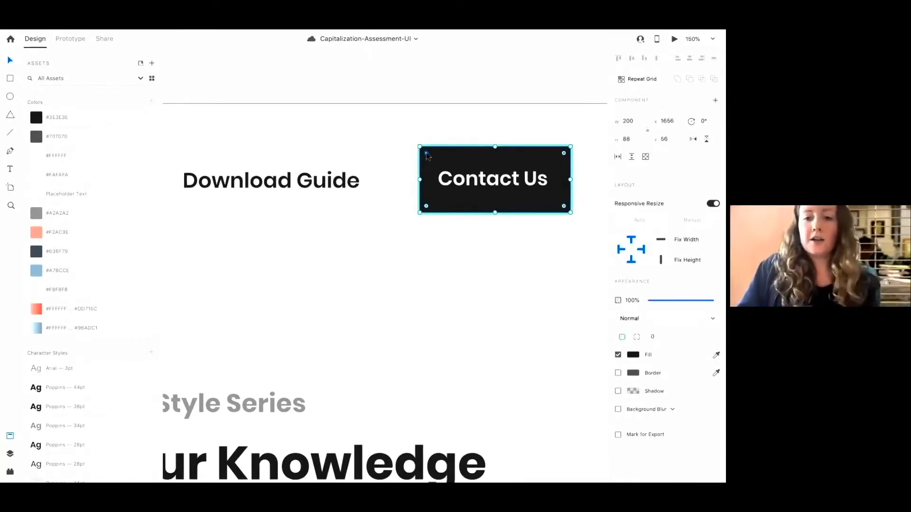
left_click_drag(427, 156, 337, 158)
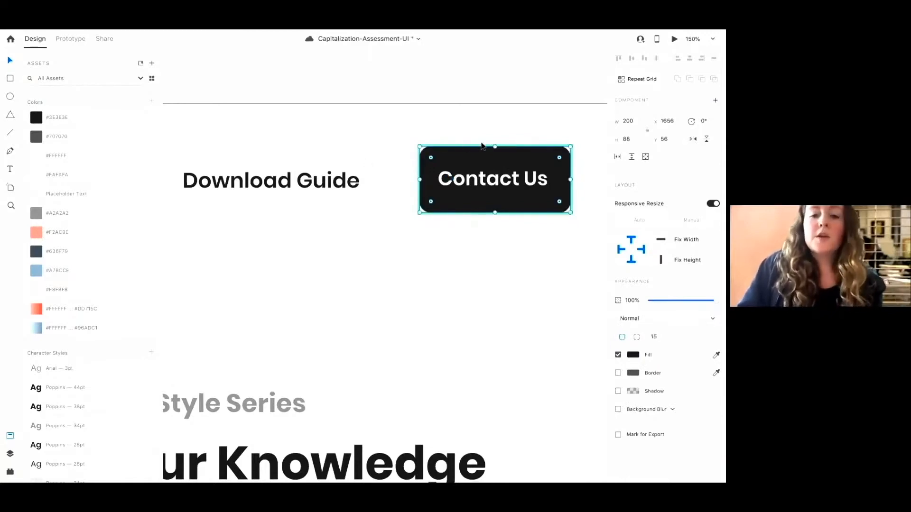
left_click(473, 139)
left_click(457, 160)
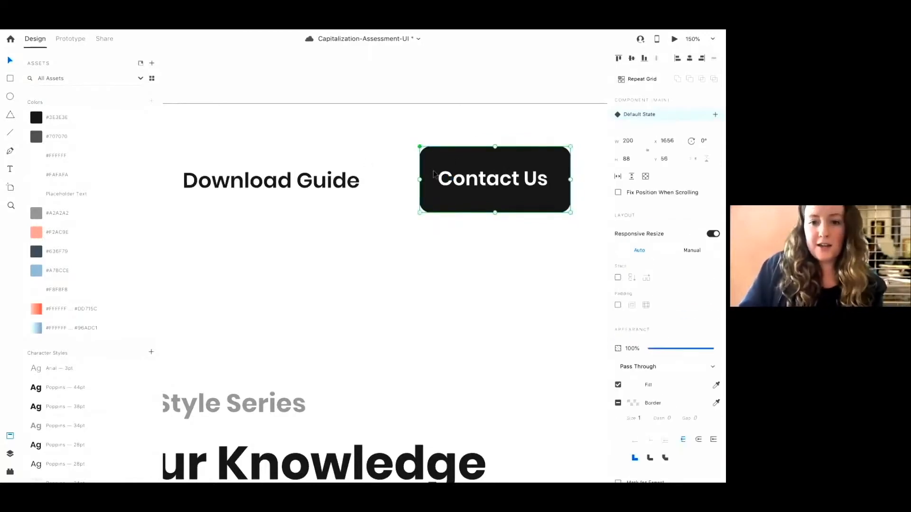
double_click(432, 165)
left_click_drag(433, 165, 405, 155)
key("ctrl+z")
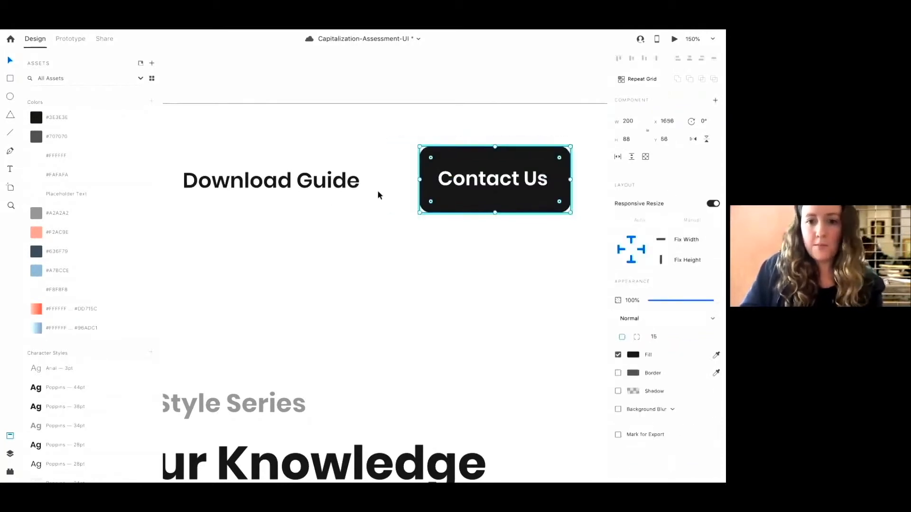
Try the Quick Mockup plugin by inserting a Minimal Button element on the Main screen and deleting it
left_click(377, 189)
left_click(12, 471)
scroll(79, 328, "down", 10)
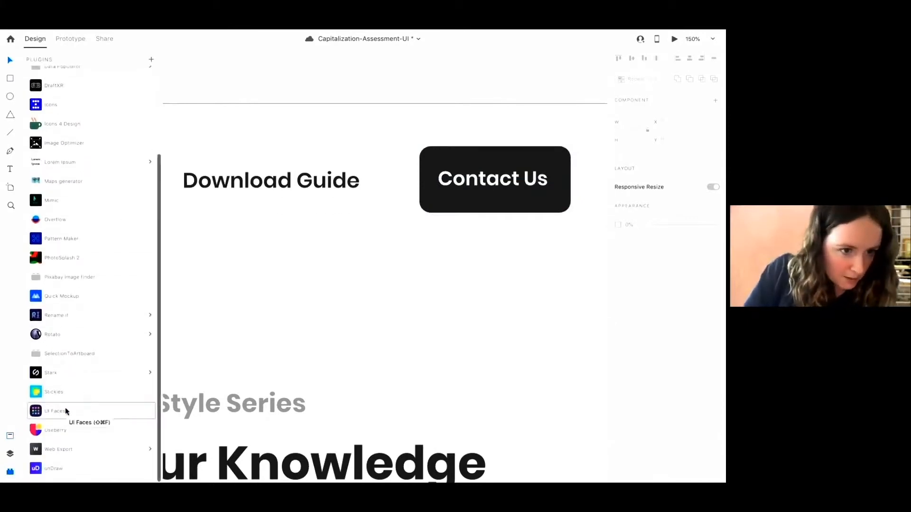
scroll(66, 411, "up", 1)
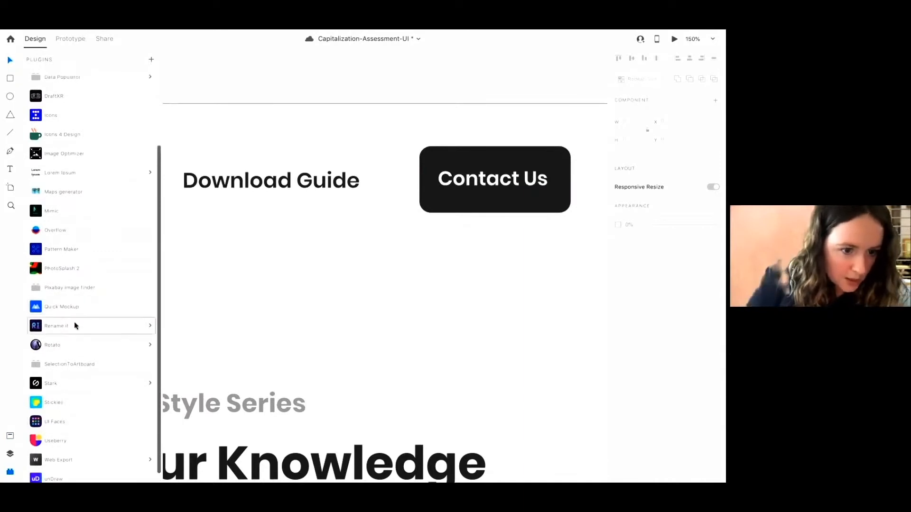
left_click(77, 309)
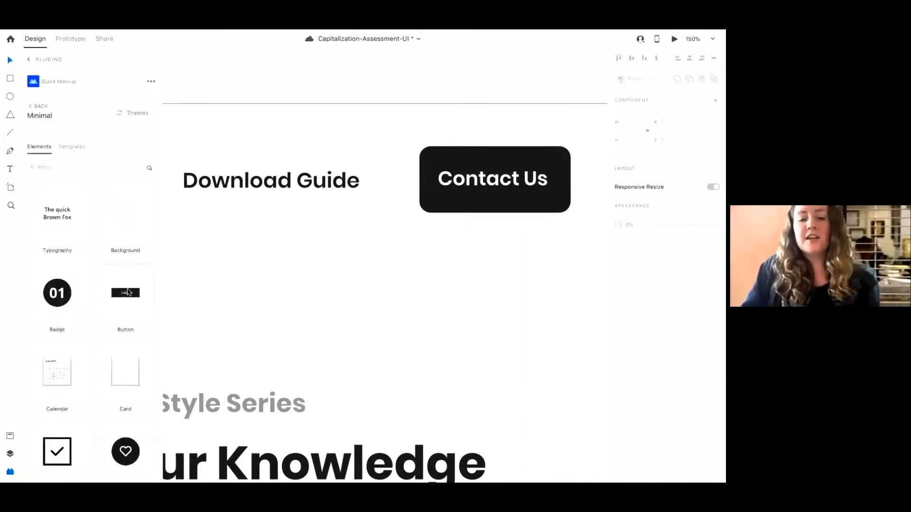
scroll(99, 340, "down", 10)
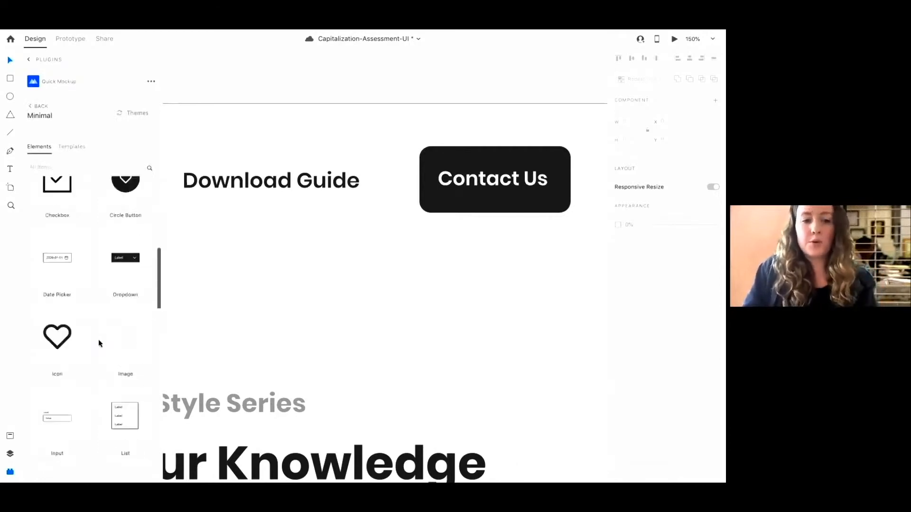
scroll(94, 354, "down", 5)
scroll(90, 362, "up", 8)
scroll(90, 362, "up", 7)
left_click(135, 307)
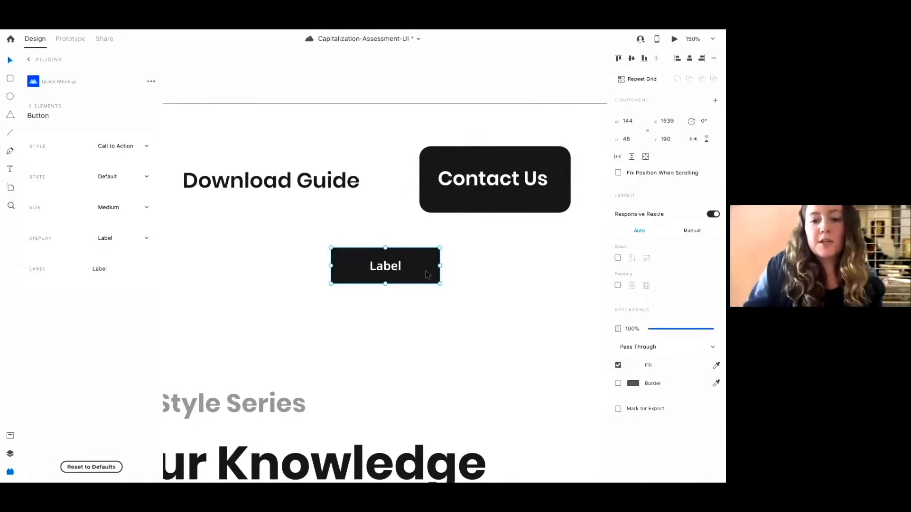
key("Delete")
Make the Contact Us button's background fully rounded with a corner radius of 44
left_click(433, 159)
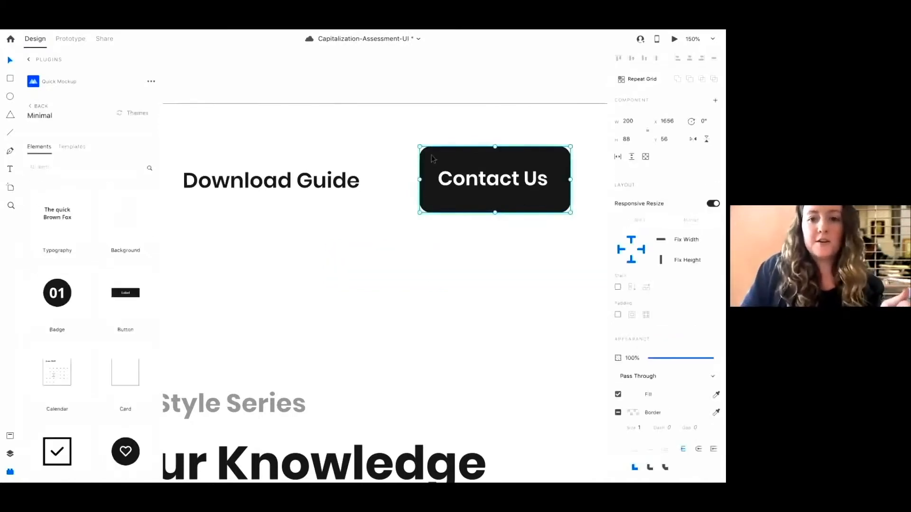
double_click(430, 159)
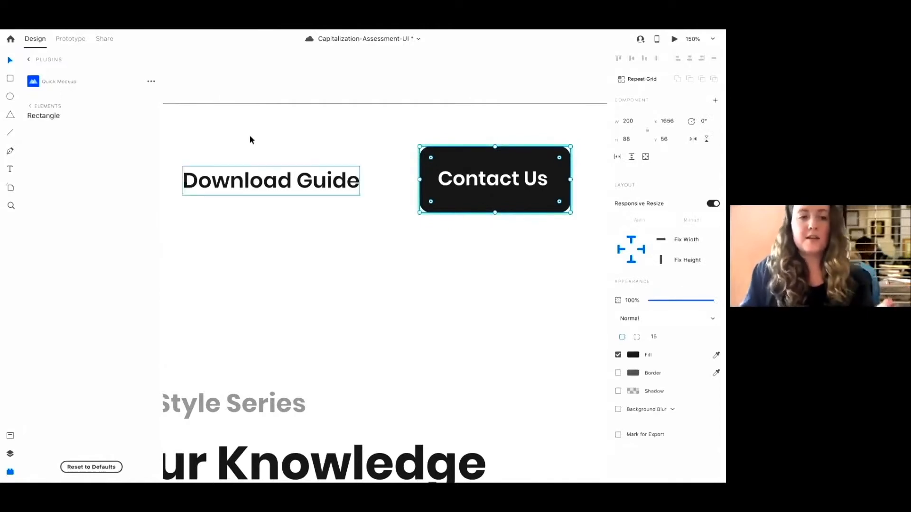
left_click_drag(433, 162, 452, 179)
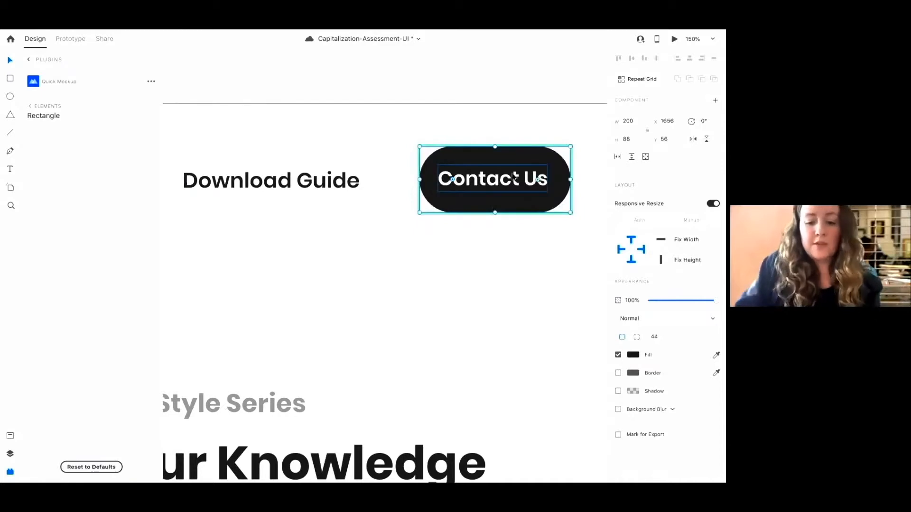
Examine the Contact Us button component's layers, its component instances and the artboards that use it
left_click(10, 454)
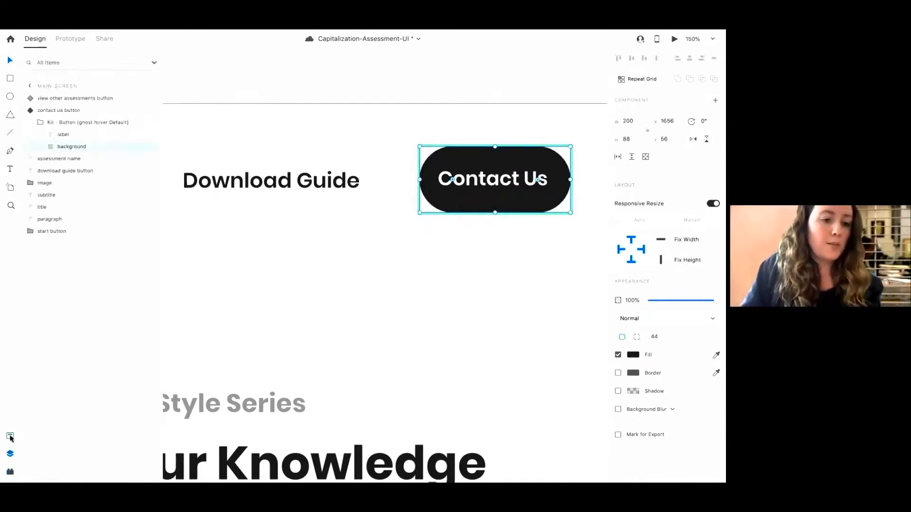
left_click(10, 436)
scroll(90, 285, "down", 10)
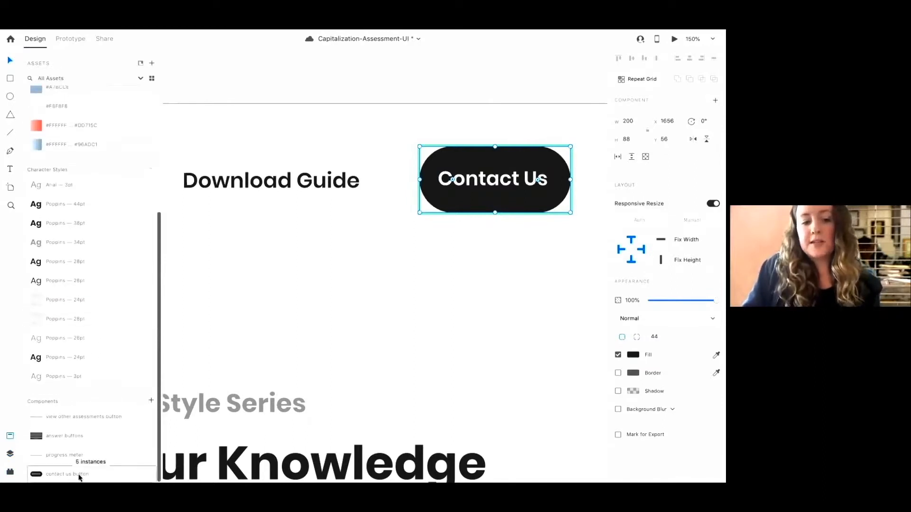
key("super+minus")
key("super+minus")
key("super+minus")
key("super+minus")
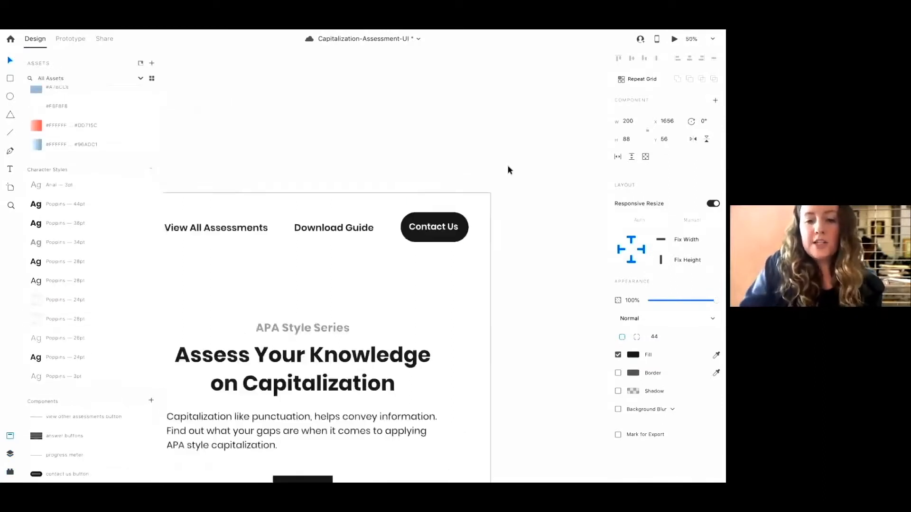
scroll(508, 166, "down", 4)
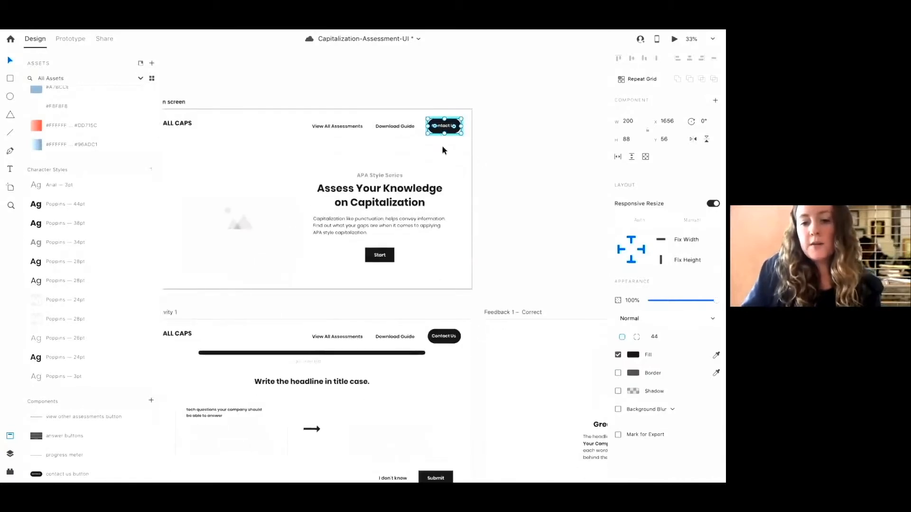
scroll(442, 148, "down", 7)
scroll(442, 147, "right", 2)
scroll(442, 148, "down", 1)
scroll(442, 149, "left", 2)
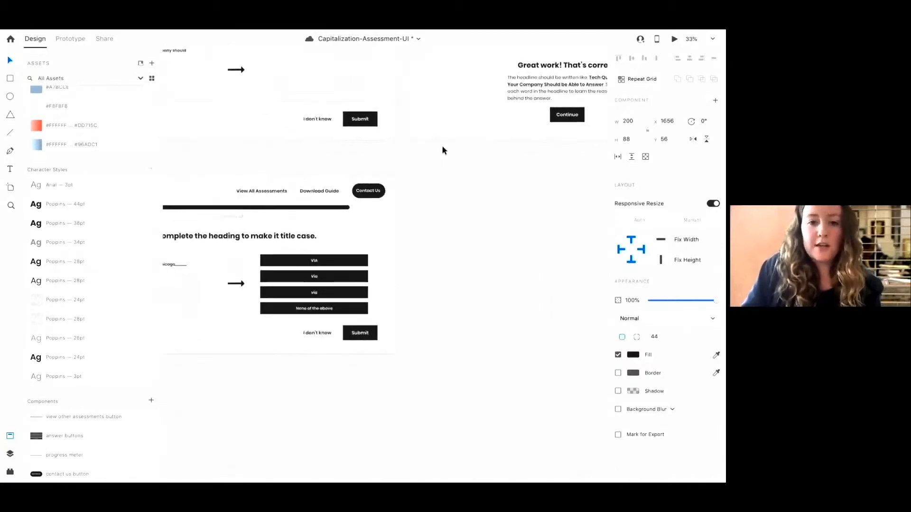
scroll(414, 170, "up", 5)
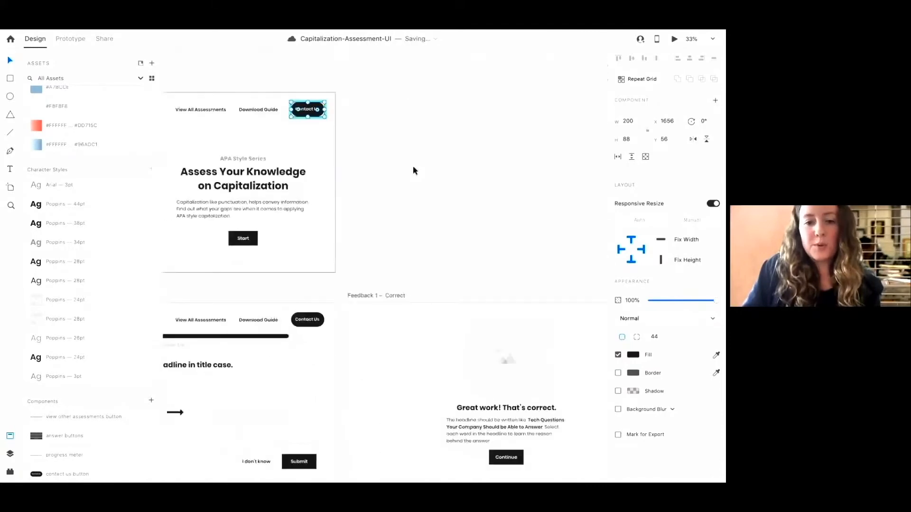
Fill the Contact Us button's background with the #F2AC9E asset colour
key("super+plus")
key("super+plus")
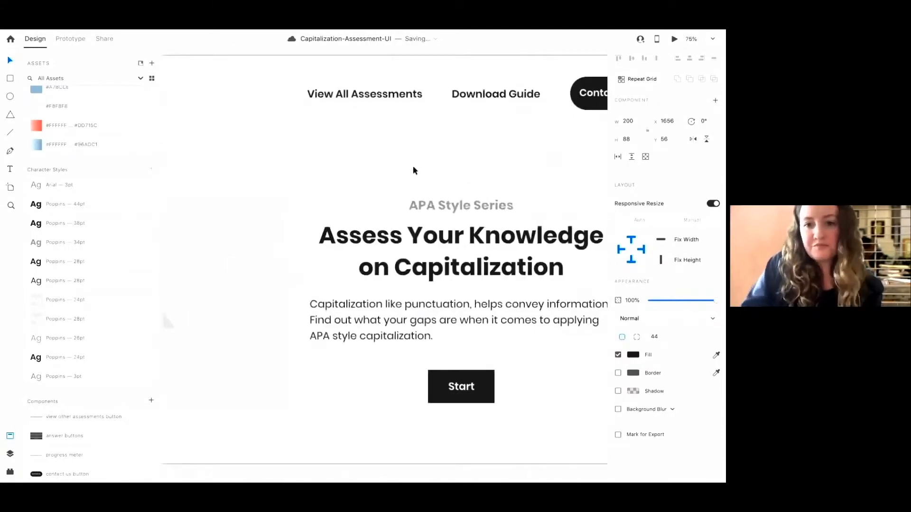
scroll(414, 170, "right", 3)
scroll(414, 170, "up", 1)
key("super+plus")
key("super+plus")
scroll(414, 169, "up", 4)
scroll(415, 170, "right", 1)
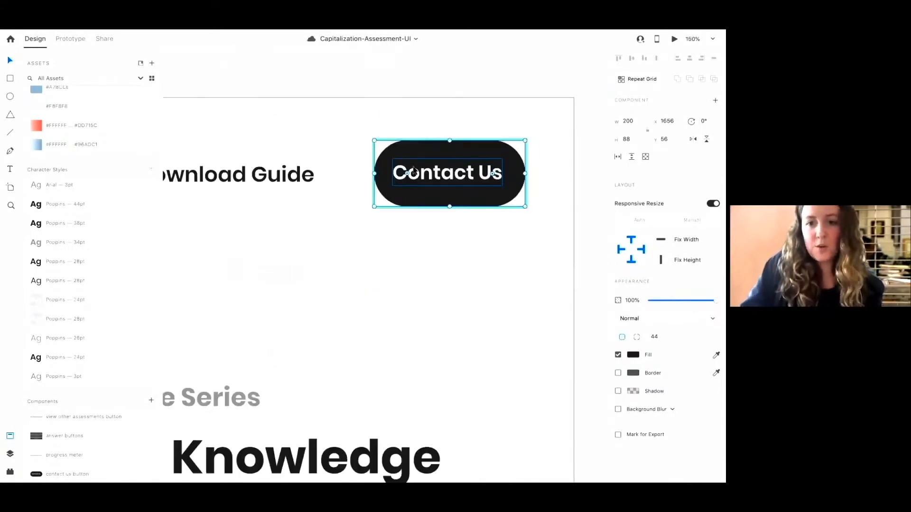
scroll(81, 152, "up", 3)
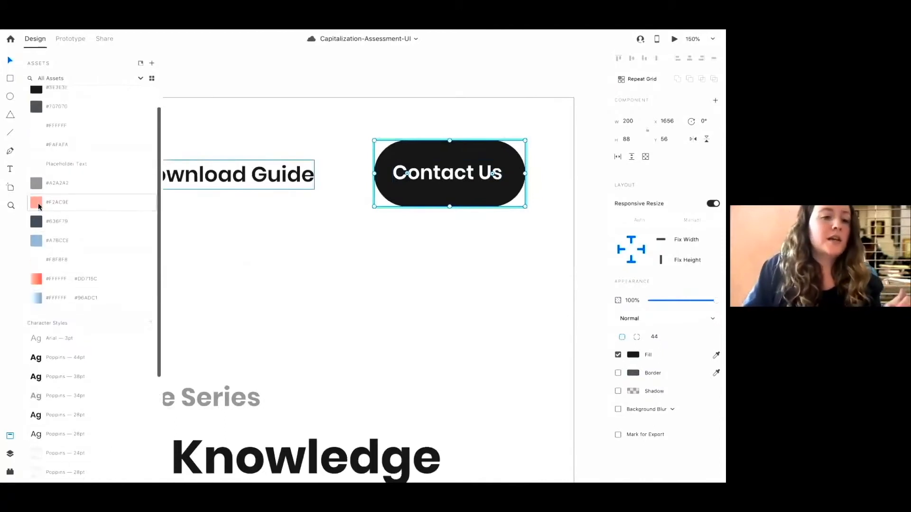
scroll(37, 231, "up", 3)
left_click(35, 234)
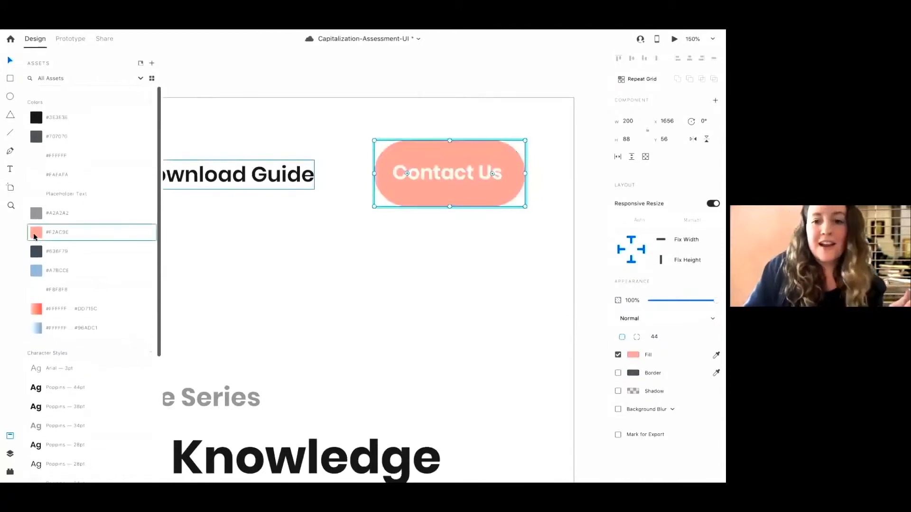
Review the recoloured Contact Us button across the Main screen, Activity and Feedback artboards
key("super+minus")
key("super+minus")
key("super+minus")
key("super+minus")
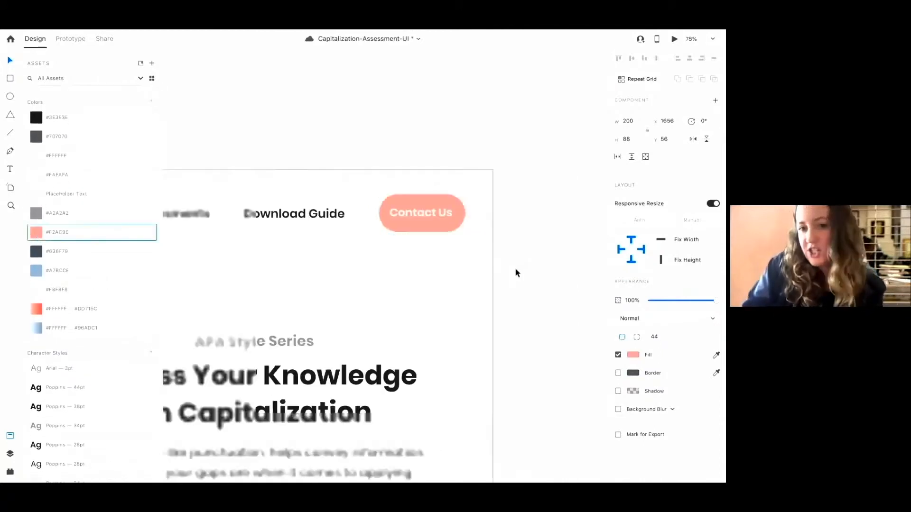
scroll(516, 273, "down", 6)
scroll(516, 273, "right", 5)
scroll(516, 269, "right", 10)
scroll(516, 270, "left", 20)
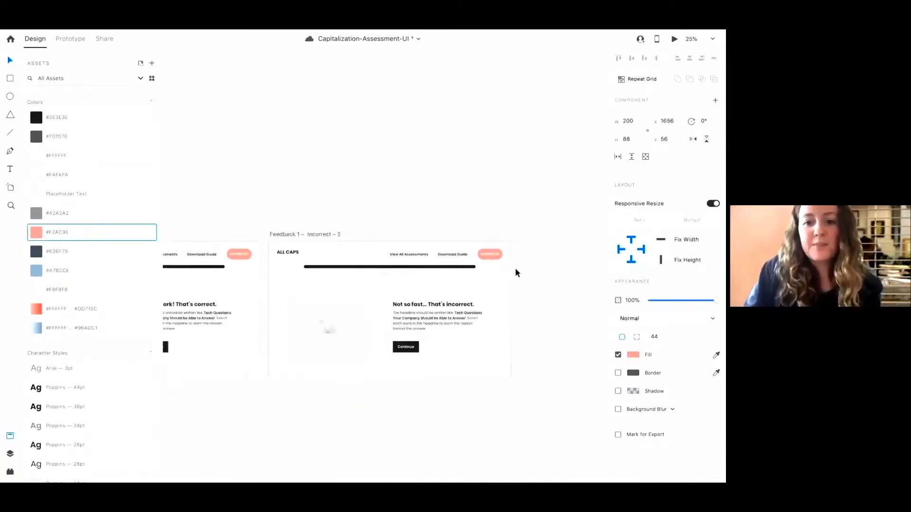
scroll(516, 269, "down", 4)
scroll(517, 273, "left", 10)
scroll(517, 273, "up", 5)
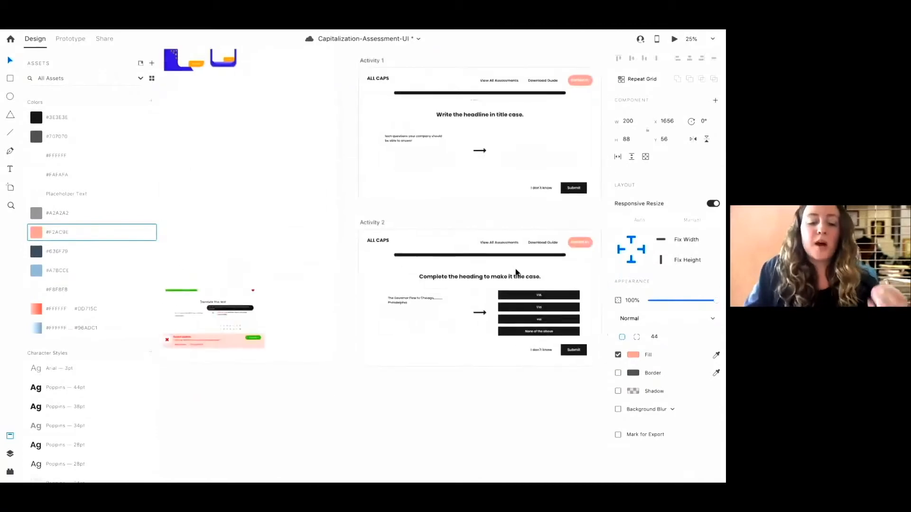
scroll(518, 273, "up", 6)
scroll(517, 273, "right", 2)
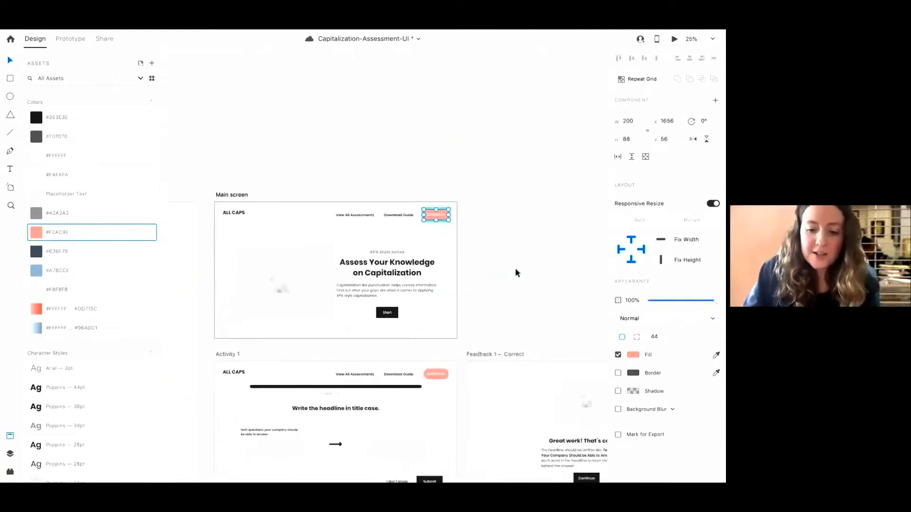
scroll(517, 273, "up", 10)
scroll(517, 273, "up", 5)
scroll(517, 273, "right", 3)
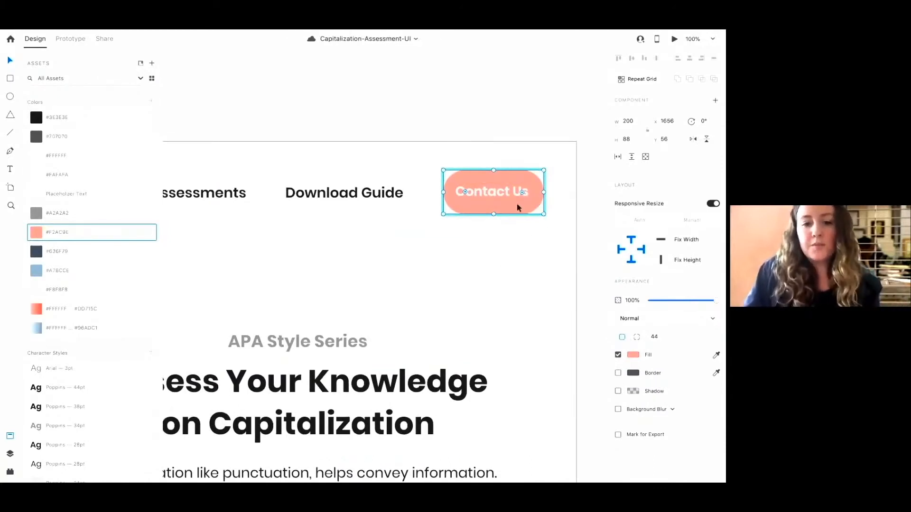
Try a more saturated fill for the Contact Us button in the colour picker, then undo it
left_click(635, 356)
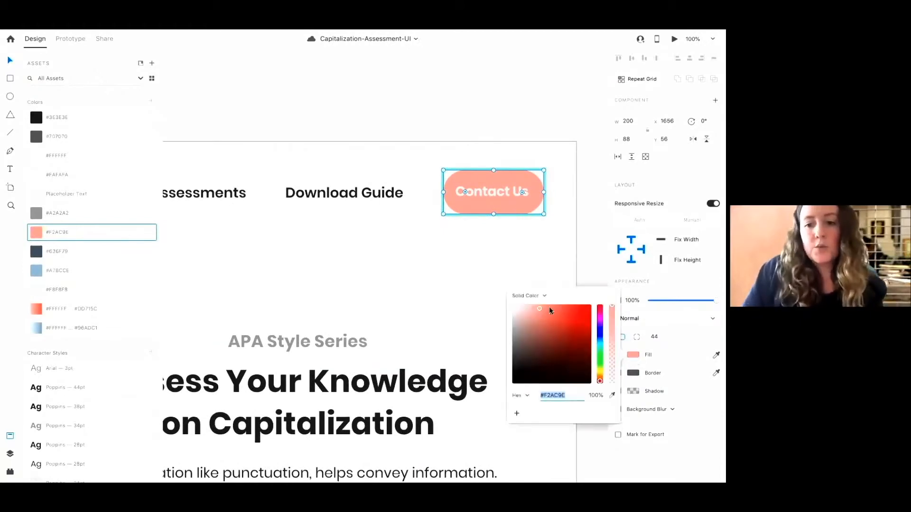
mouse_move(549, 310)
left_mouse_down()
mouse_move(551, 322)
mouse_move(537, 258)
left_mouse_up()
left_click(537, 258)
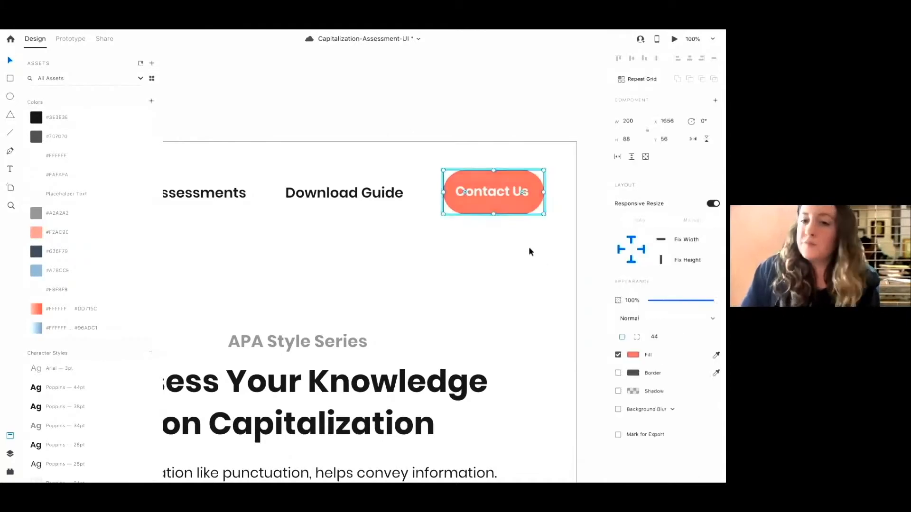
key("super+z")
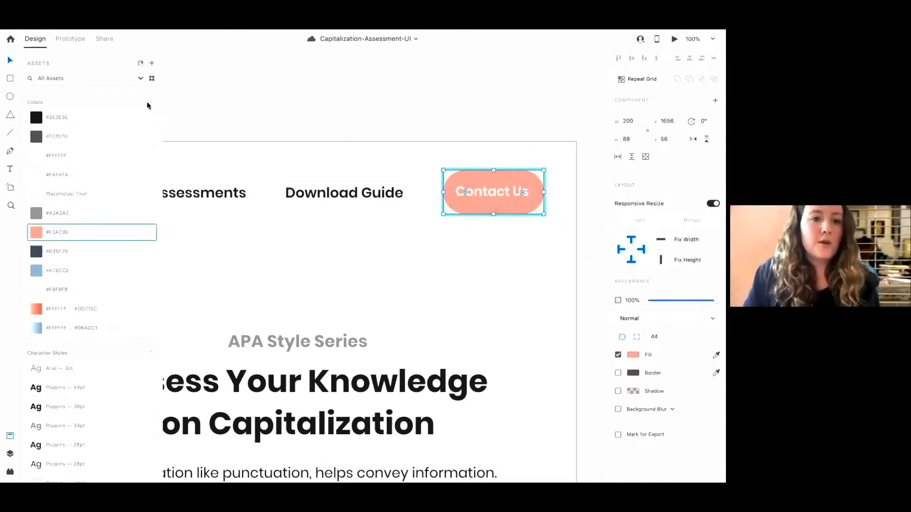
Colour the Download Guide link red and add that colour to the document's asset colours
left_click(380, 199)
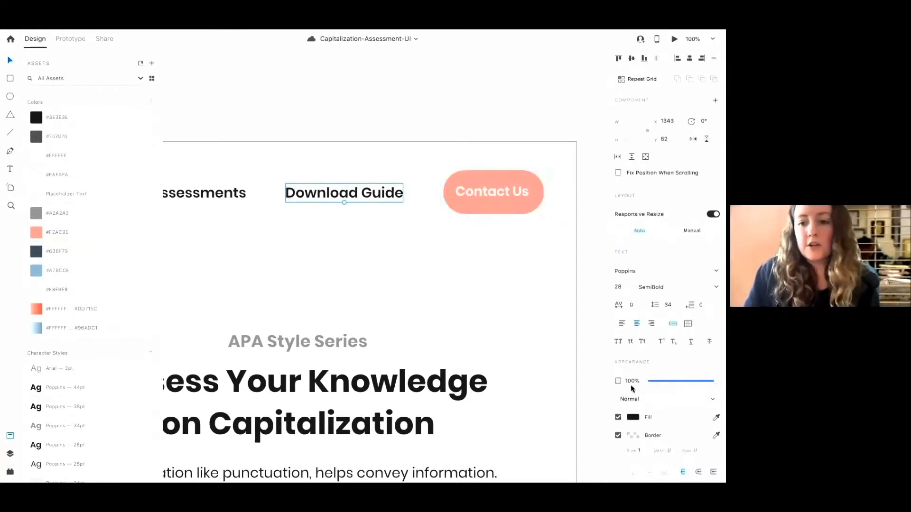
left_click(633, 418)
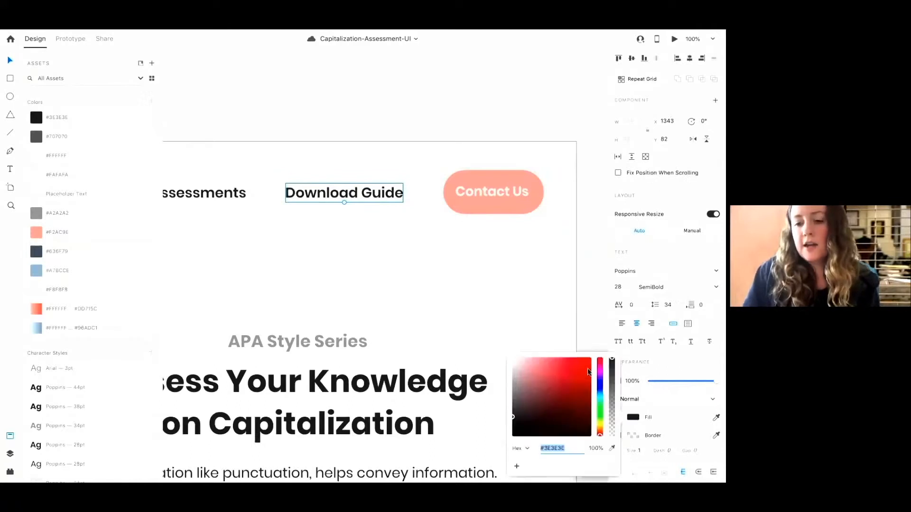
left_click(587, 377)
left_click(425, 270)
left_click(386, 197)
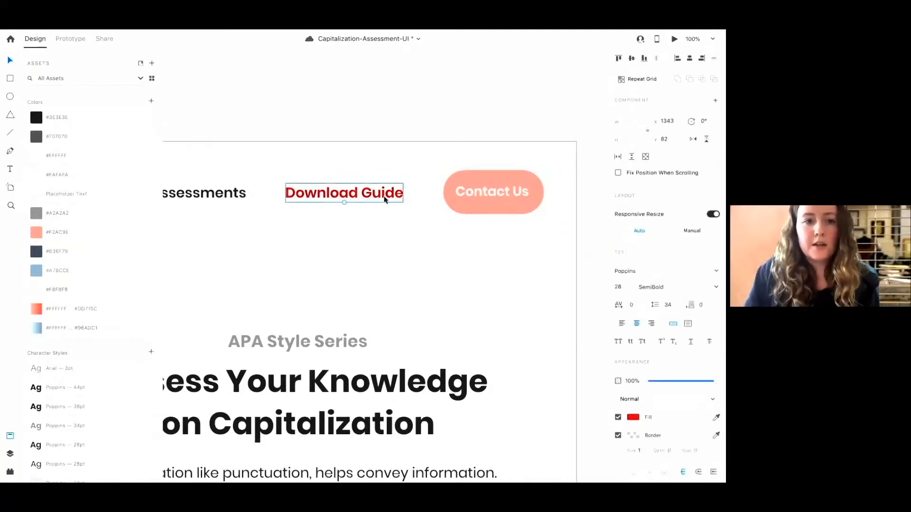
left_click(150, 103)
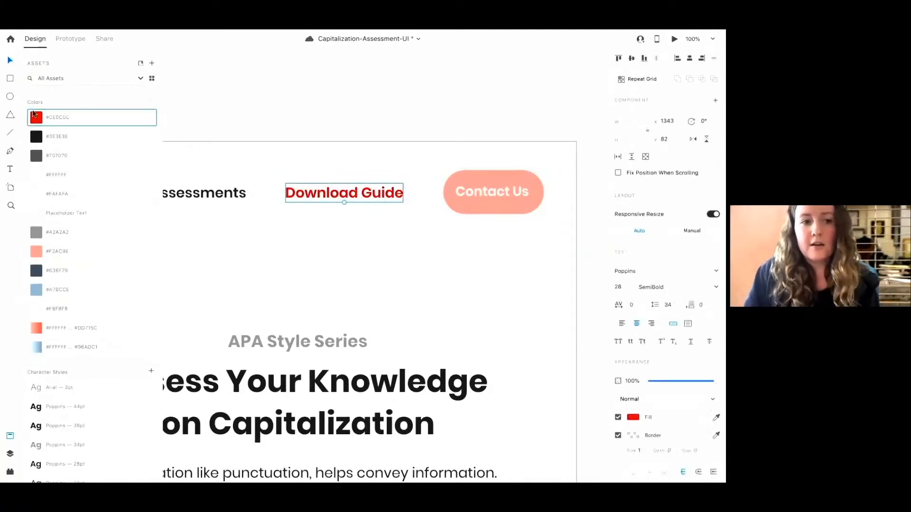
Delete the red asset colour and undo the Download Guide link's red colouring
right_click(49, 120)
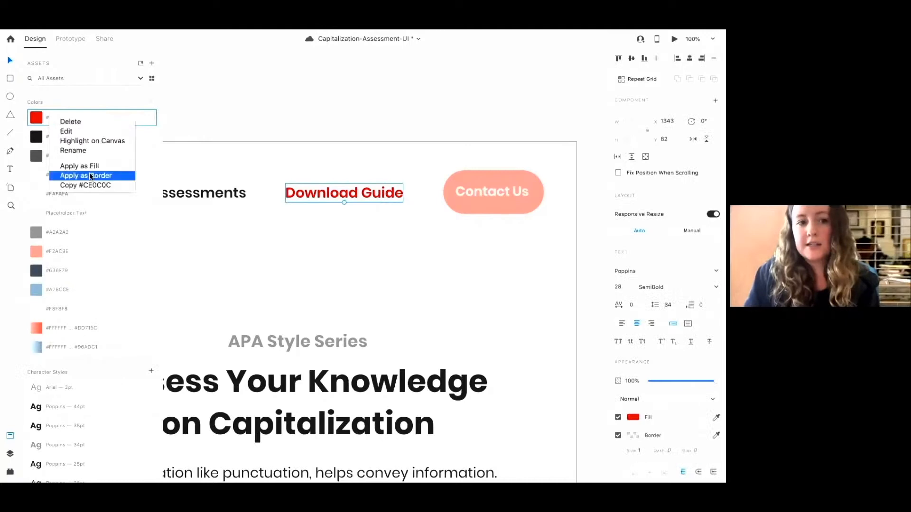
left_click(73, 124)
key("super+z")
key("super+z")
key("super+z")
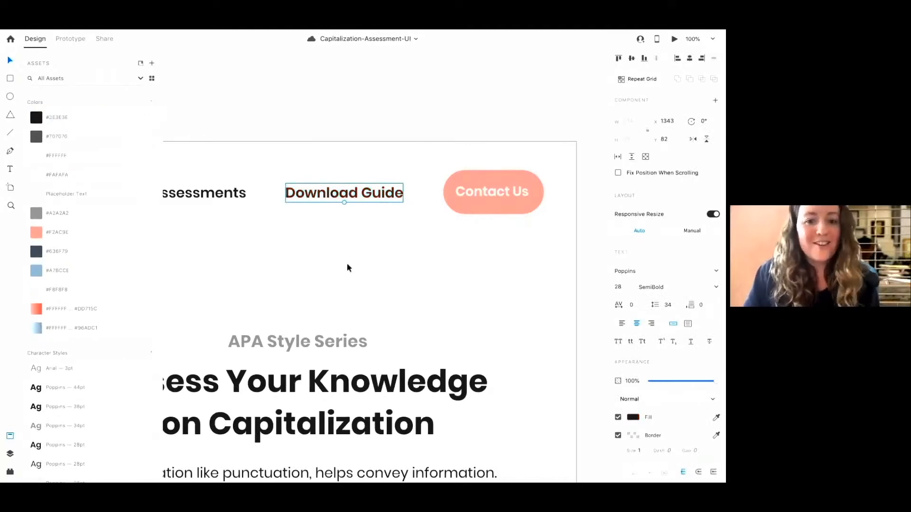
Check the Contact Us button's colour contrast with the Stark plugin's Check Contrast
left_click(482, 196)
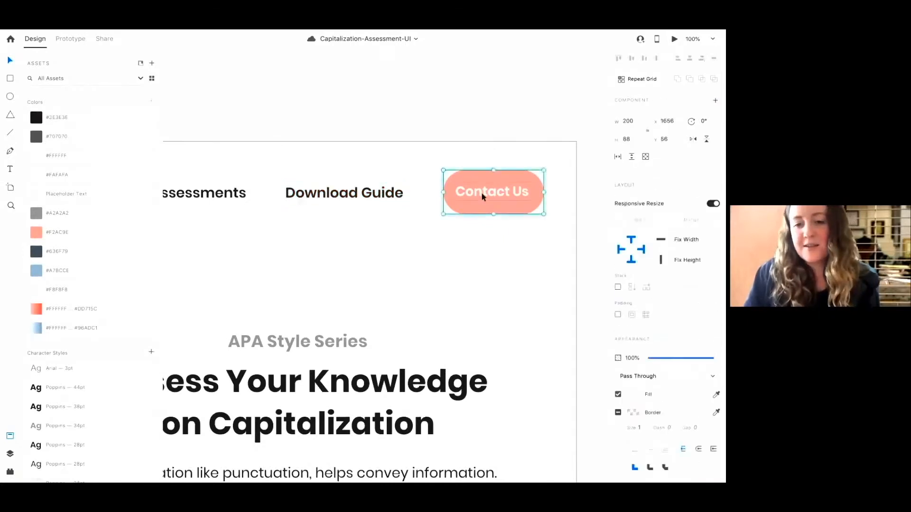
double_click(483, 197)
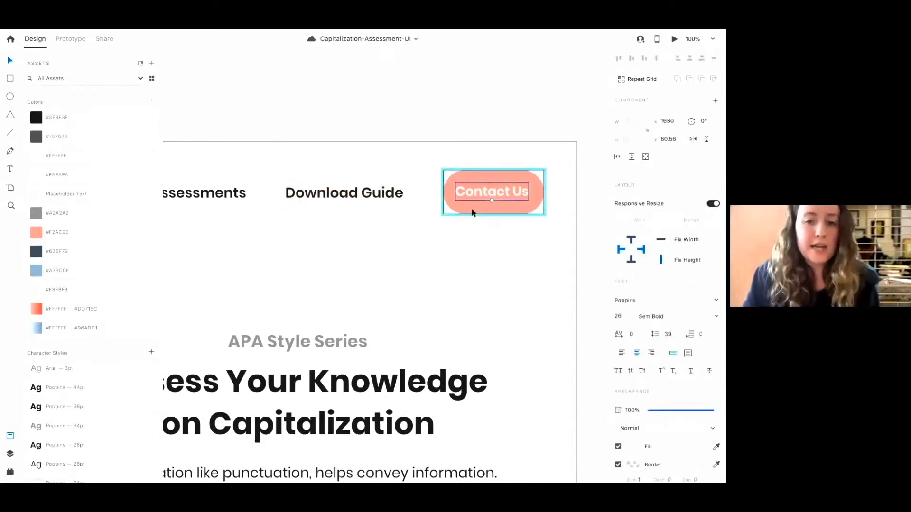
left_click(472, 212)
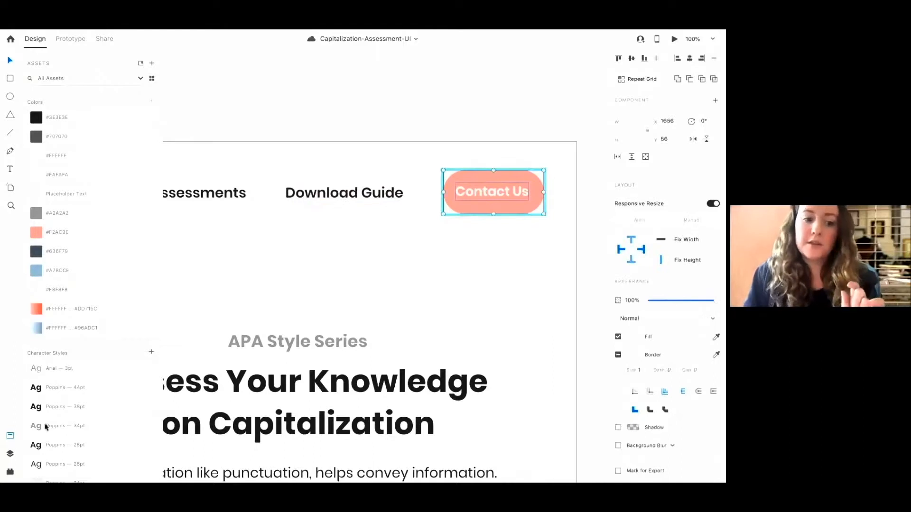
left_click(10, 473)
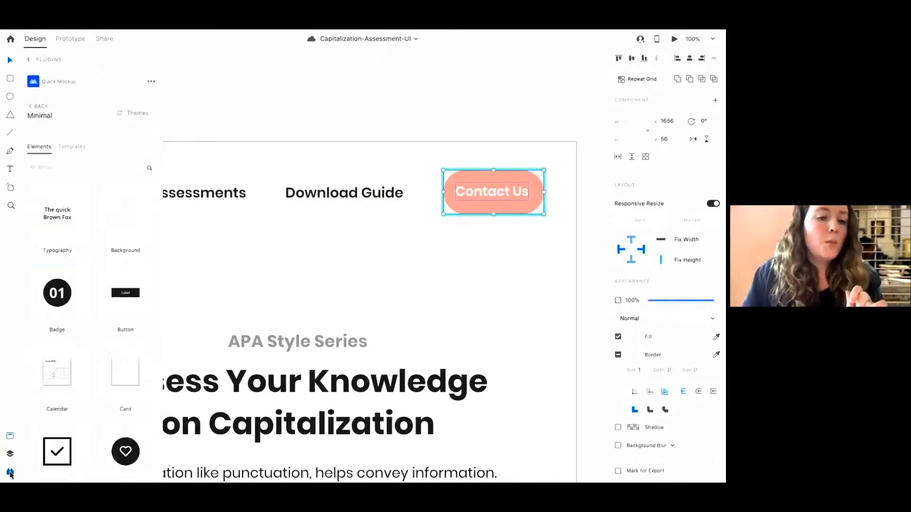
left_click(27, 61)
scroll(91, 304, "down", 1)
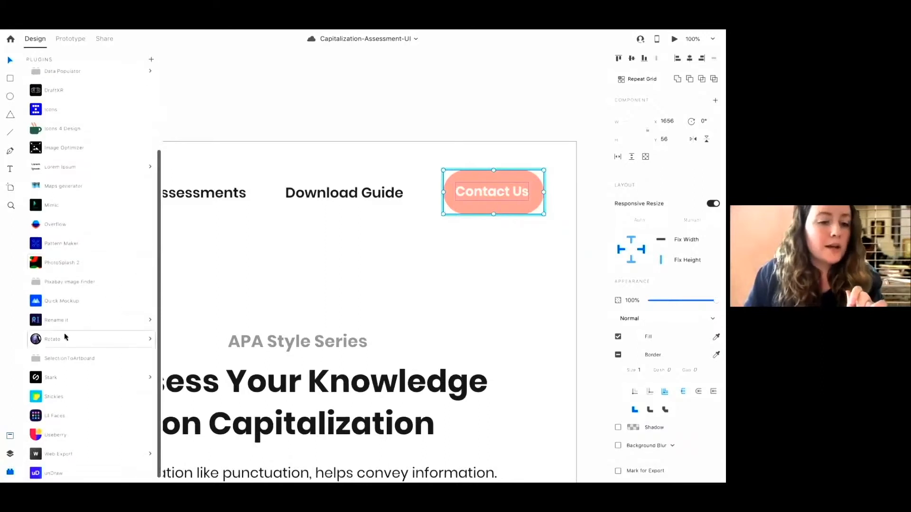
left_click(68, 384)
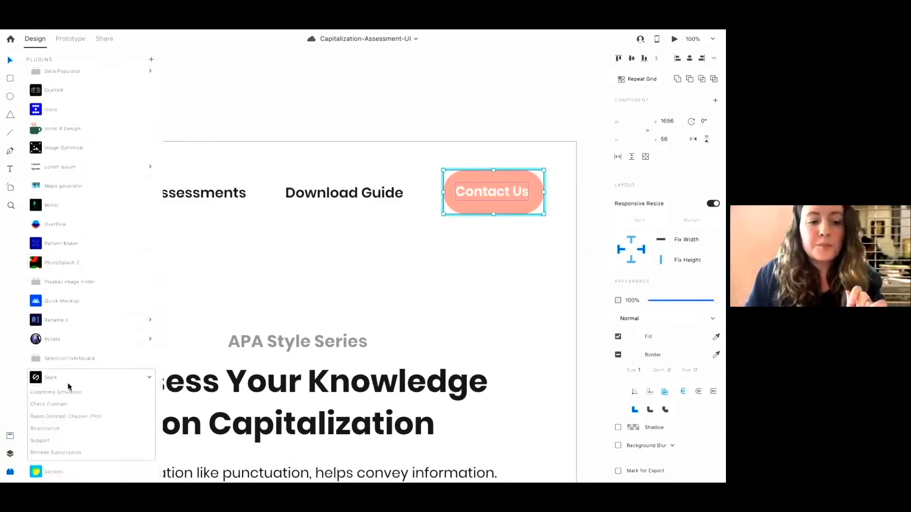
left_click(58, 406)
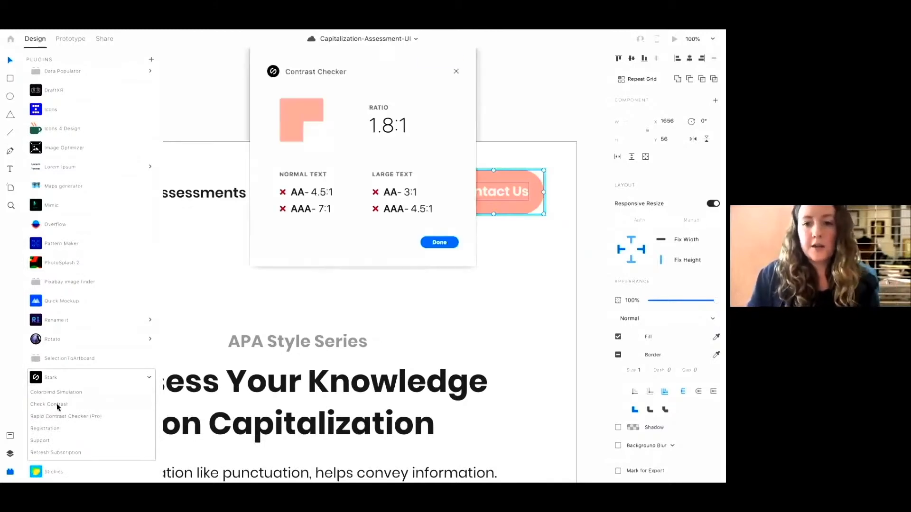
mouse_move(327, 186)
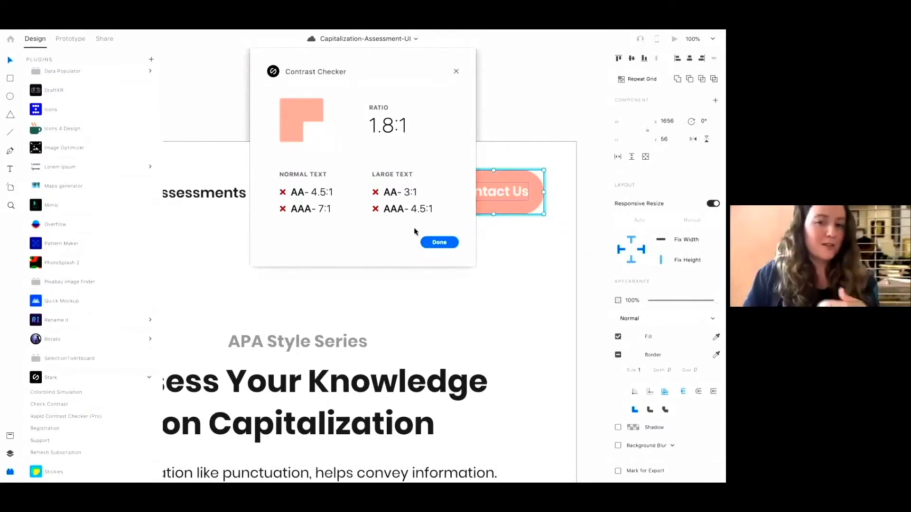
left_click(440, 242)
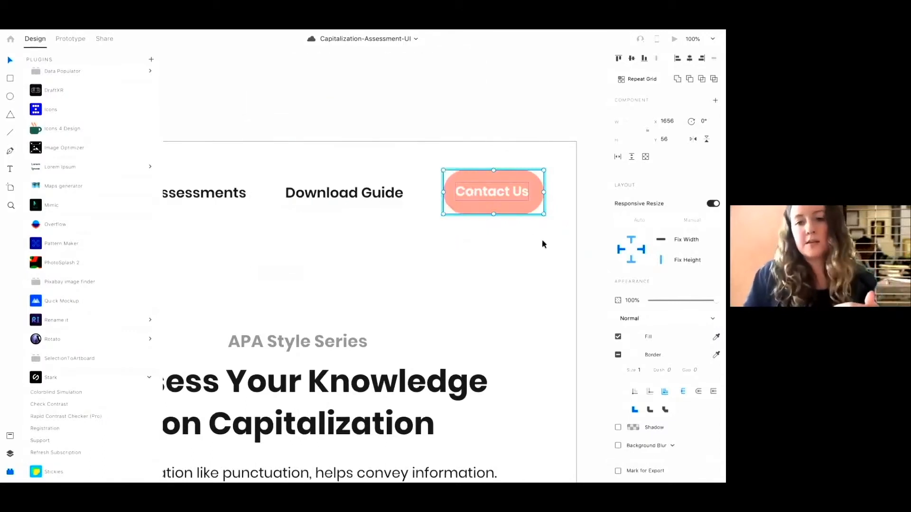
Colour the Contact Us button's label with the #383E3B asset colour
left_click(517, 193)
double_click(516, 194)
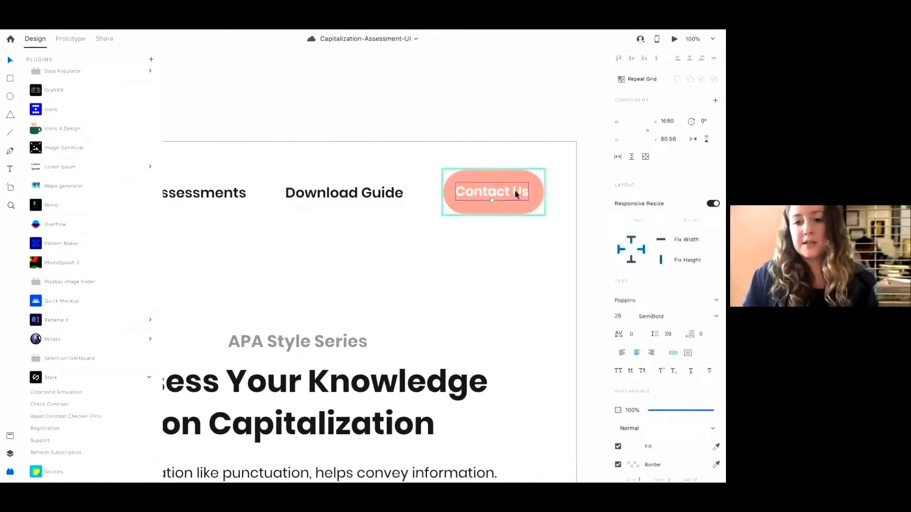
double_click(515, 191)
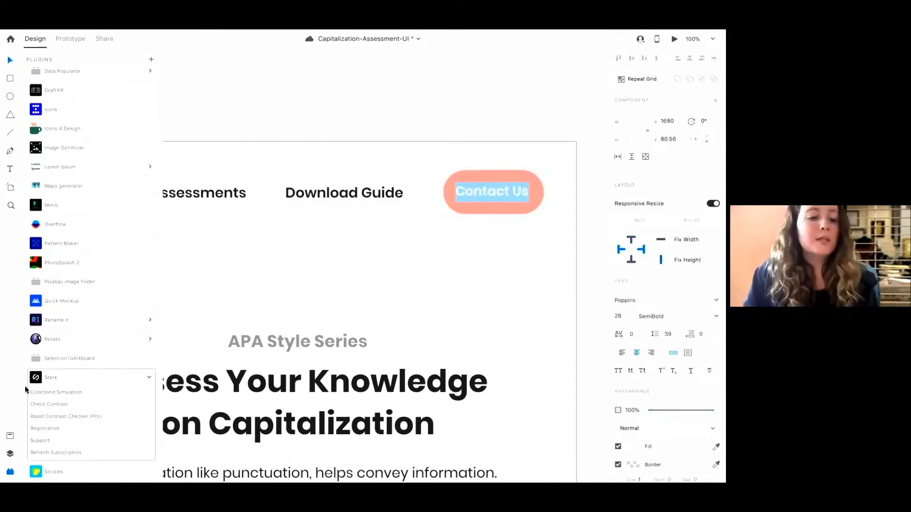
left_click(10, 436)
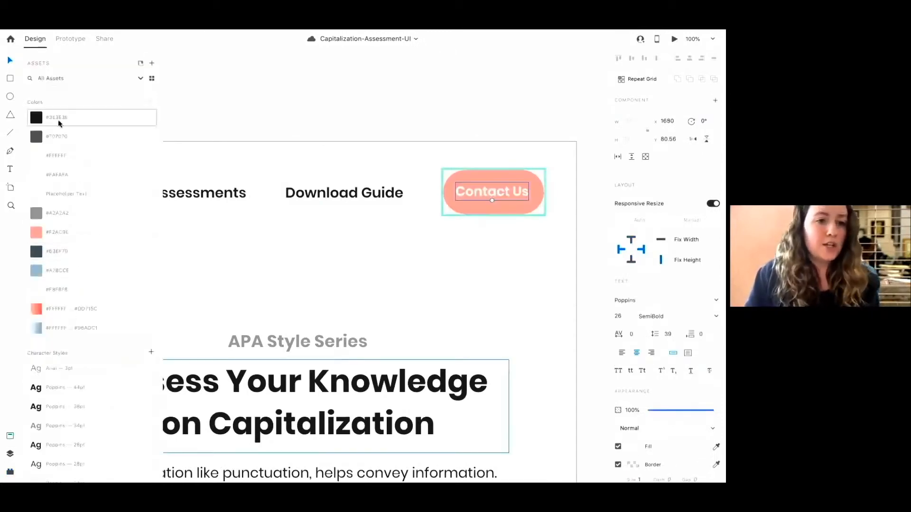
left_click(41, 120)
left_click(483, 197)
double_click(481, 199)
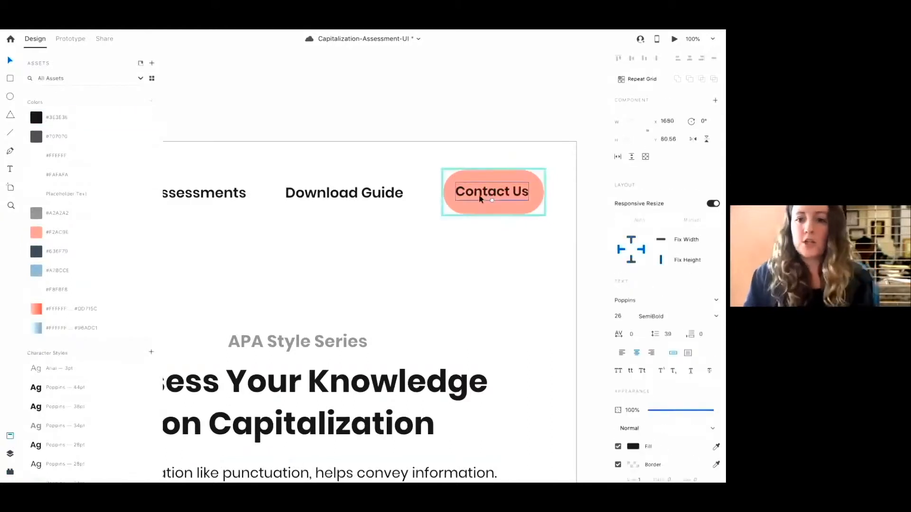
Recheck the Contact Us button's contrast with Stark's Check Contrast
left_click(10, 456)
left_click(10, 472)
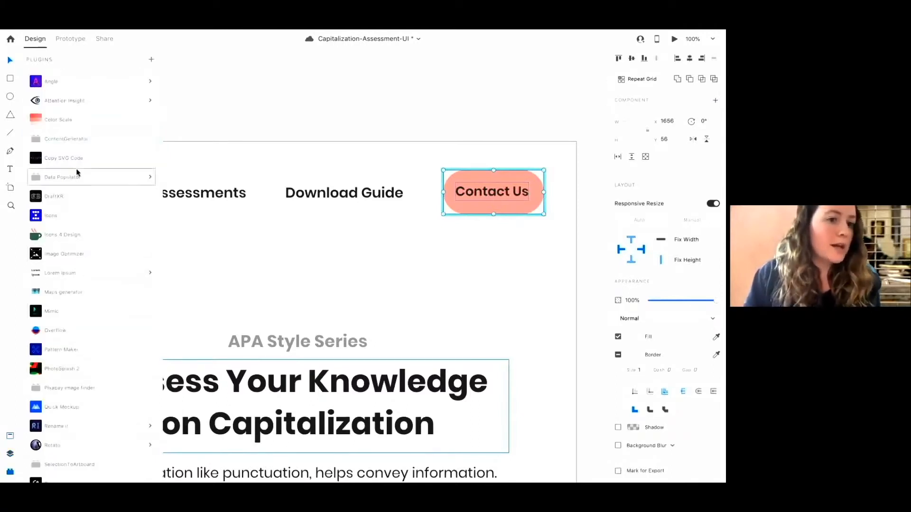
scroll(61, 241, "down", 1)
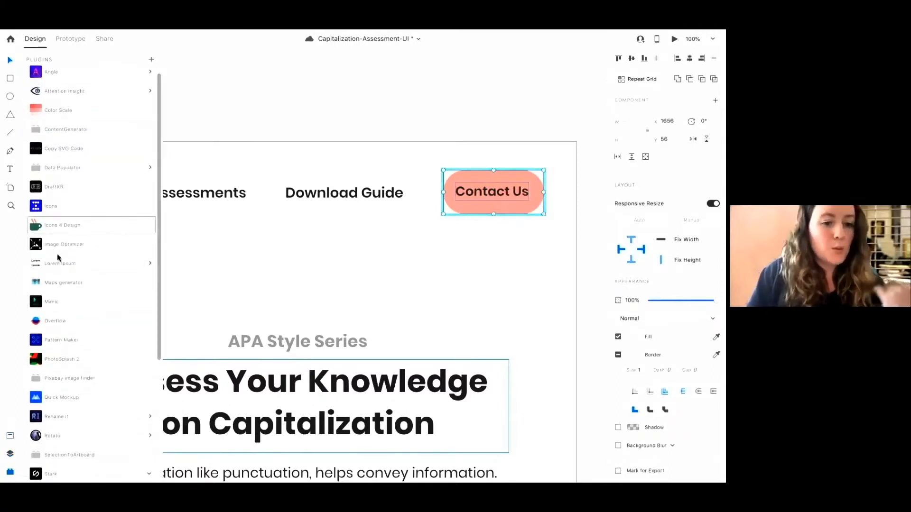
scroll(81, 249, "down", 5)
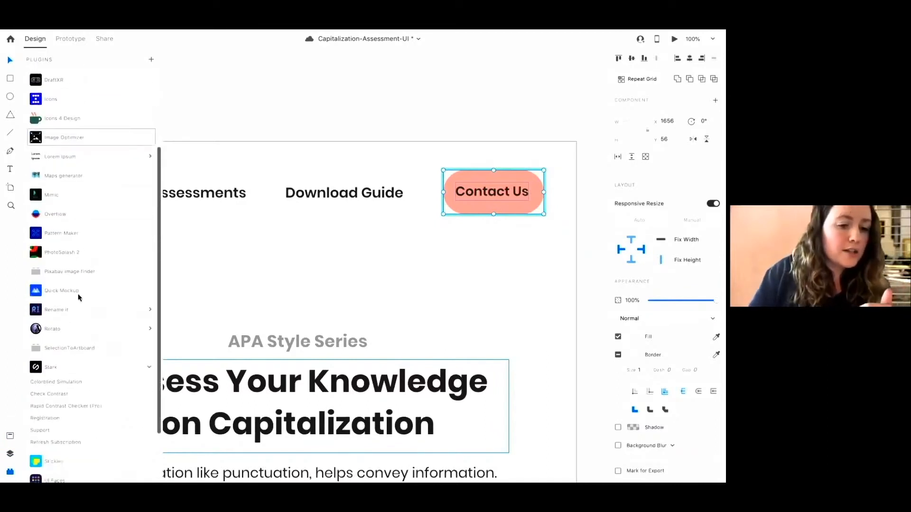
left_click(56, 394)
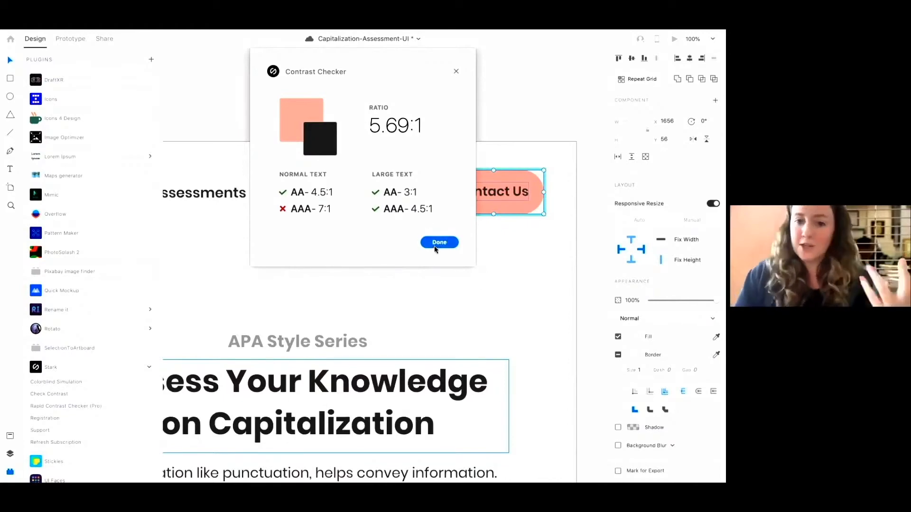
left_click(446, 243)
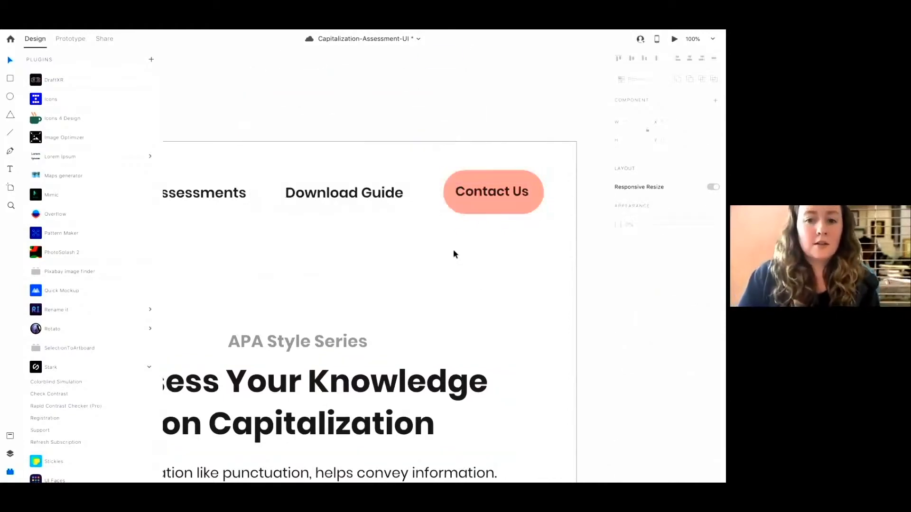
Review the Contact Us buttons across the Main screen and Activity artboards
key("super+minus")
key("super+minus")
key("super+minus")
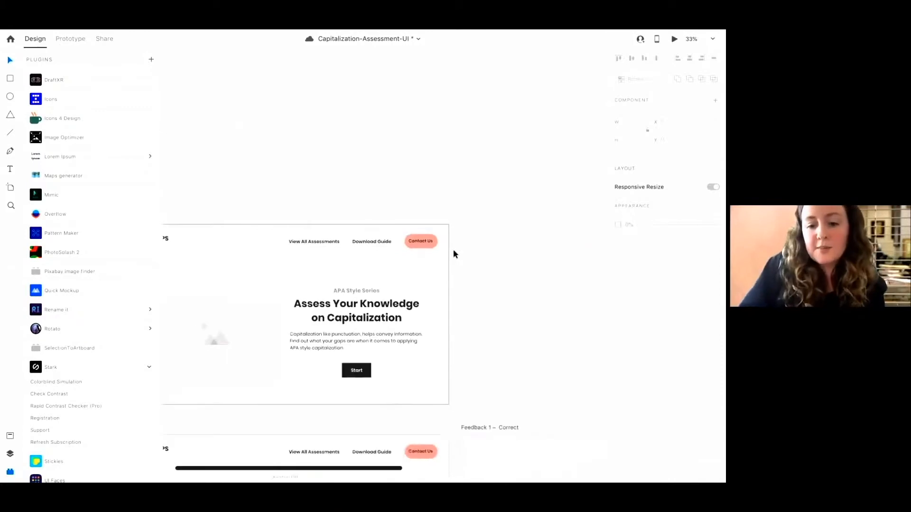
scroll(453, 254, "down", 5)
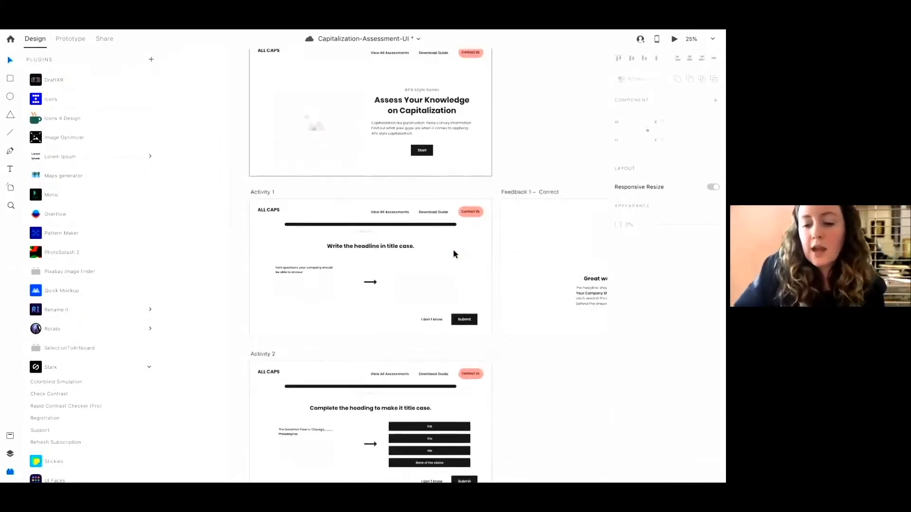
key("super+equal")
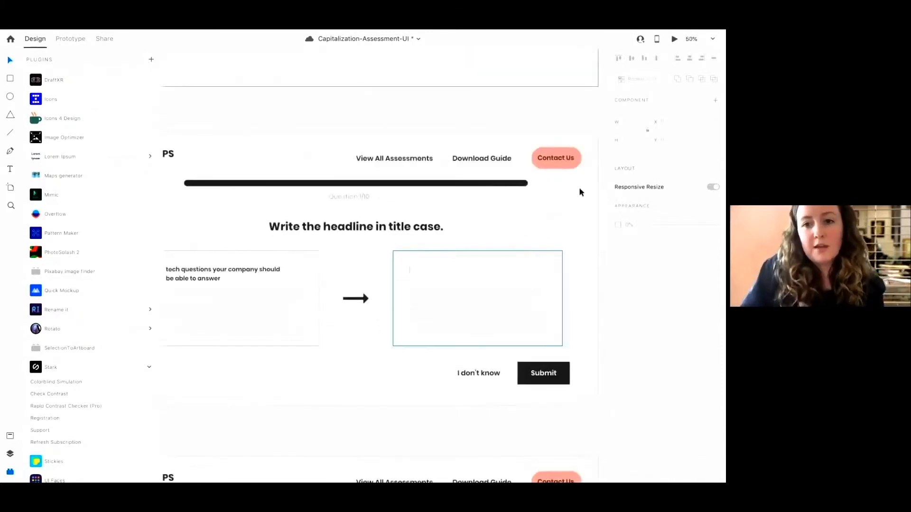
left_click(563, 166)
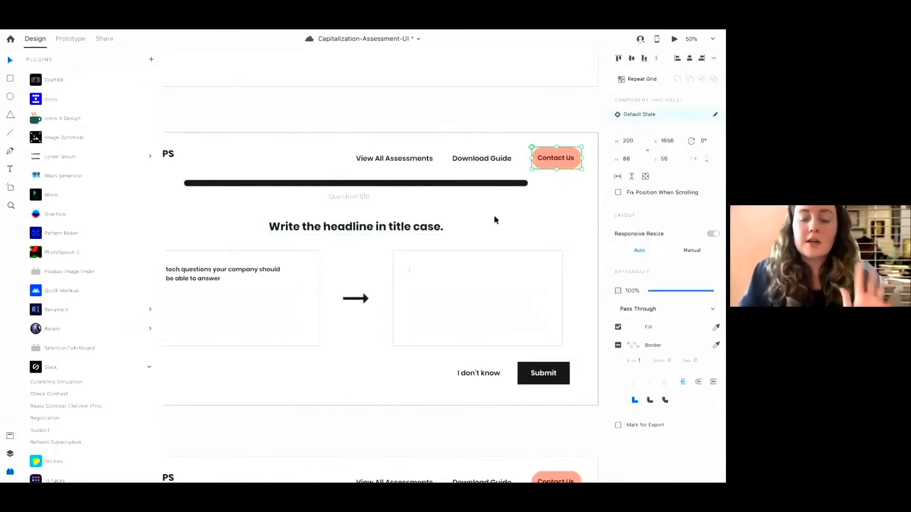
left_click(409, 208)
scroll(409, 208, "left", 5)
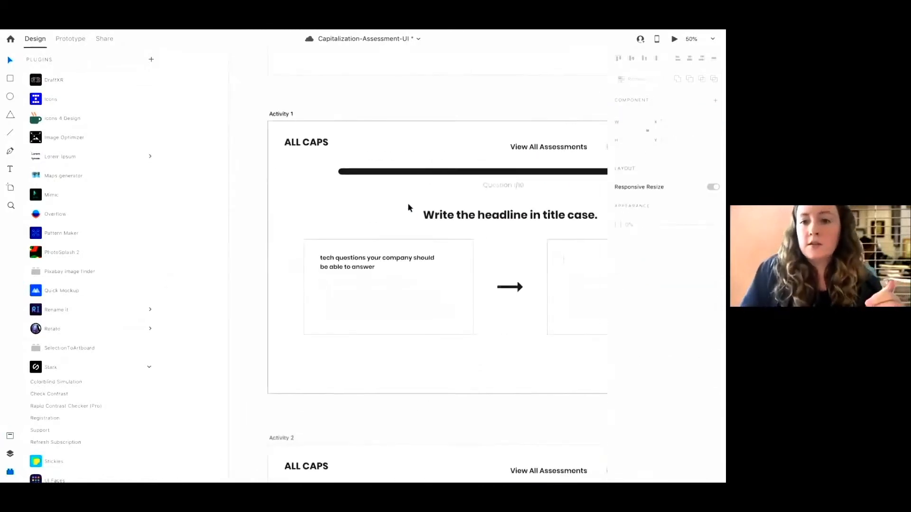
scroll(409, 208, "right", 3)
scroll(409, 207, "up", 5)
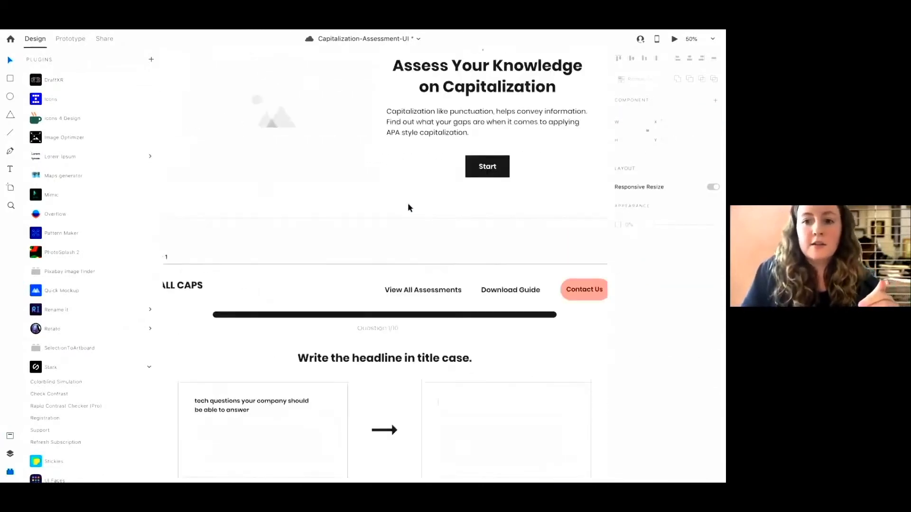
scroll(408, 205, "right", 6)
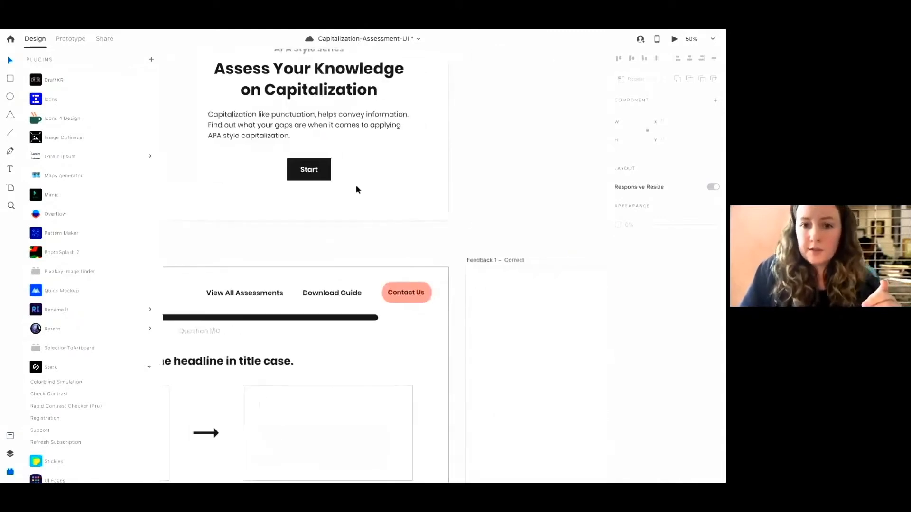
Fill the Start button's background with the #F2AC9E asset colour
left_click(327, 176)
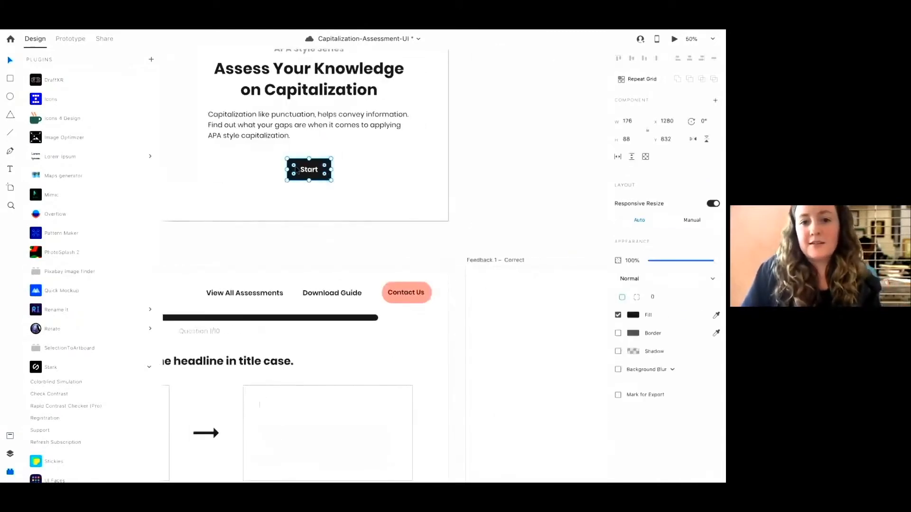
left_click_drag(295, 168, 354, 169)
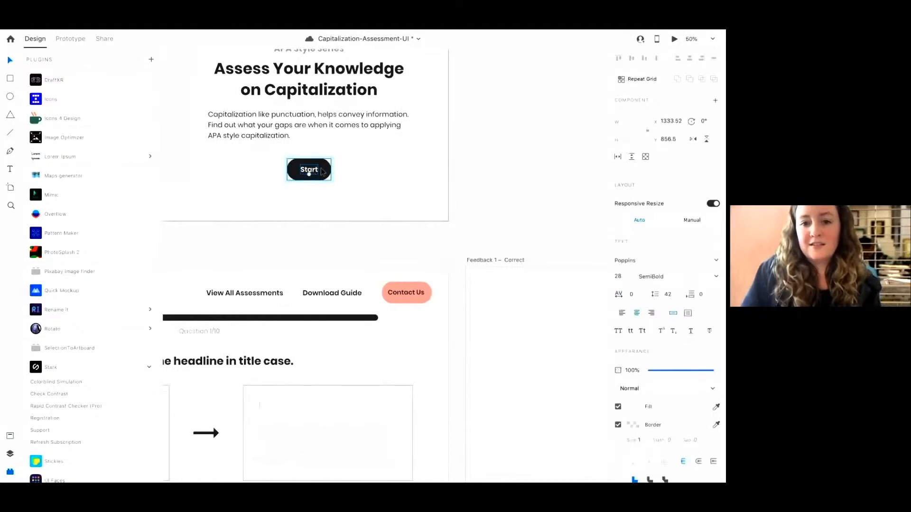
left_click(10, 436)
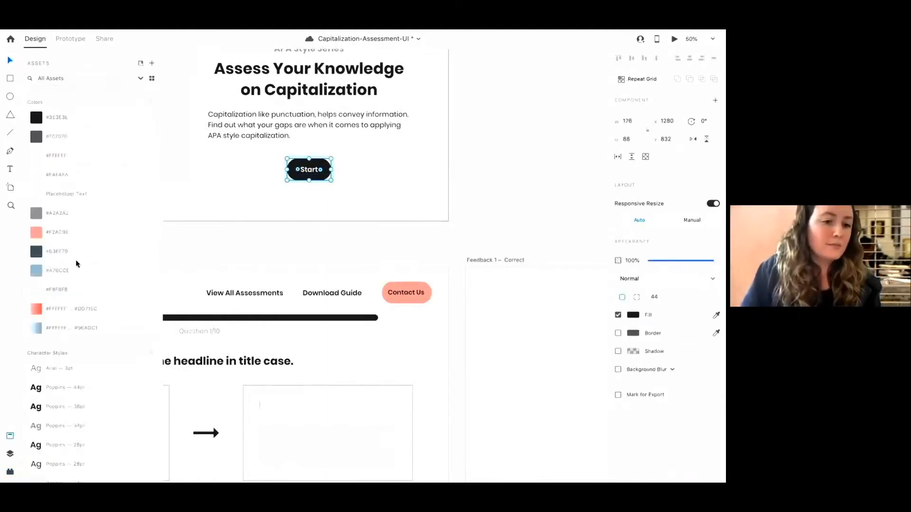
left_click(40, 232)
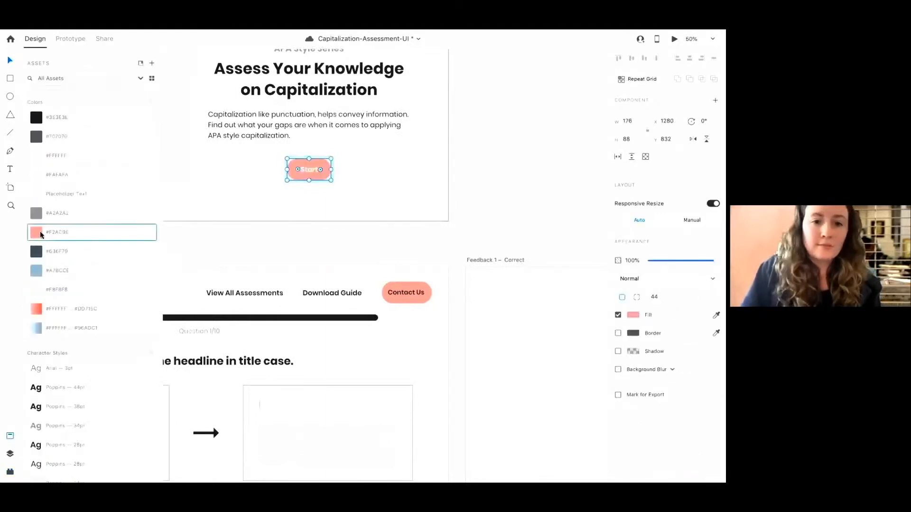
Colour the Start button's label with the #383E3B asset colour
double_click(308, 170)
left_click(8, 454)
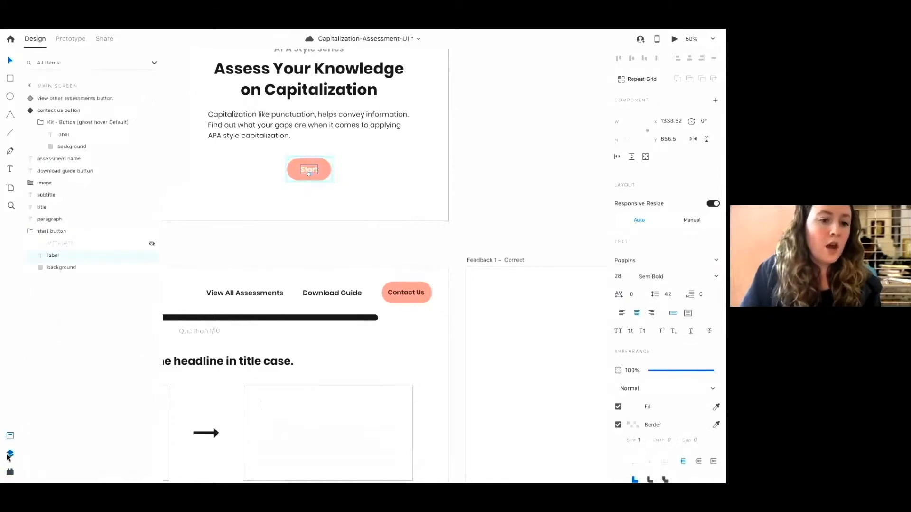
left_click(9, 437)
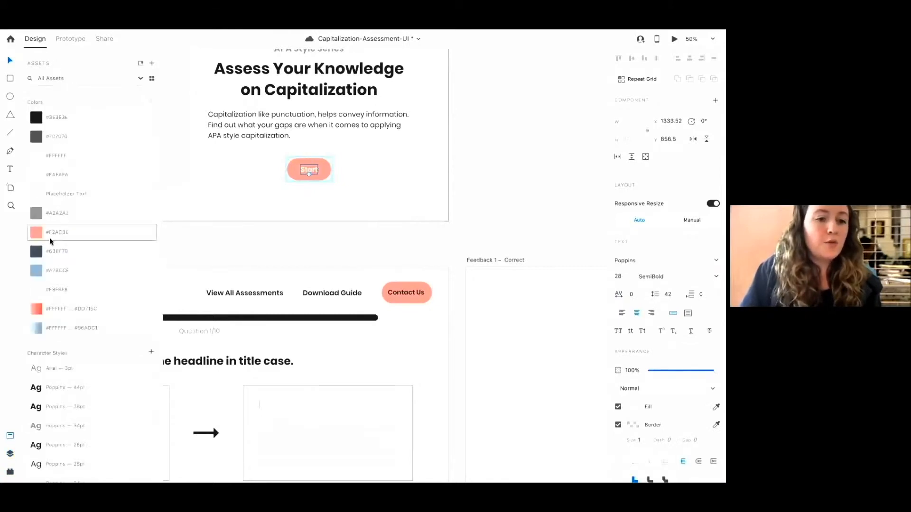
left_click(45, 119)
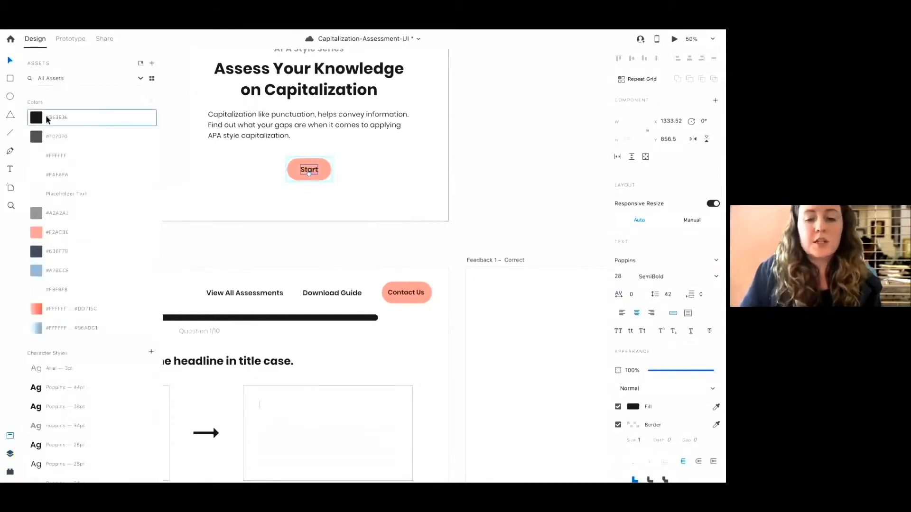
left_click(362, 366)
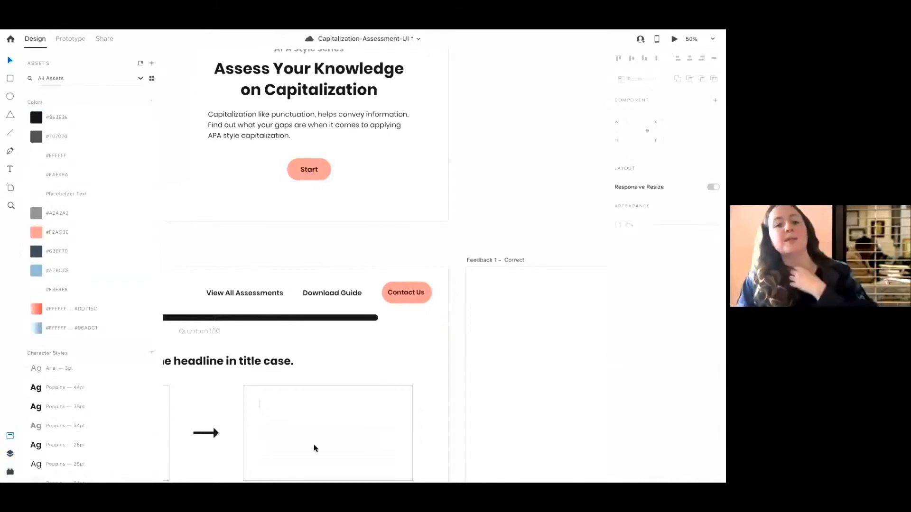
Switch to Chrome and search the web for "web aim plugin" to open the WAVE browser extensions page
mouse_move(246, 447)
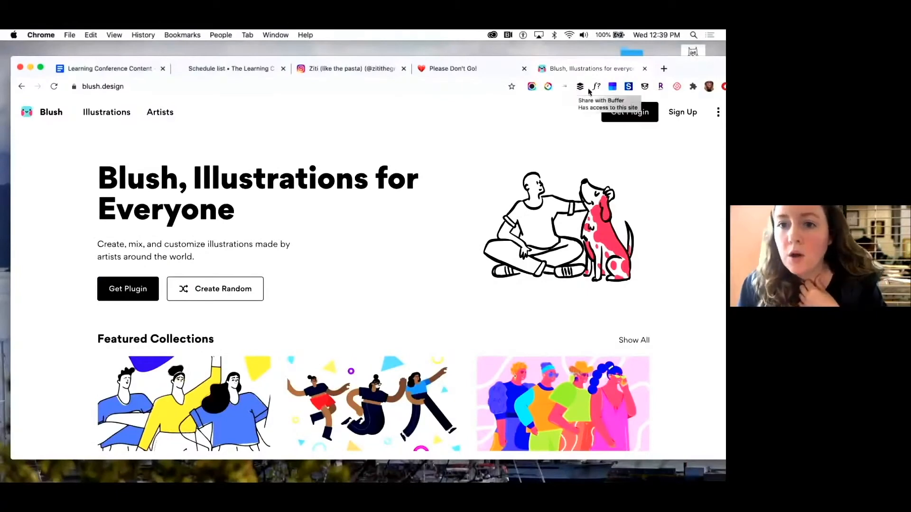
left_click(664, 68)
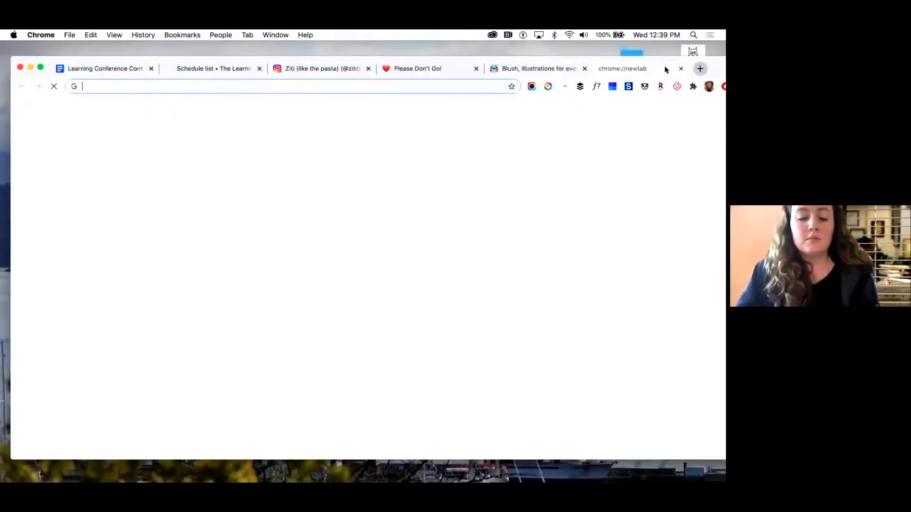
type("web aim plugin")
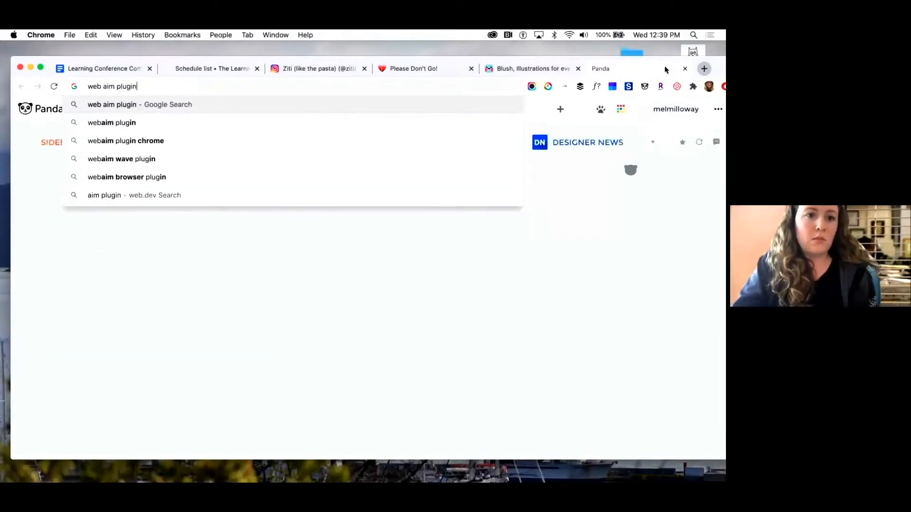
key("Return")
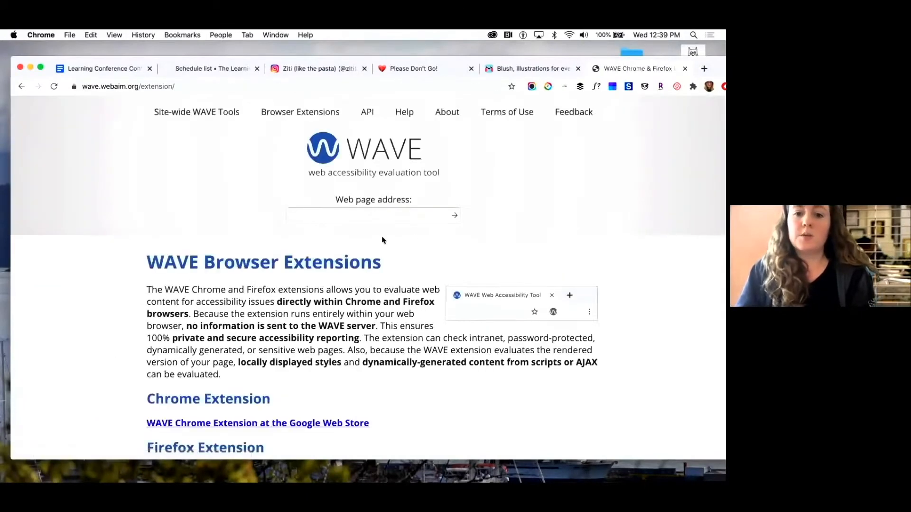
scroll(347, 240, "down", 3)
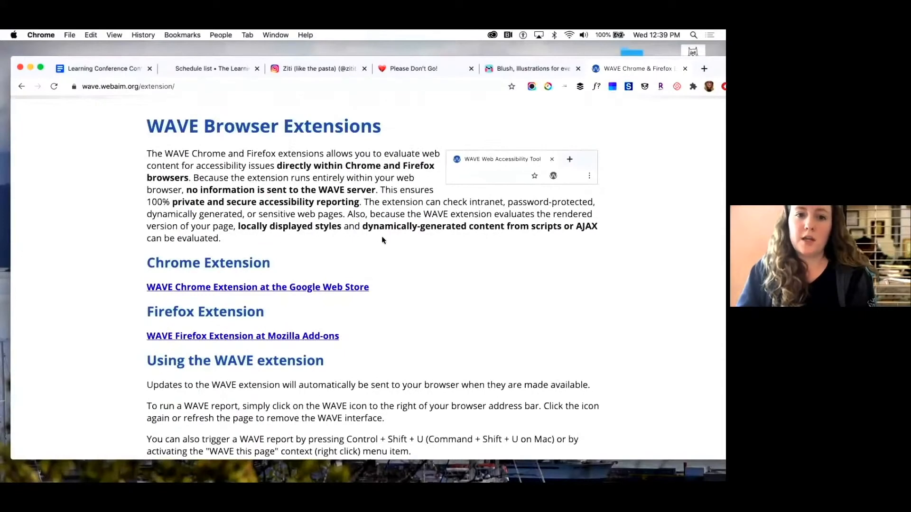
Return to Adobe XD and survey the artboards and moodboard at reduced zoom
mouse_move(430, 479)
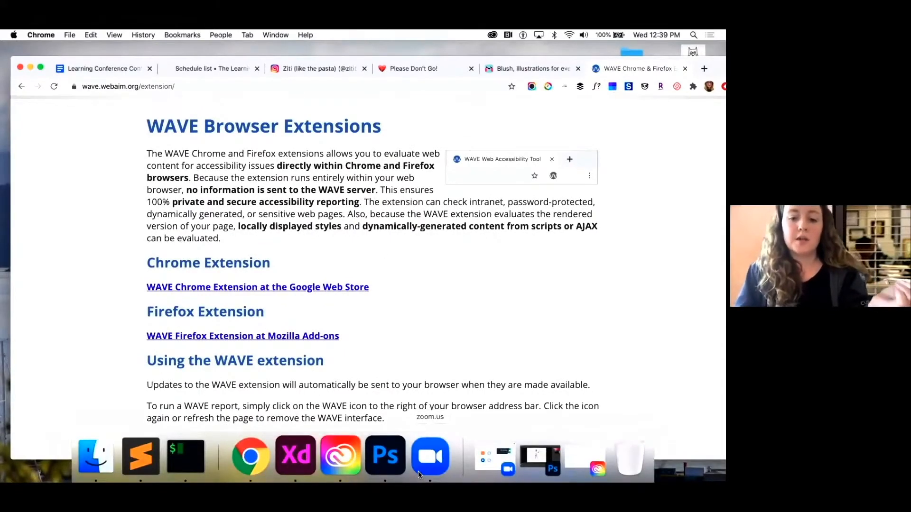
left_click(295, 456)
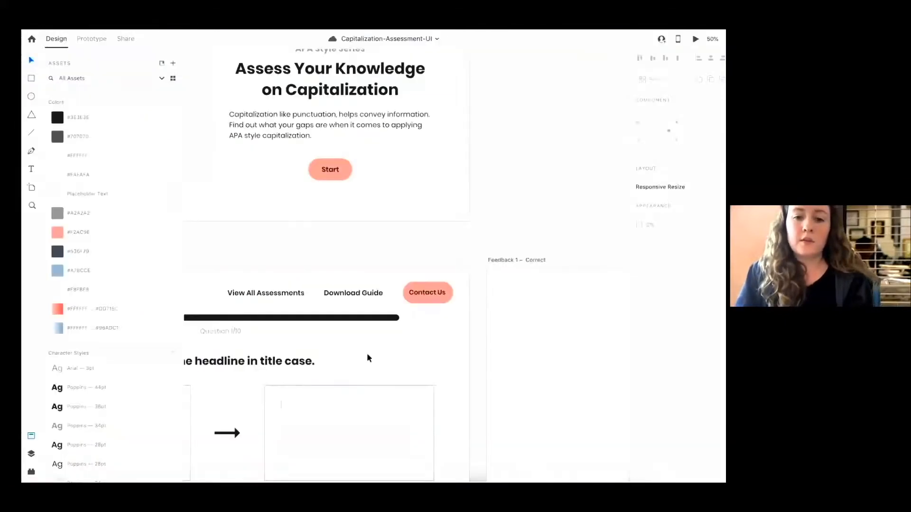
left_click(326, 172)
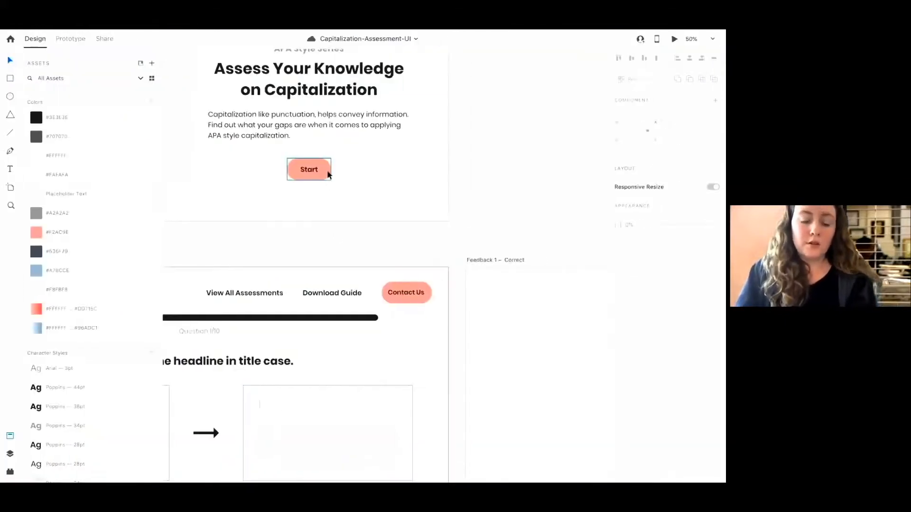
scroll(328, 173, "left", 1)
key("super+minus")
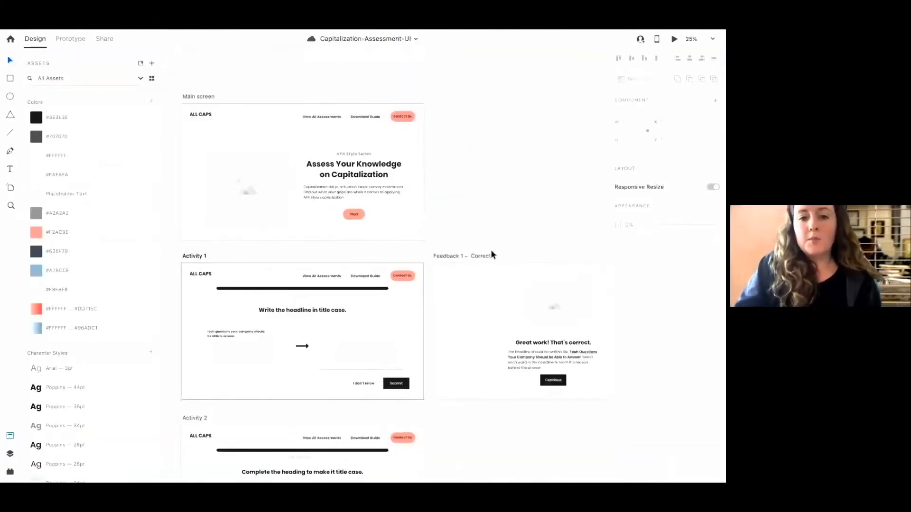
scroll(490, 249, "down", 2)
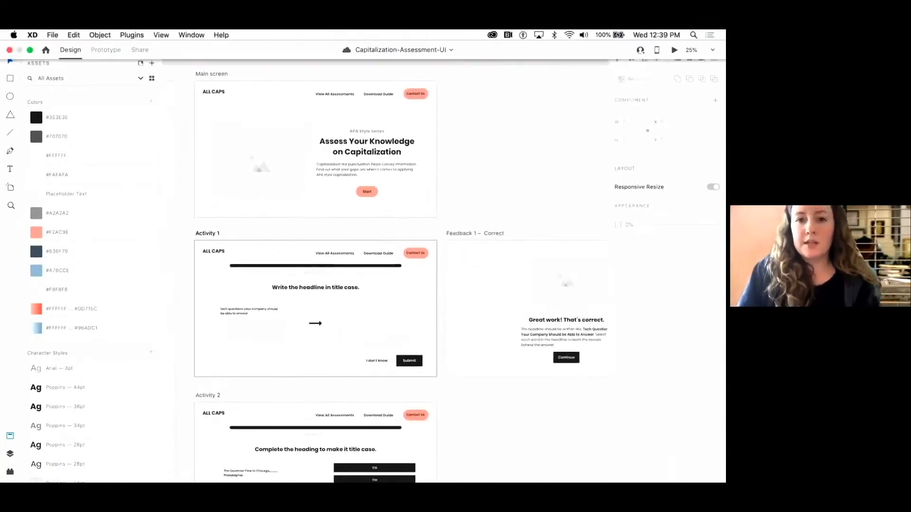
mouse_move(497, 482)
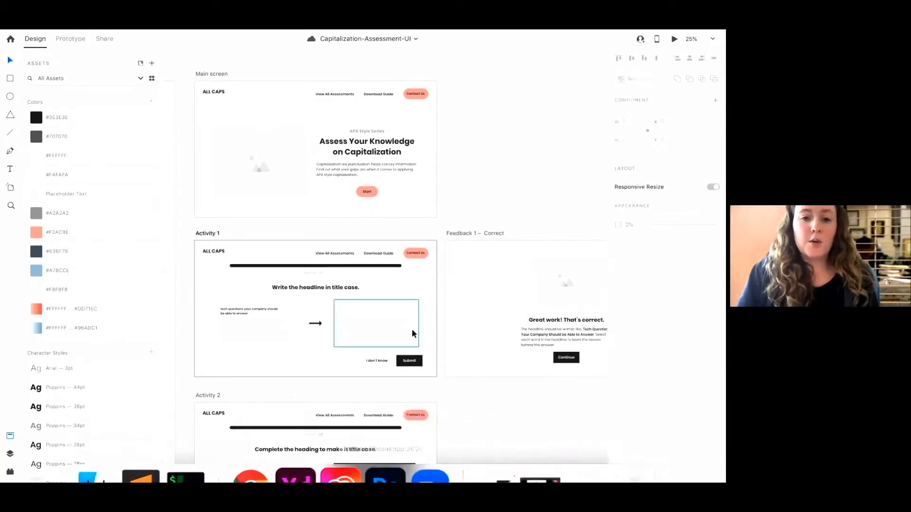
scroll(413, 332, "left", 10)
scroll(412, 332, "down", 3)
scroll(412, 329, "up", 5)
scroll(412, 328, "left", 5)
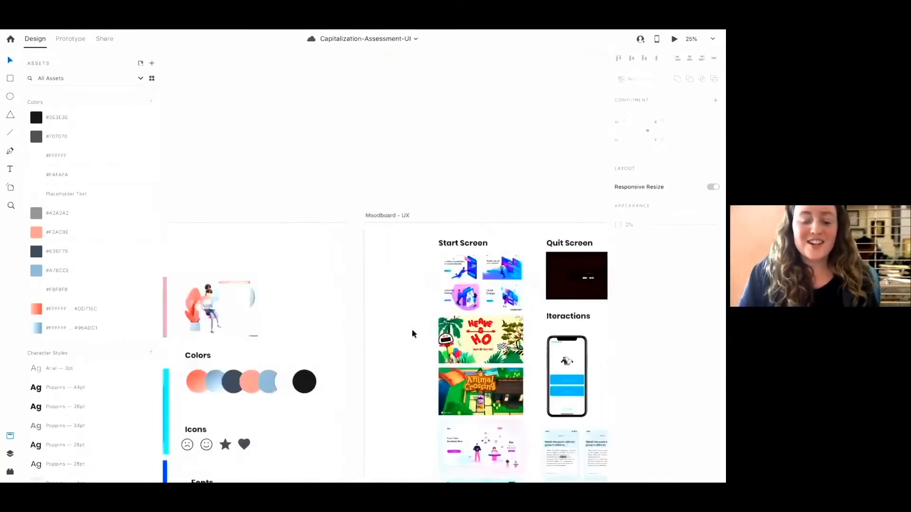
scroll(324, 297, "right", 12)
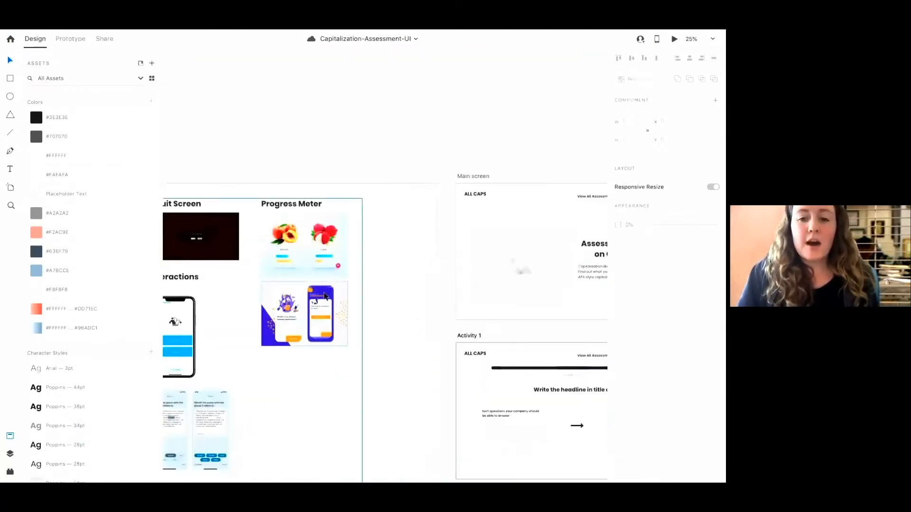
scroll(323, 296, "right", 5)
scroll(324, 297, "up", 1)
Open the CC Libraries panel and move it beside the artboards
mouse_move(55, 33)
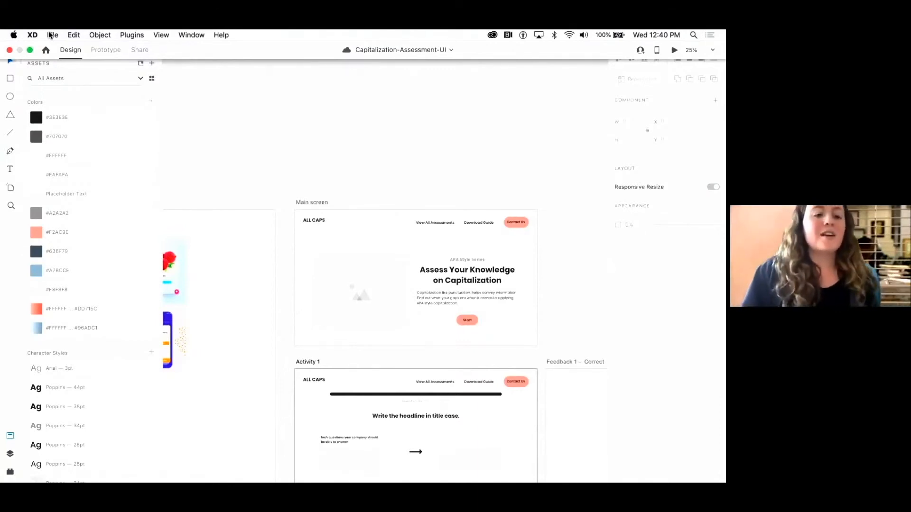
left_click(50, 35)
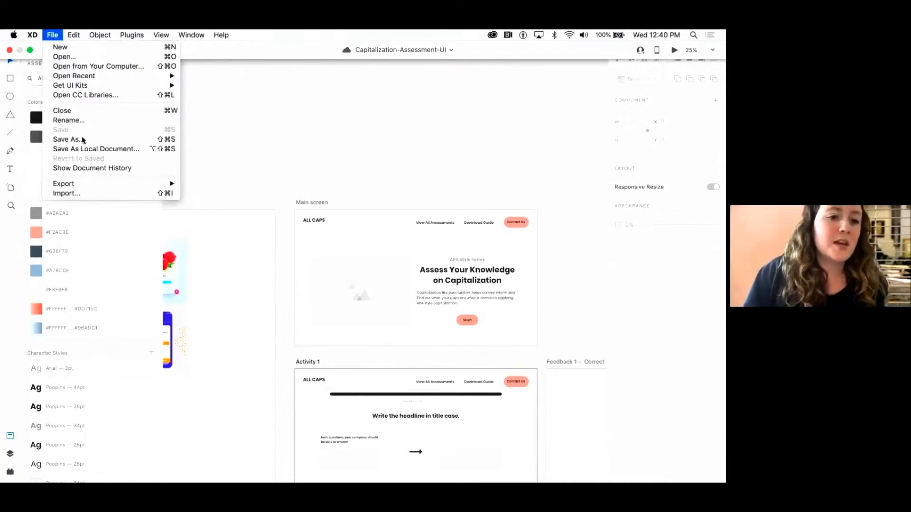
left_click(89, 96)
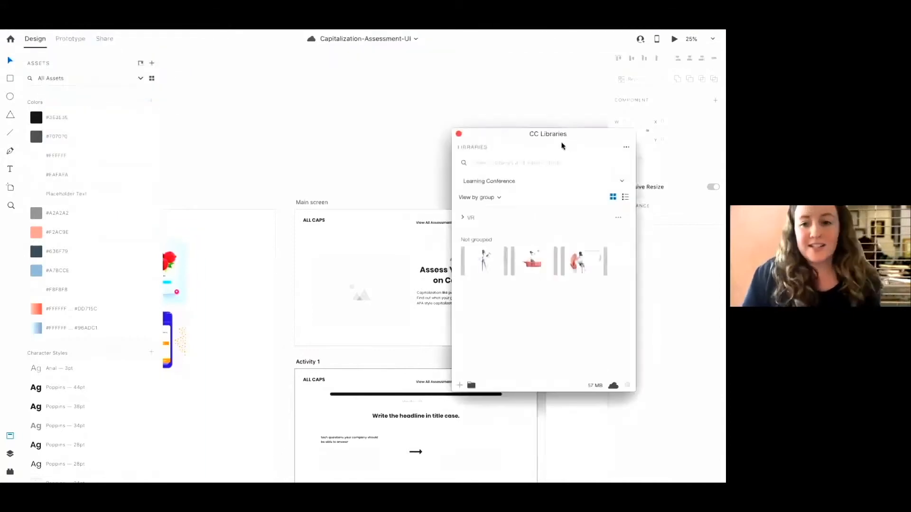
left_click_drag(550, 134, 382, 130)
left_click_drag(283, 127, 201, 131)
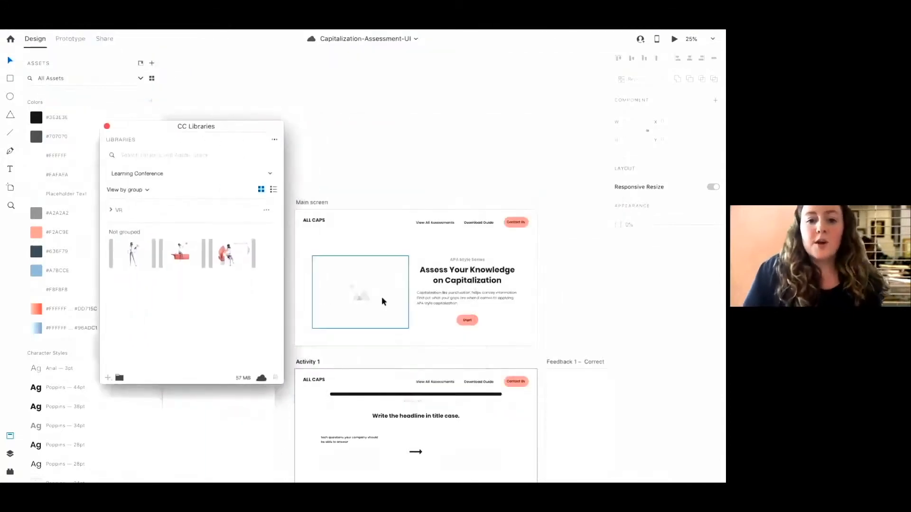
Place the Background library image into the Main screen's image placeholder
scroll(382, 297, "down", 2)
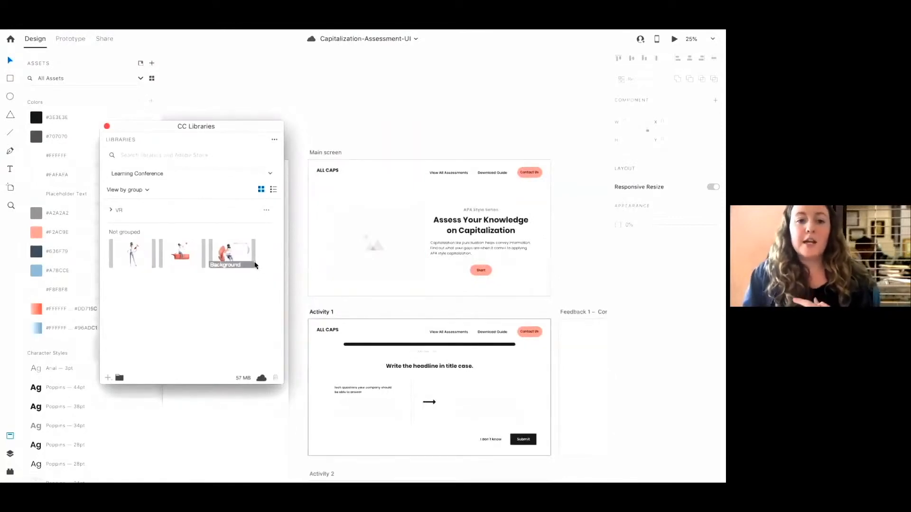
mouse_move(254, 265)
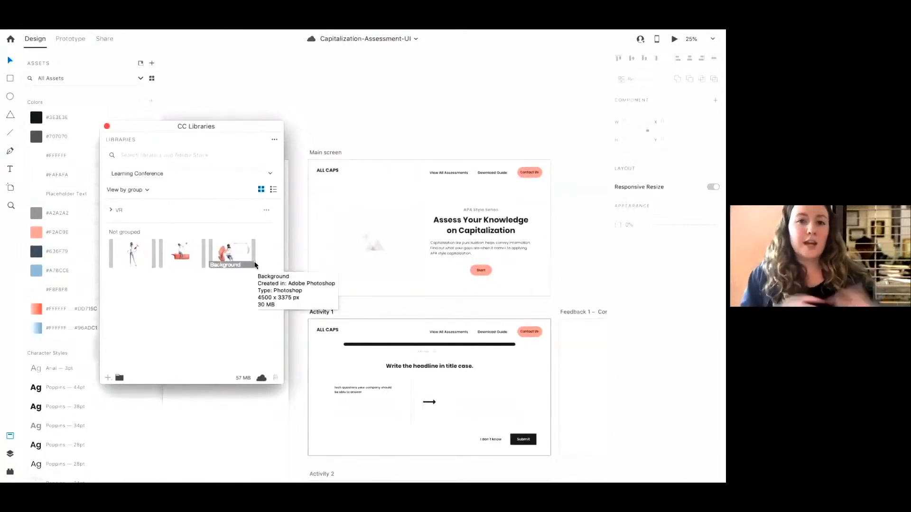
left_click(228, 256)
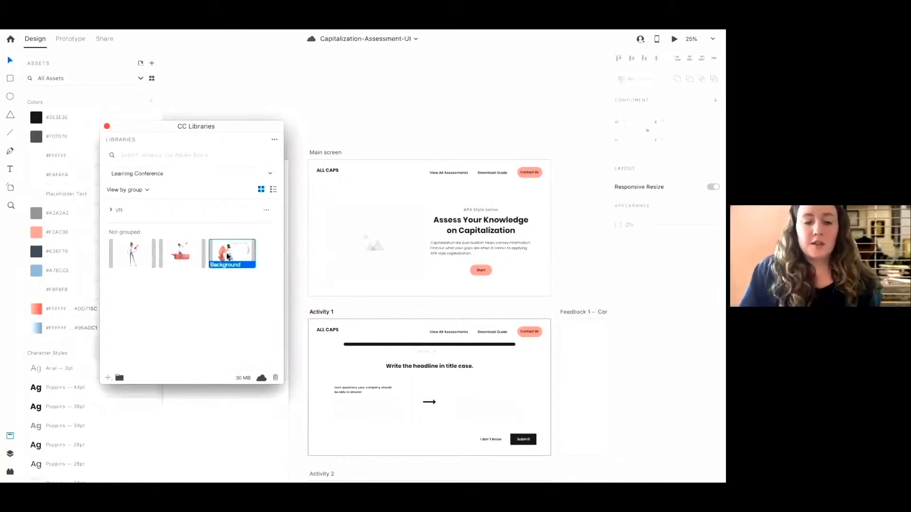
left_click_drag(227, 256, 373, 231)
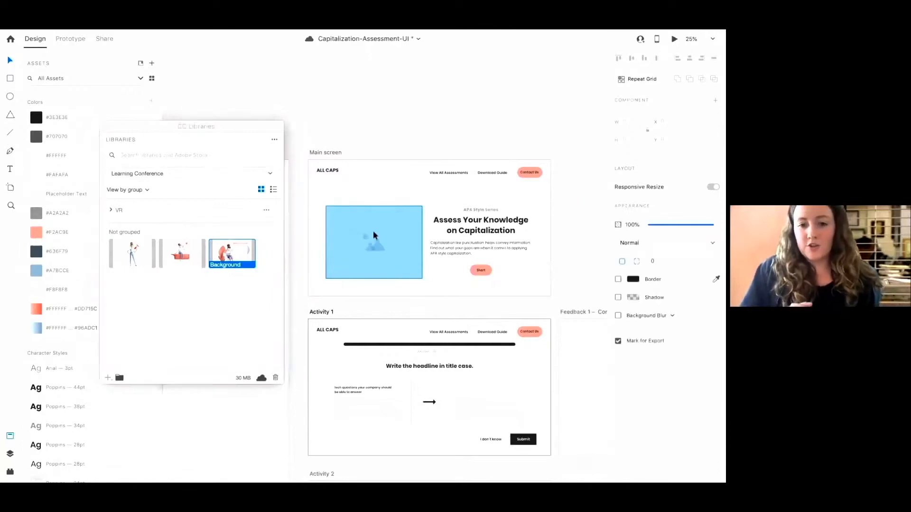
left_click(414, 186)
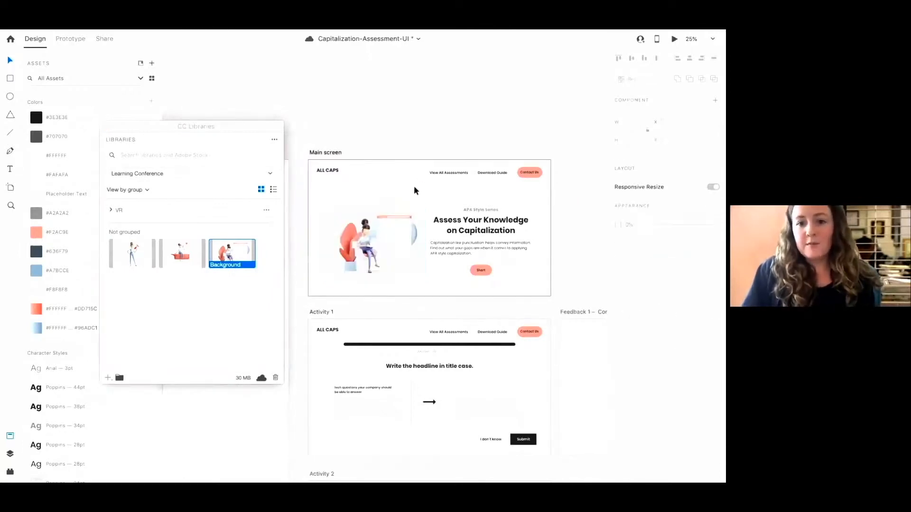
Scale up the Main screen illustration and move the CC Libraries panel aside
key("ctrl+plus")
left_click(403, 206)
left_click_drag(459, 146, 480, 132)
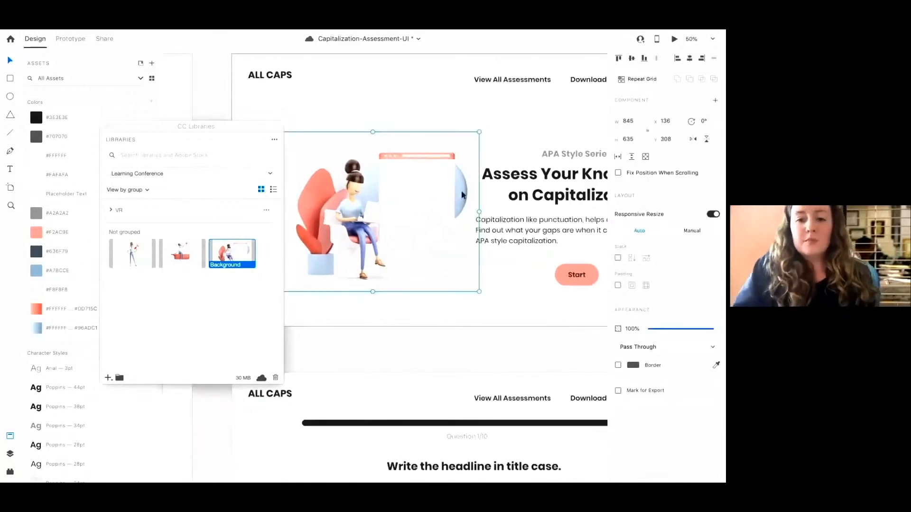
left_click(433, 306)
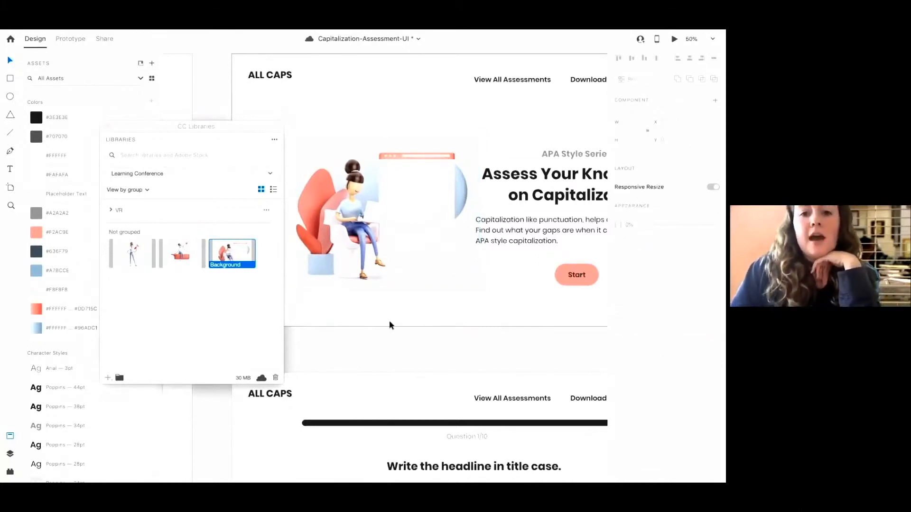
left_click(214, 127)
left_click_drag(138, 126, 59, 103)
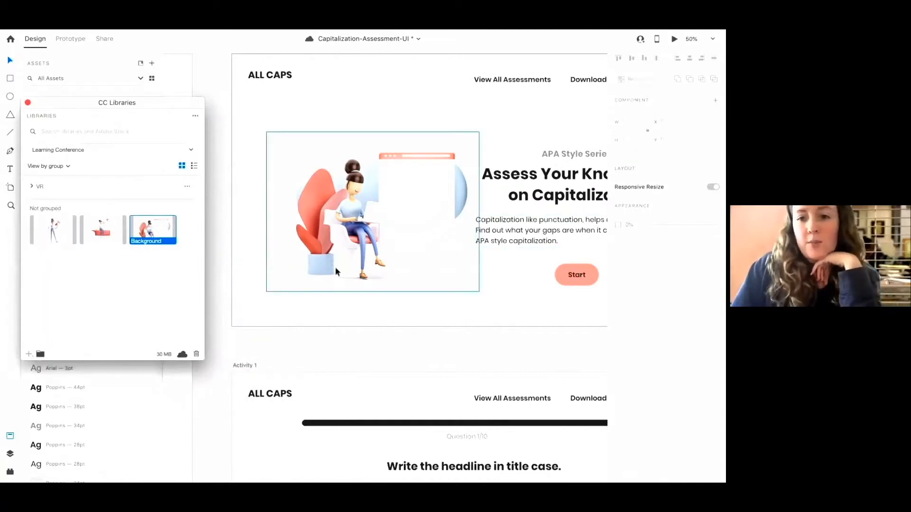
Resize the Main screen illustration to about 814 by 612
scroll(306, 319, "right", 3)
scroll(306, 319, "up", 1)
left_click(307, 319)
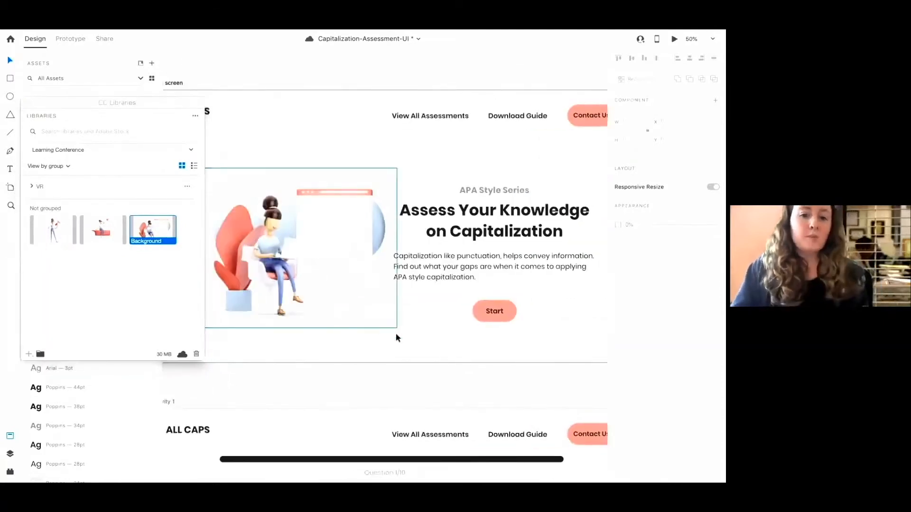
left_click(363, 287)
left_click_drag(398, 328, 389, 323)
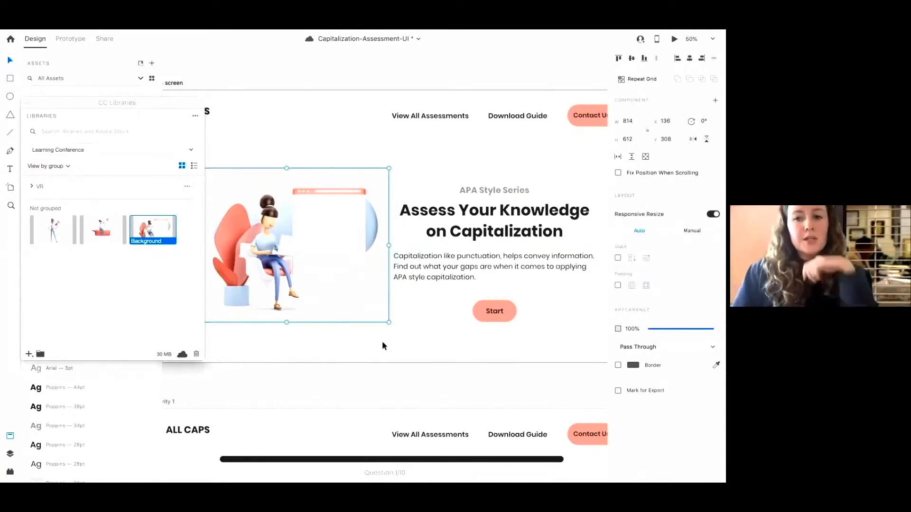
Flip the illustration horizontally, then flip it back
scroll(407, 314, "left", 3)
scroll(408, 317, "up", 1)
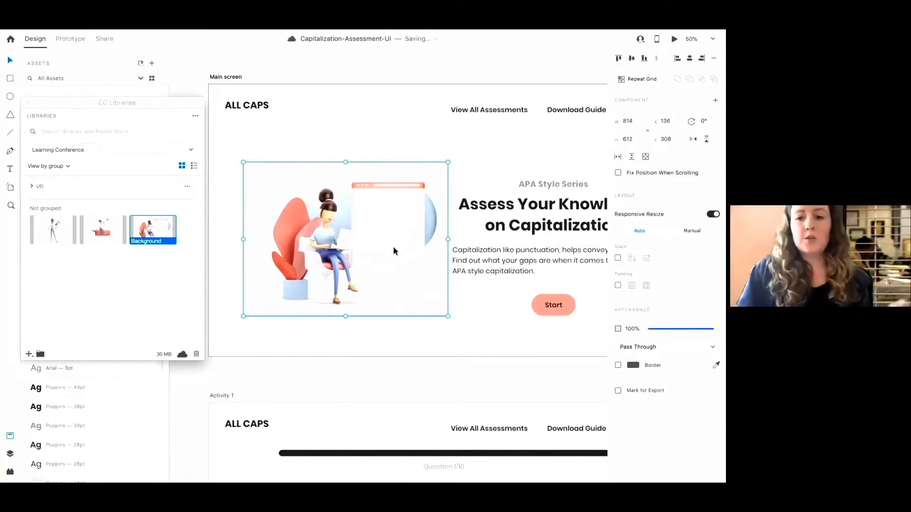
left_click(694, 140)
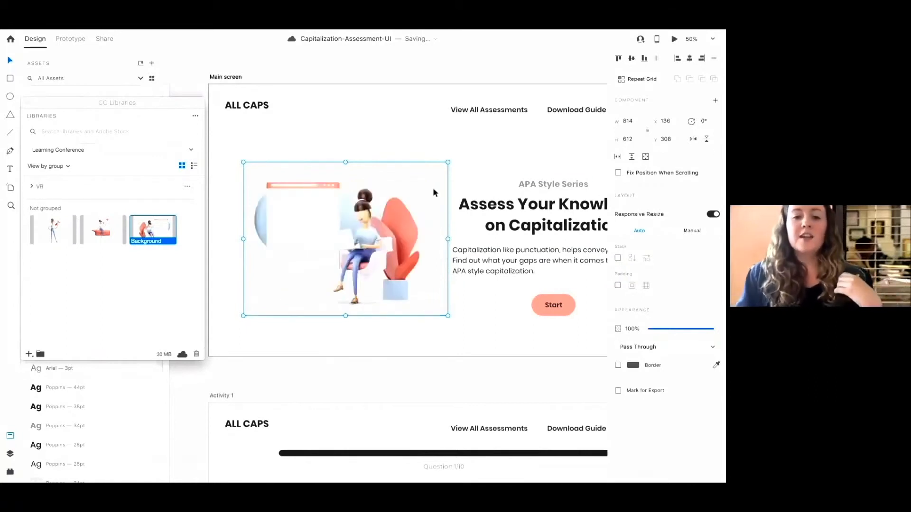
scroll(437, 189, "left", 3)
scroll(437, 190, "down", 1)
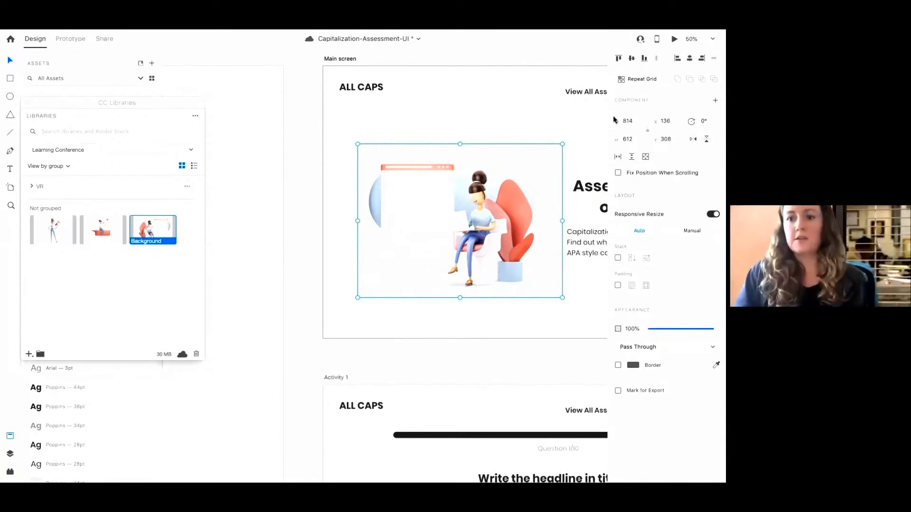
left_click(694, 141)
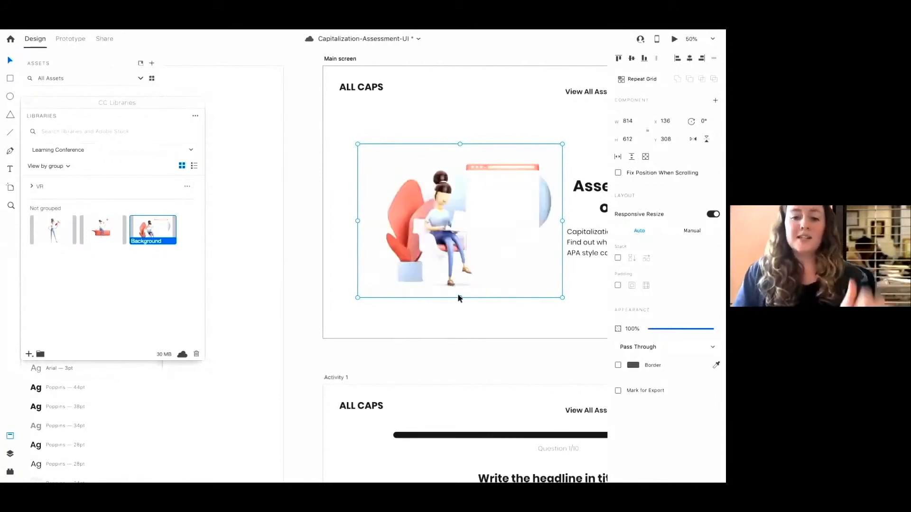
Save the Capitalization-Assessment-UI document
scroll(457, 293, "down", 2)
scroll(450, 295, "right", 2)
scroll(450, 301, "right", 3)
scroll(450, 301, "up", 1)
left_click(339, 243)
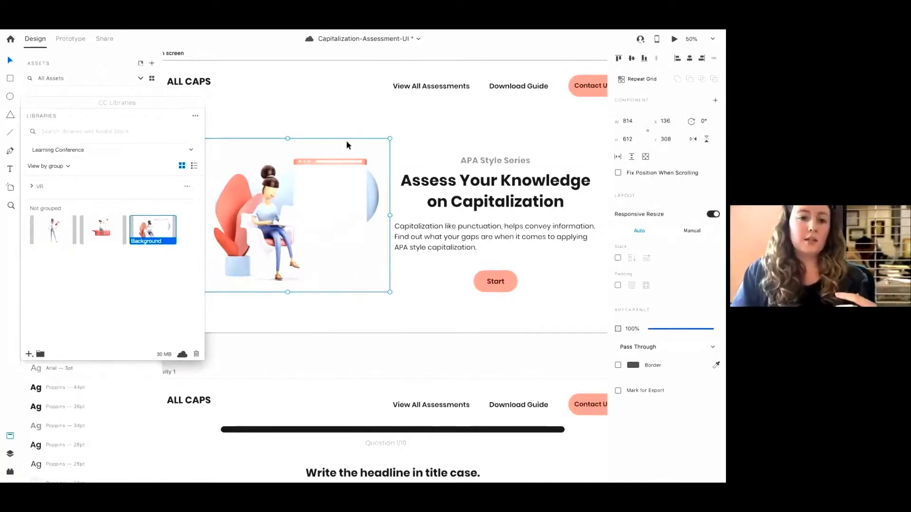
left_click(396, 328)
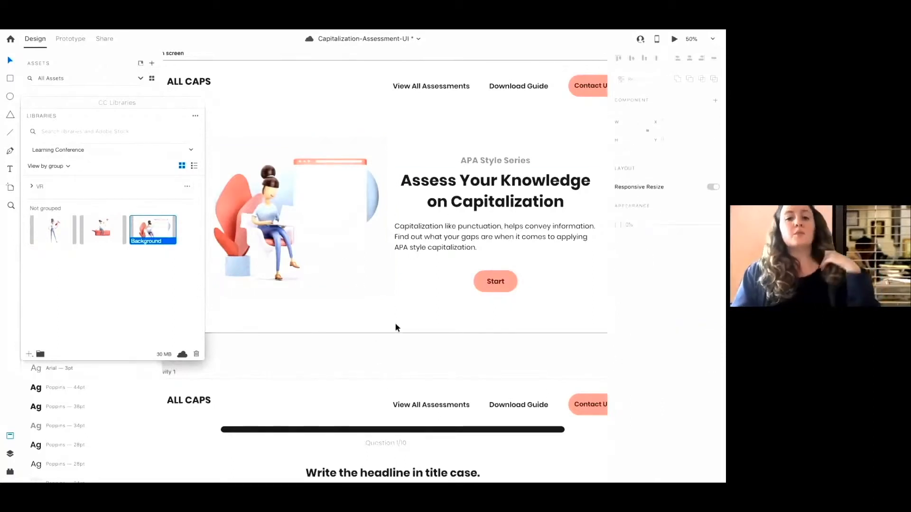
left_click(498, 241)
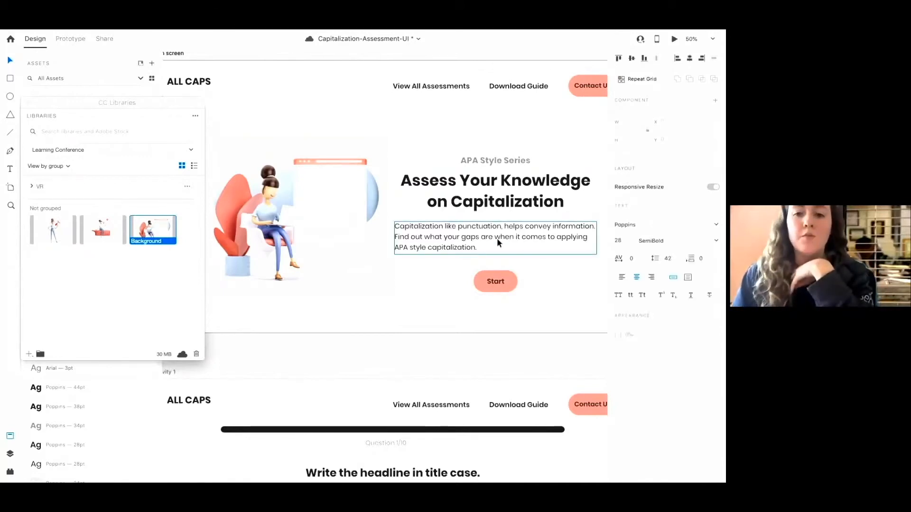
scroll(327, 316, "down", 3)
scroll(327, 316, "up", 3)
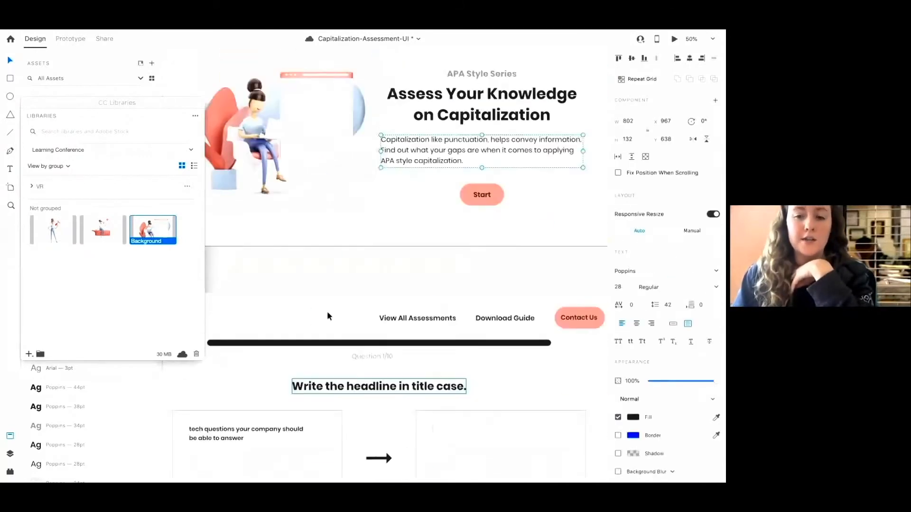
scroll(380, 259, "right", 2)
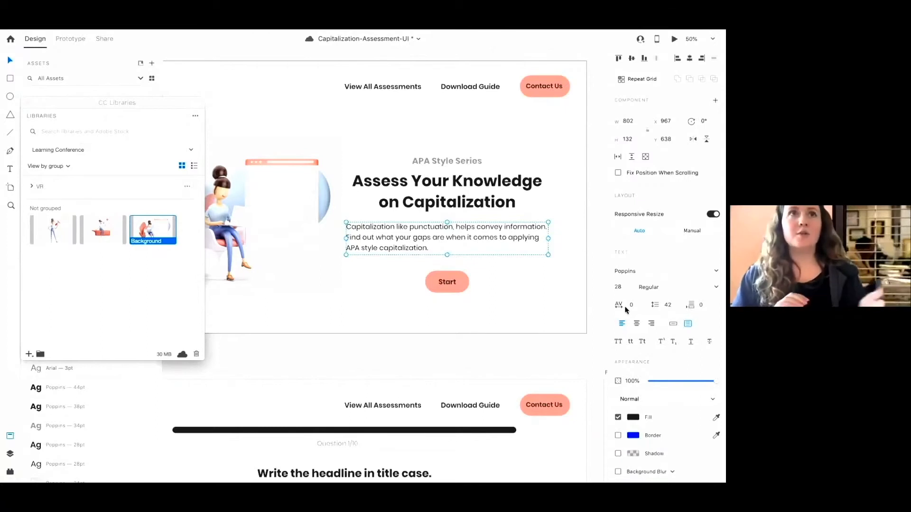
key("ctrl+s")
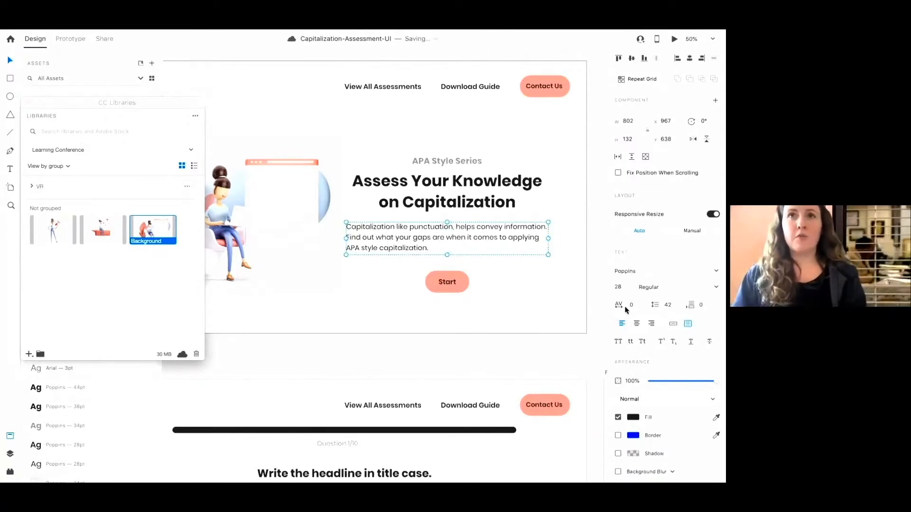
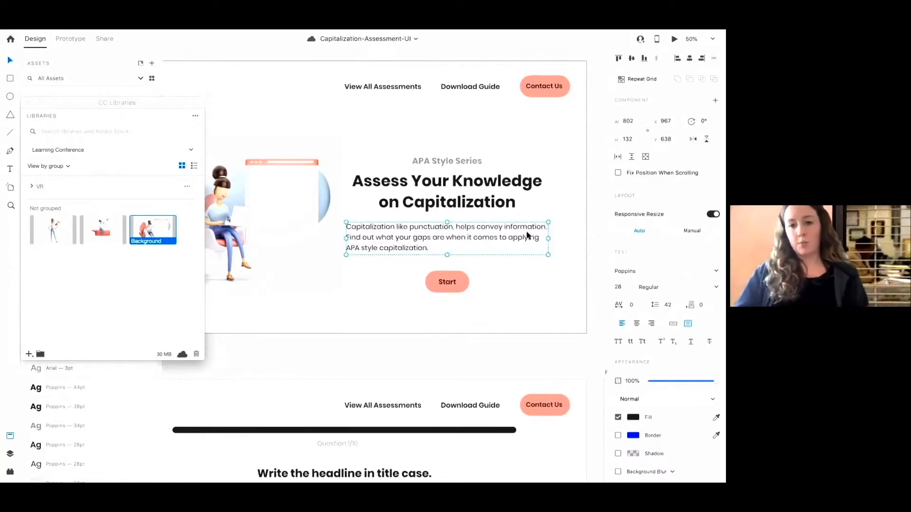
Try widening the Main screen paragraph text box past the artboard edge, then undo the resize
scroll(395, 236, "right", 5)
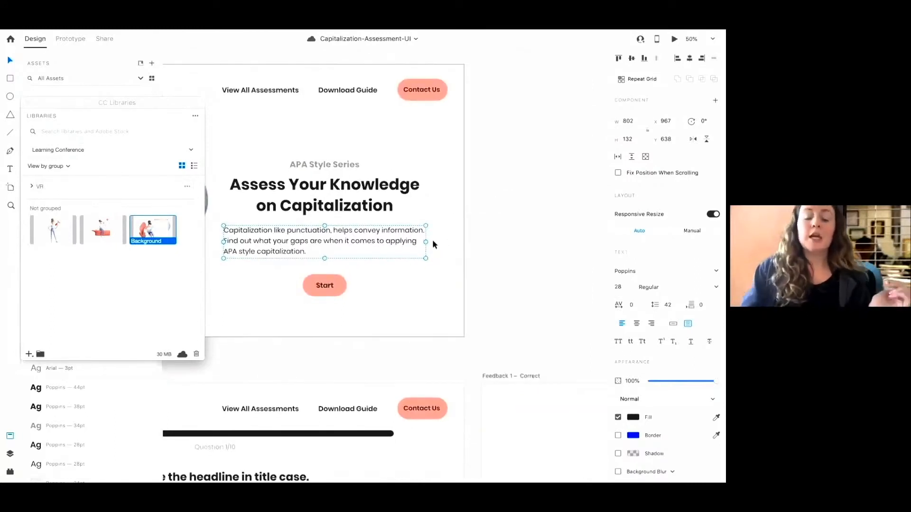
left_click_drag(426, 242, 624, 264)
scroll(506, 275, "left", 10)
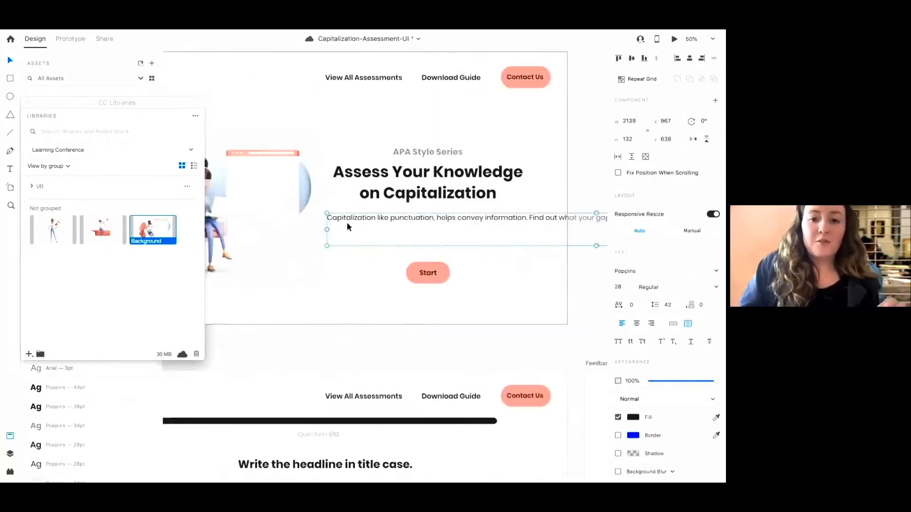
scroll(347, 221, "right", 10)
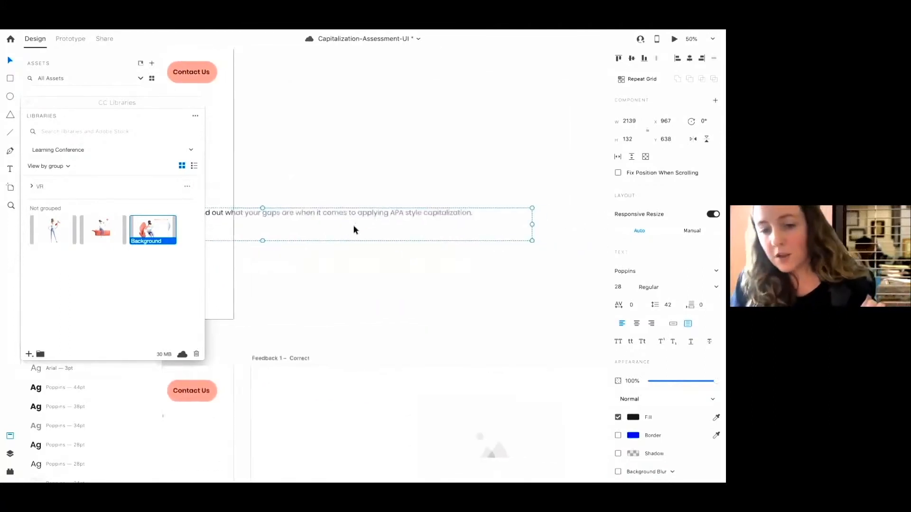
key("ctrl+z")
scroll(353, 224, "left", 10)
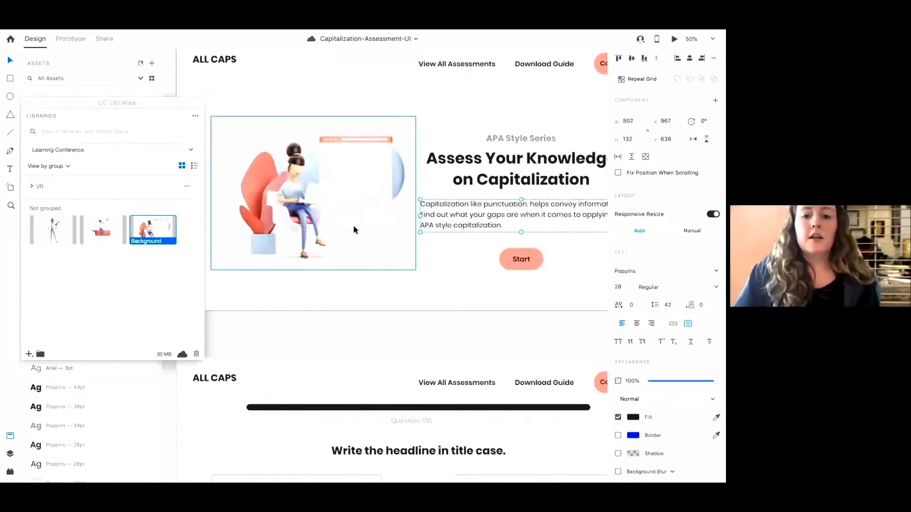
scroll(474, 257, "right", 1)
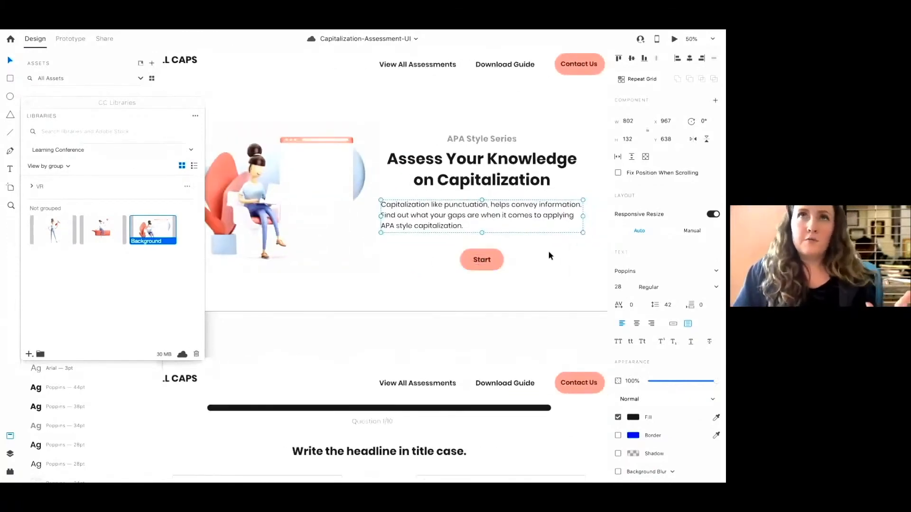
double_click(491, 211)
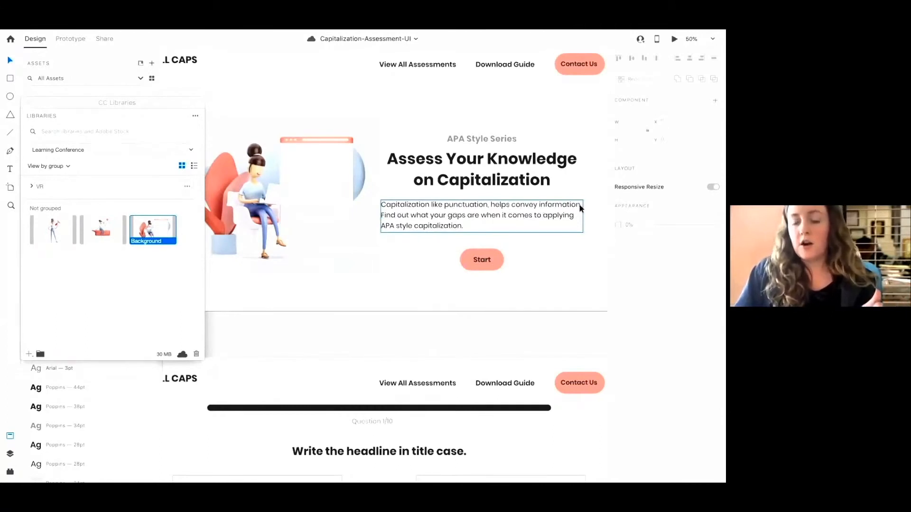
left_click(458, 313)
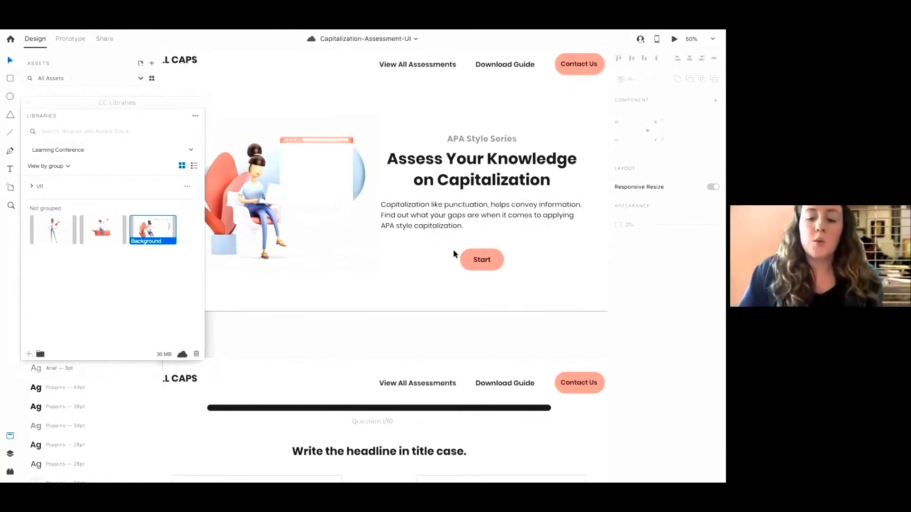
scroll(491, 226, "right", 3)
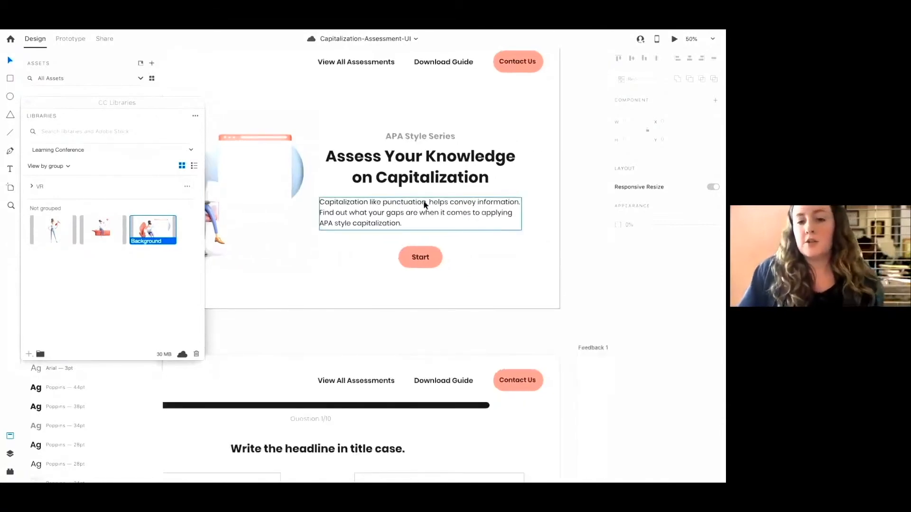
Set the paragraph's line spacing to 80, then undo the change
left_click(410, 207)
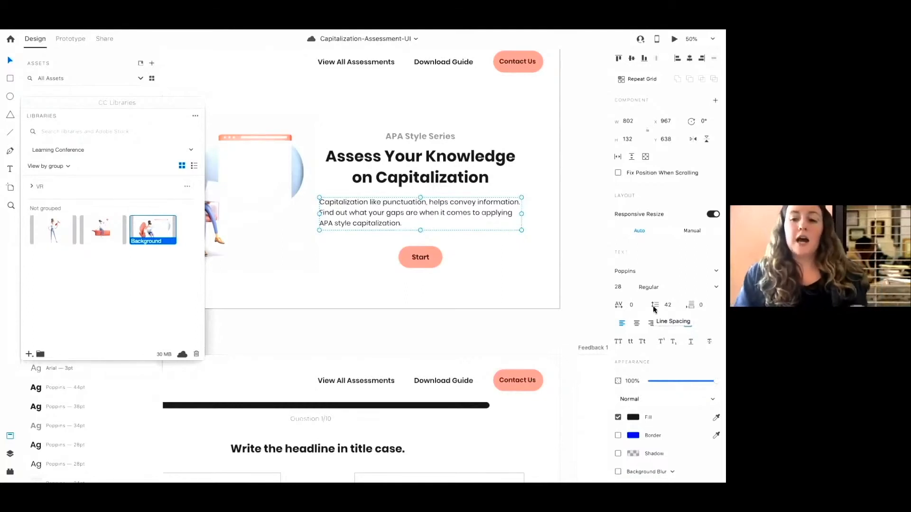
left_click(621, 287)
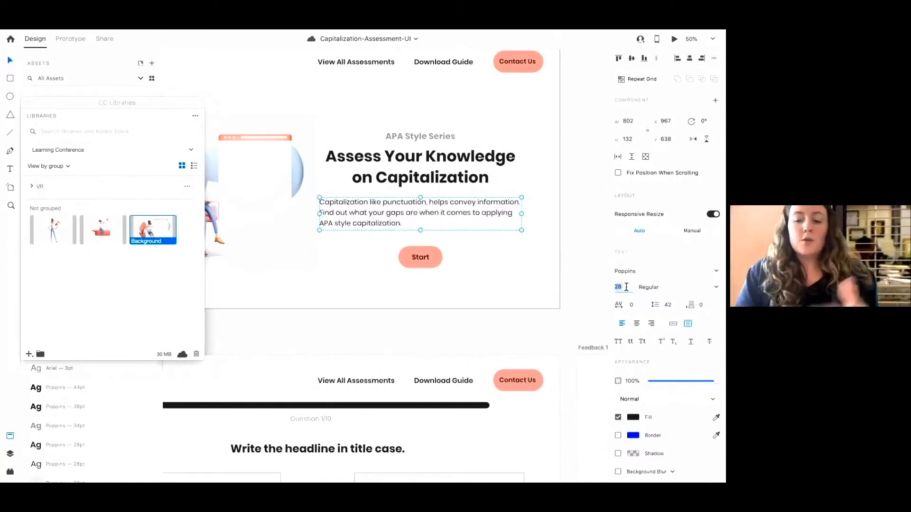
left_click(673, 304)
type("80")
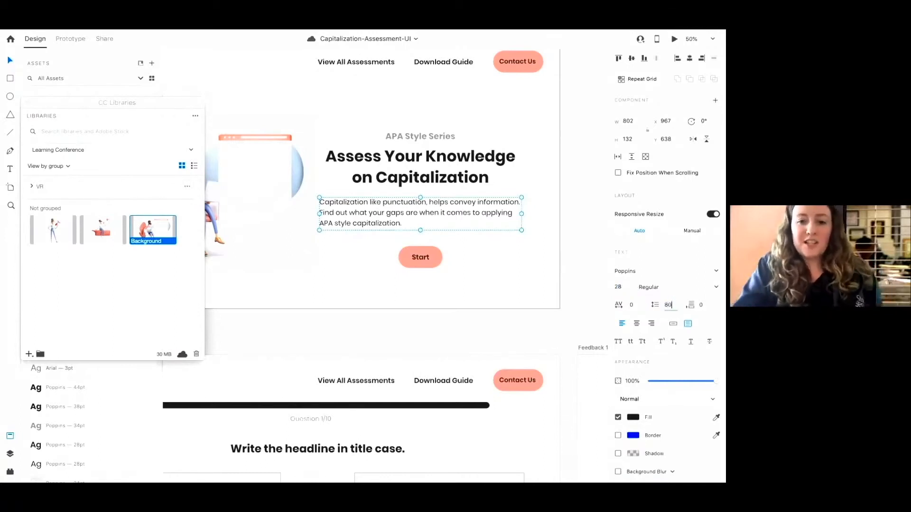
key("Return")
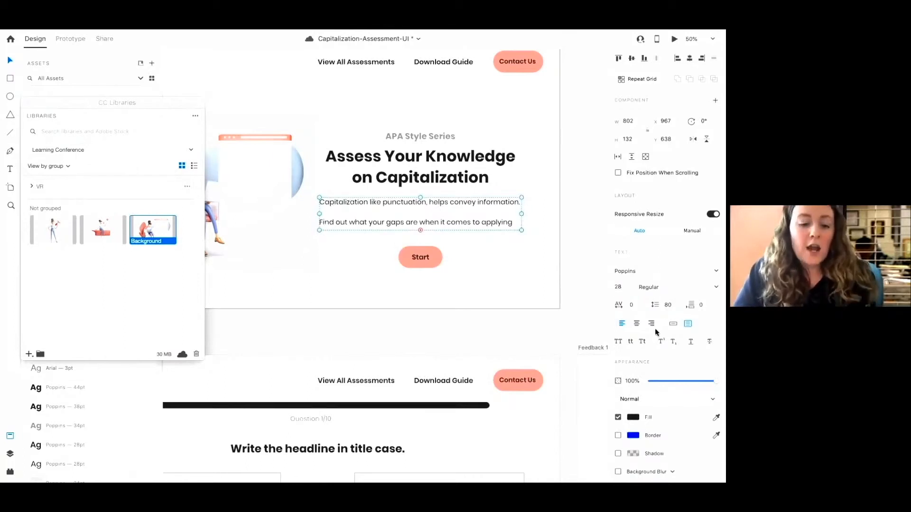
left_click(600, 329)
scroll(600, 329, "right", 1)
key("super+z")
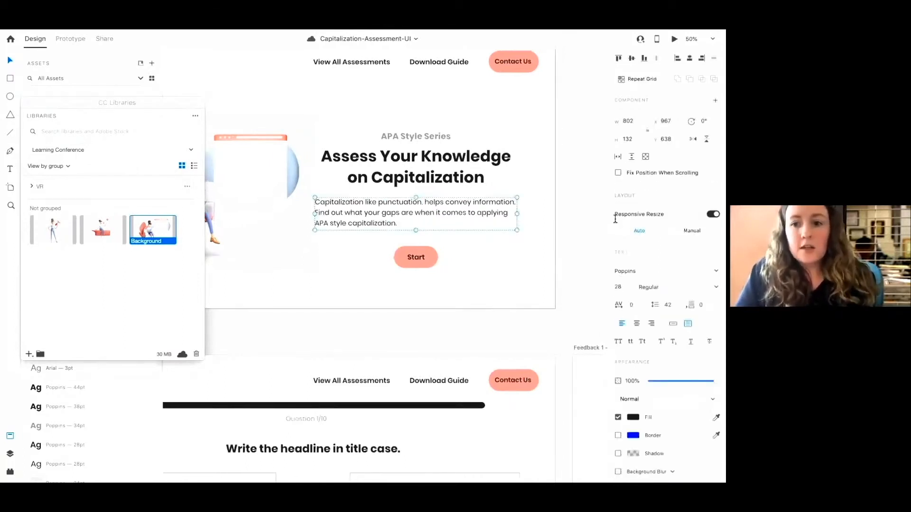
Set the paragraph's line spacing to 20, then undo the change
left_click(672, 307)
type("20")
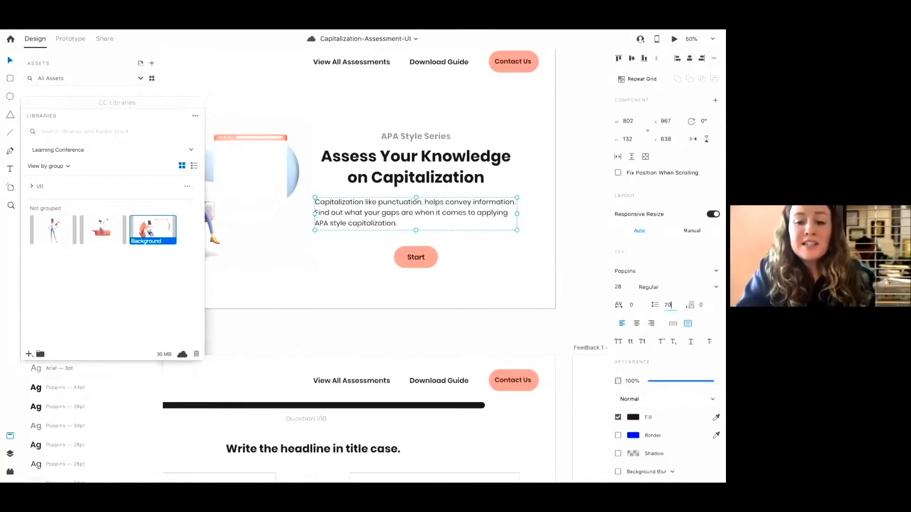
key("Return")
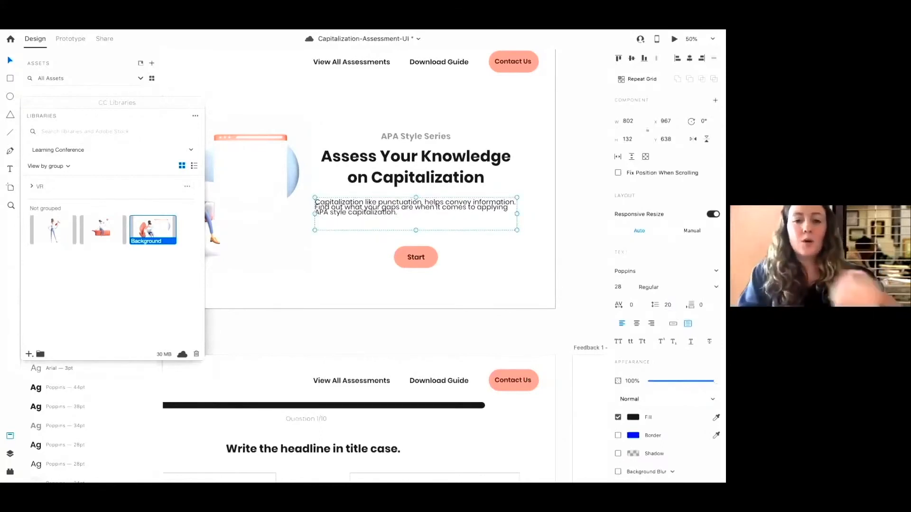
left_click(527, 284)
key("super+z")
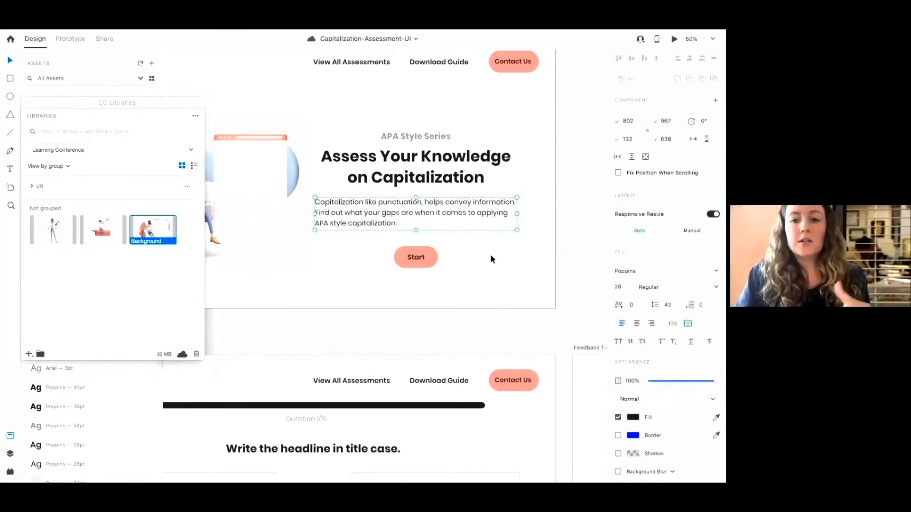
Examine the Main screen and Activity artboards across the canvas
left_click(491, 254)
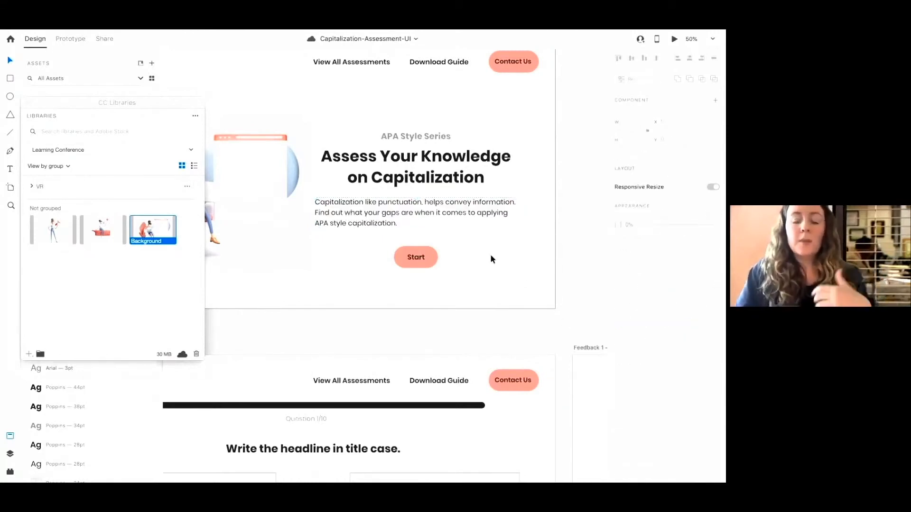
left_click(470, 215)
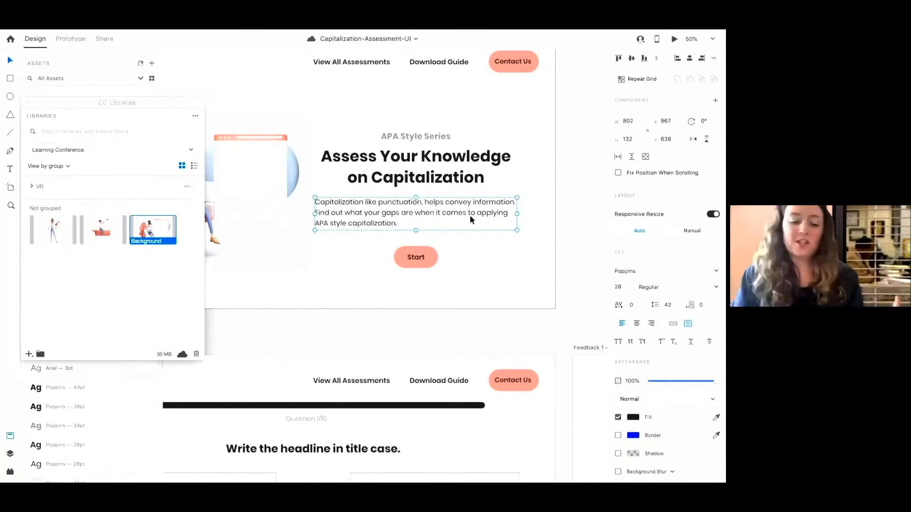
key("super+minus")
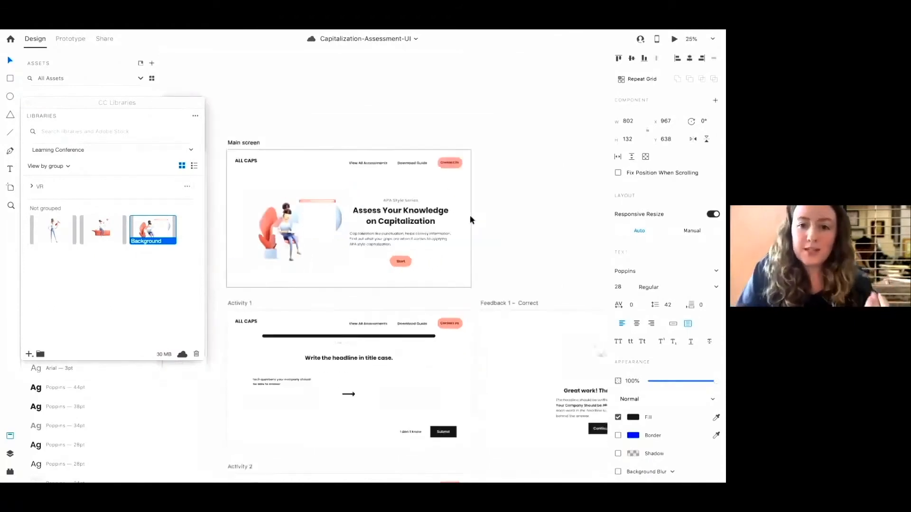
scroll(470, 217, "down", 3)
scroll(471, 218, "left", 2)
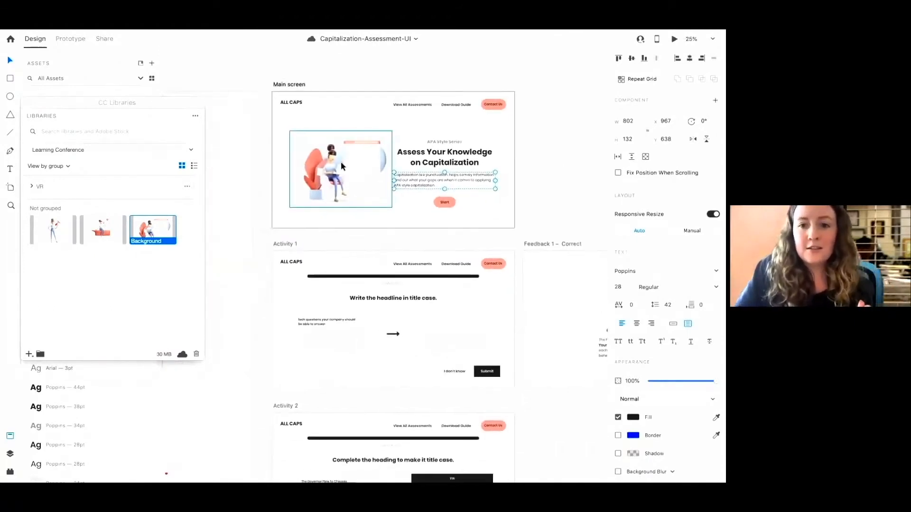
left_click(512, 166)
scroll(512, 166, "down", 6)
scroll(512, 166, "left", 1)
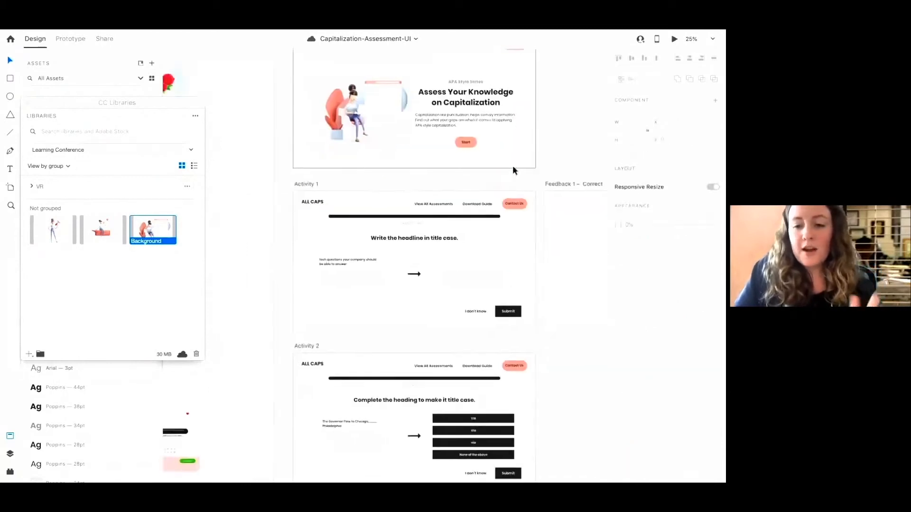
scroll(512, 165, "down", 1)
scroll(513, 165, "right", 2)
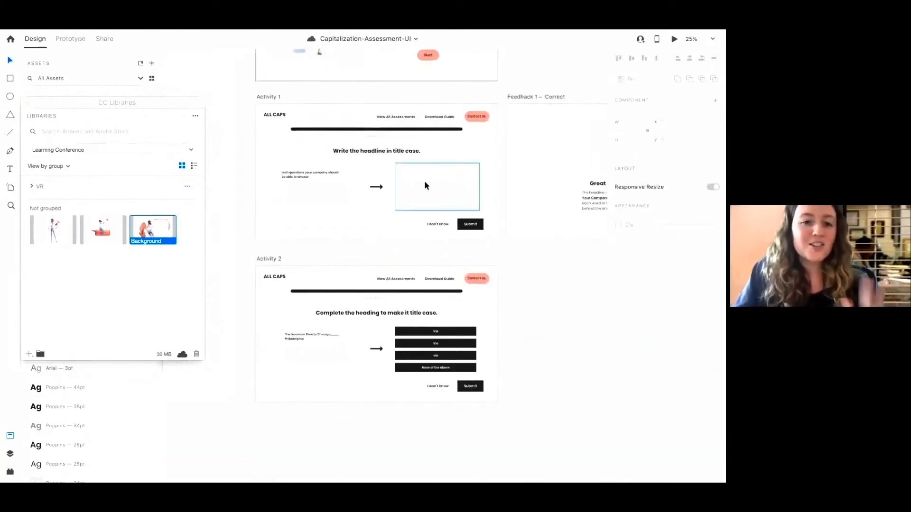
scroll(424, 180, "right", 1)
scroll(423, 195, "up", 3)
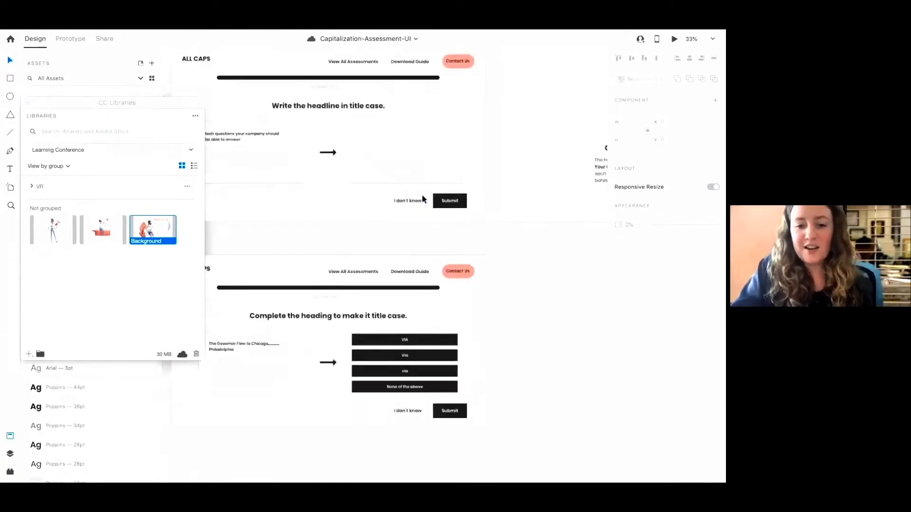
scroll(469, 291, "down", 4)
scroll(469, 290, "left", 1)
scroll(482, 257, "up", 15)
scroll(482, 257, "right", 4)
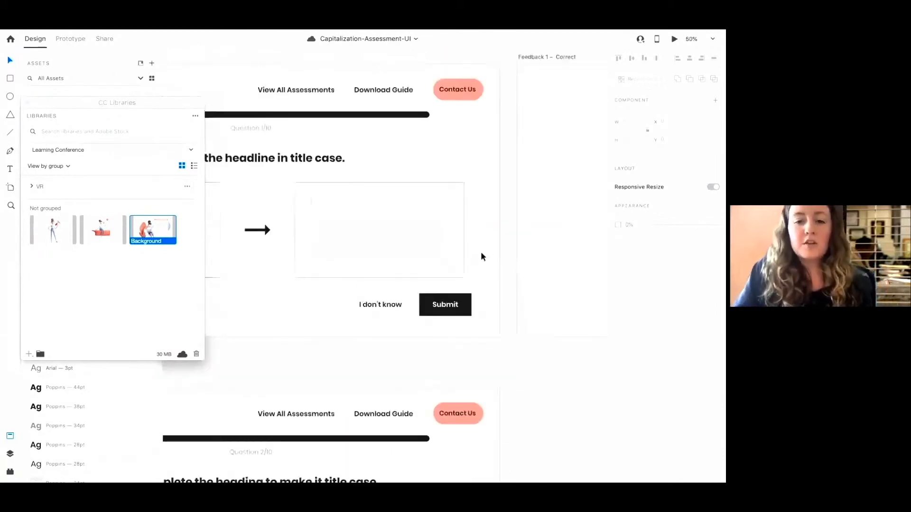
scroll(481, 253, "up", 1)
Move the CC Libraries panel aside and select the Main screen's Start button
left_click_drag(50, 101, 167, 239)
scroll(307, 147, "up", 3)
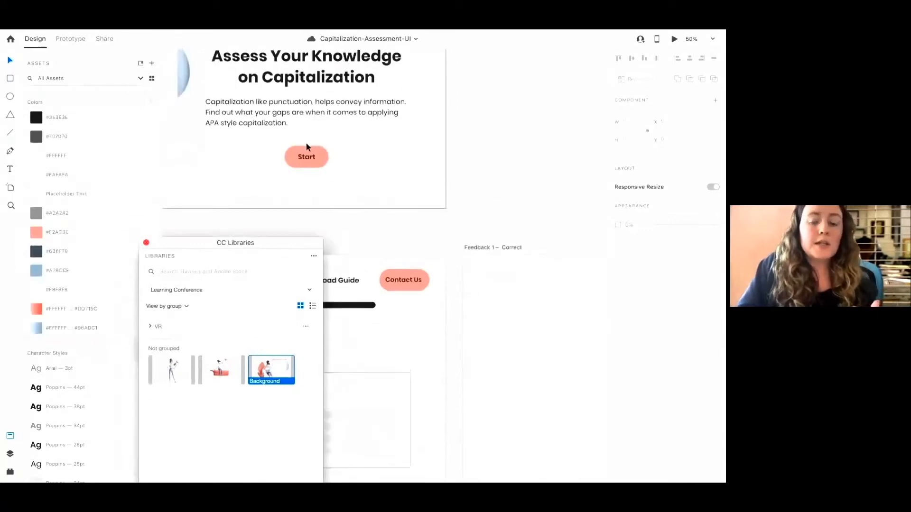
left_click(302, 152)
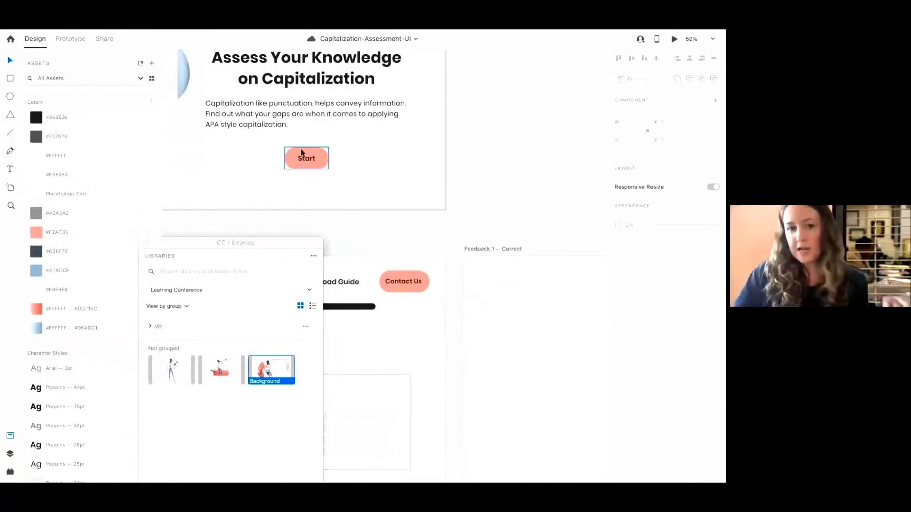
scroll(326, 173, "left", 3)
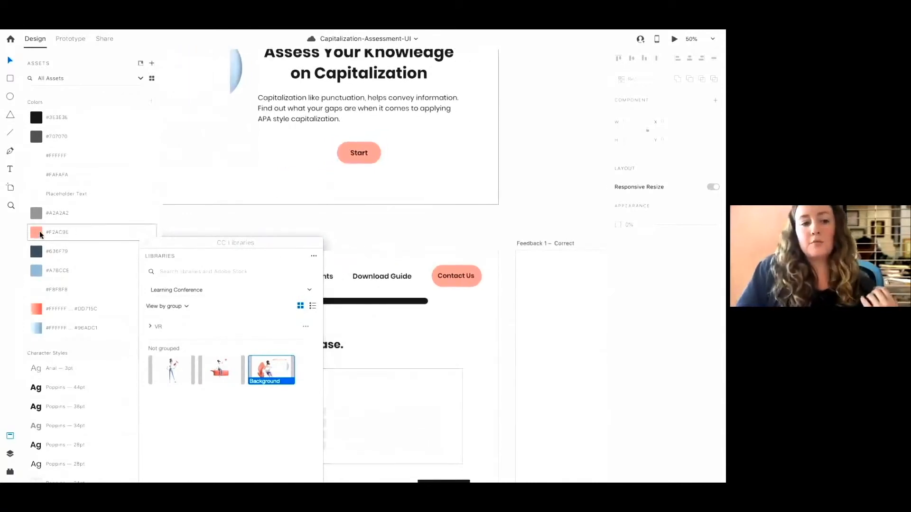
left_click(375, 154)
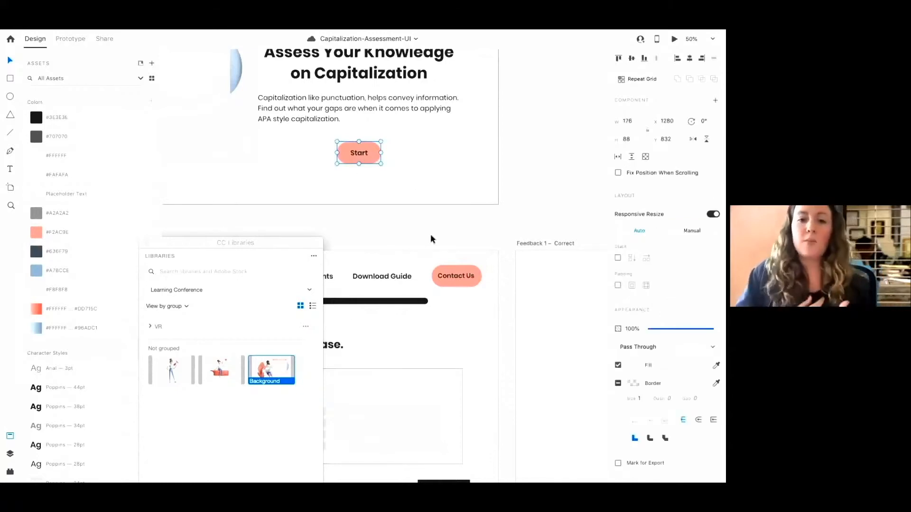
scroll(431, 234, "up", 5)
scroll(430, 234, "up", 3)
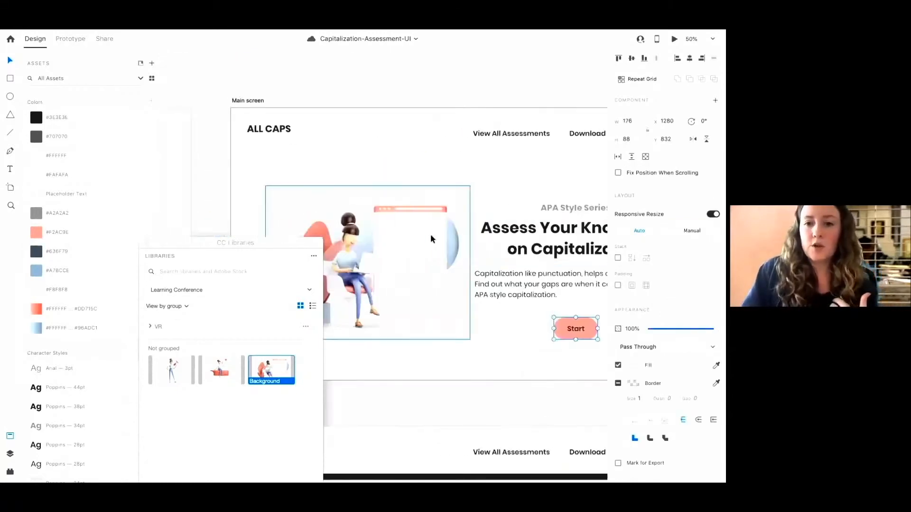
scroll(431, 234, "down", 3)
Move the CC Libraries panel again and close it
left_click_drag(274, 243, 201, 184)
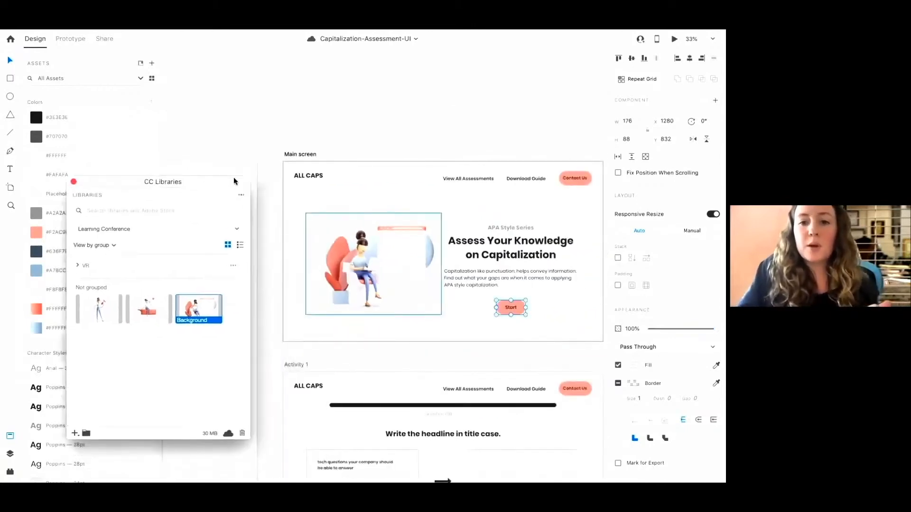
left_click(301, 155)
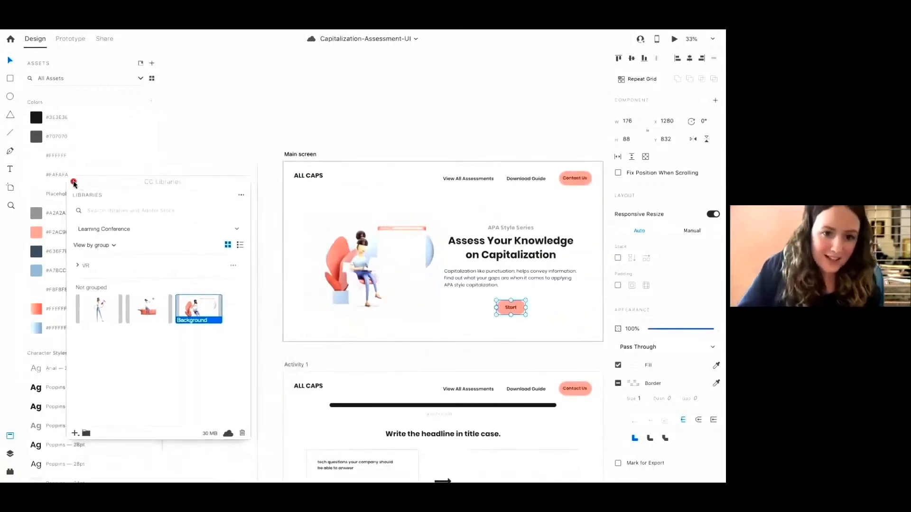
left_click(72, 182)
Select the Main screen artboard and open the Attention Insight plugin's options from the plugins list
left_click(306, 156)
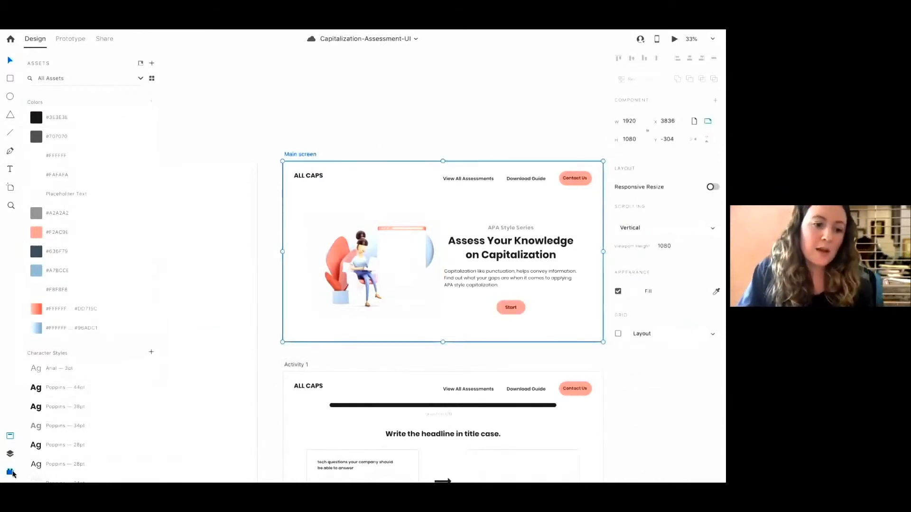
left_click(11, 472)
scroll(414, 245, "right", 3)
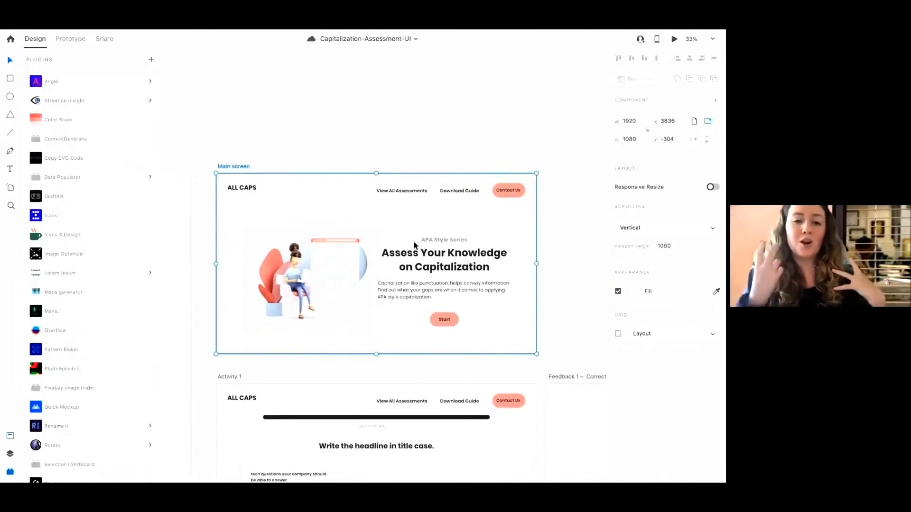
left_click(77, 101)
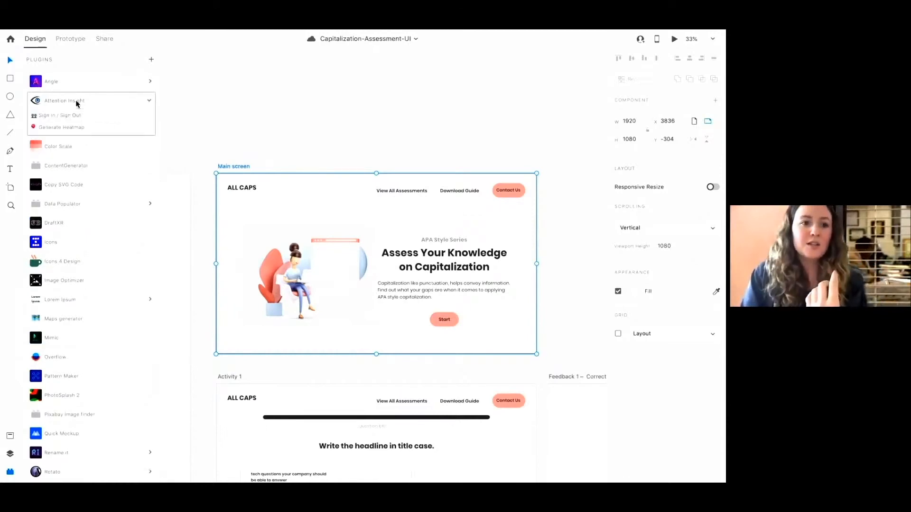
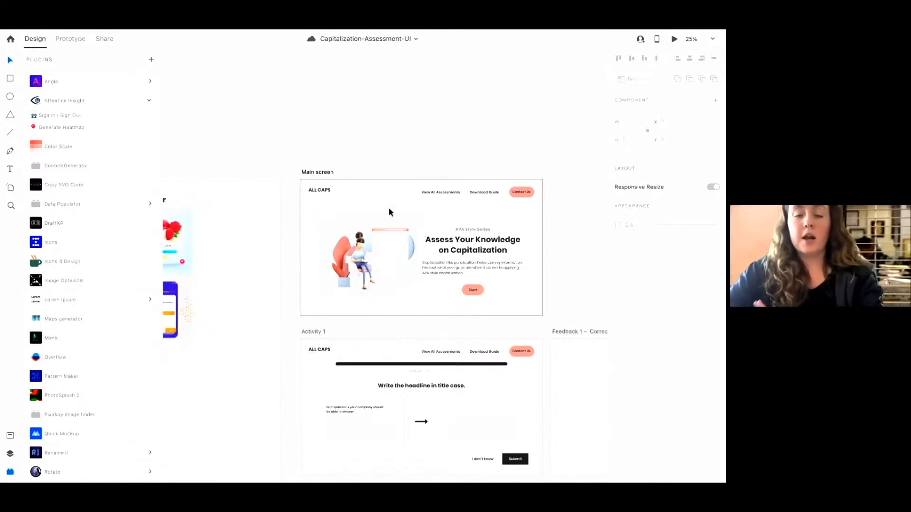
Open Share mode and review the link settings, keeping the Design Review view setting and access for anyone with the link
left_click(322, 175)
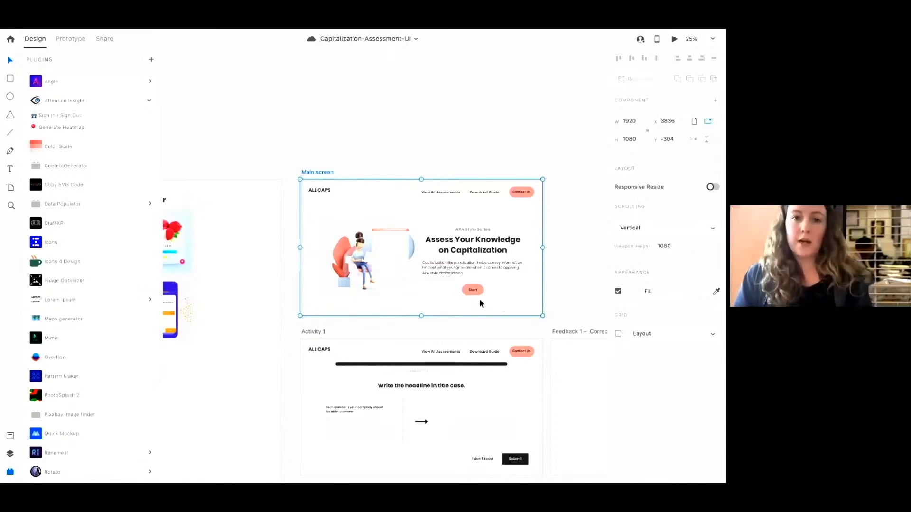
left_click(391, 305)
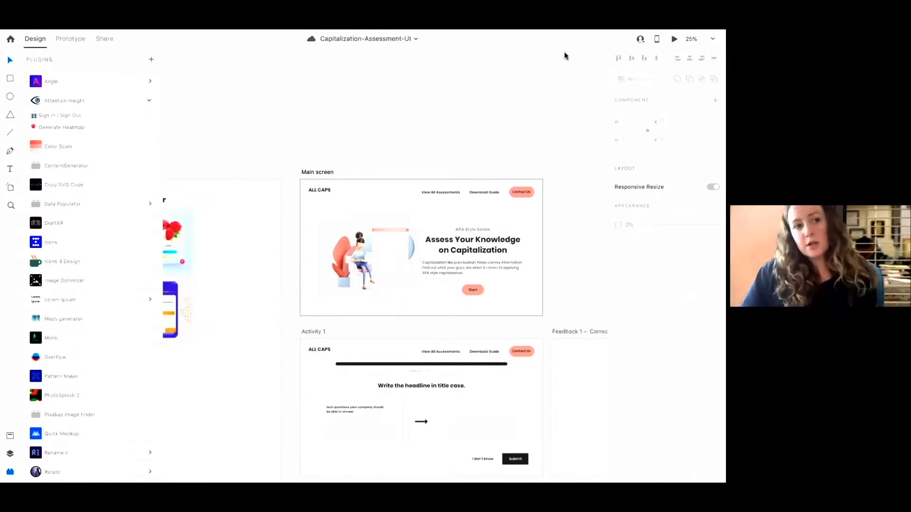
mouse_move(546, 31)
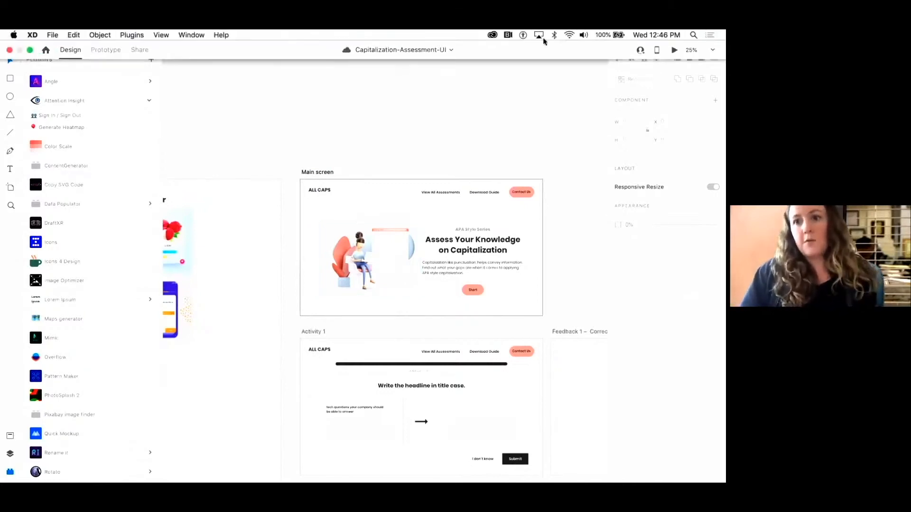
left_click(142, 52)
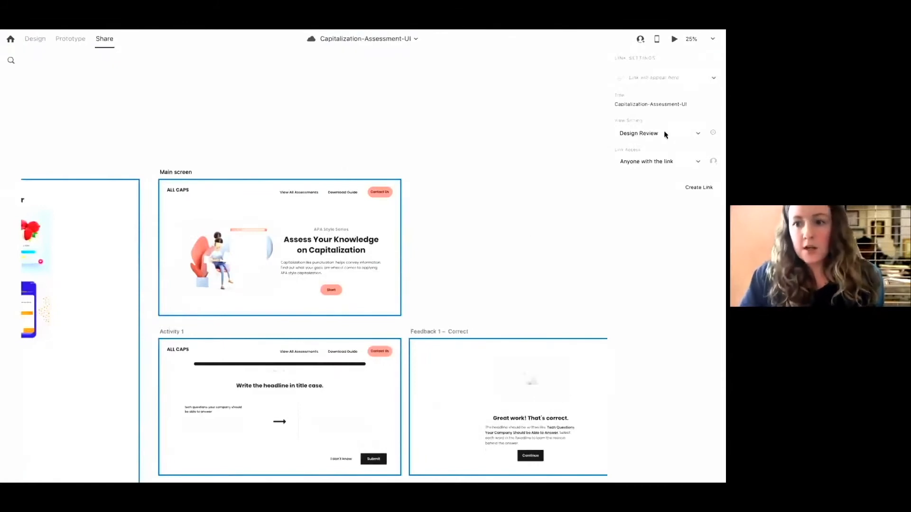
left_click(658, 164)
left_click(645, 161)
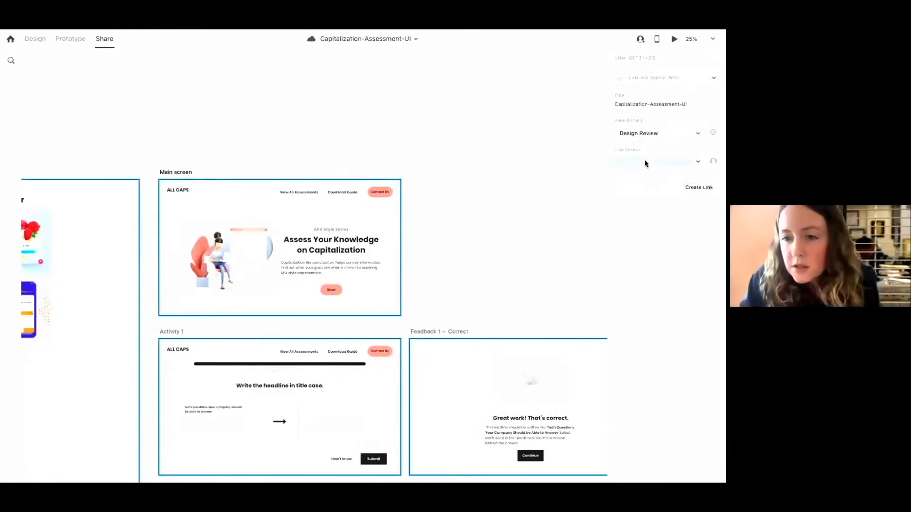
left_click(654, 136)
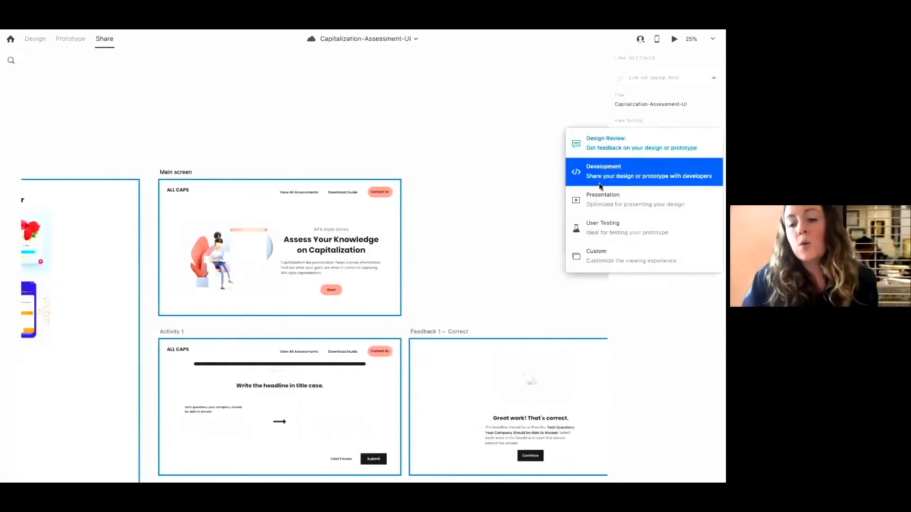
left_click(598, 147)
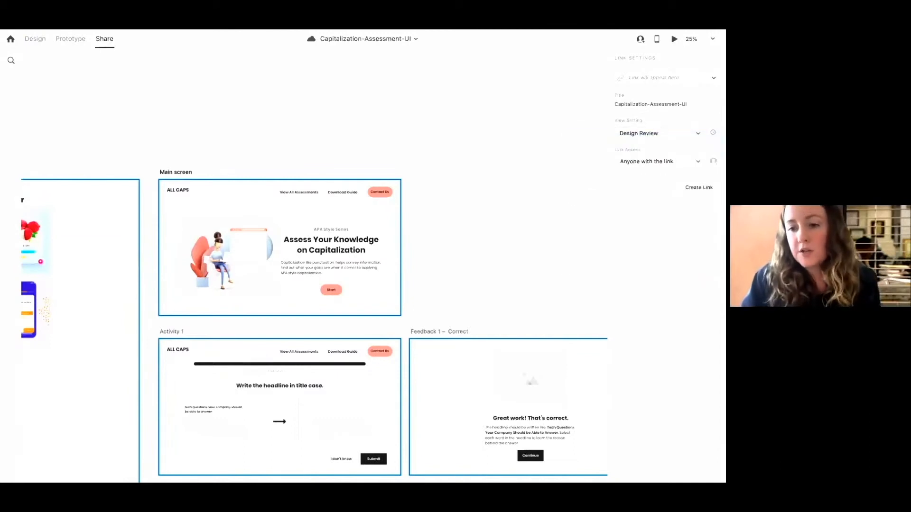
Try twice to create a share link for the document, dismissing the error each time
left_click(687, 190)
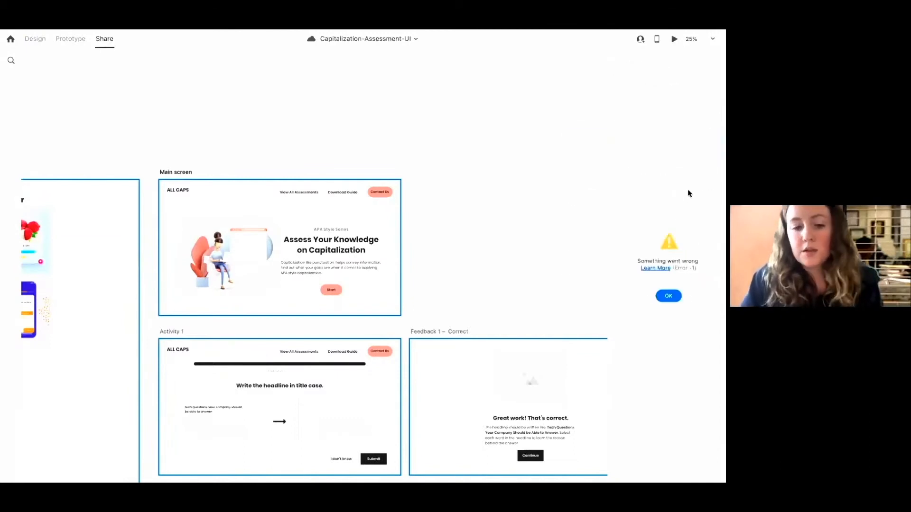
left_click(669, 295)
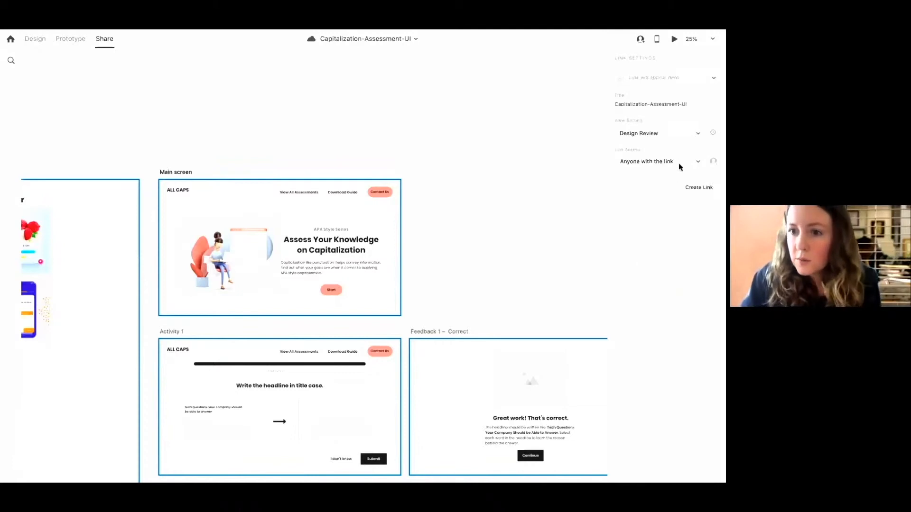
left_click(693, 188)
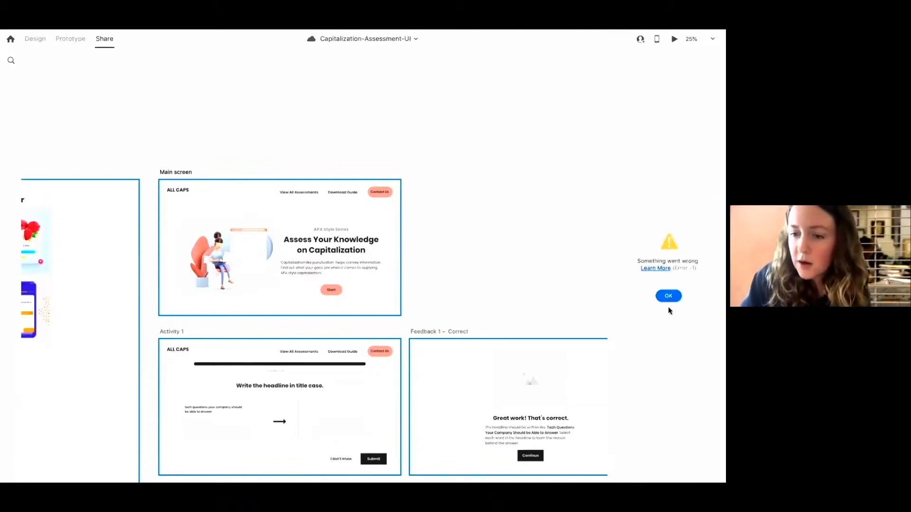
left_click(669, 295)
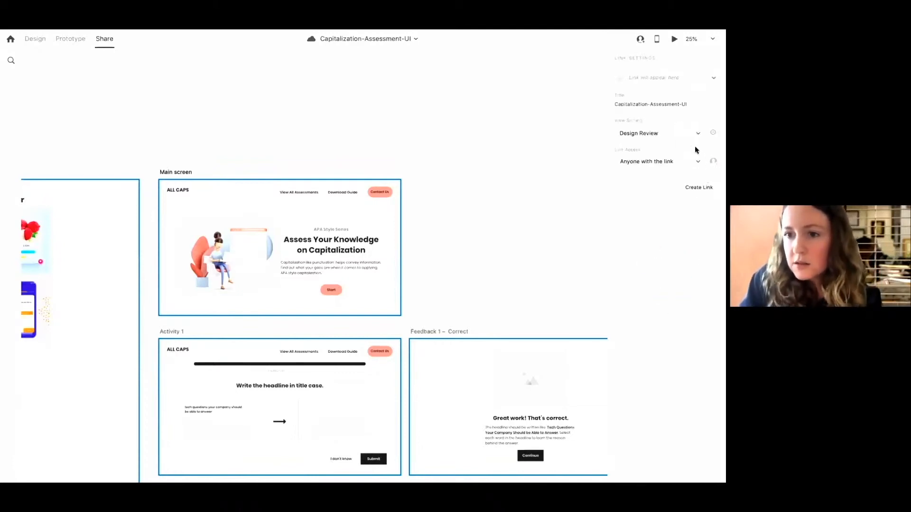
Retry creating the share link, read the error's help article in the browser, and return to XD to dismiss it
left_click(642, 38)
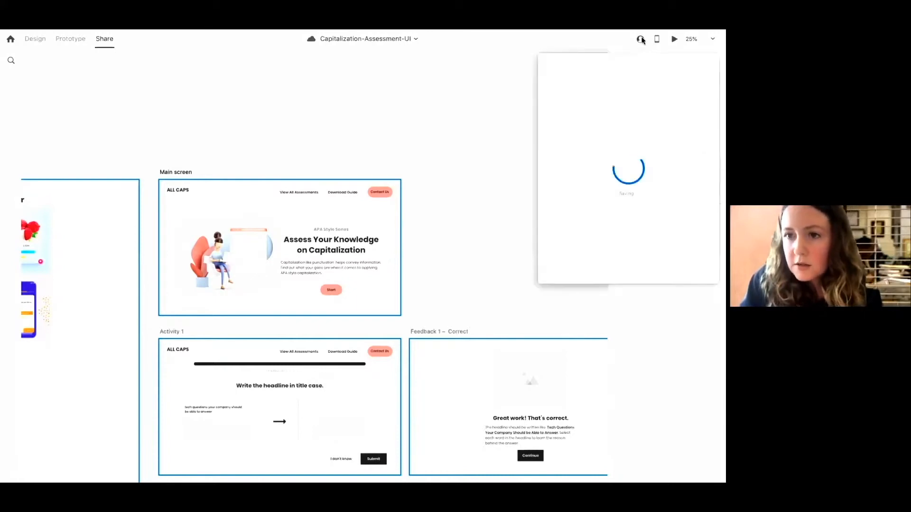
left_click(462, 133)
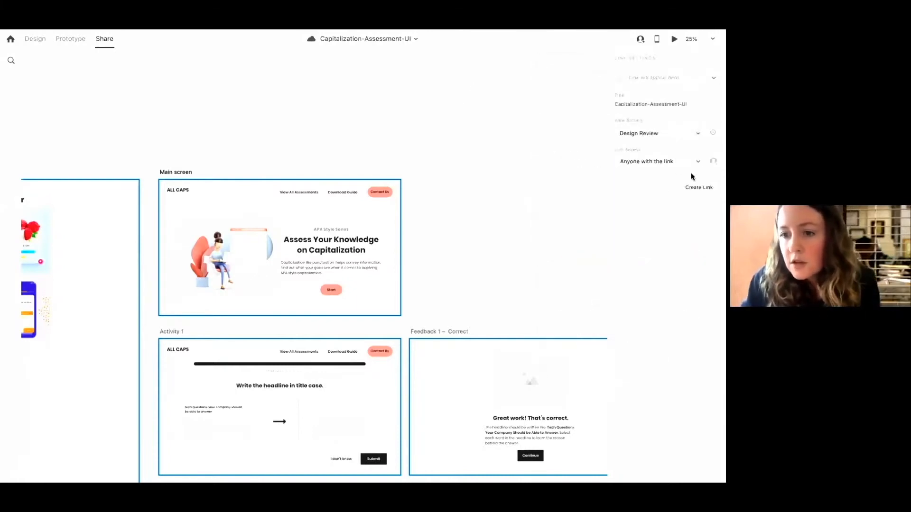
left_click(691, 187)
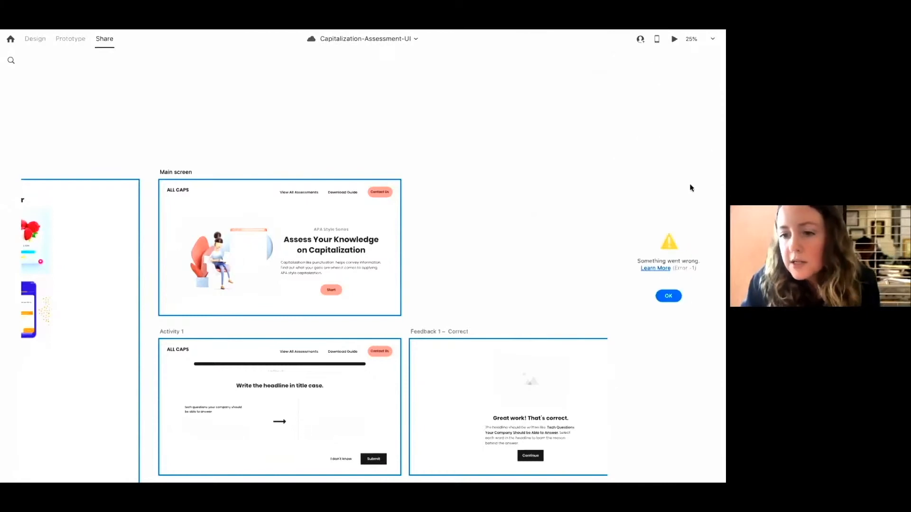
left_click(656, 269)
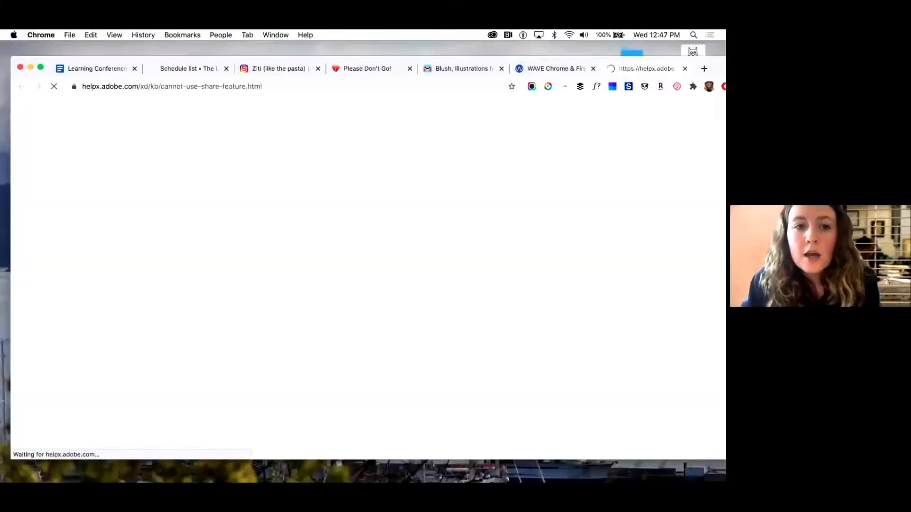
mouse_move(429, 478)
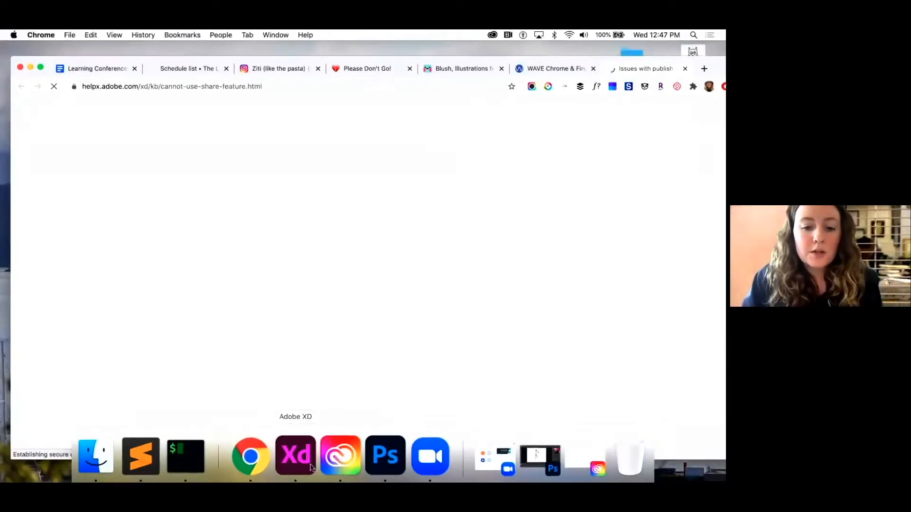
left_click(294, 465)
left_click(667, 295)
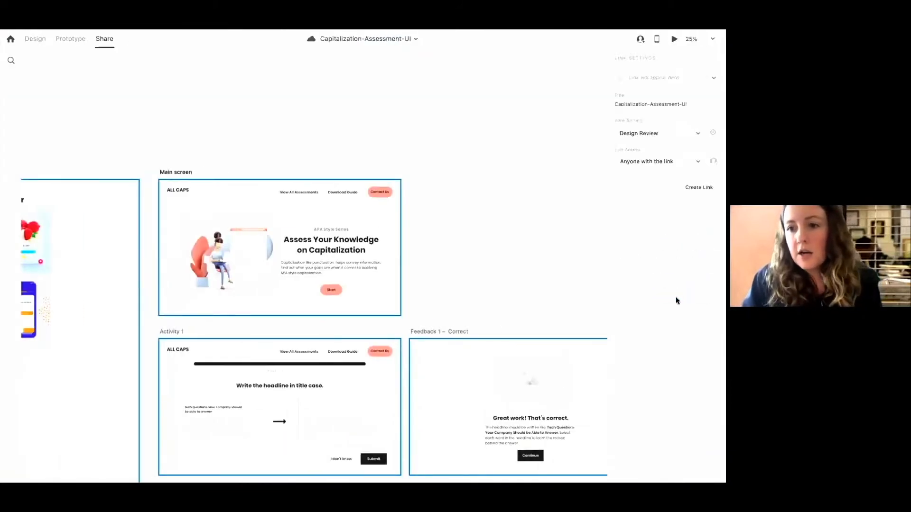
Return to Design mode, select the Main screen's Start button, and open the Layers panel
mouse_move(569, 33)
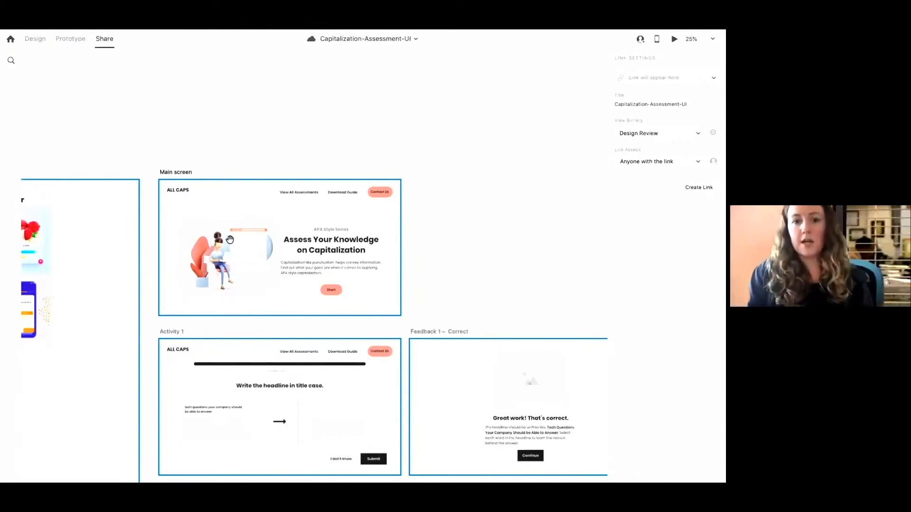
scroll(284, 251, "left", 3)
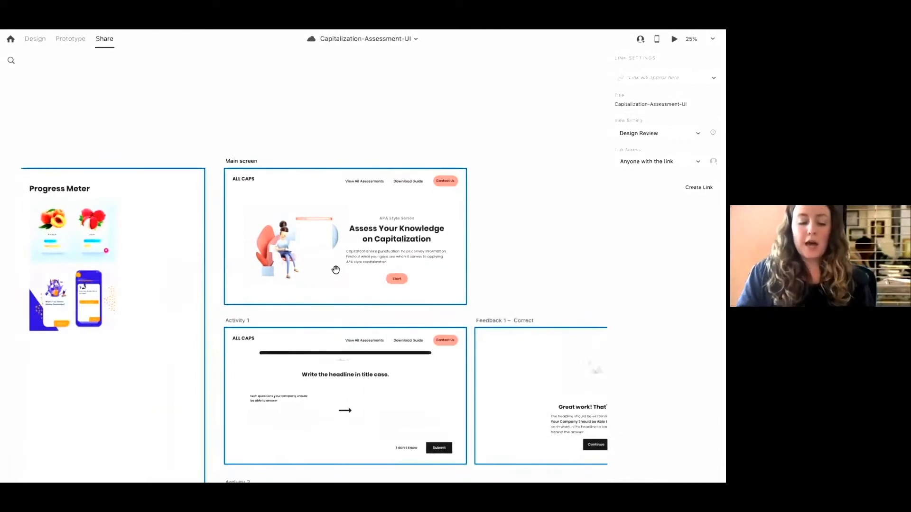
scroll(336, 269, "up", 2)
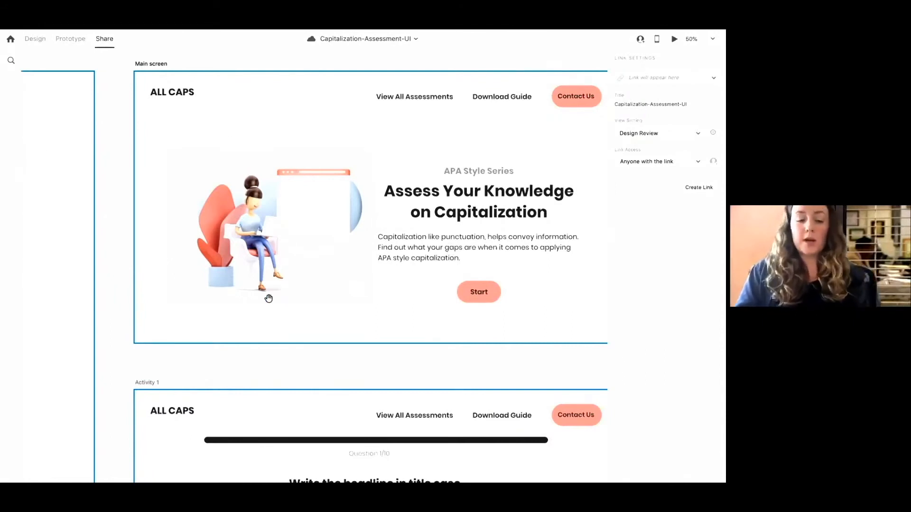
key("super+minus")
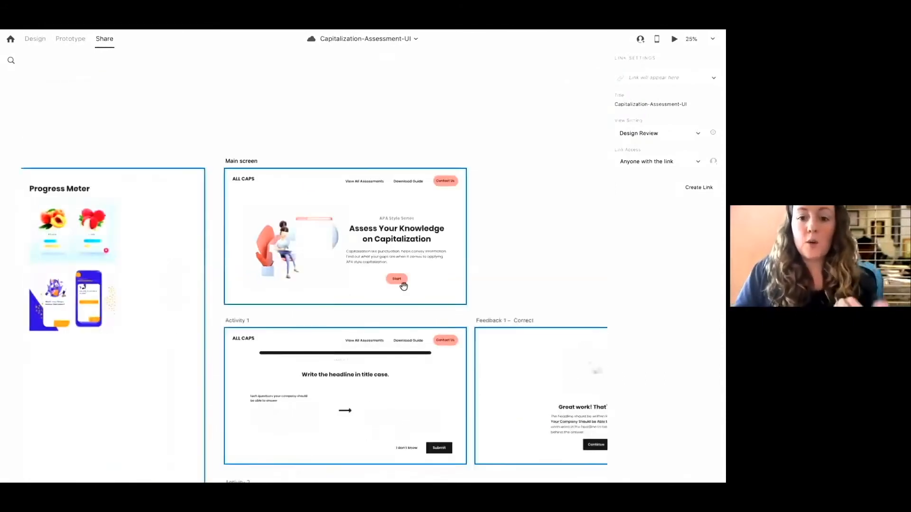
left_click(36, 40)
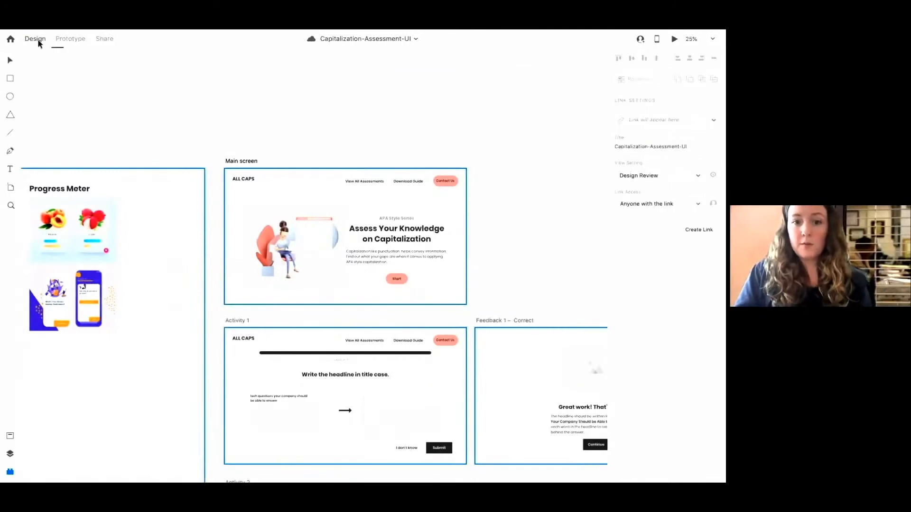
left_click(538, 282)
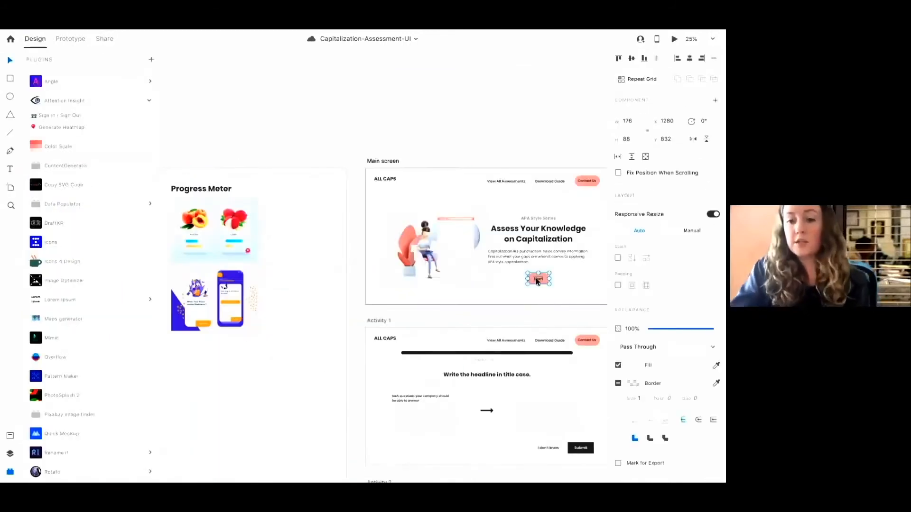
scroll(538, 282, "up", 3)
scroll(537, 282, "right", 3)
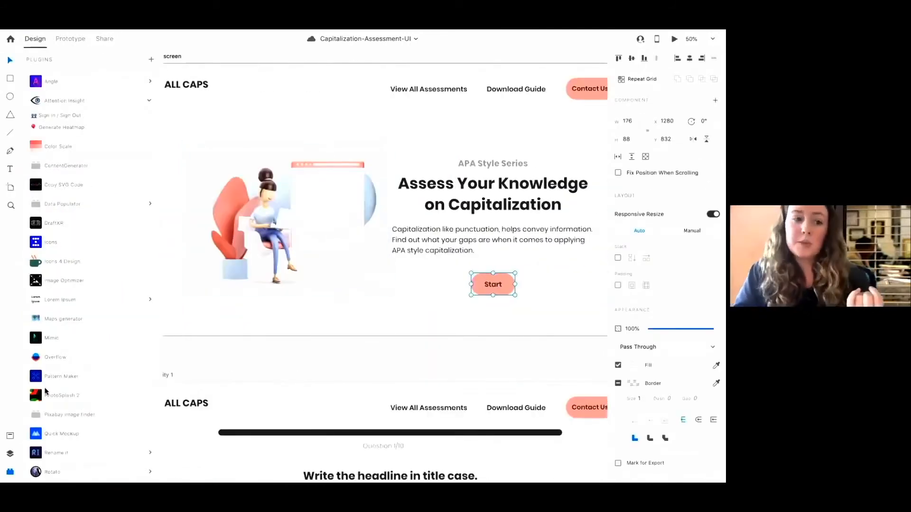
left_click(10, 438)
left_click(10, 453)
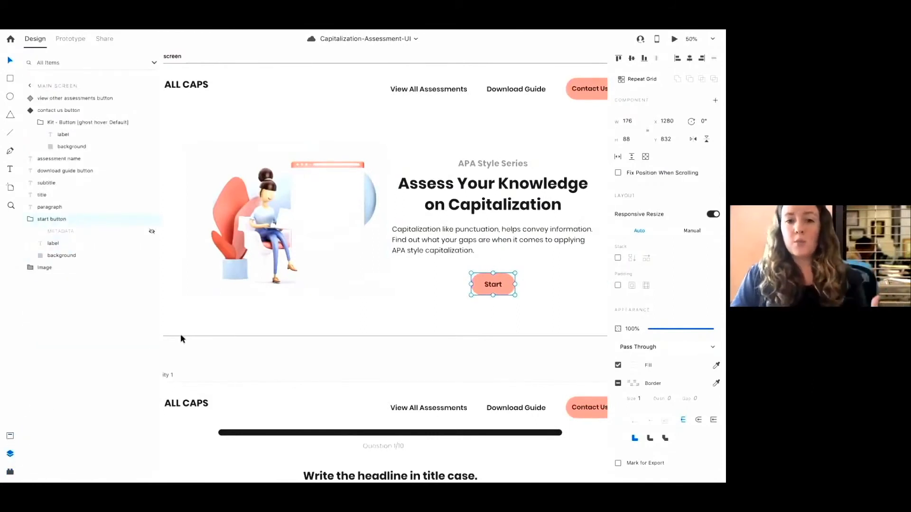
Examine the Main screen artboard and the neighbouring Activity and Feedback artboards on the canvas
left_click(434, 137)
left_click(435, 139)
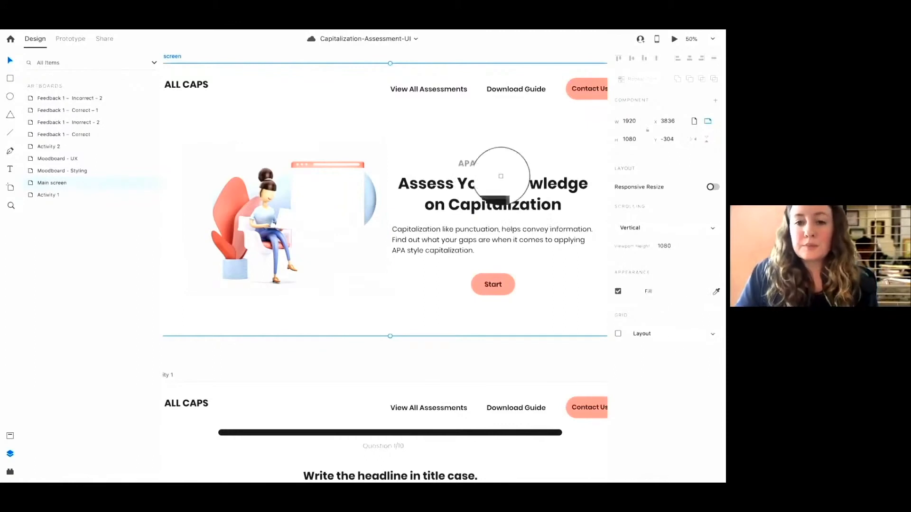
left_click(379, 154)
left_click(433, 133)
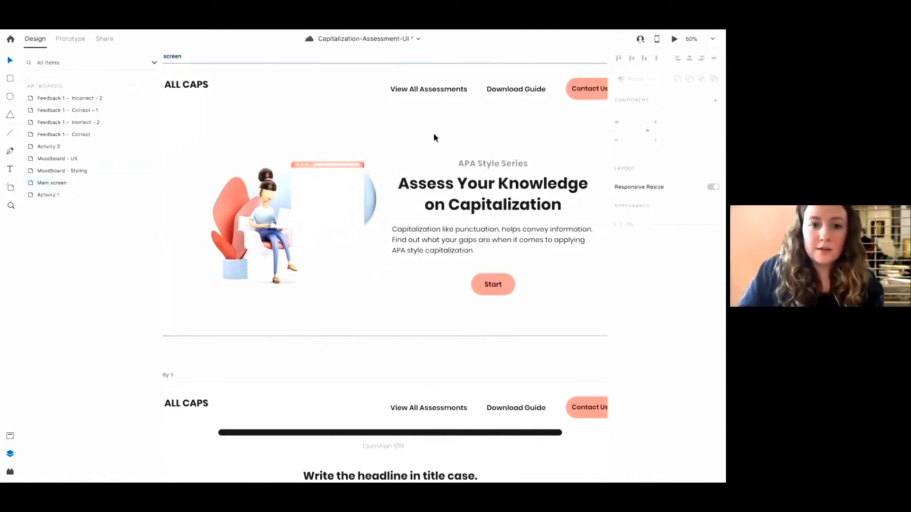
key("ctrl+minus")
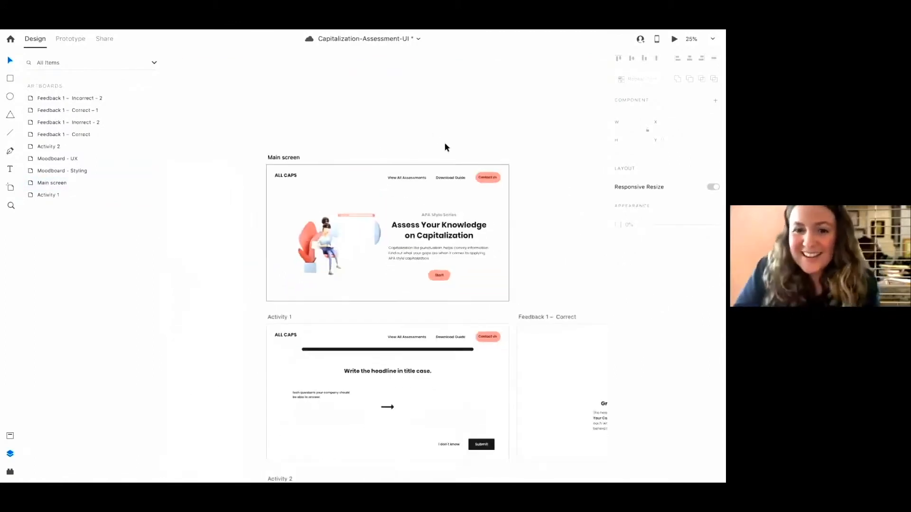
scroll(455, 161, "down", 7)
scroll(455, 161, "right", 7)
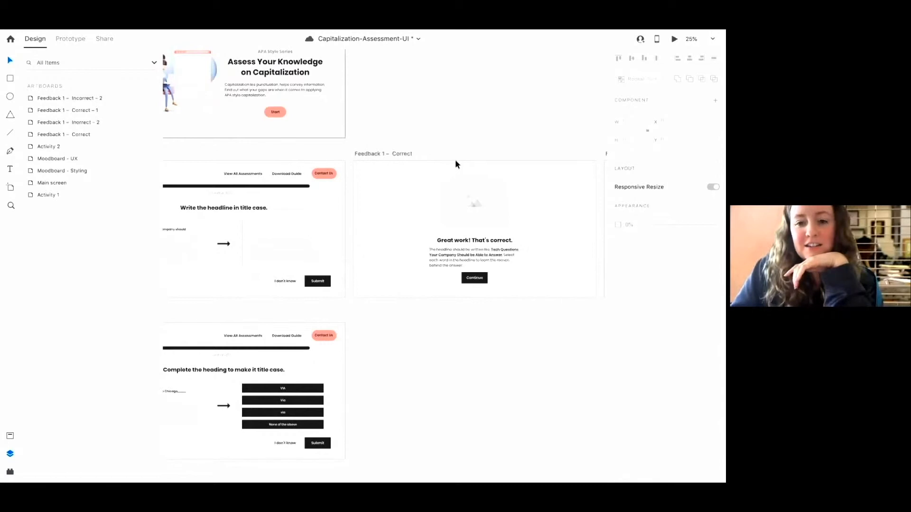
scroll(456, 164, "up", 5)
scroll(455, 164, "left", 5)
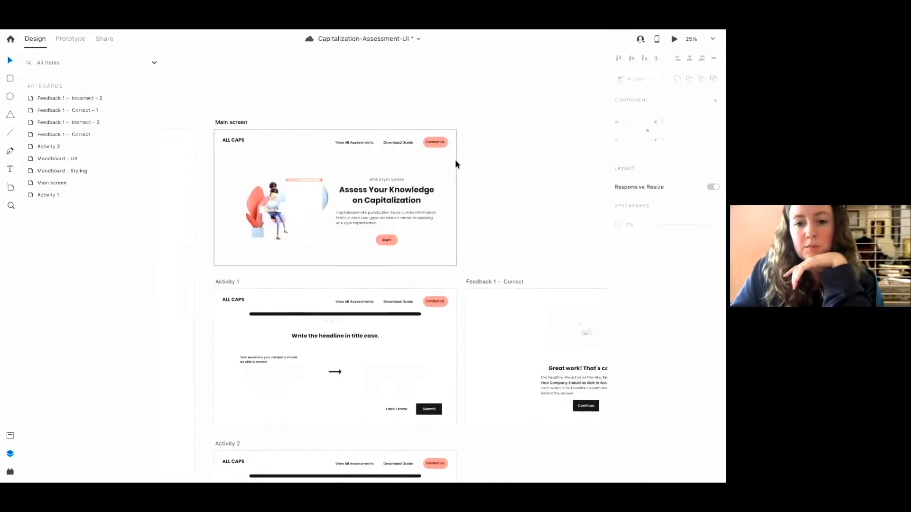
Save the document
key("ctrl+s")
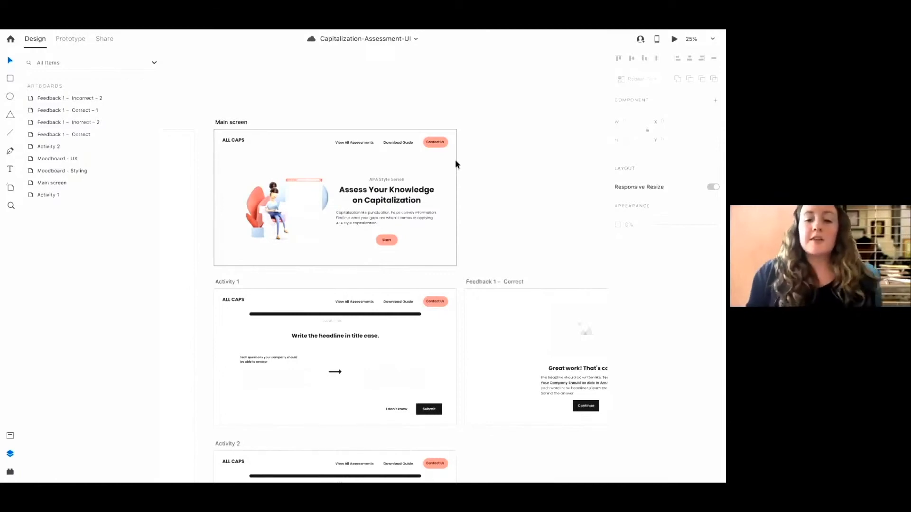
scroll(456, 270, "right", 4)
scroll(456, 271, "down", 1)
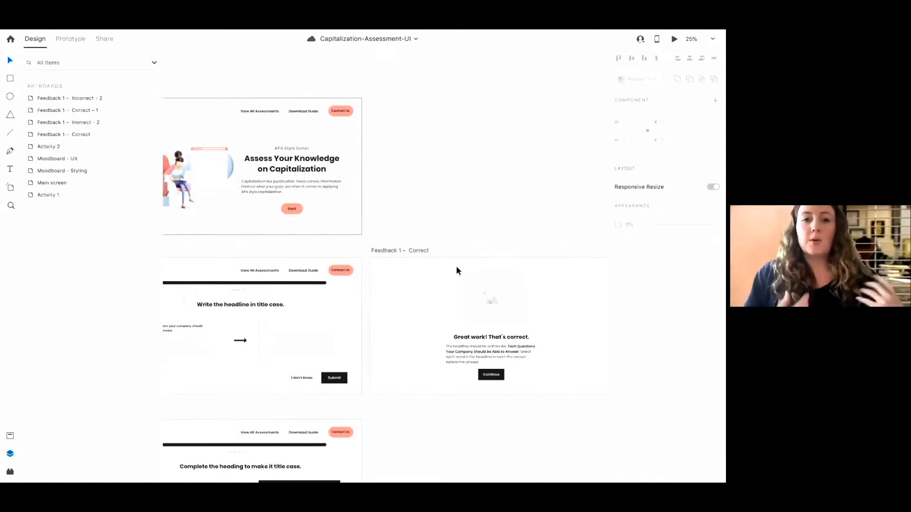
scroll(264, 175, "left", 4)
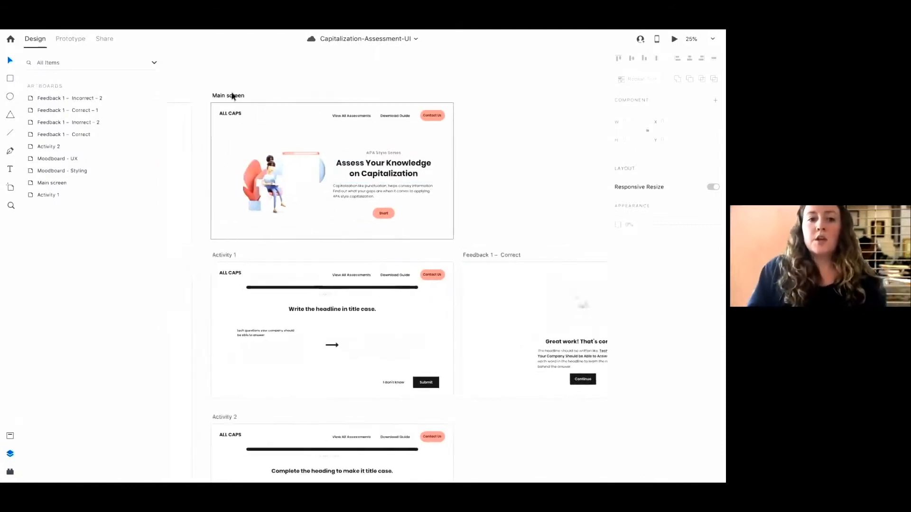
Select the Main screen artboard and switch to Prototype mode
left_click(233, 95)
mouse_move(217, 31)
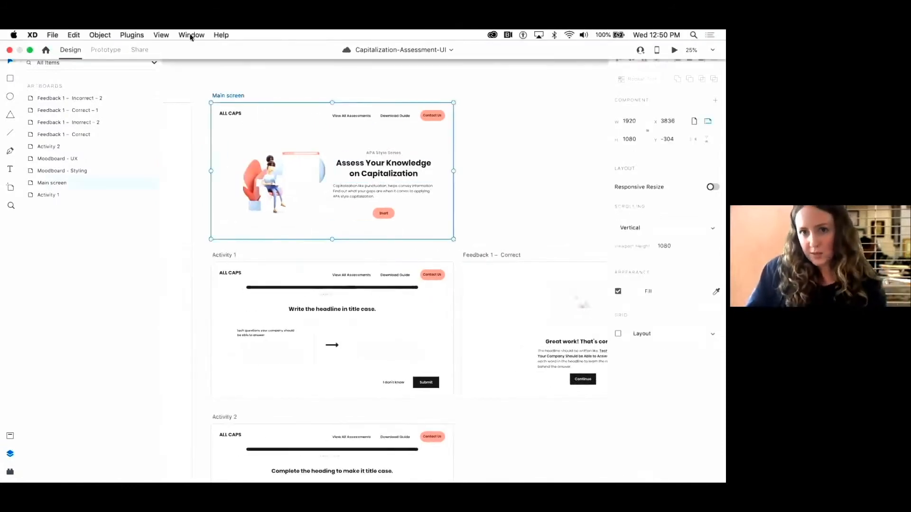
left_click(101, 49)
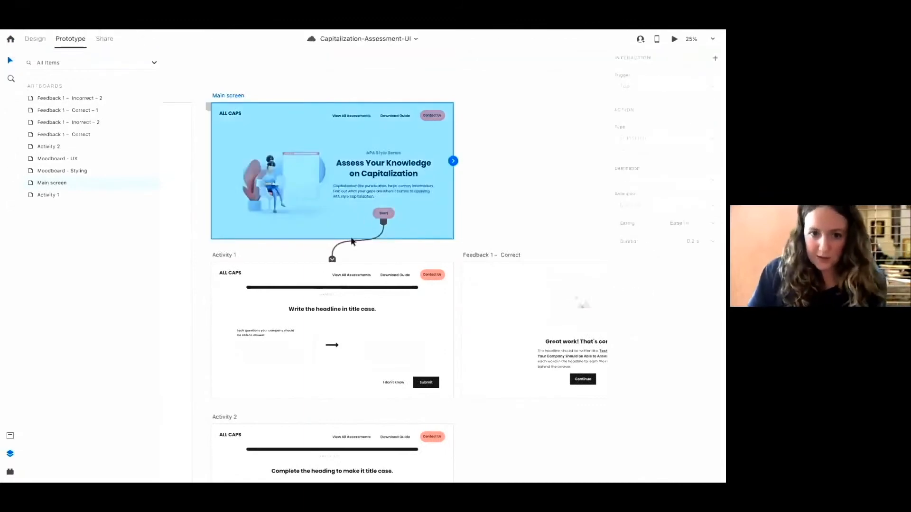
Detach the Main screen artboard's connection wire to Activity 1
left_click_drag(333, 260, 477, 235)
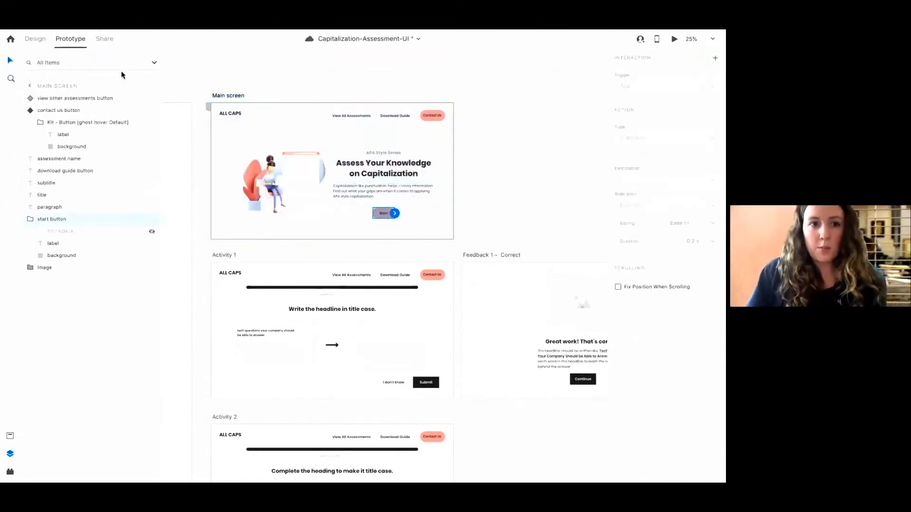
left_click(33, 39)
left_click(70, 38)
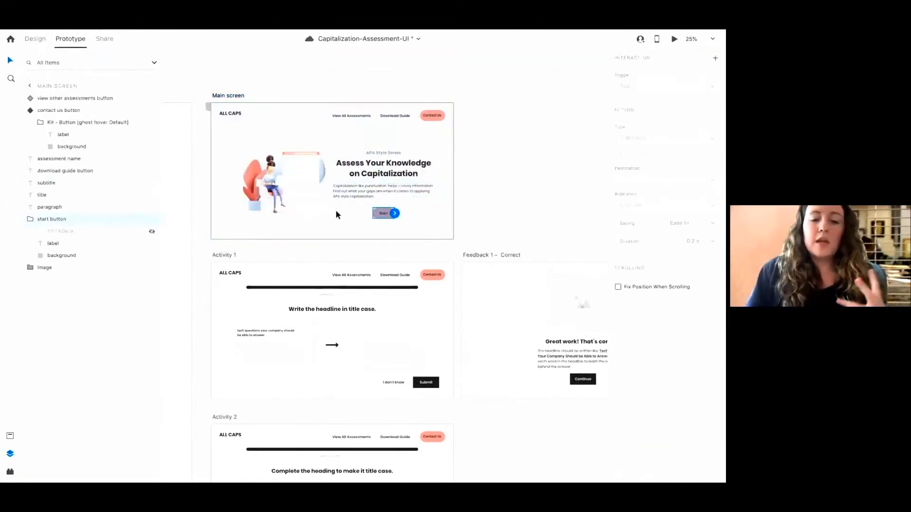
Link the Main screen's Start button to the Activity 1 artboard with a tap transition
key("super+equal")
scroll(336, 215, "left", 3)
scroll(336, 215, "up", 2)
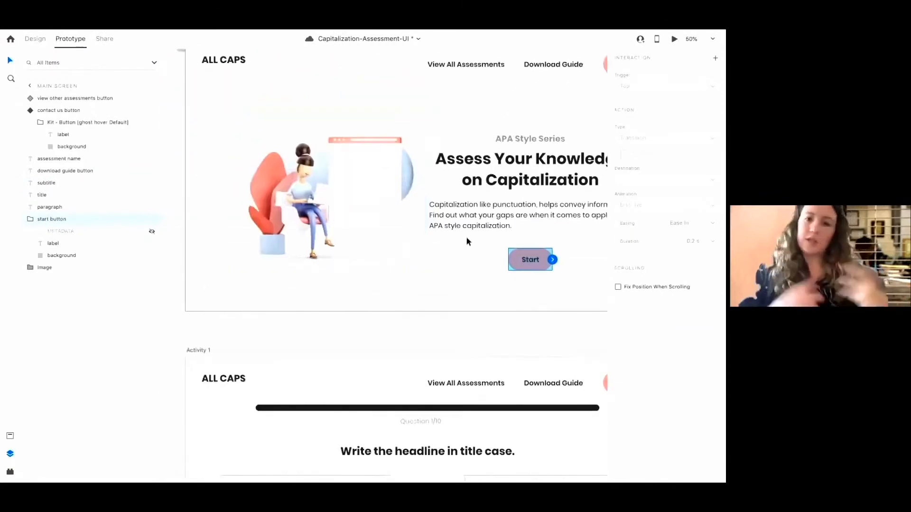
scroll(467, 242, "right", 2)
scroll(467, 242, "down", 1)
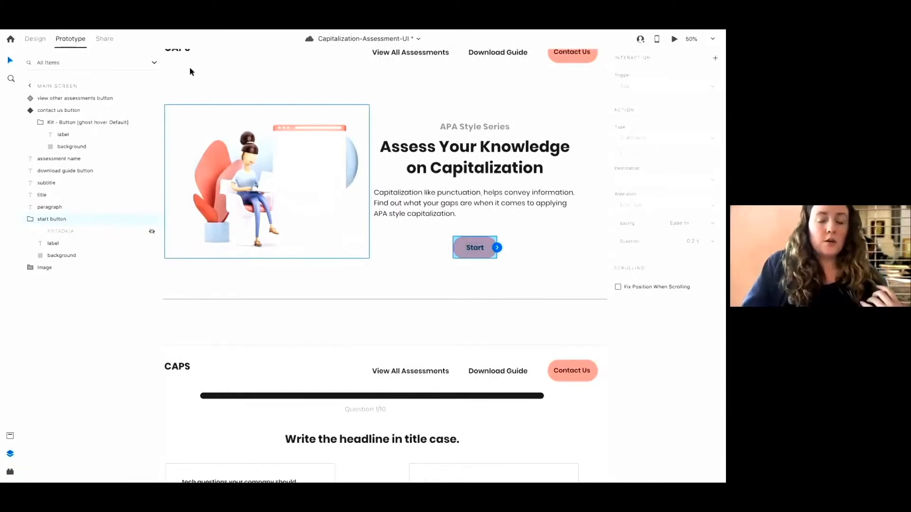
left_click_drag(496, 247, 371, 281)
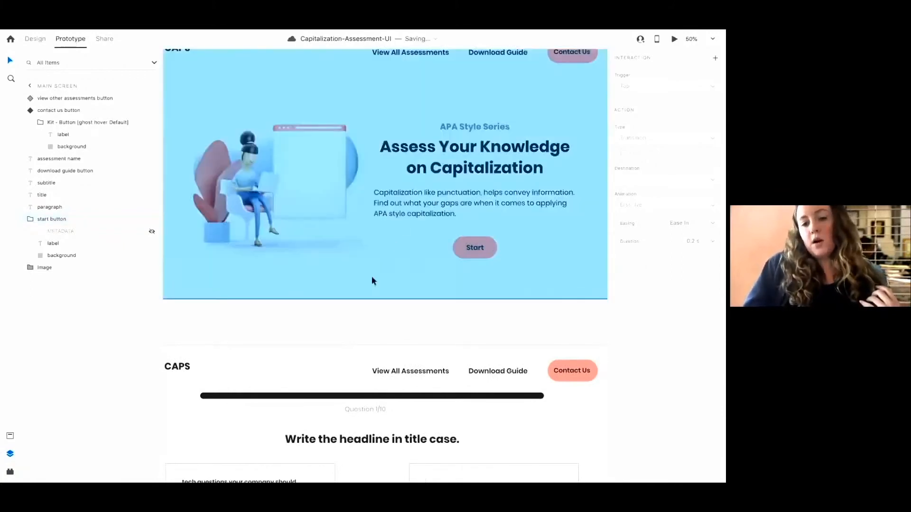
left_click(491, 248)
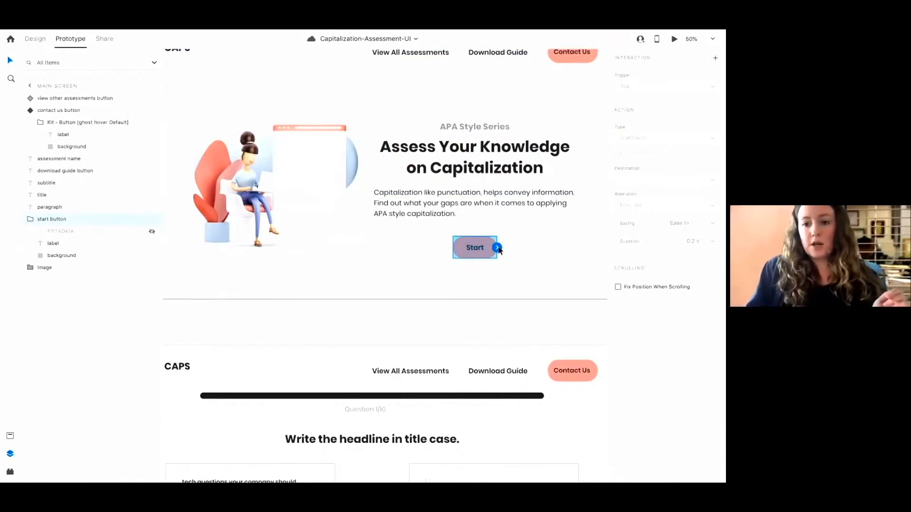
left_click_drag(499, 251, 495, 351)
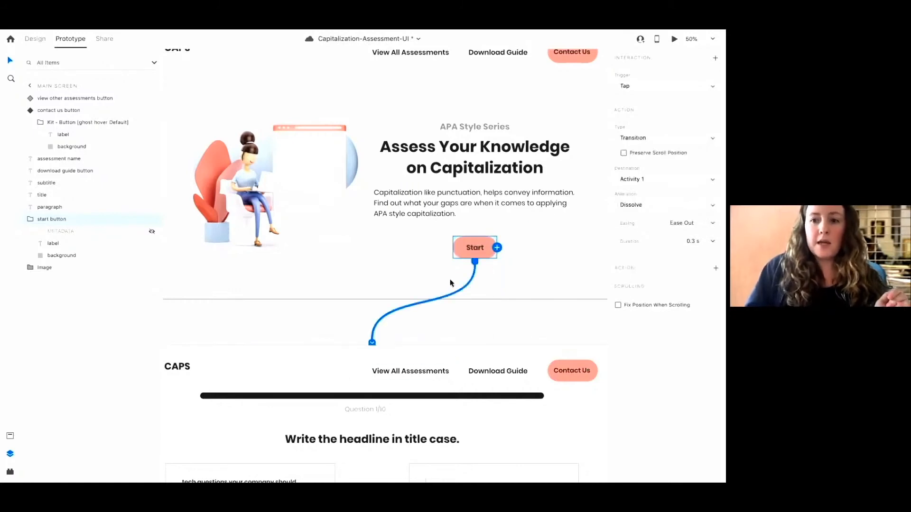
Keep the Start button's action as Transition and set its animation to None
left_click(634, 138)
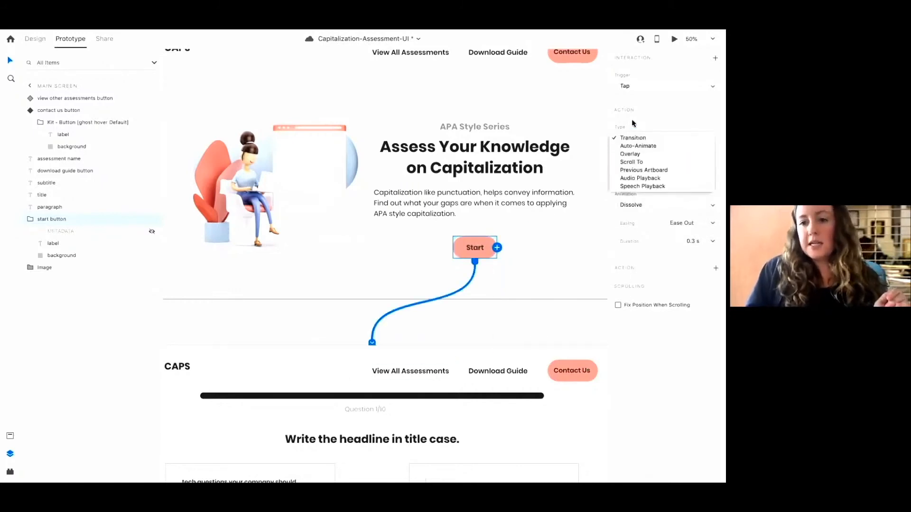
left_click(634, 136)
left_click(643, 207)
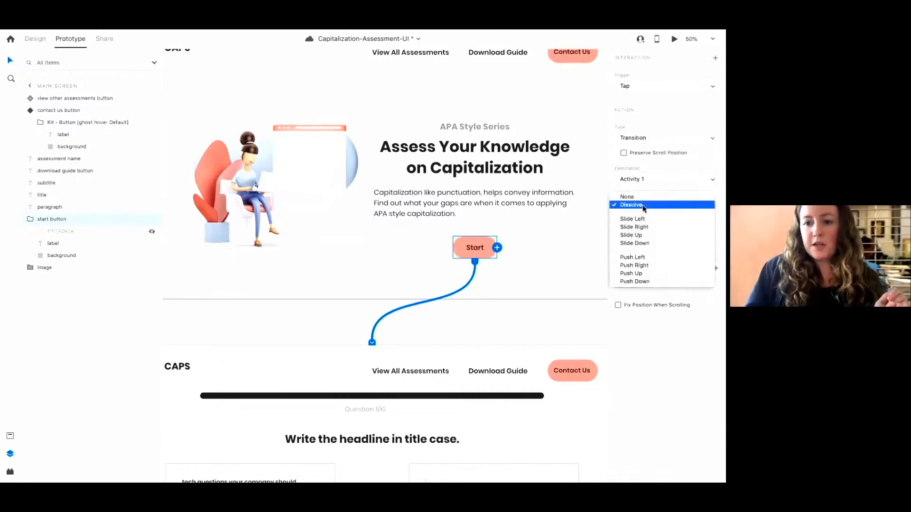
left_click(616, 168)
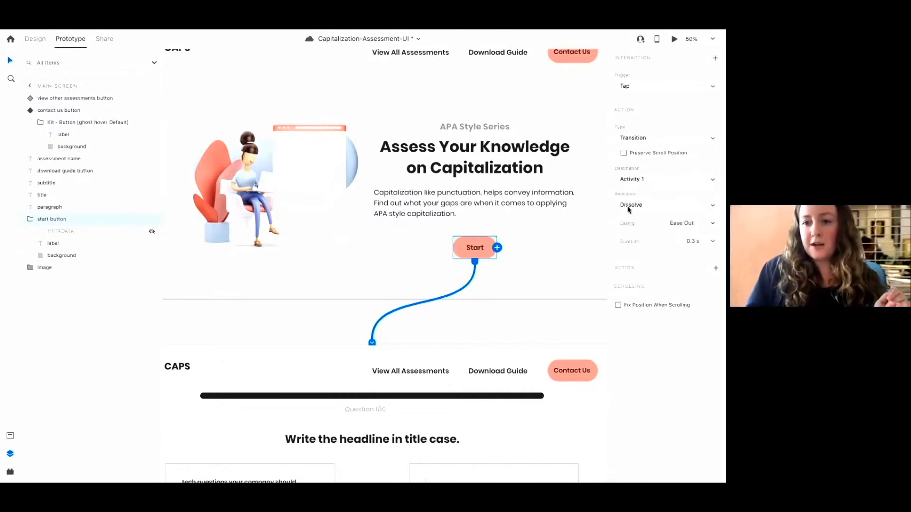
left_click(628, 208)
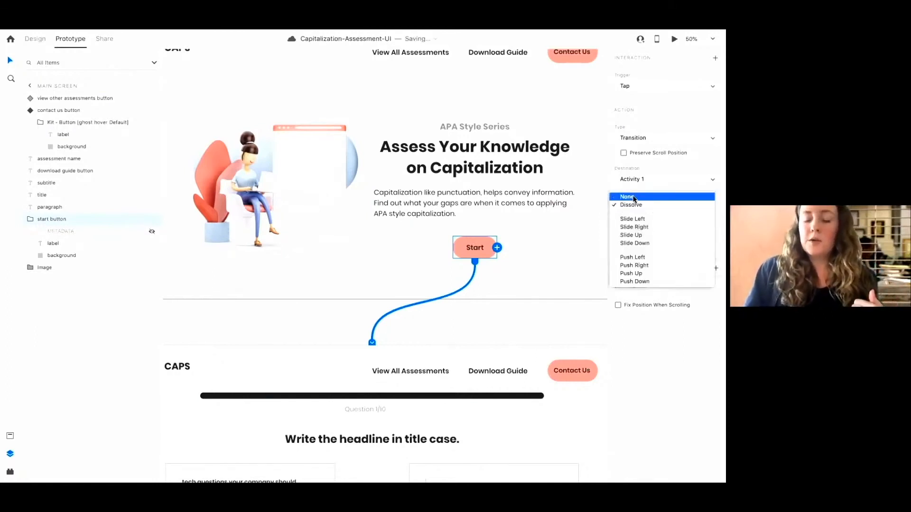
left_click(634, 198)
key("ctrl+minus")
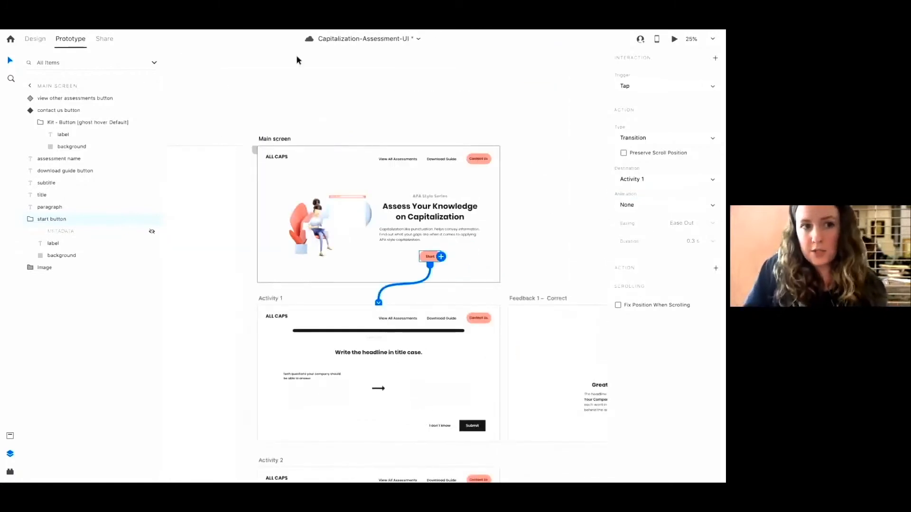
Preview the prototype and tap Start to test the link to Activity 1
left_click(676, 39)
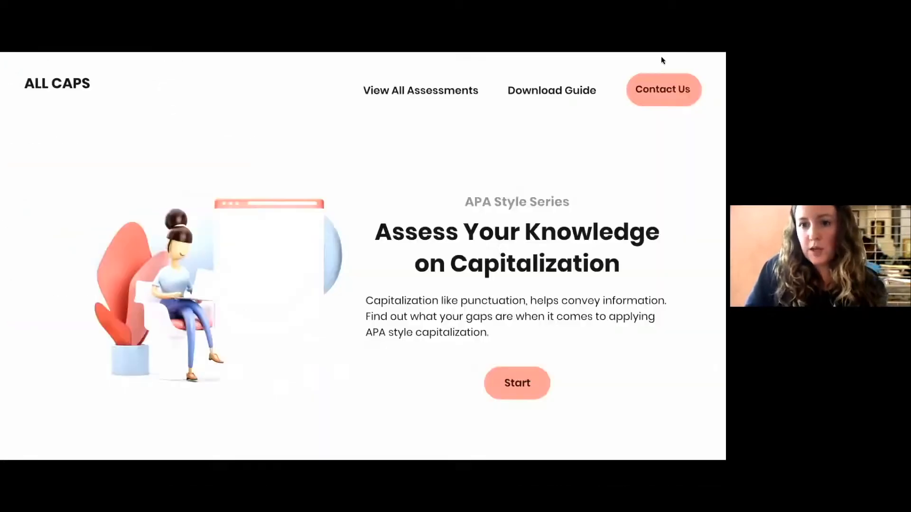
left_click(529, 389)
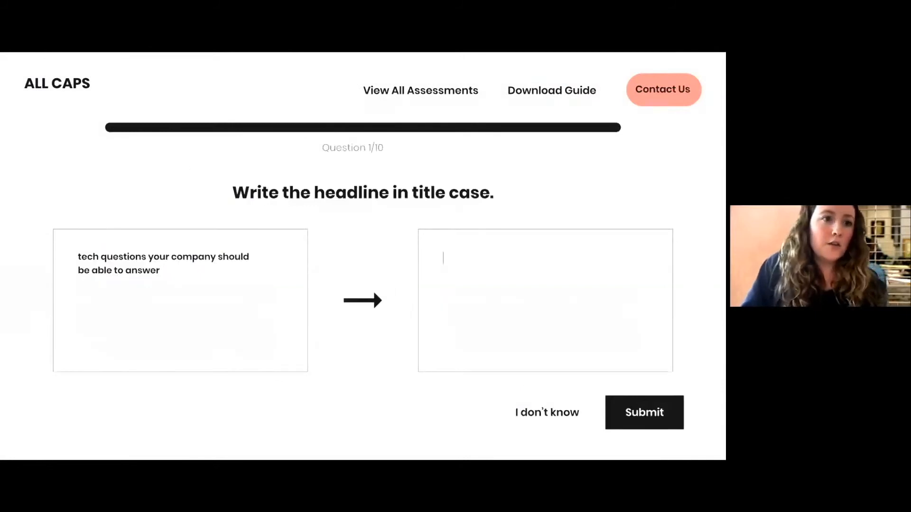
left_click(8, 44)
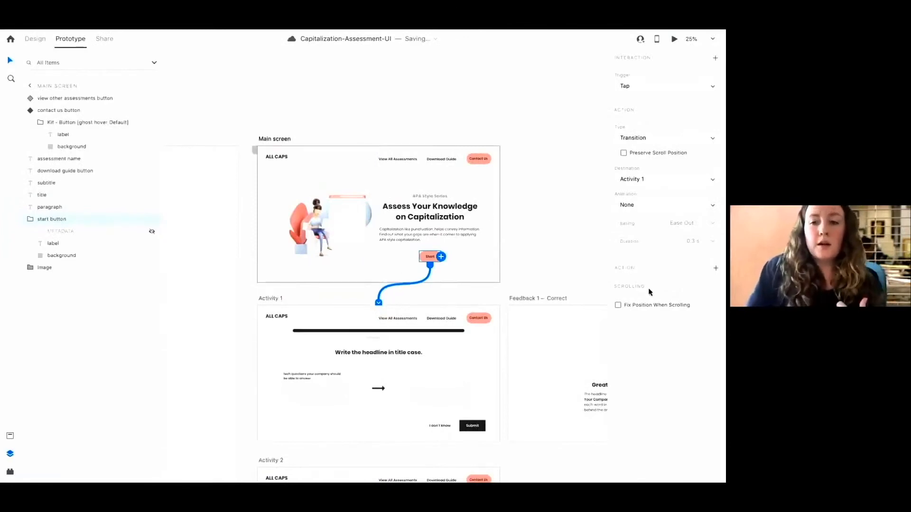
Run the preview again, tap Start, and close the preview window
left_click(675, 40)
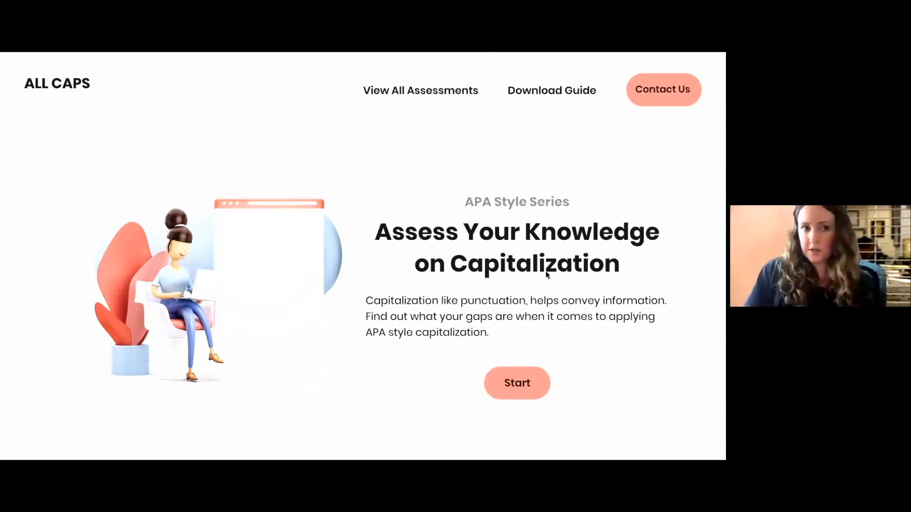
left_click(521, 396)
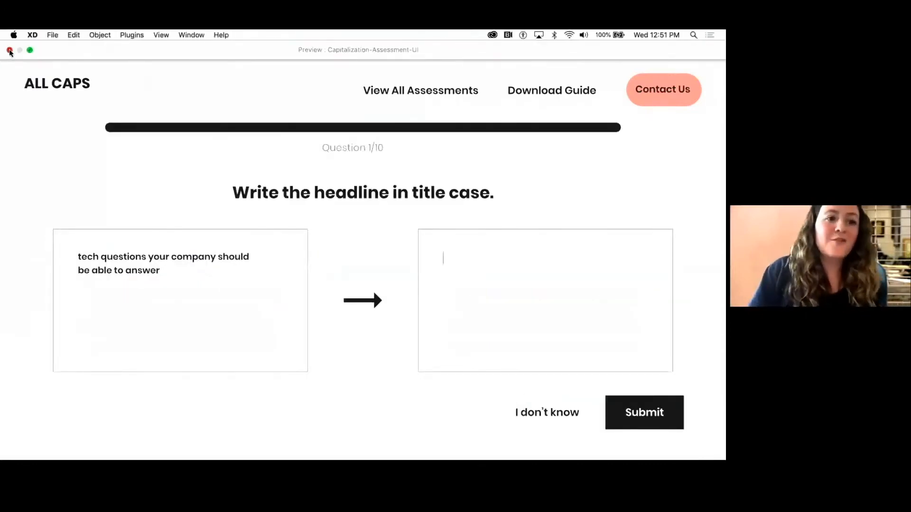
left_click(10, 50)
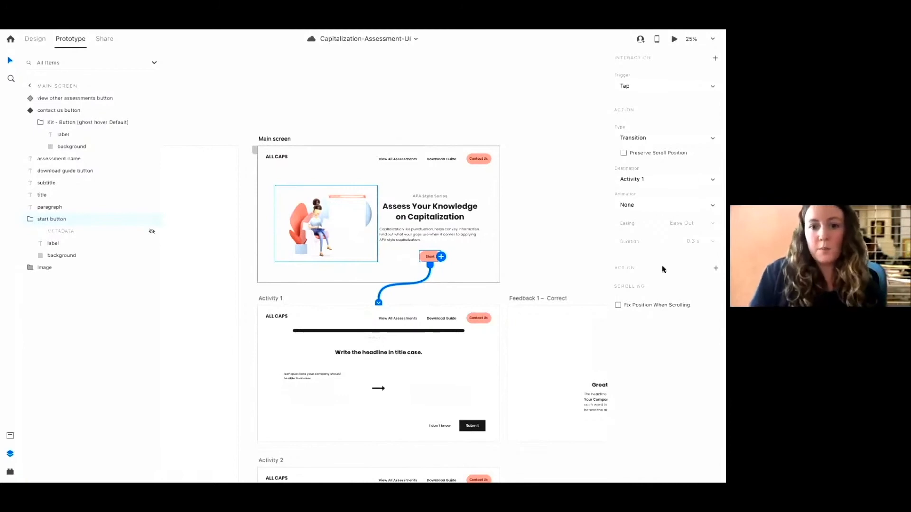
Inspect the prototype link on Activity 1's Submit button
scroll(465, 268, "down", 2)
scroll(559, 264, "down", 5)
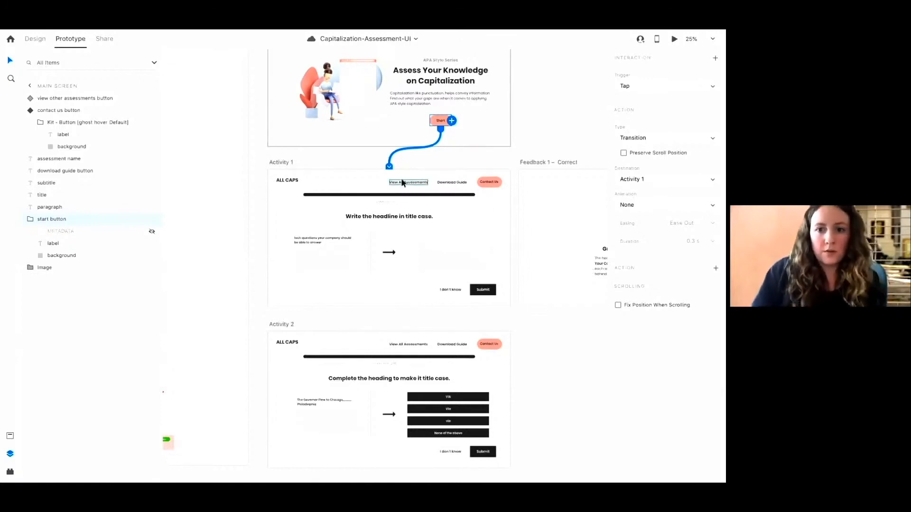
scroll(276, 251, "down", 2)
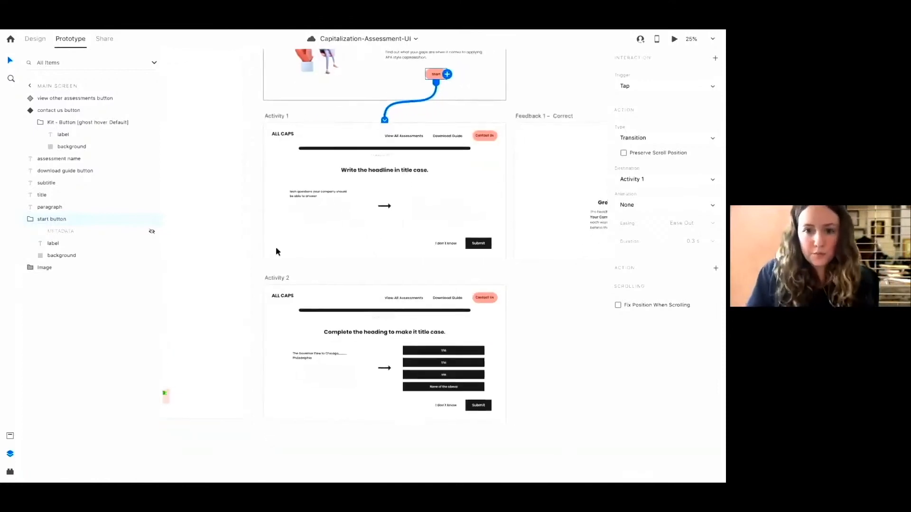
key("ctrl+equal")
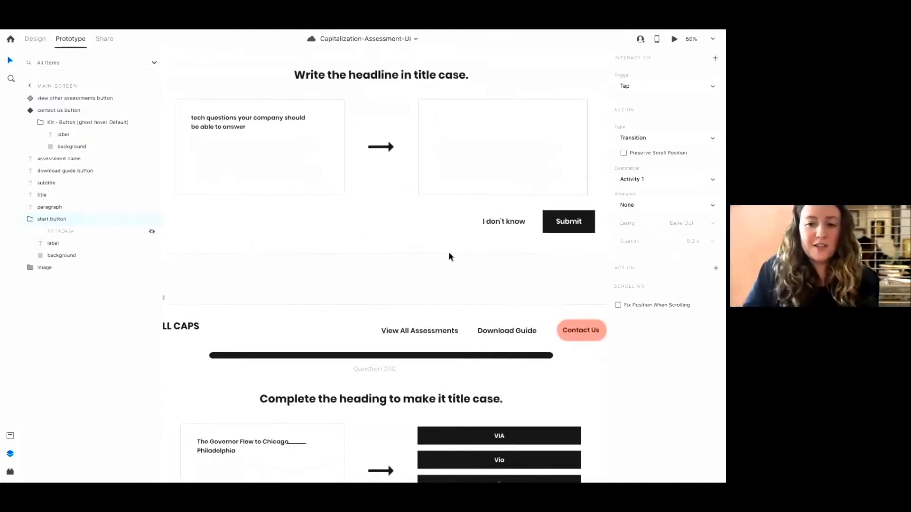
scroll(450, 254, "right", 2)
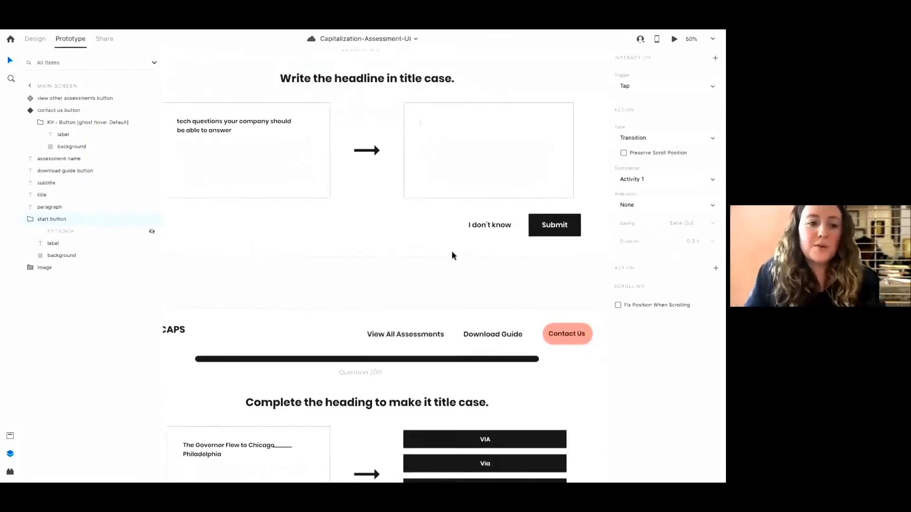
left_click(10, 436)
left_click(518, 223)
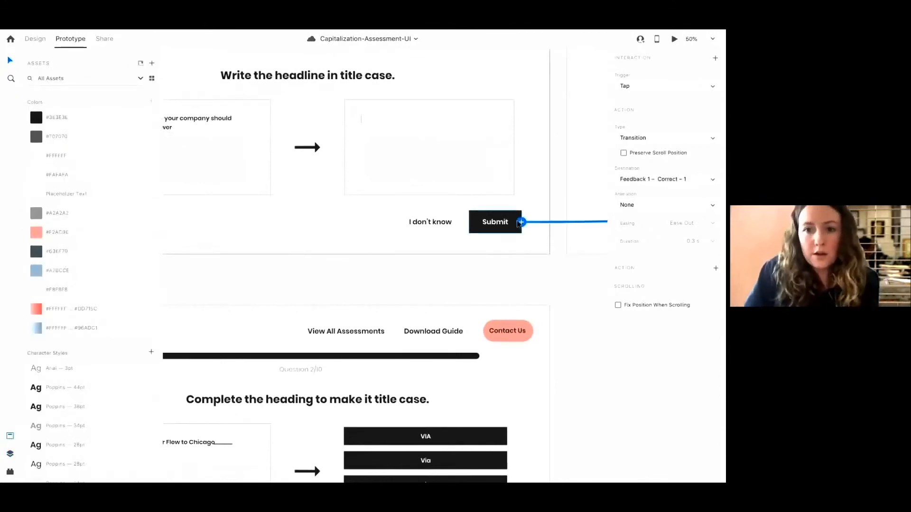
Return to Design mode and inspect the Submit and Contact Us buttons' properties
left_click(35, 38)
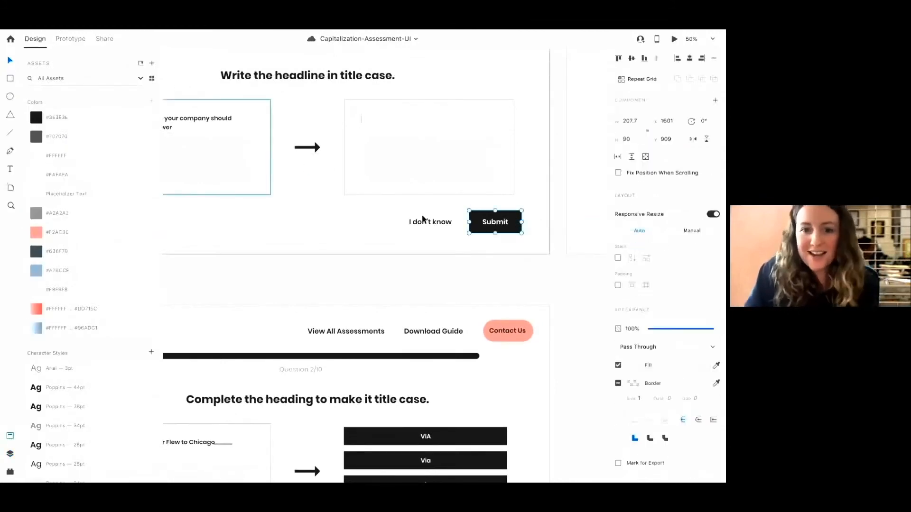
scroll(471, 228, "right", 3)
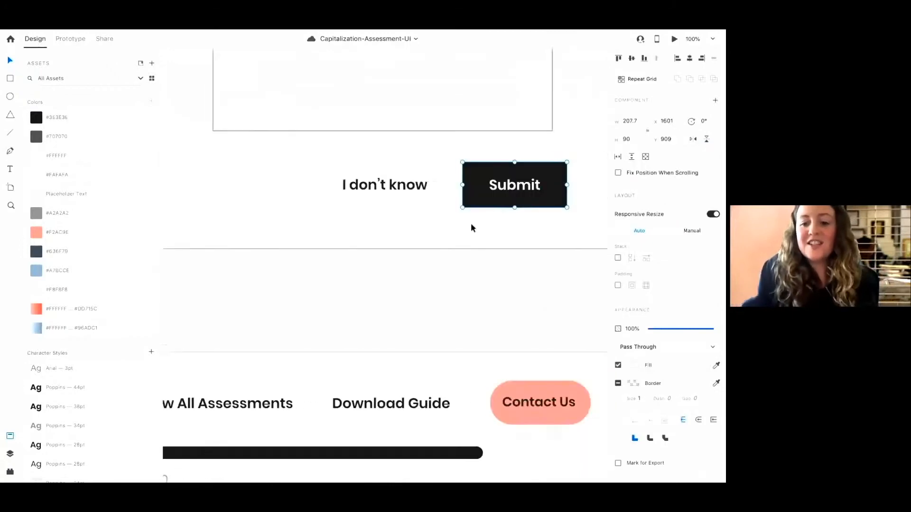
left_click(508, 387)
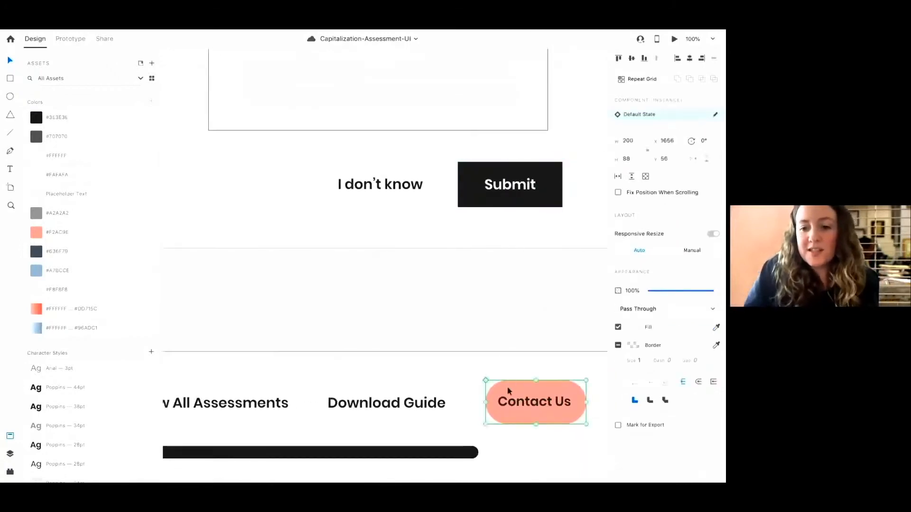
left_click(474, 174)
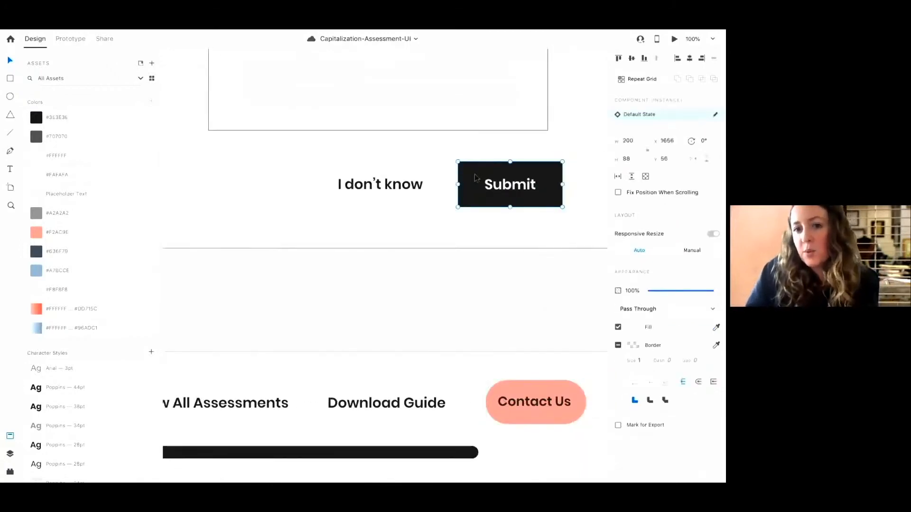
key("ctrl+minus")
key("ctrl+minus")
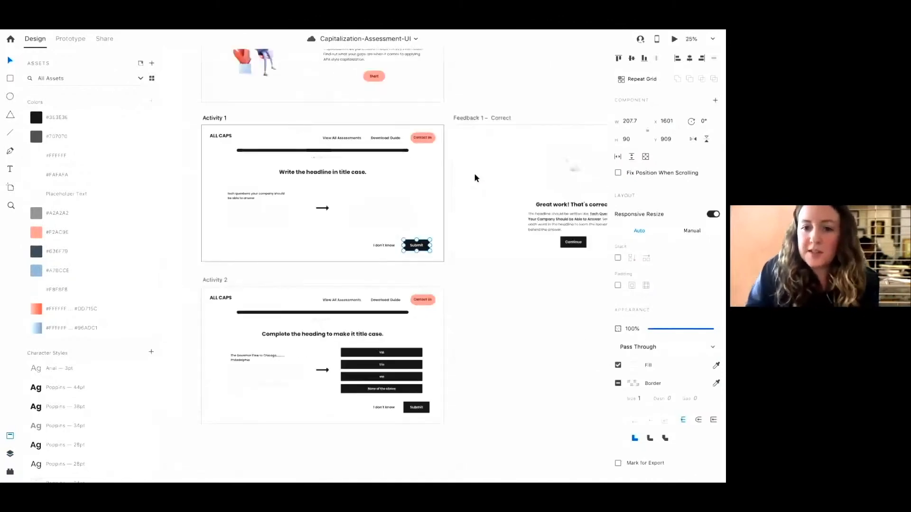
scroll(476, 178, "right", 5)
scroll(475, 176, "left", 5)
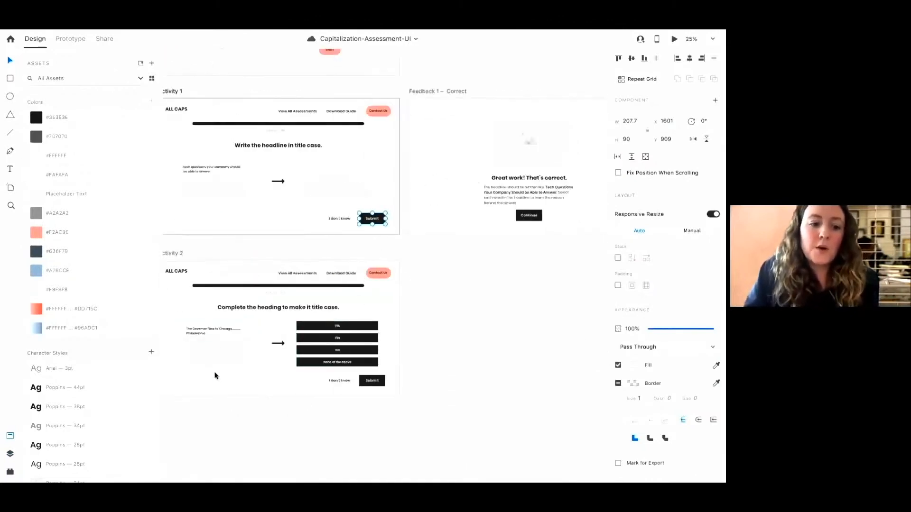
Convert Activity 1's Submit button into a component
left_click(9, 455)
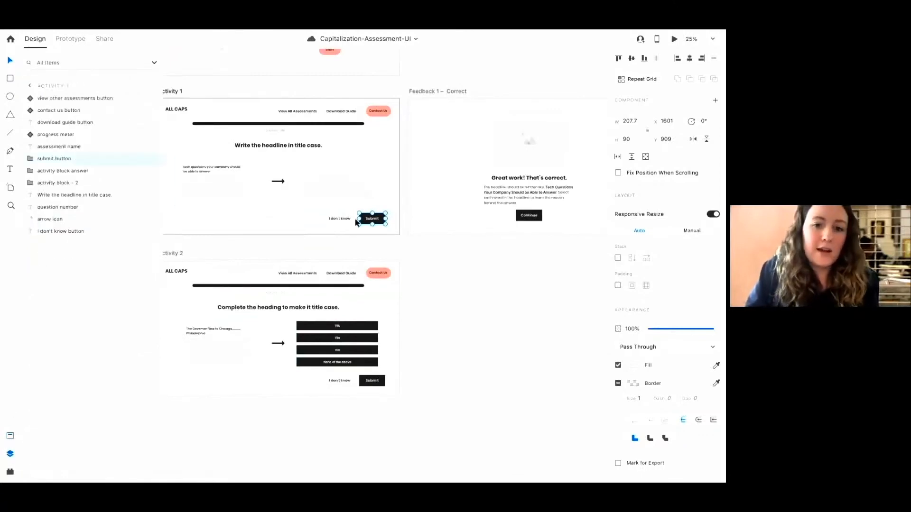
right_click(380, 219)
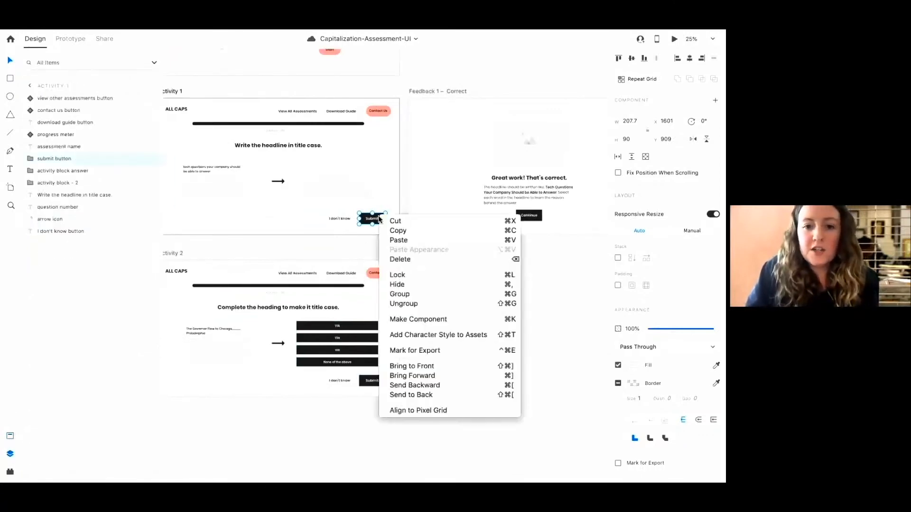
left_click(396, 320)
Replace Activity 2's Submit button with a pasted instance of the Submit component
left_click(379, 375)
key("Delete")
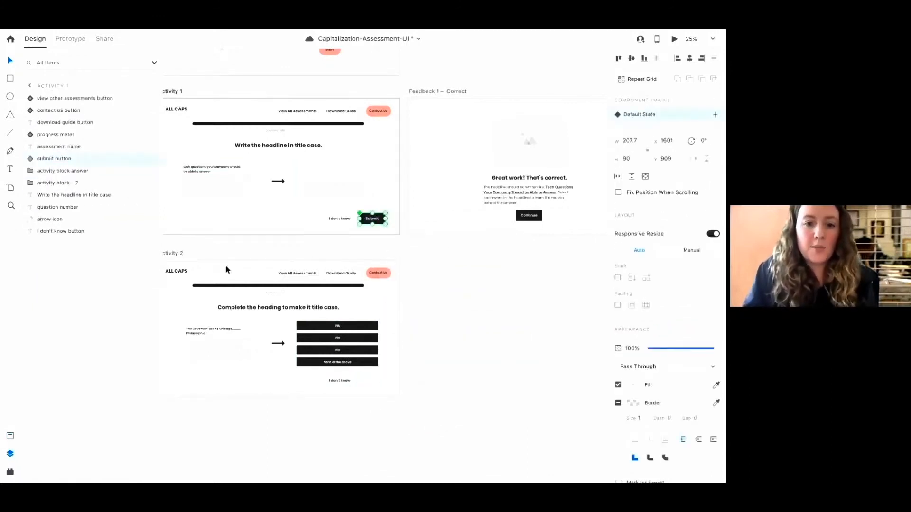
left_click(174, 256)
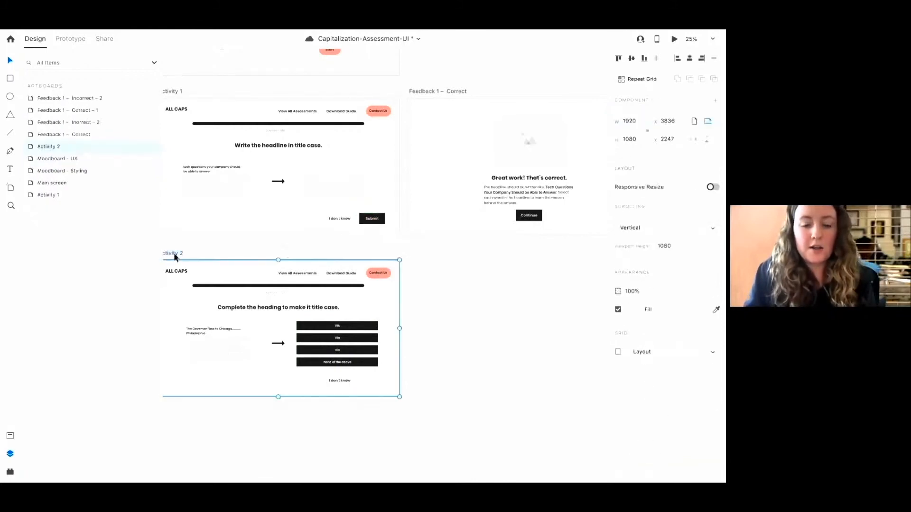
key("ctrl+v")
Round the corners of Activity 1's Submit component to a 45 radius
key("ctrl+plus")
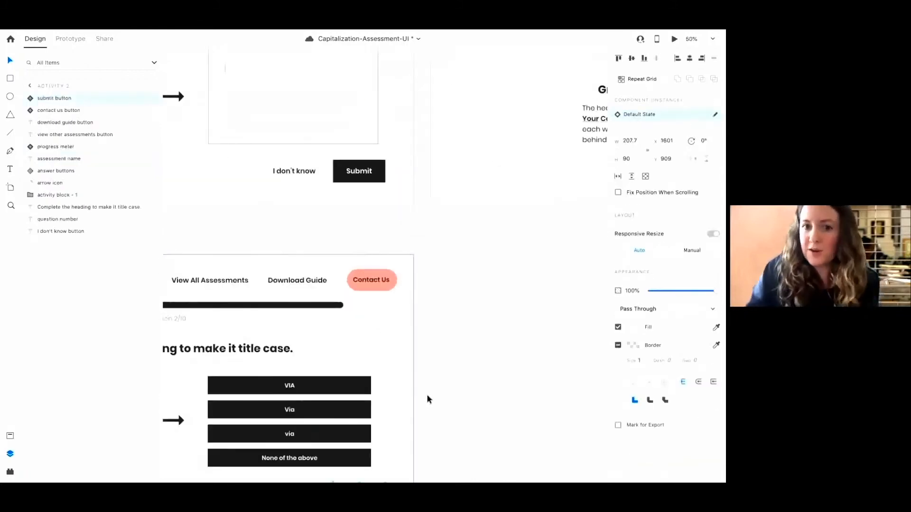
scroll(411, 183, "down", 2)
left_click(412, 122)
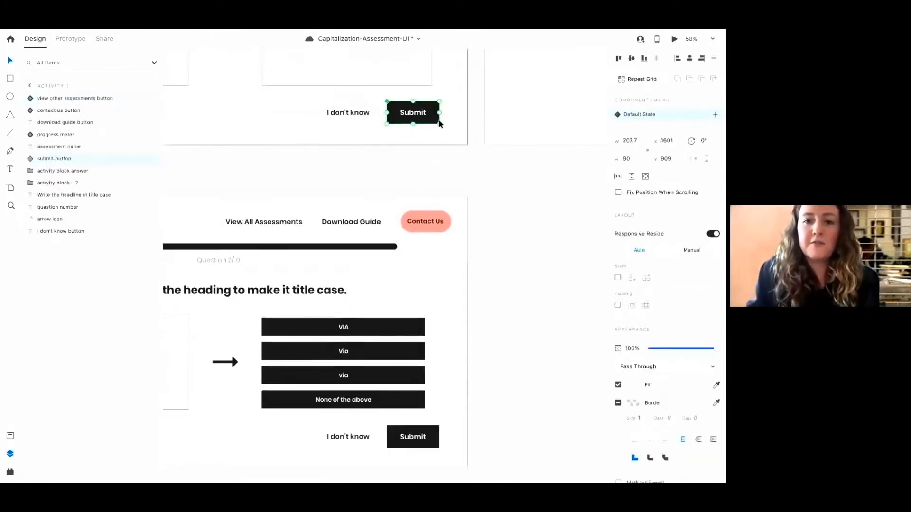
double_click(437, 122)
double_click(435, 122)
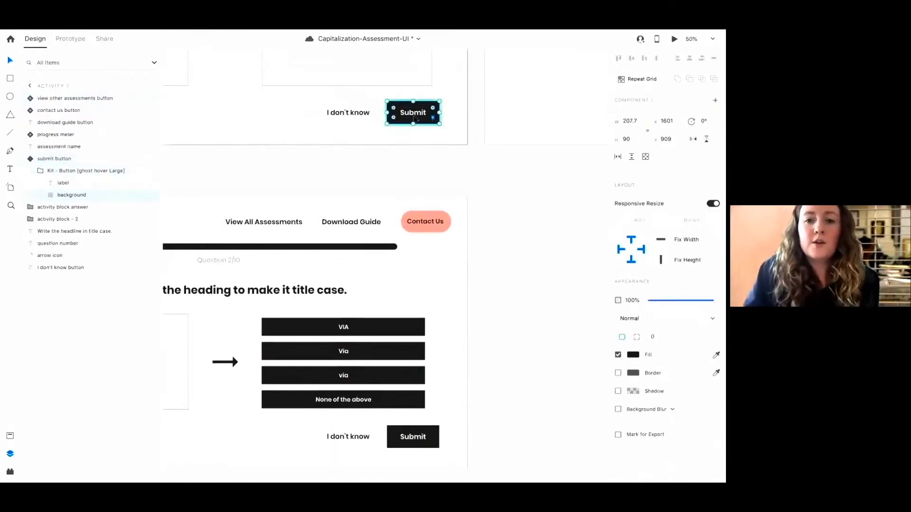
left_click_drag(437, 126, 448, 134)
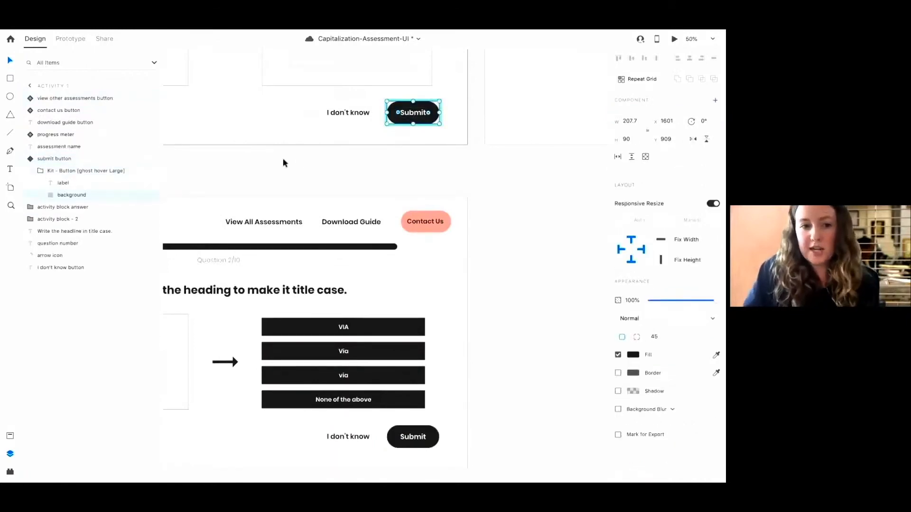
Try copying the Contact Us button and pasting its appearance onto the Submit component, then undo it
left_click(417, 220)
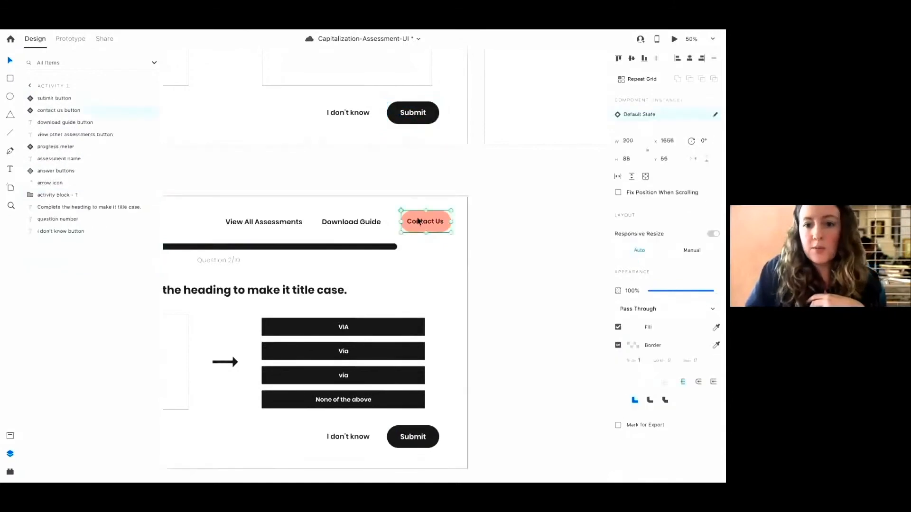
right_click(417, 220)
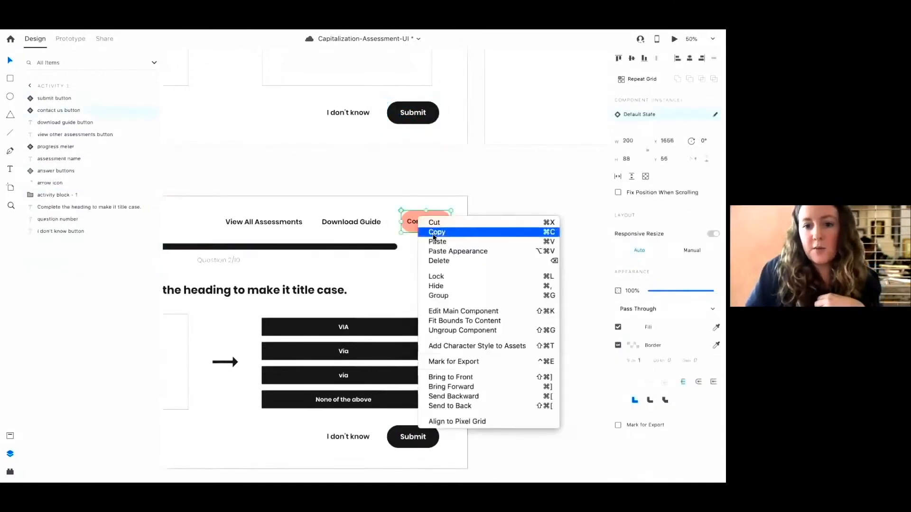
left_click(433, 232)
left_click(430, 119)
right_click(429, 119)
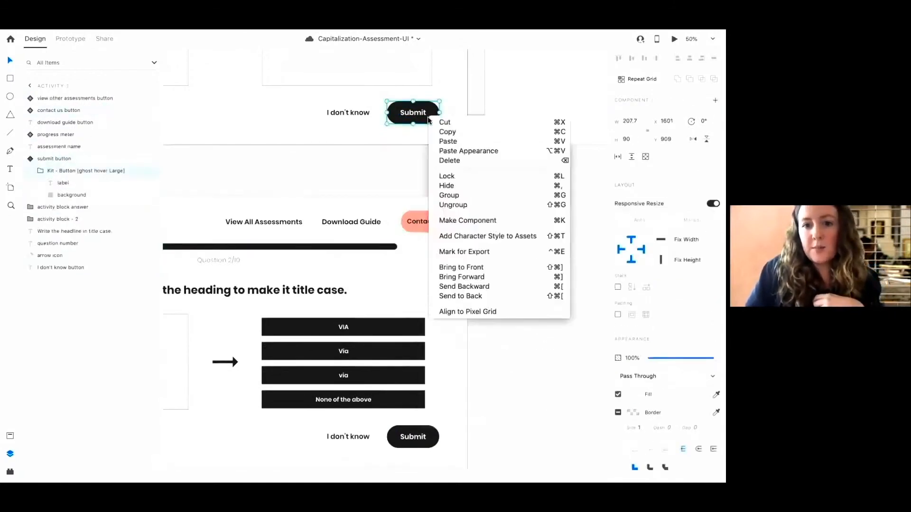
left_click(452, 151)
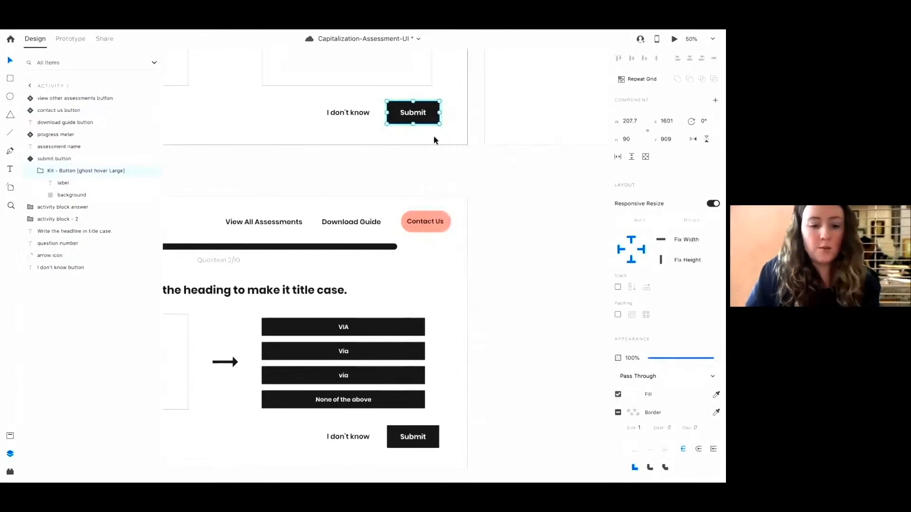
key("ctrl+z")
Copy the Contact Us button's background and paste its appearance onto the Submit component's background
left_click(439, 229)
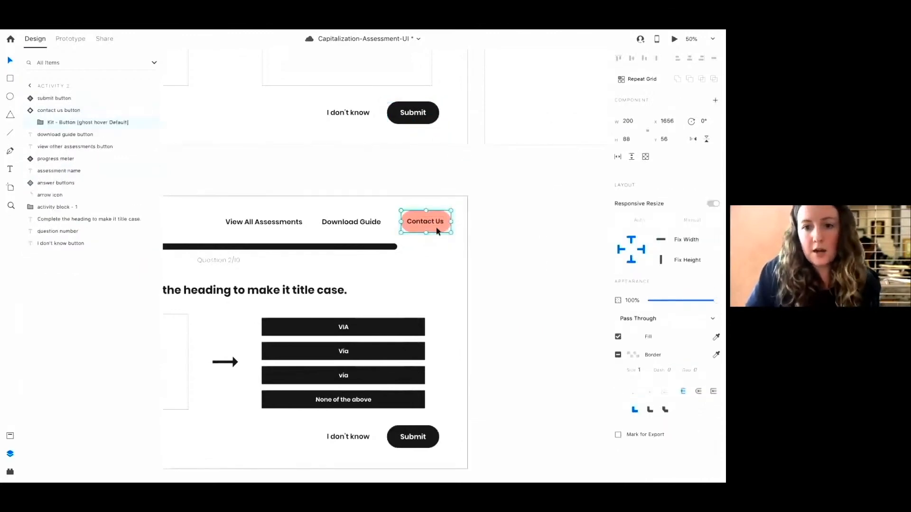
double_click(439, 231)
right_click(437, 230)
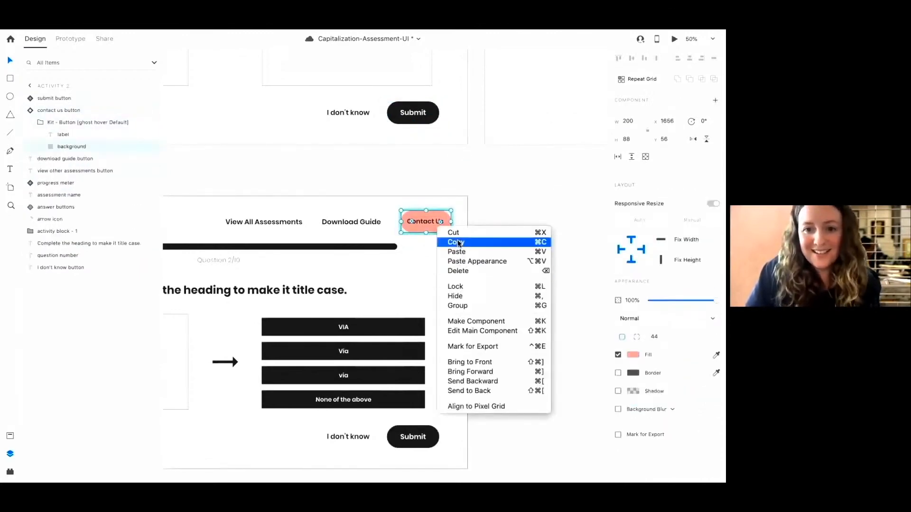
left_click(459, 244)
double_click(424, 118)
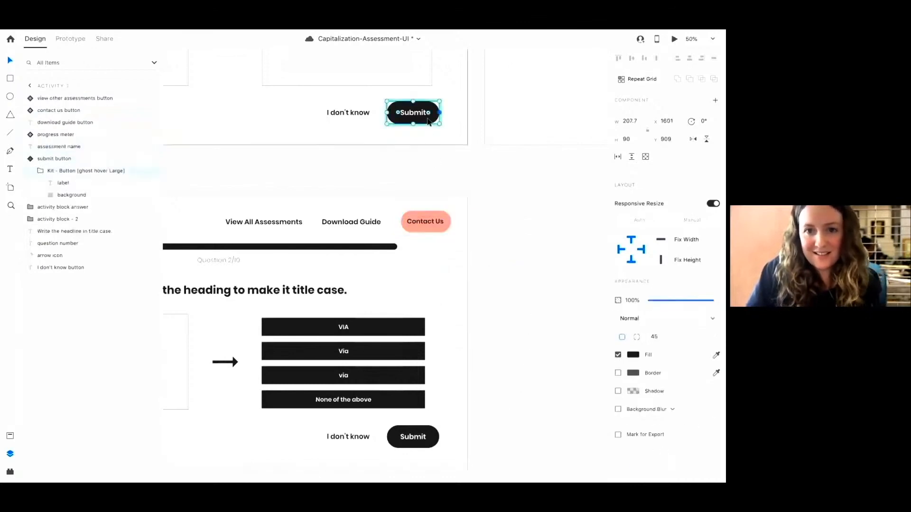
right_click(427, 121)
left_click(446, 150)
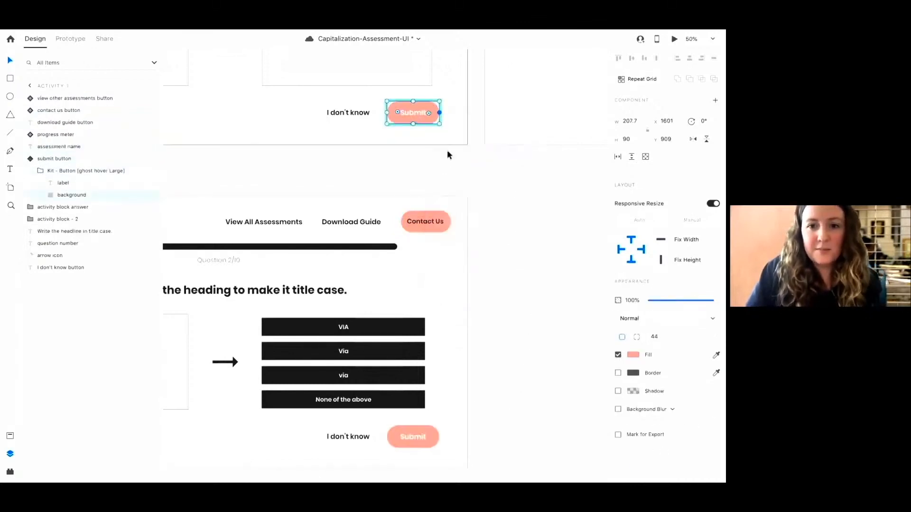
Set the Submit label text colour to the dark #3E3E3E asset colour
double_click(406, 113)
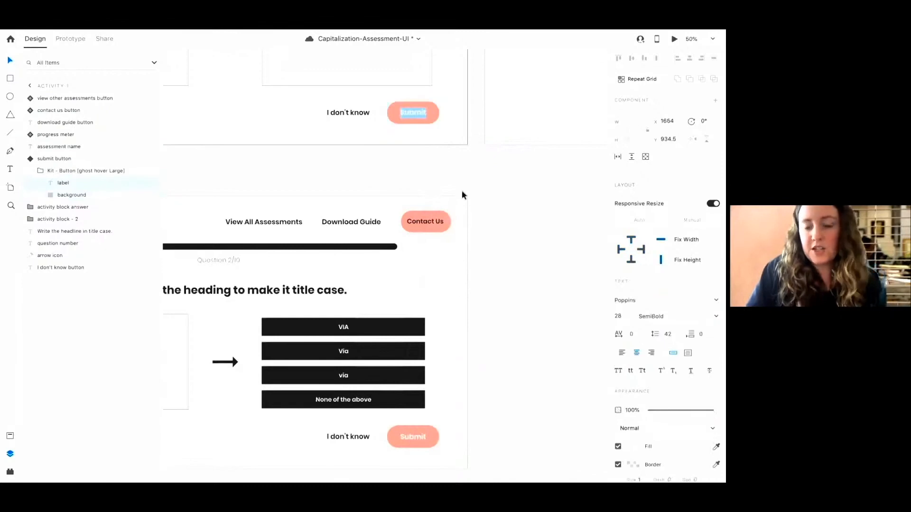
left_click(9, 439)
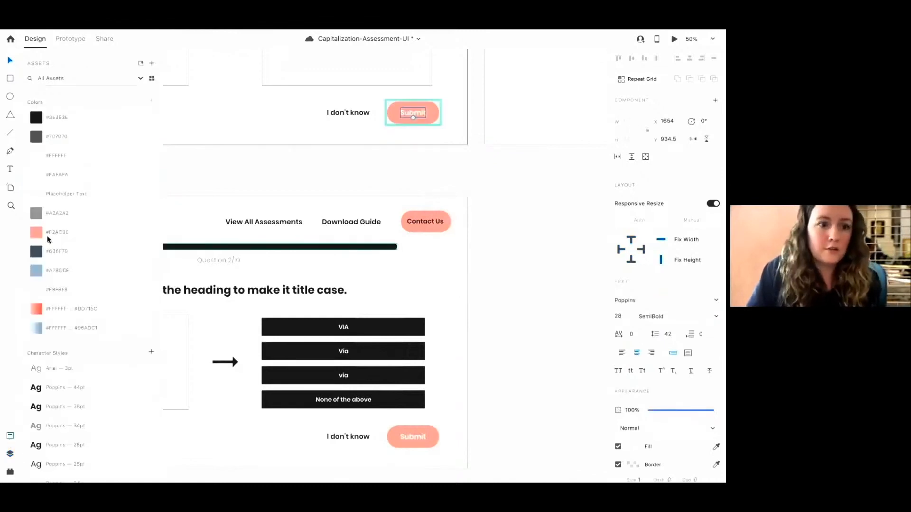
left_click(36, 118)
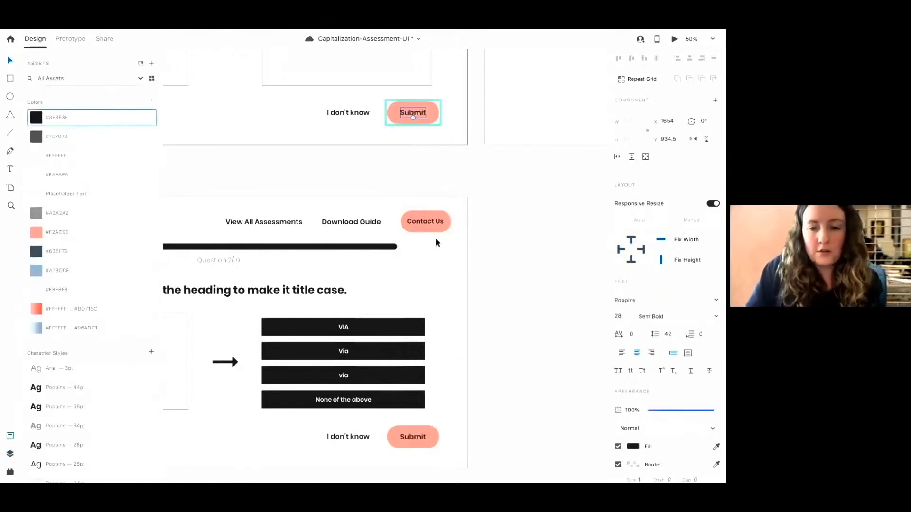
left_click(517, 271)
Inspect the updated Submit and I don't know buttons on Activity 2 up close
key("super+minus")
key("super+minus")
key("super+minus")
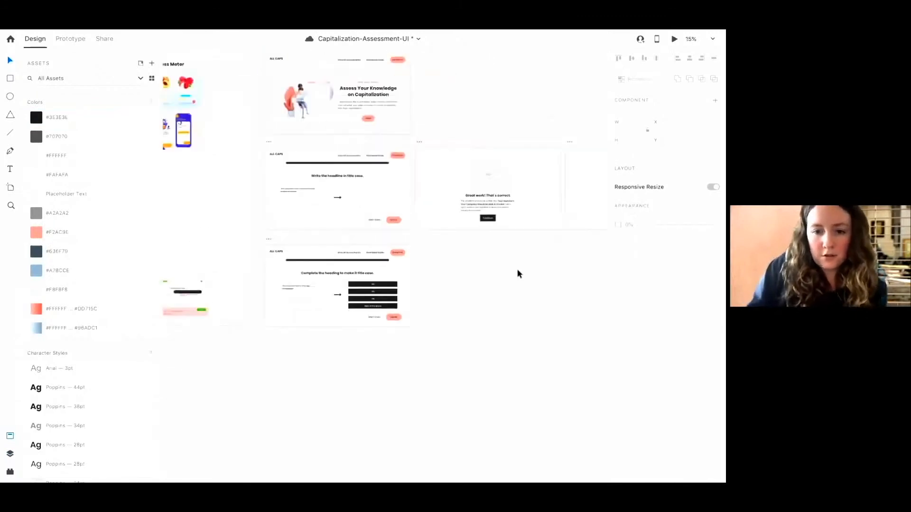
scroll(517, 274, "down", 2)
scroll(517, 274, "left", 2)
key("super+plus")
key("super+plus")
key("super+plus")
key("super+plus")
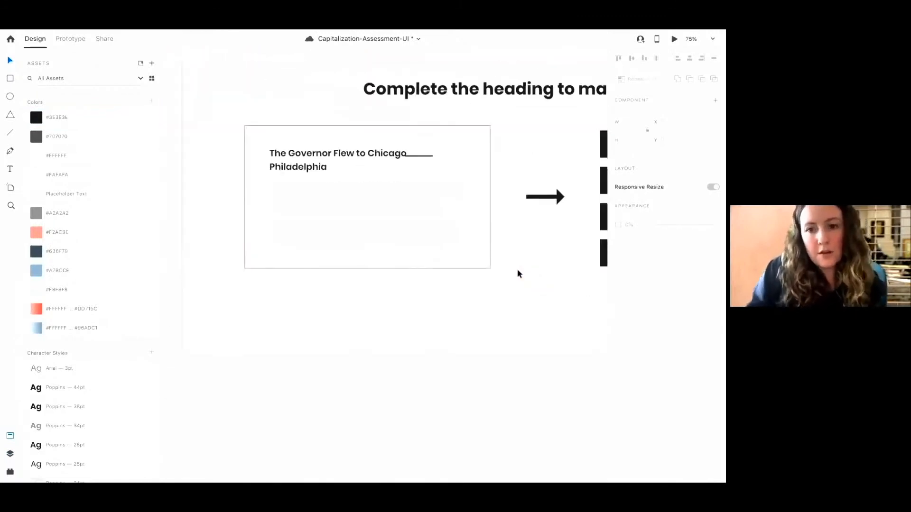
scroll(517, 269, "right", 5)
left_click(495, 306)
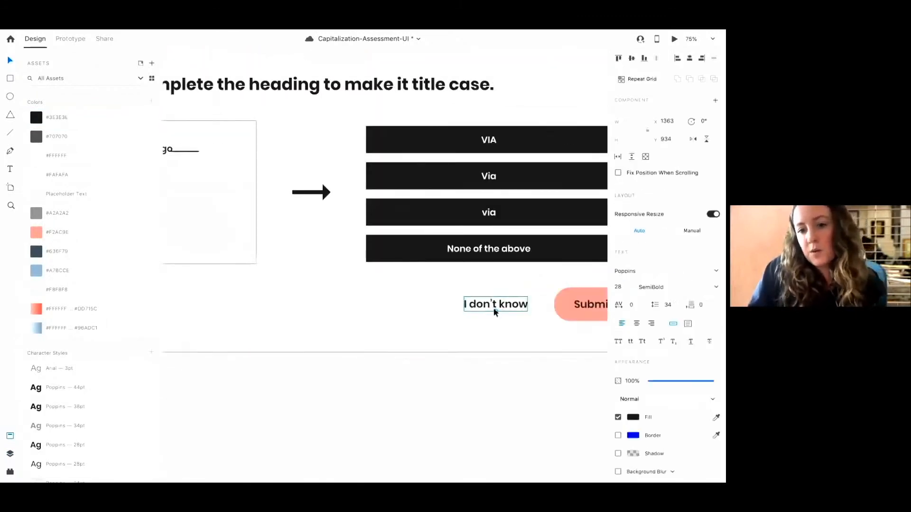
scroll(494, 310, "right", 2)
scroll(495, 310, "up", 1)
left_click(551, 316)
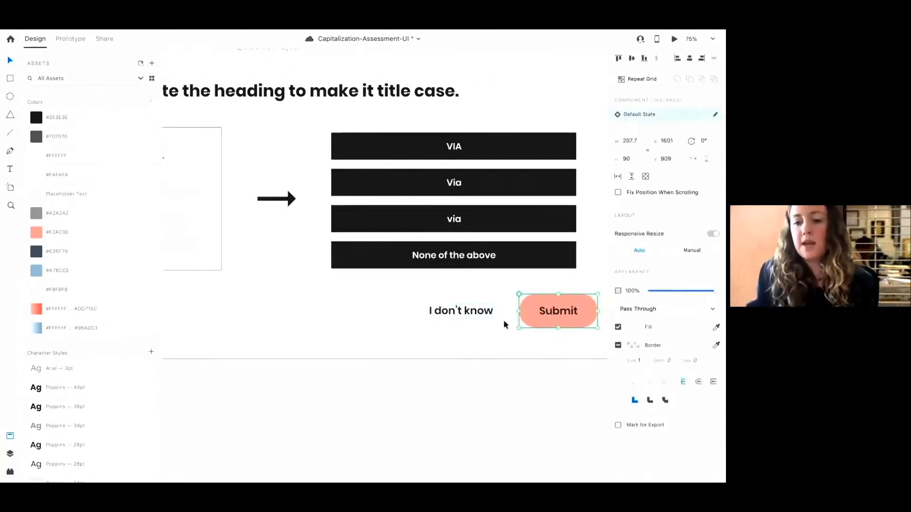
left_click(474, 314)
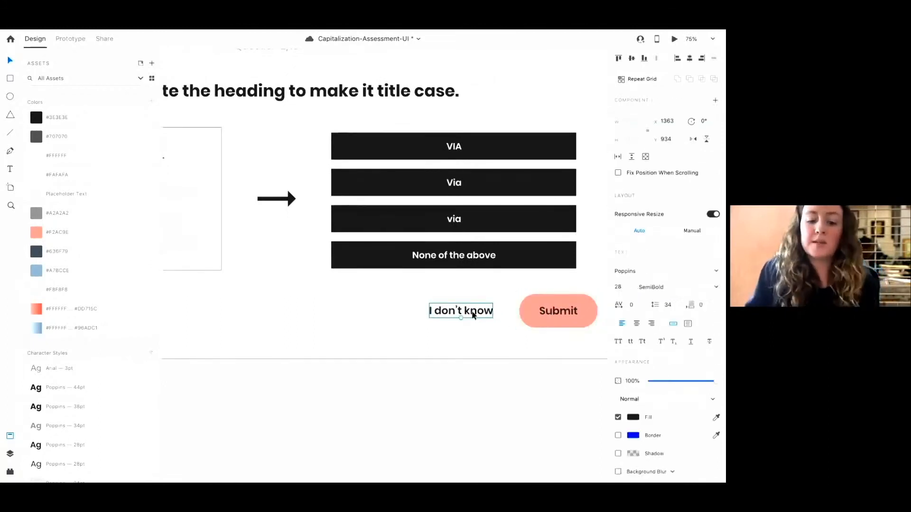
key("super+minus")
key("super+minus")
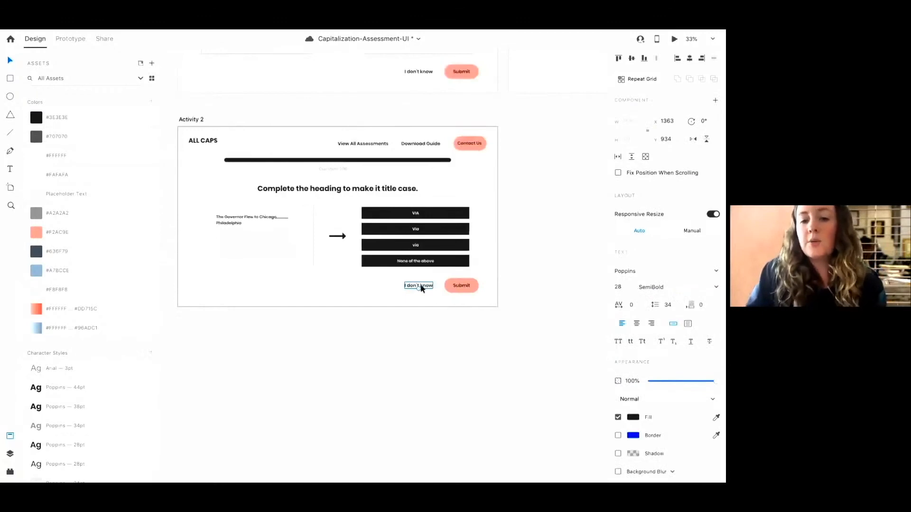
Turn off the border on Activity 1's question text block
scroll(421, 288, "up", 5)
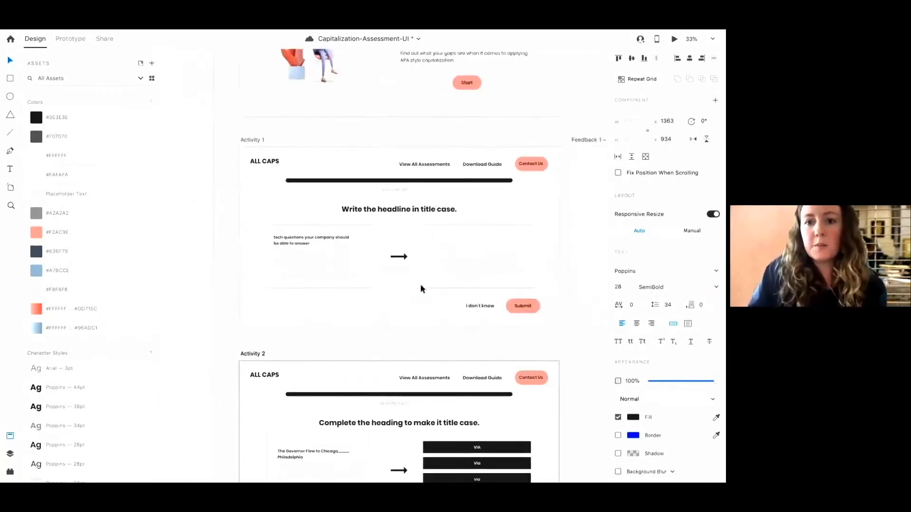
scroll(421, 287, "right", 2)
key("super+plus")
key("super+plus")
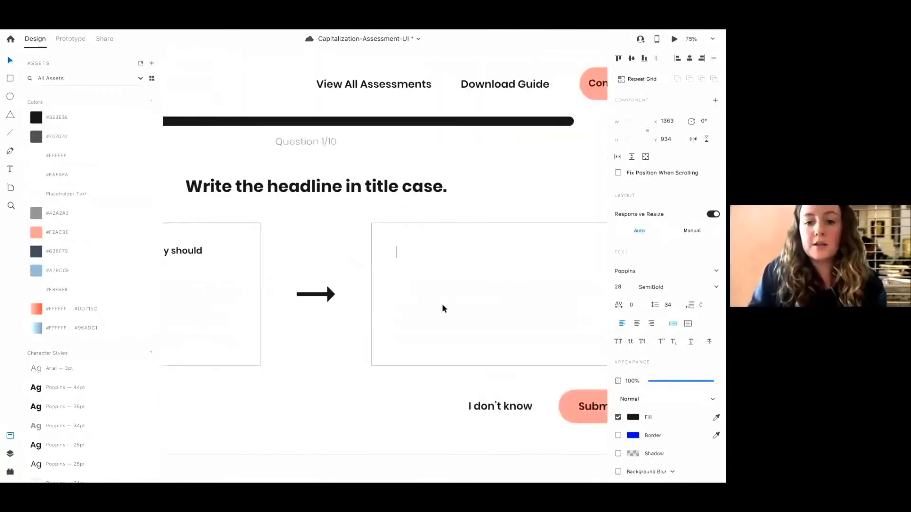
scroll(459, 324, "left", 3)
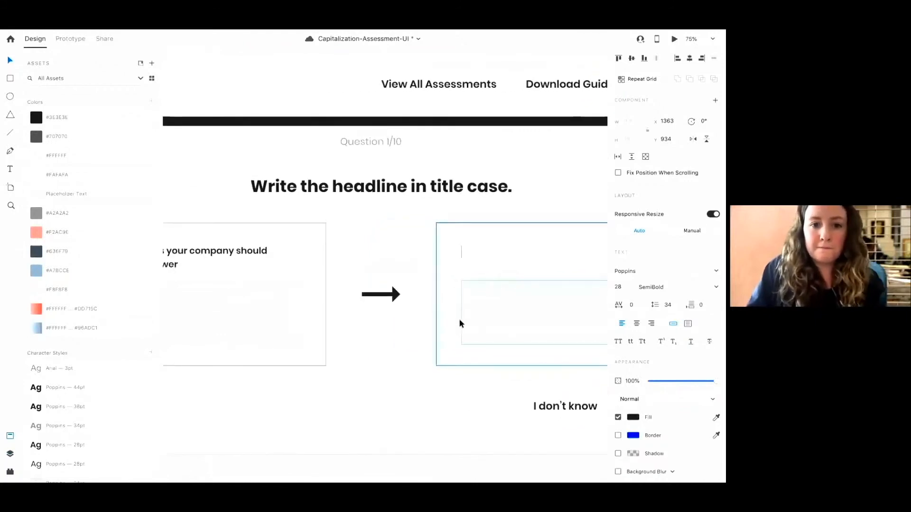
scroll(459, 323, "left", 7)
left_click(460, 321)
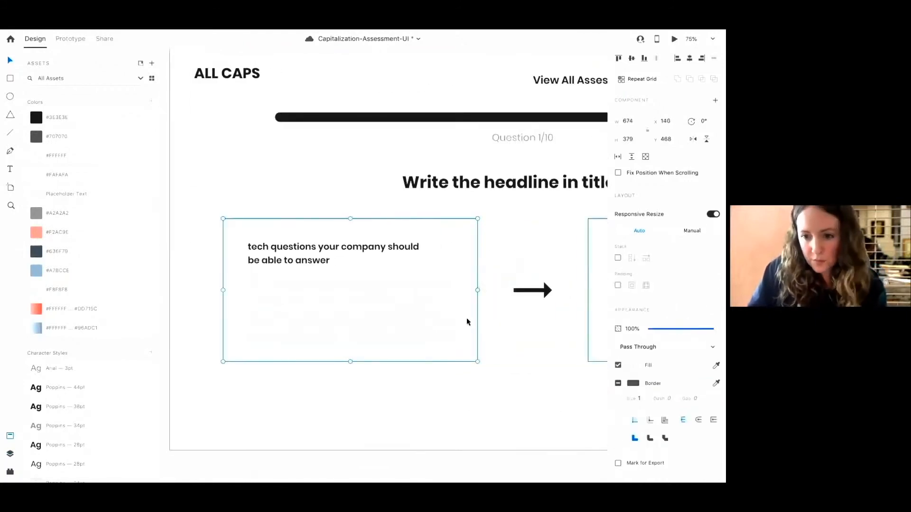
scroll(509, 368, "right", 3)
scroll(508, 368, "left", 3)
scroll(509, 368, "down", 1)
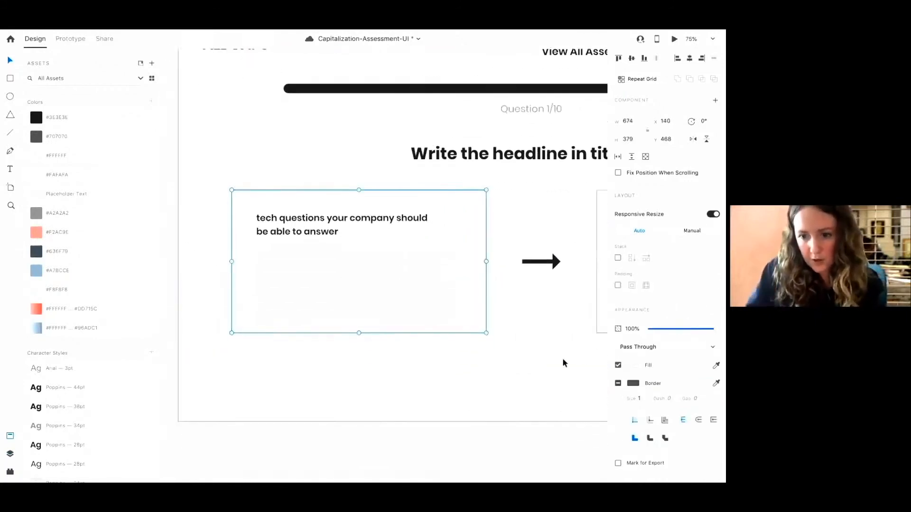
left_click(618, 384)
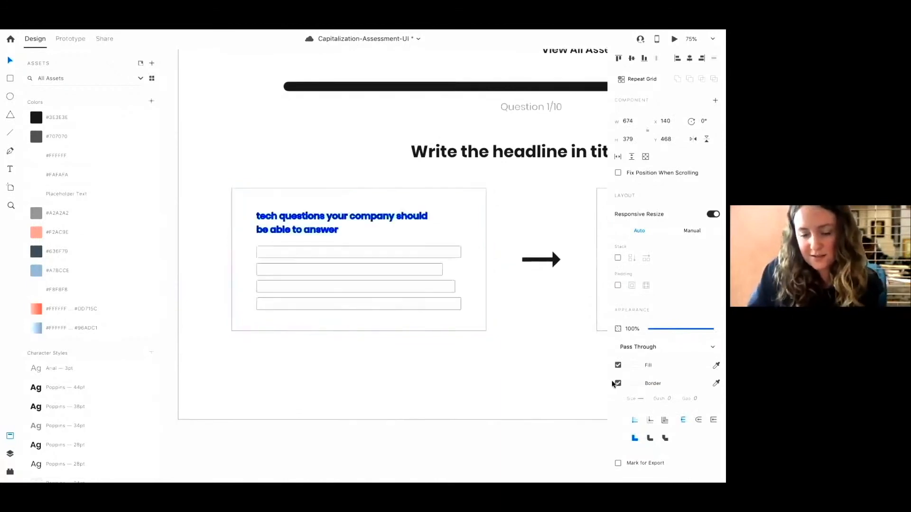
key("super+z")
left_click(535, 354)
left_click(484, 322)
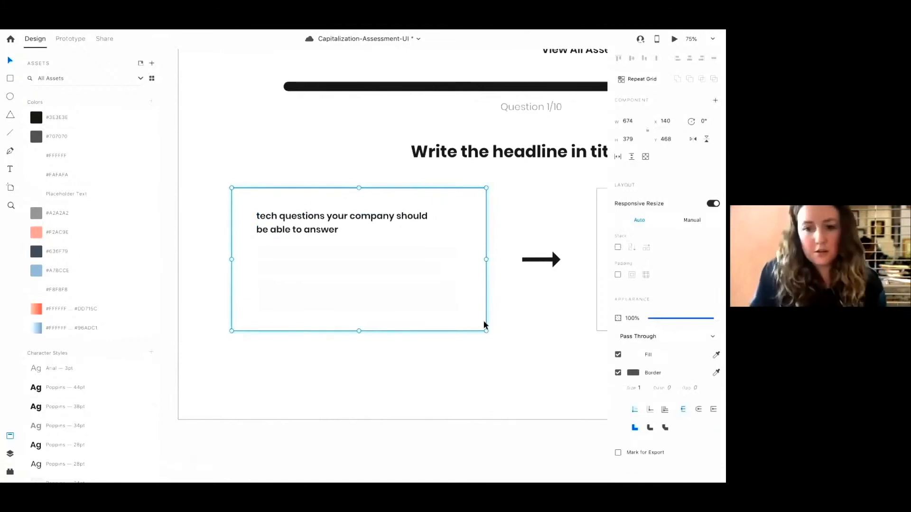
left_click(619, 373)
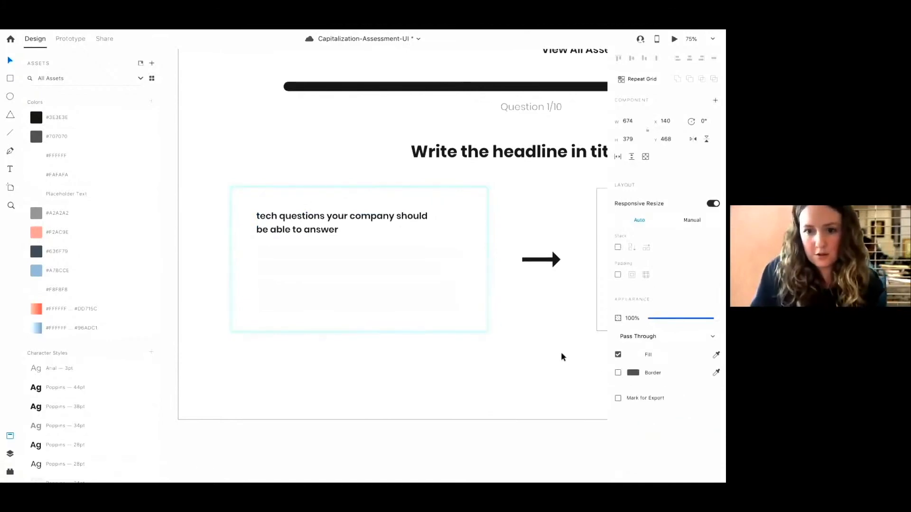
left_click(562, 355)
left_click(486, 321)
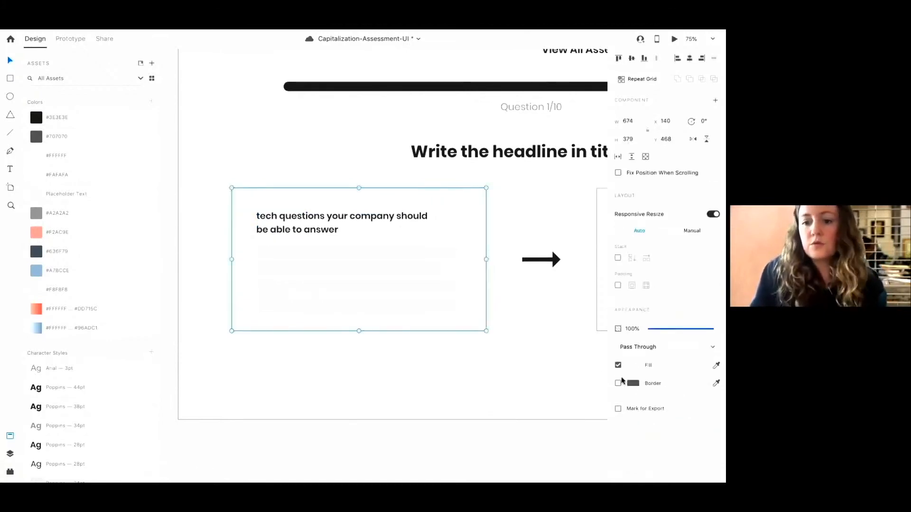
double_click(469, 324)
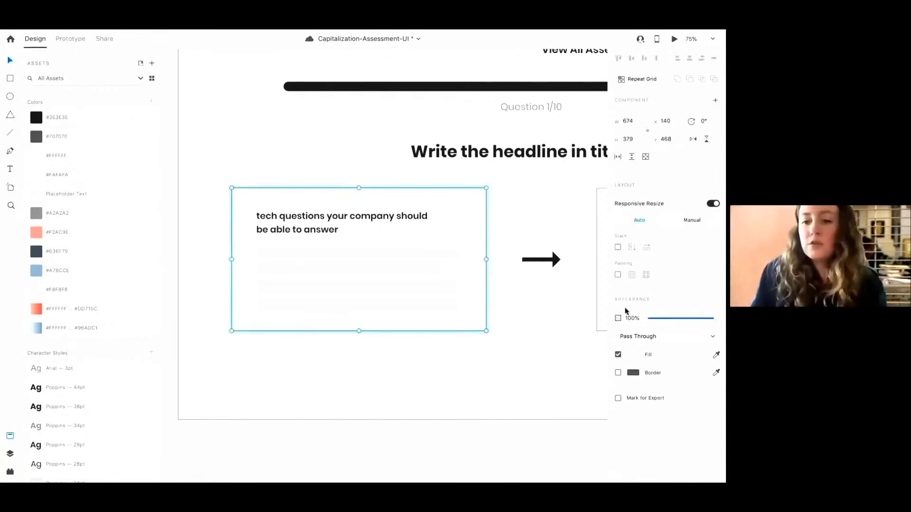
left_click(515, 292)
Review the artboards from the Main screen down through Activity 1 and Activity 2
key("super+minus")
key("super+minus")
key("super+minus")
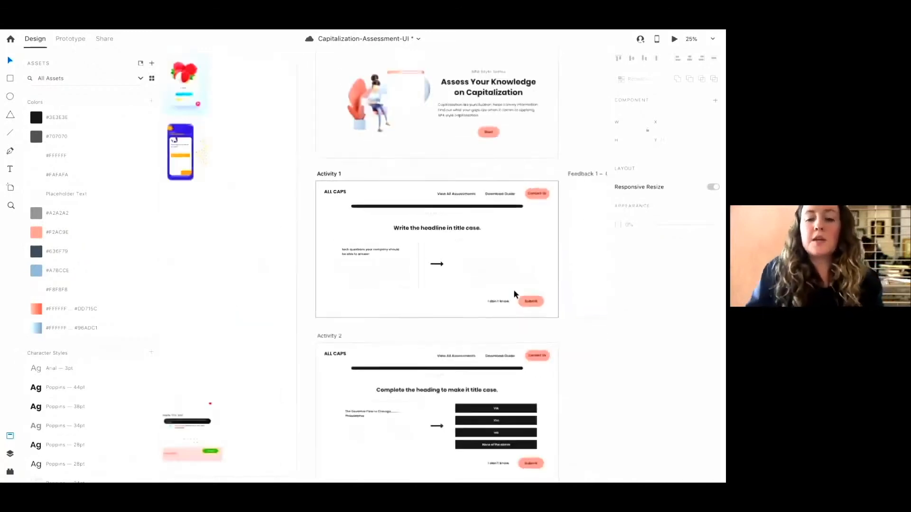
scroll(515, 295, "right", 2)
scroll(515, 295, "up", 2)
scroll(513, 295, "up", 1)
scroll(514, 294, "left", 1)
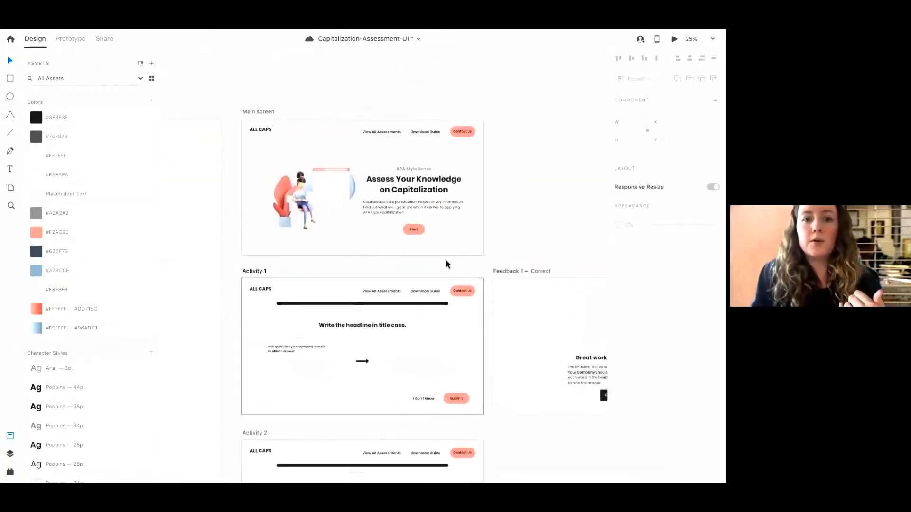
left_click(252, 113)
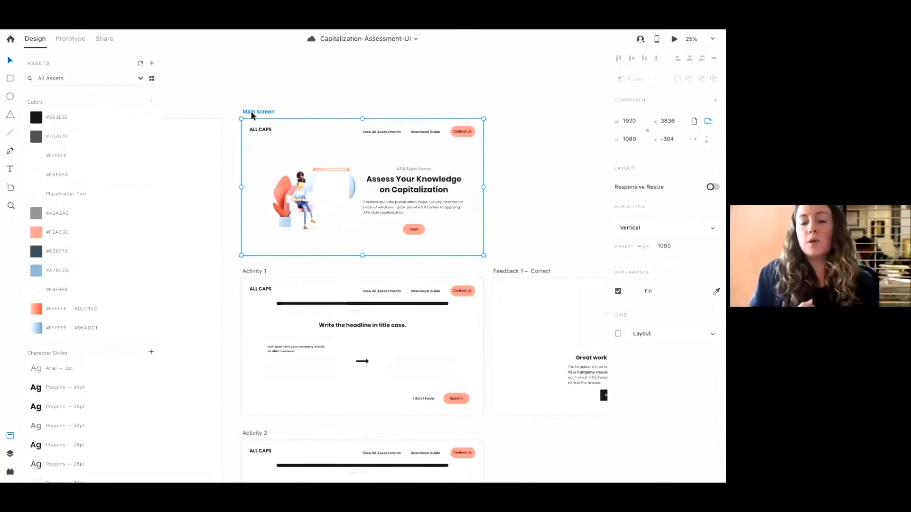
scroll(429, 225, "down", 3)
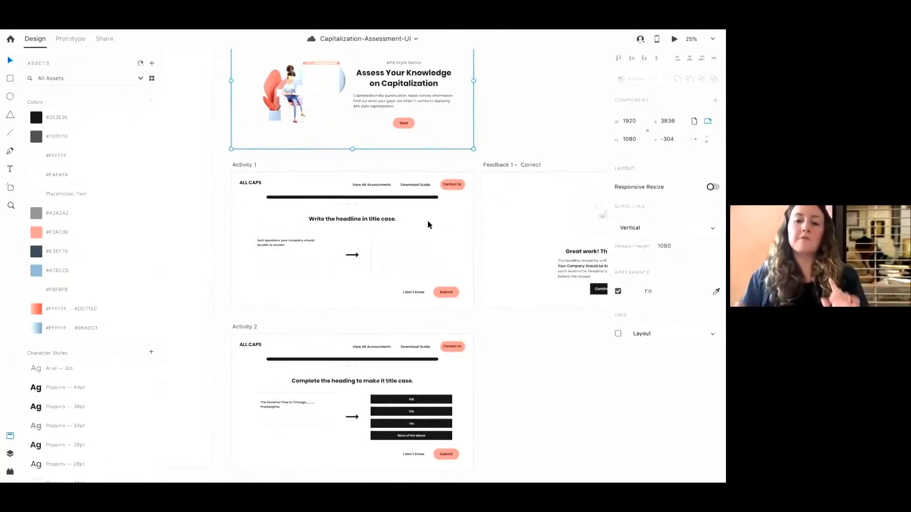
Inspect the Activity 1, Activity 2 and Feedback 1 – Correct artboards by selecting each of them
scroll(429, 225, "right", 2)
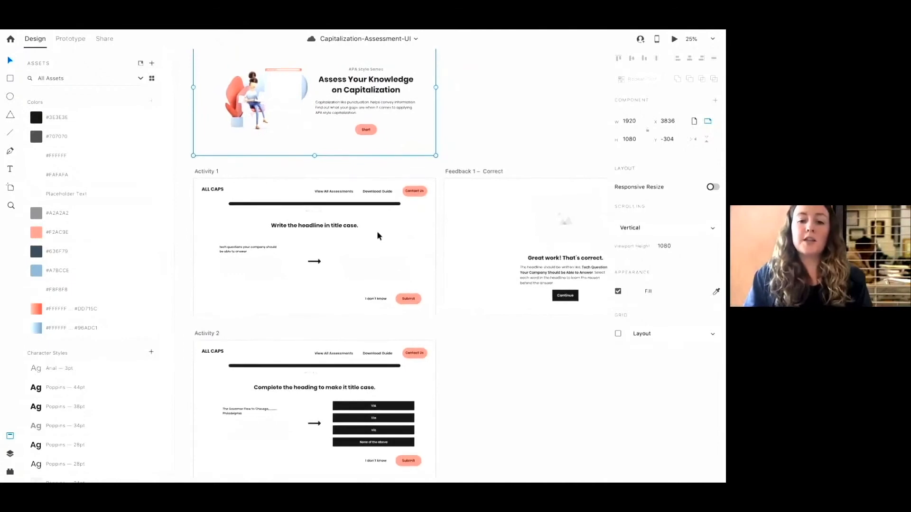
left_click(329, 252)
scroll(272, 220, "down", 2)
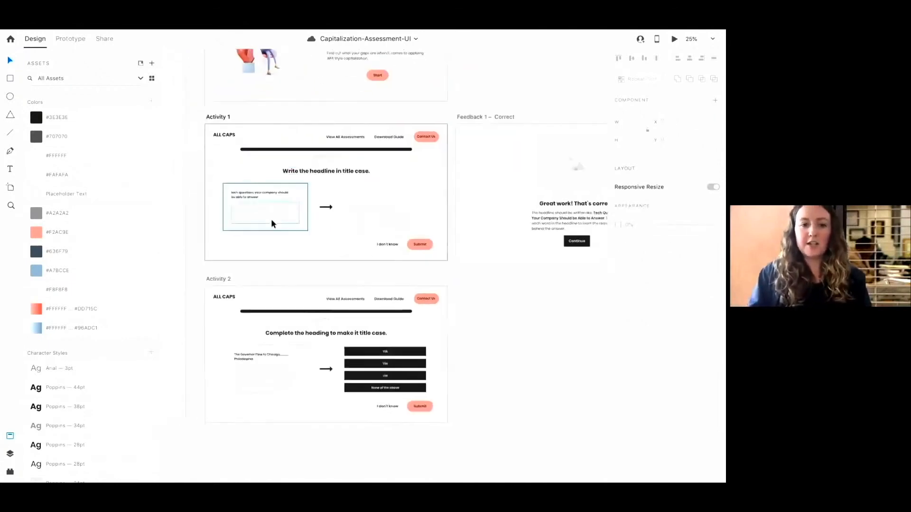
left_click(218, 118)
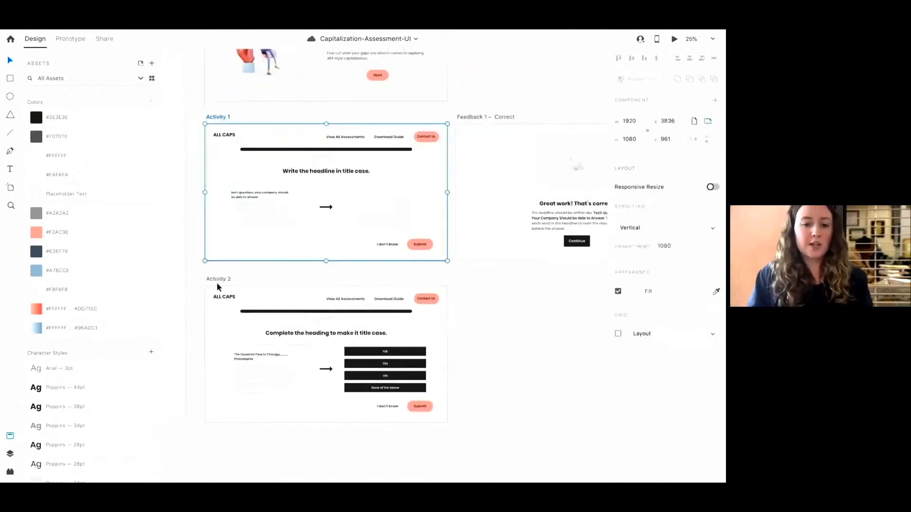
left_click(219, 280)
left_click(218, 119)
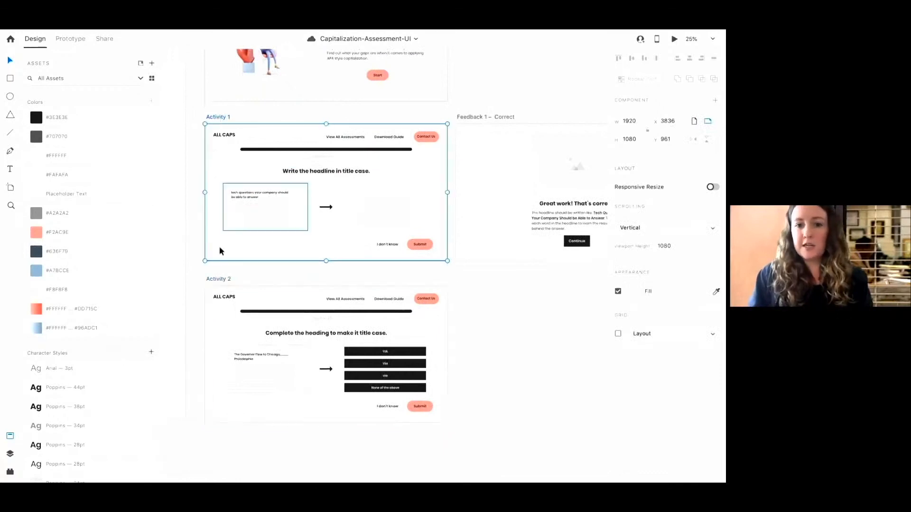
left_click(221, 276)
left_click(221, 280)
scroll(221, 281, "right", 10)
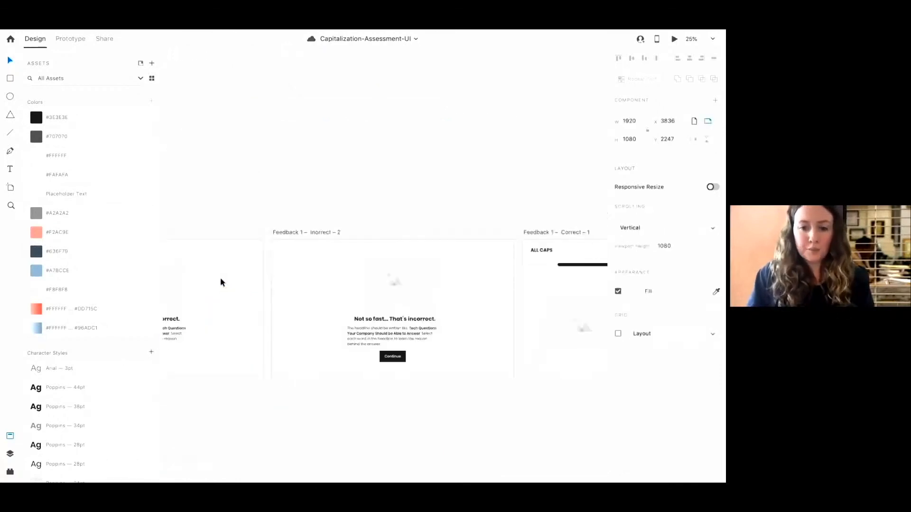
scroll(238, 280, "left", 5)
left_click(337, 266)
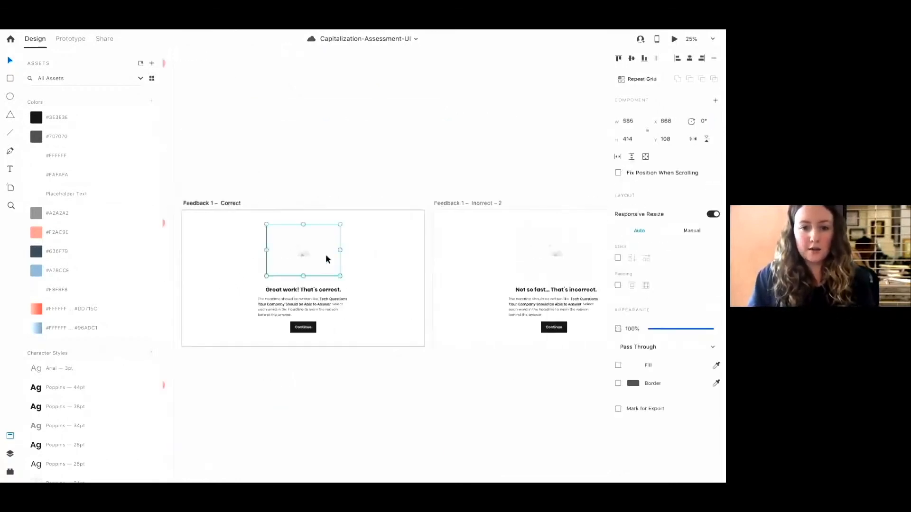
left_click(228, 204)
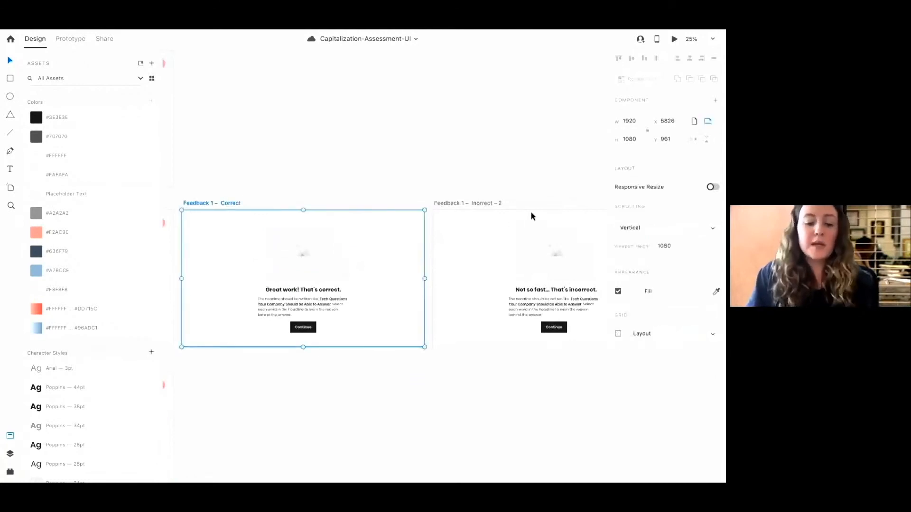
Pan across the canvas to review the Feedback 1 Correct and Incorrect screens beside the activities
scroll(530, 211, "down", 3)
scroll(531, 211, "right", 5)
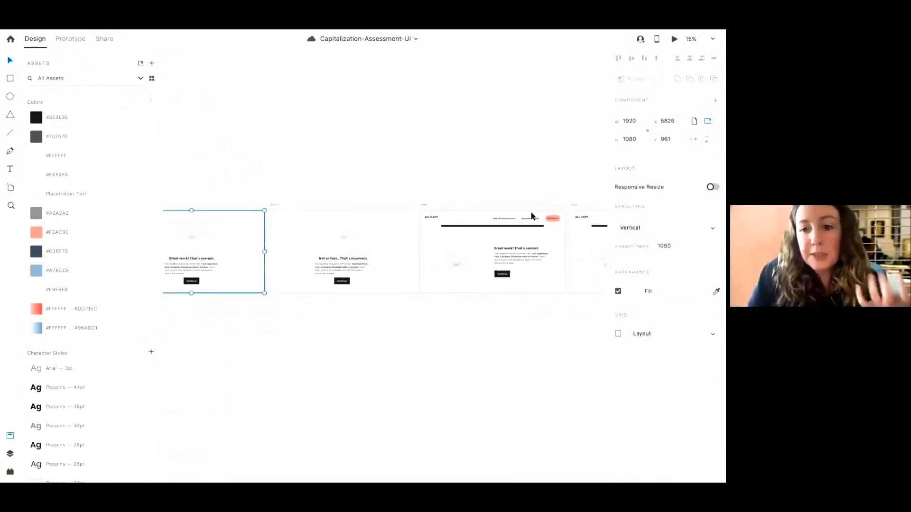
scroll(362, 213, "left", 6)
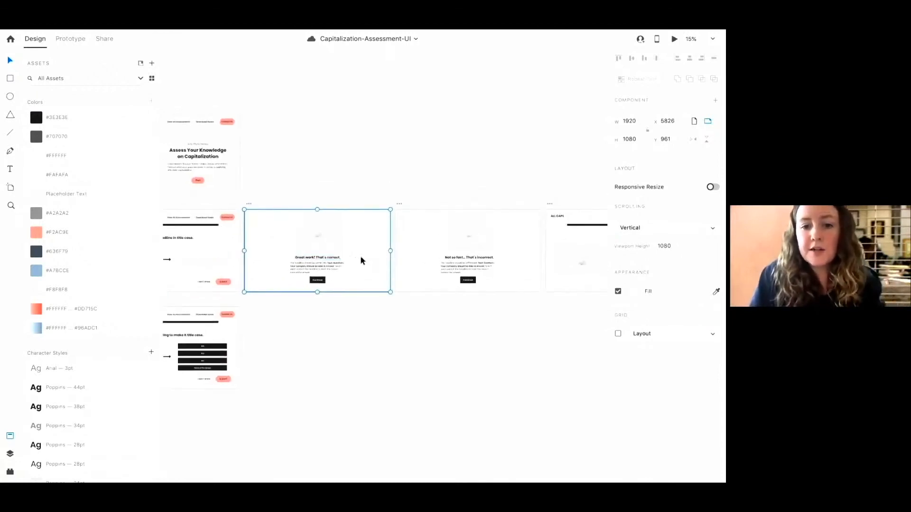
scroll(351, 260, "right", 5)
scroll(362, 261, "left", 5)
scroll(389, 267, "right", 7)
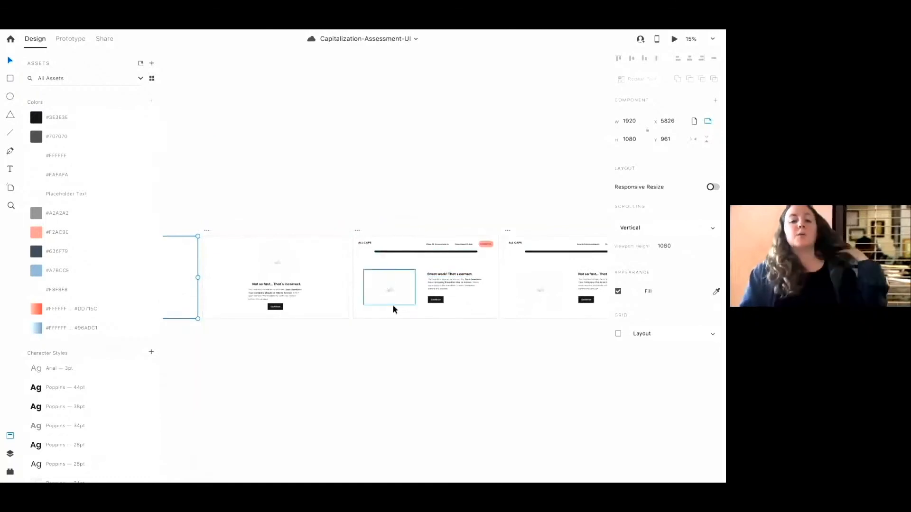
scroll(444, 308, "up", 2)
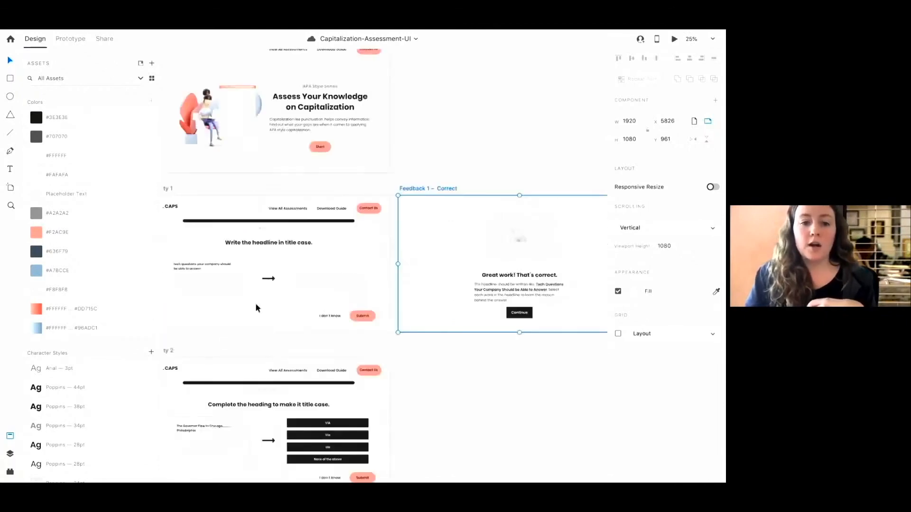
scroll(256, 305, "left", 5)
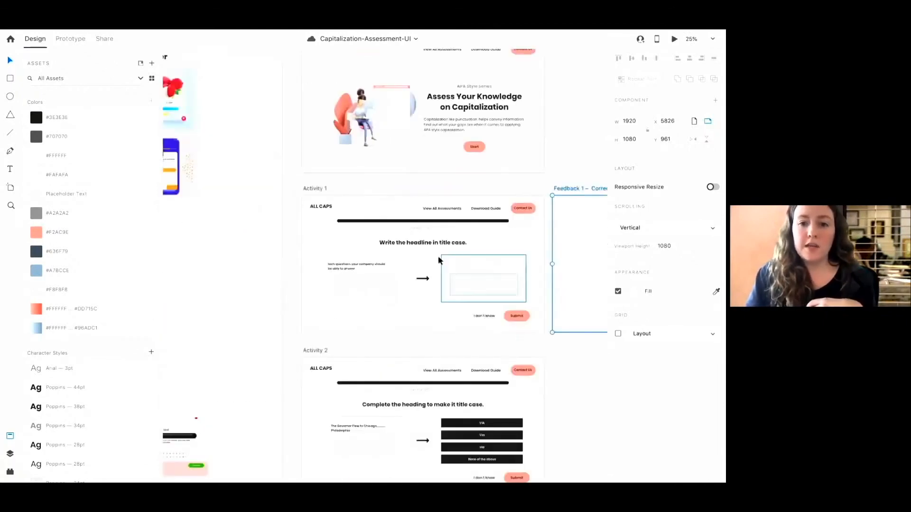
scroll(448, 262, "down", 3)
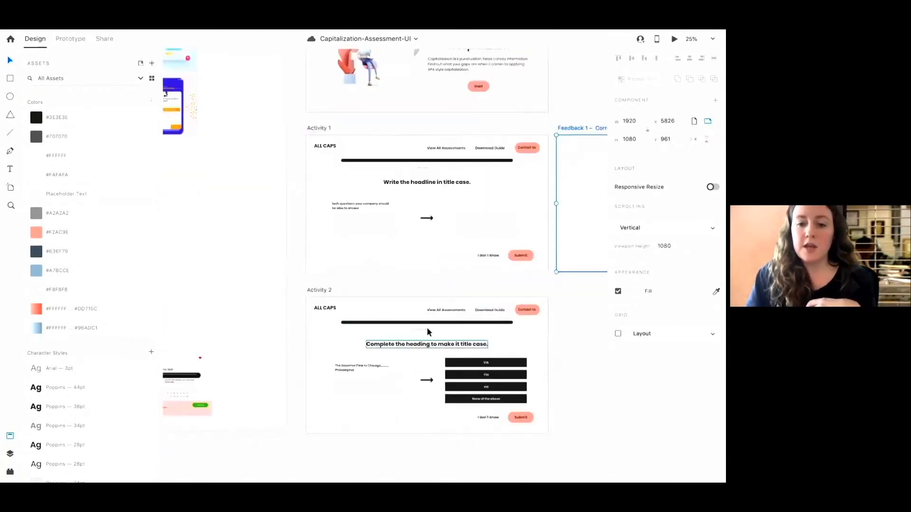
scroll(416, 311, "right", 5)
scroll(428, 332, "right", 5)
scroll(428, 332, "up", 2)
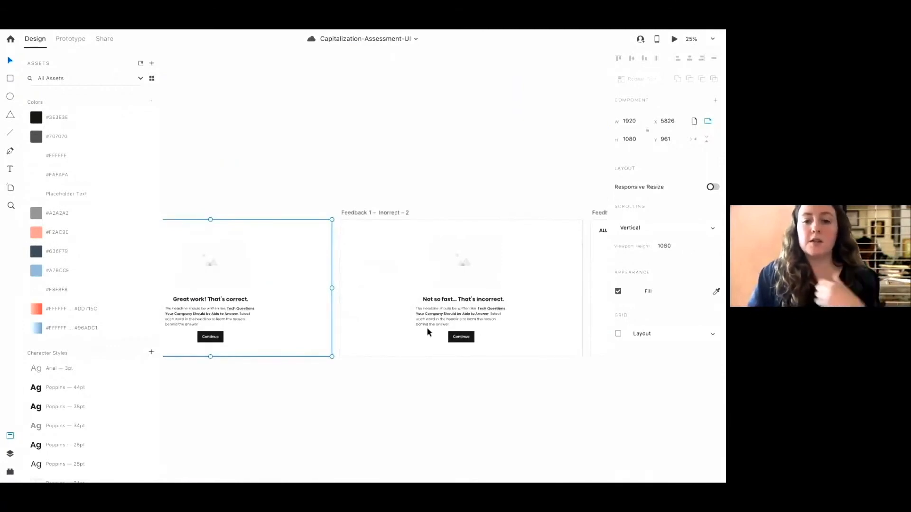
scroll(442, 322, "right", 3)
scroll(442, 322, "up", 1)
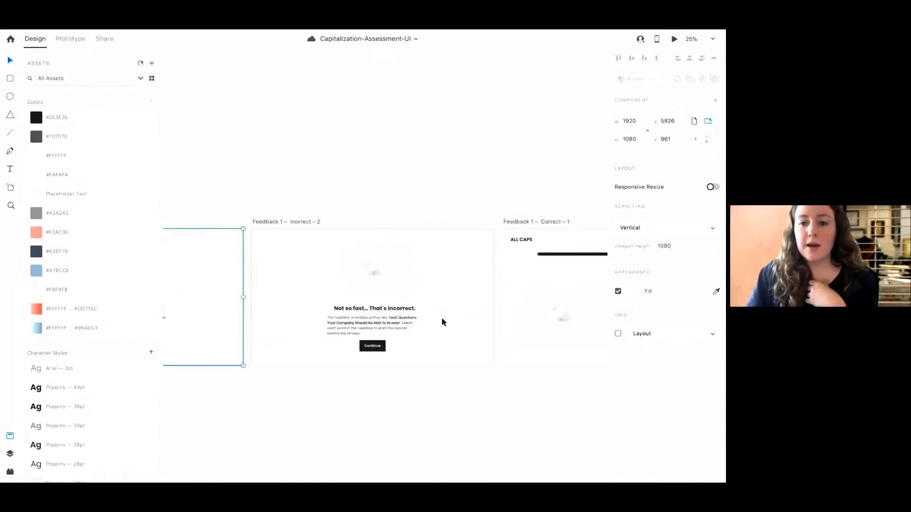
scroll(440, 323, "right", 5)
scroll(439, 323, "up", 2)
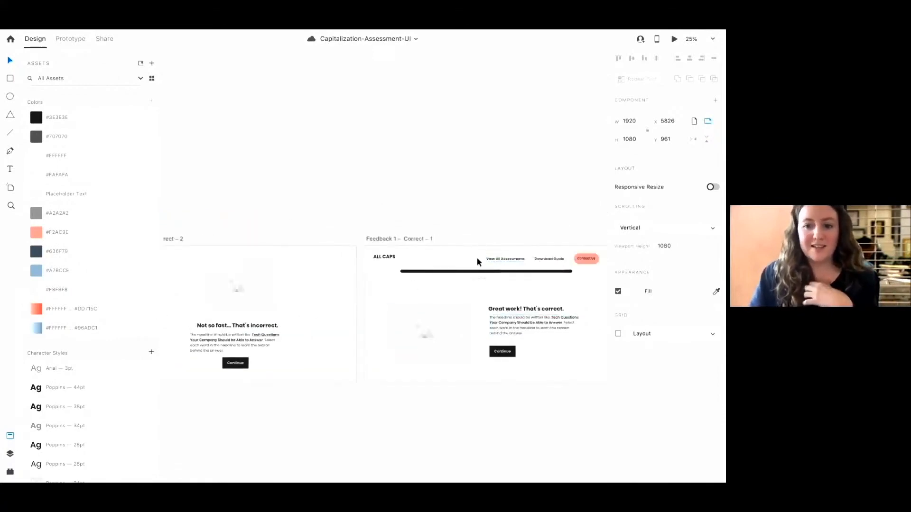
scroll(551, 289, "down", 5)
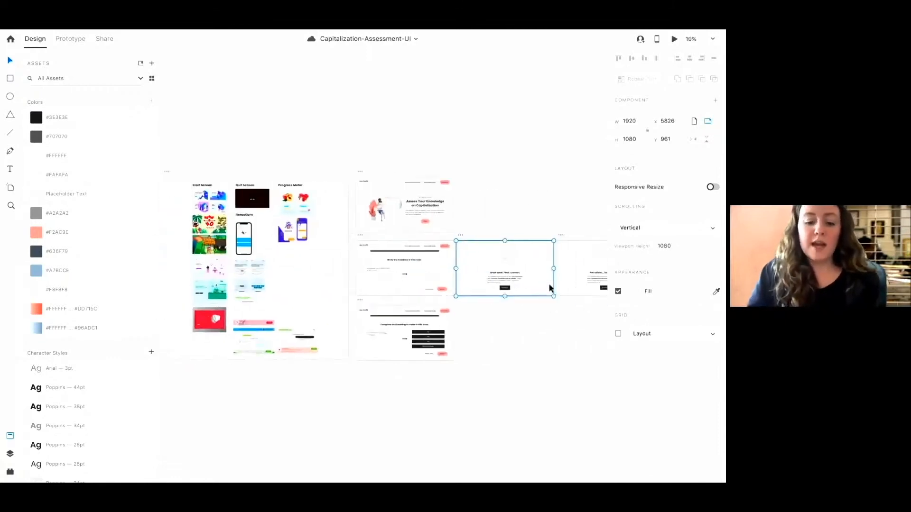
scroll(549, 288, "up", 5)
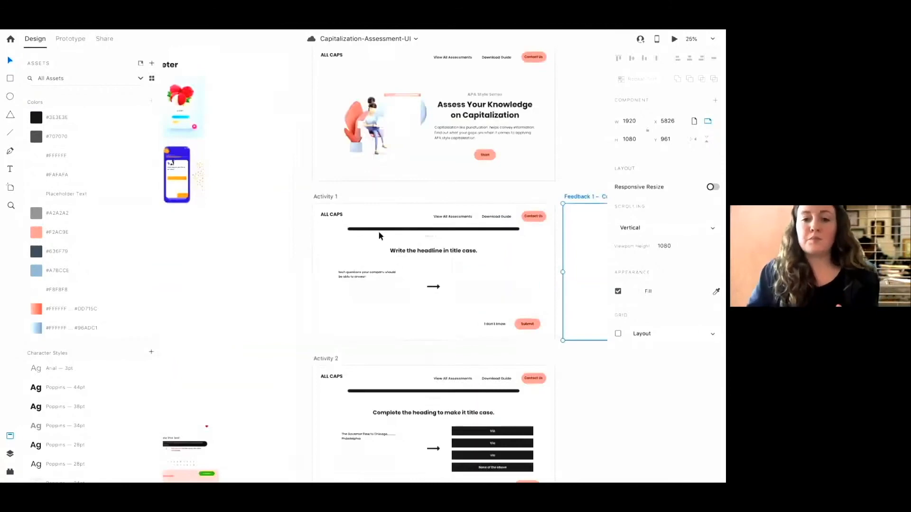
Try applying the white-to-#96ADC1 gradient colour asset to Activity 1's progress bar, then undo it
left_click(328, 199)
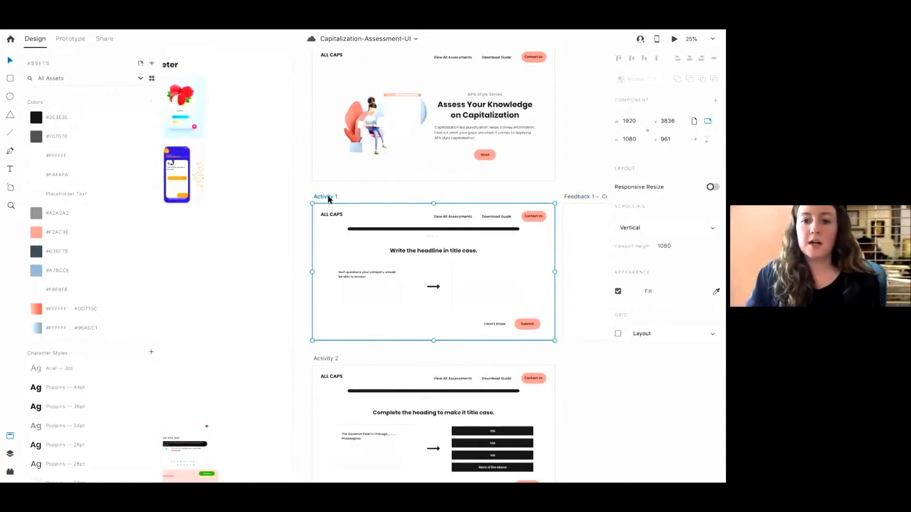
scroll(328, 200, "up", 2)
scroll(328, 200, "right", 2)
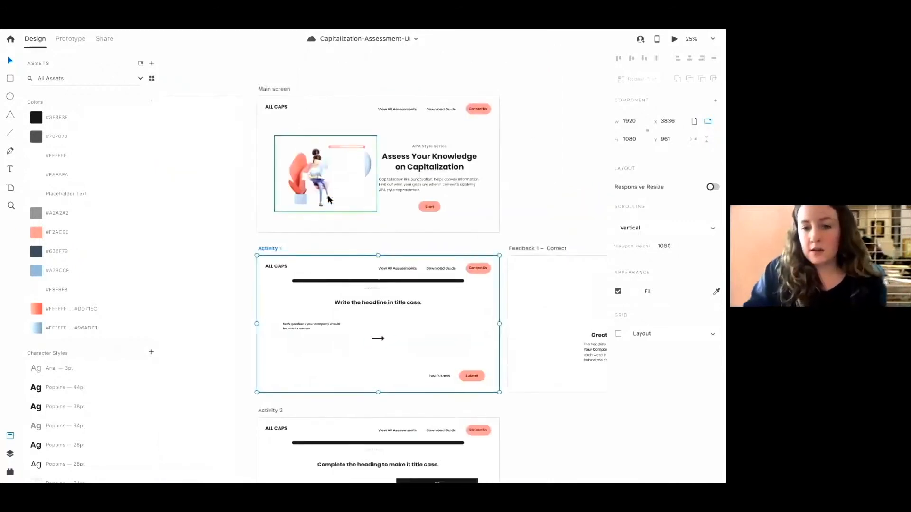
key("super+equal")
left_click(424, 286)
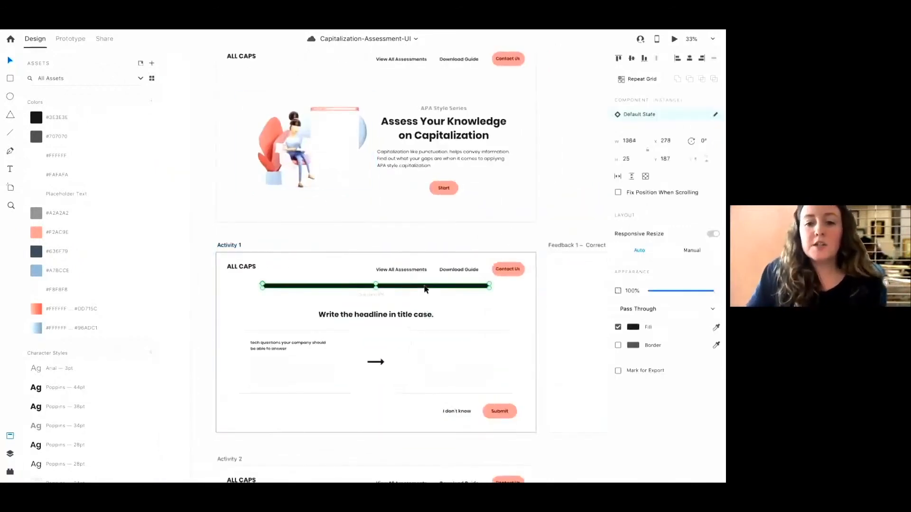
left_click(37, 328)
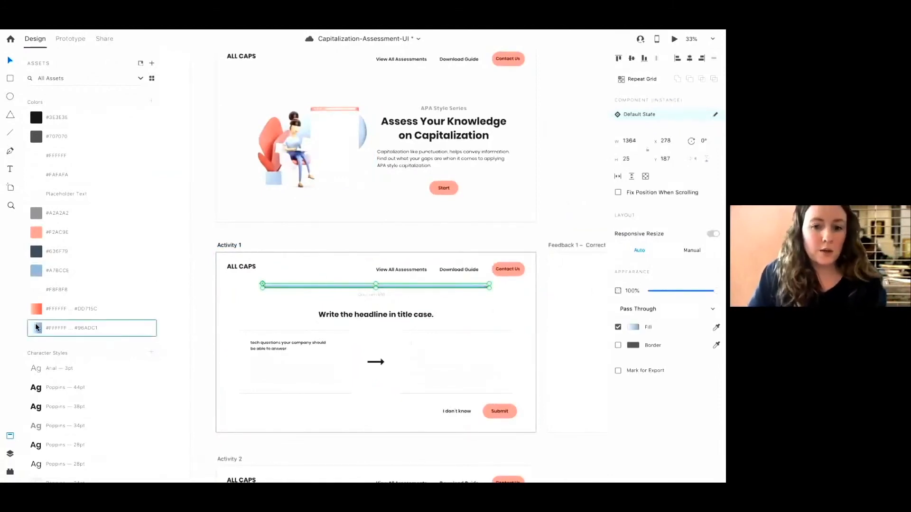
key("super+z")
key("Escape")
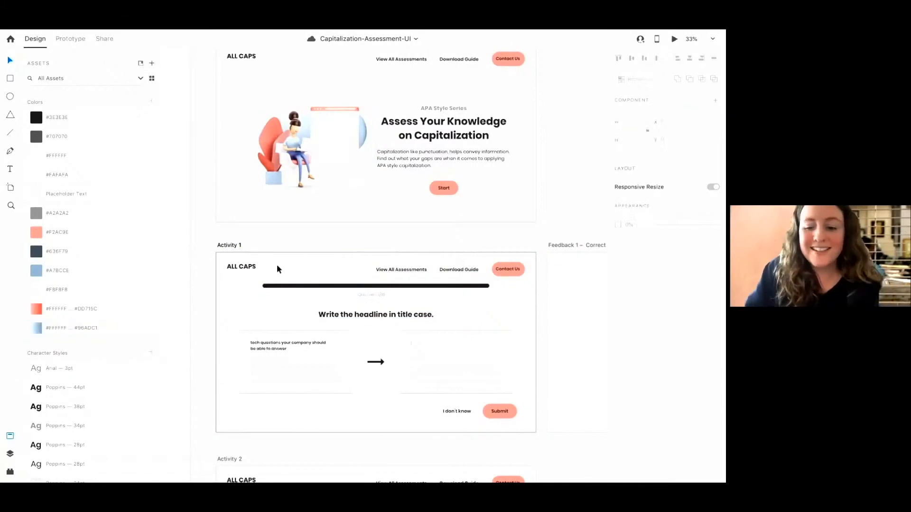
Remove the border from Activity 1's question answer box and add a drop shadow to its rectangle
key("super+equal")
scroll(277, 265, "down", 2)
scroll(277, 265, "left", 1)
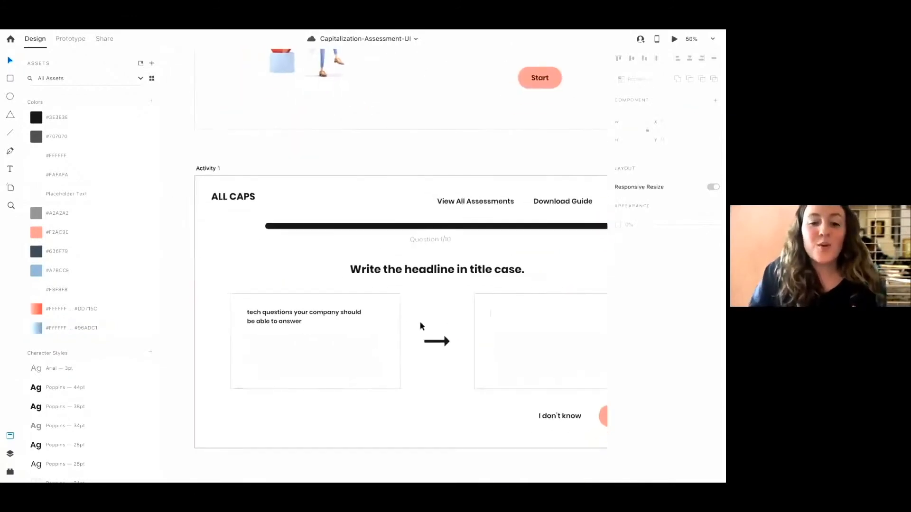
left_click(397, 315)
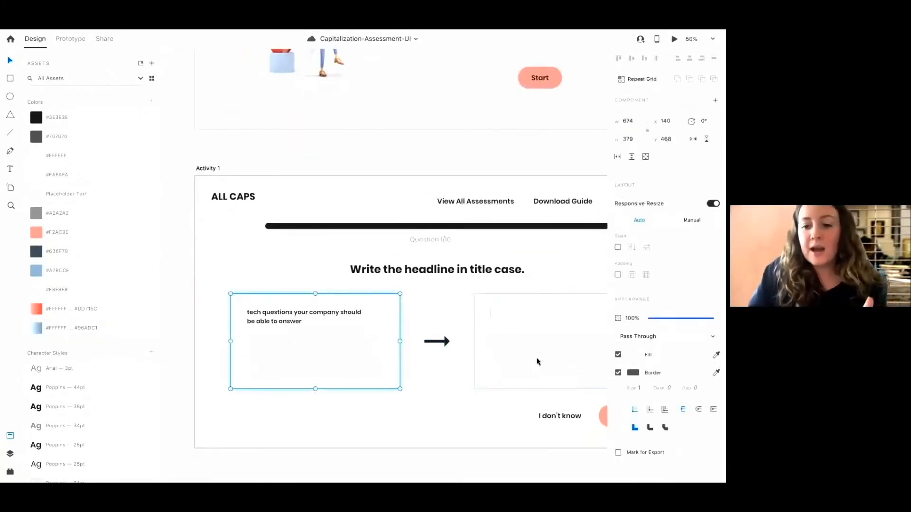
left_click(617, 373)
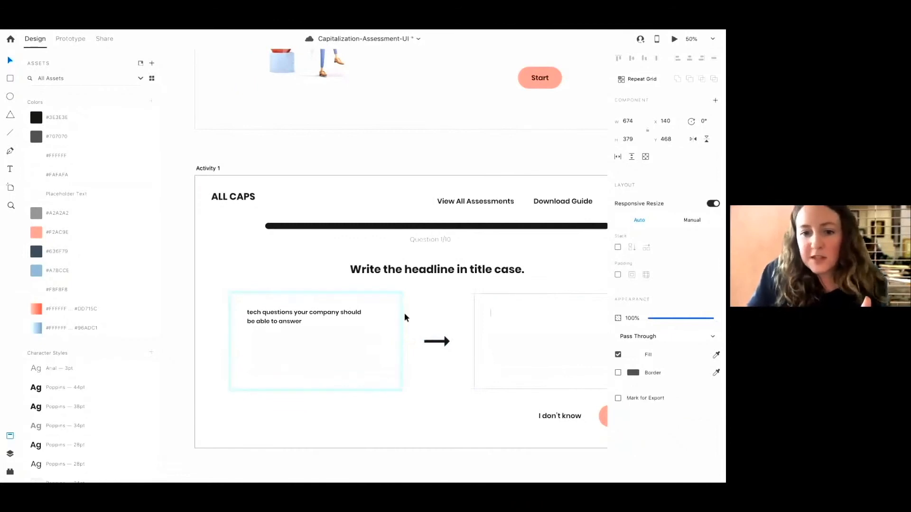
double_click(383, 312)
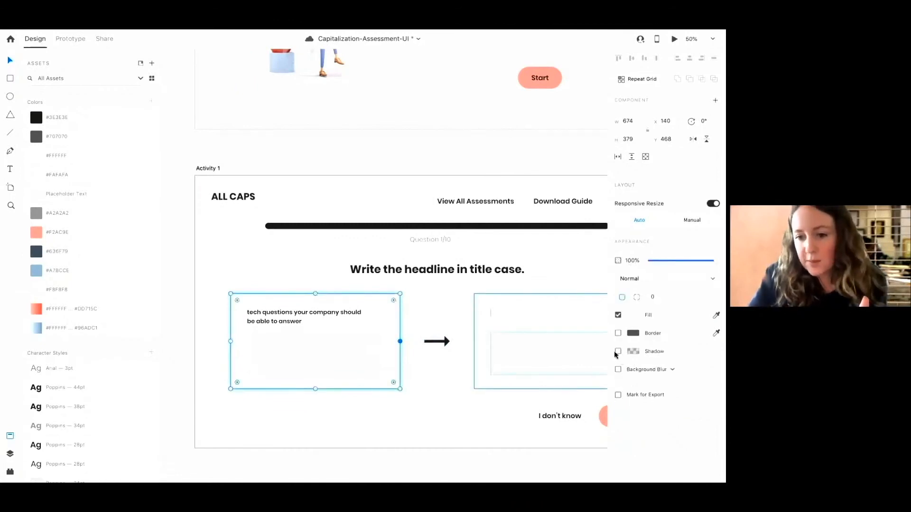
left_click(618, 352)
left_click(414, 420)
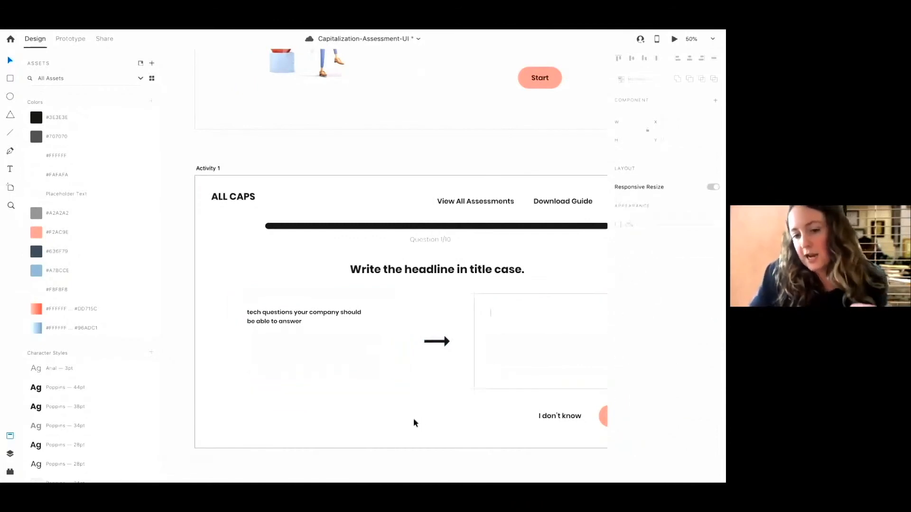
Set the answer box rectangle's shadow blur to 13
left_click(395, 383)
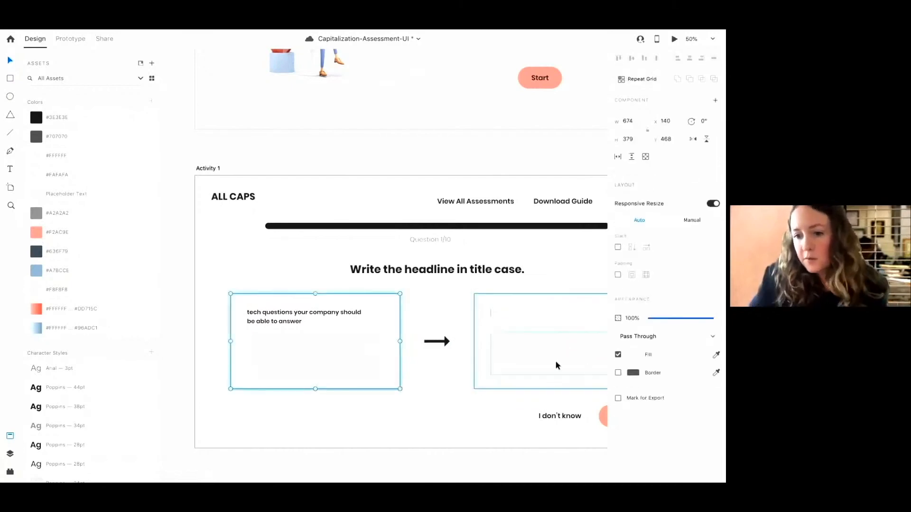
double_click(390, 355)
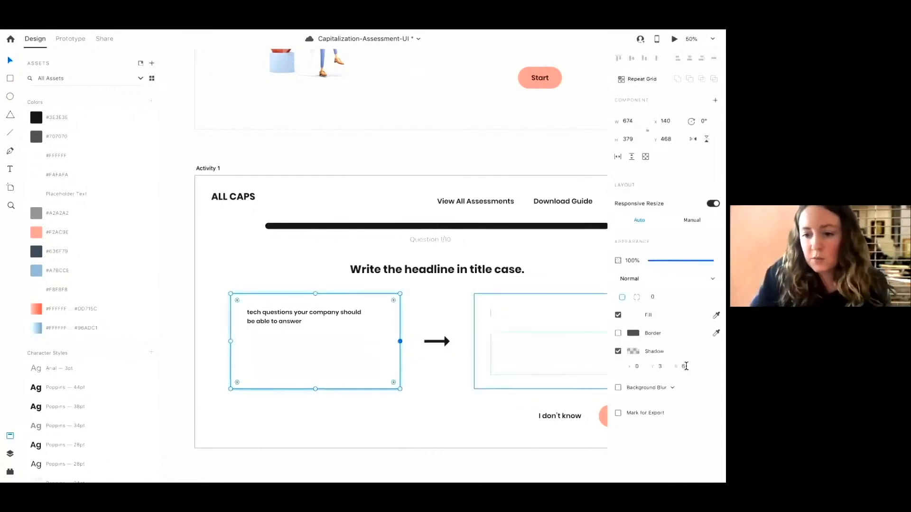
key("Up")
key("Up")
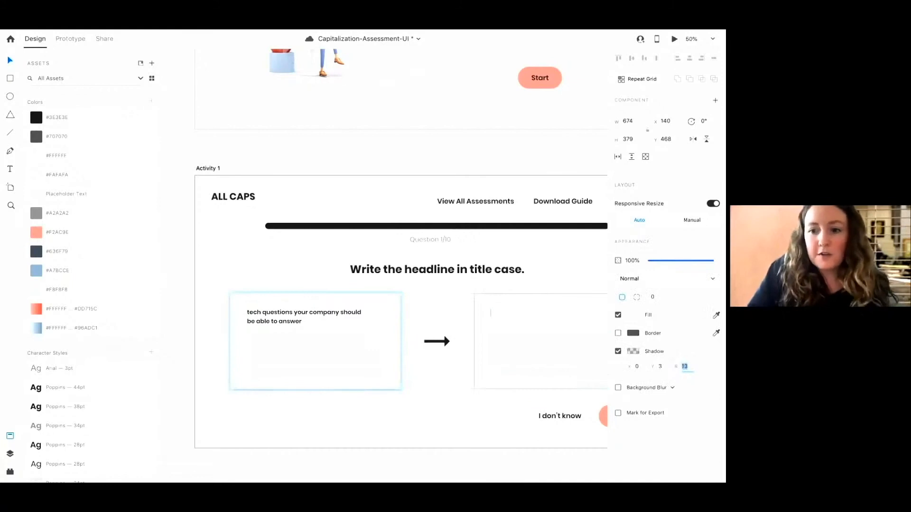
left_click(423, 386)
Try tinting the question answer box's shadow with the #A7BCCE colour asset, then undo it
left_click(397, 377)
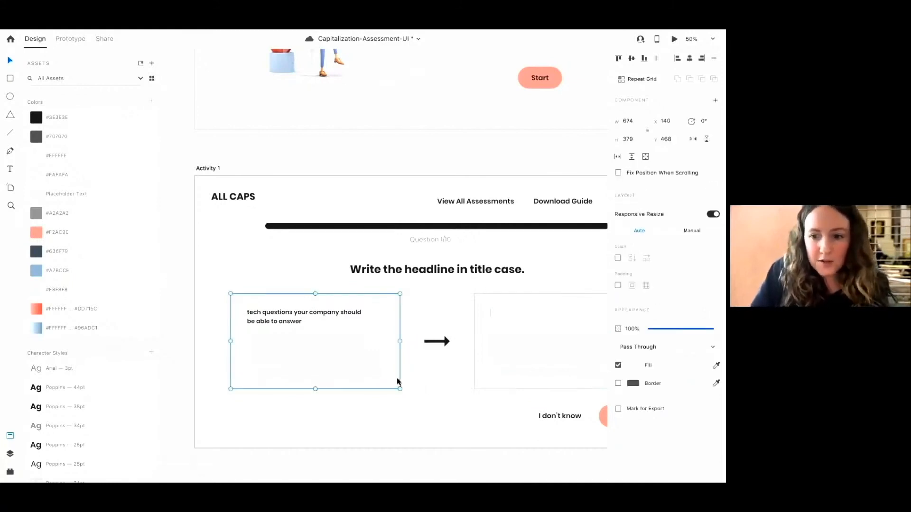
double_click(387, 318)
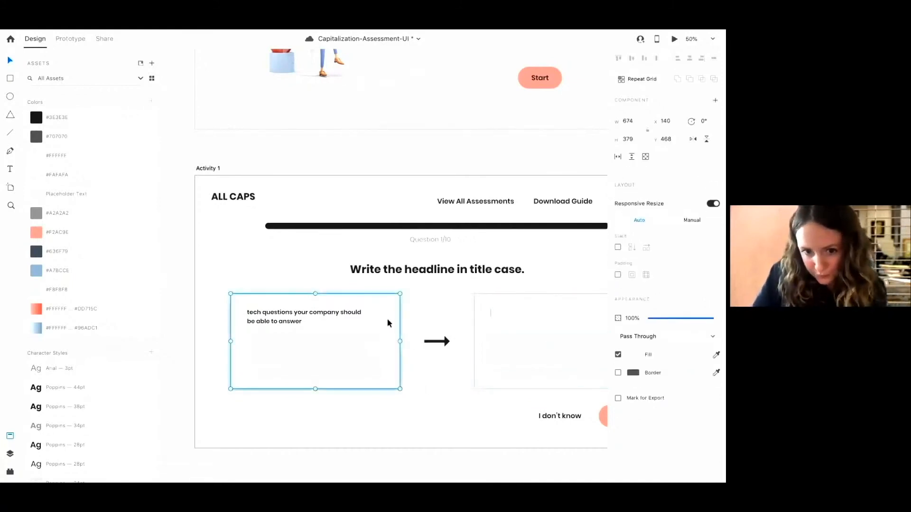
left_click(381, 311)
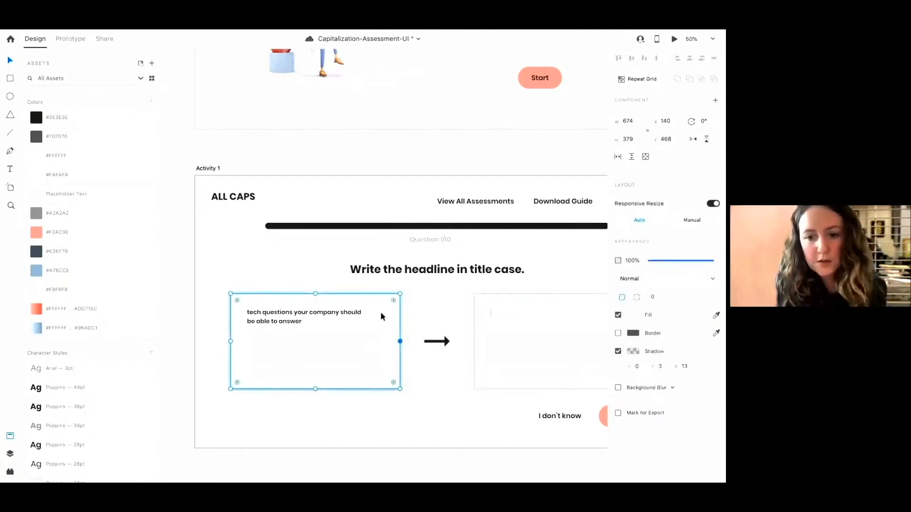
left_click(635, 352)
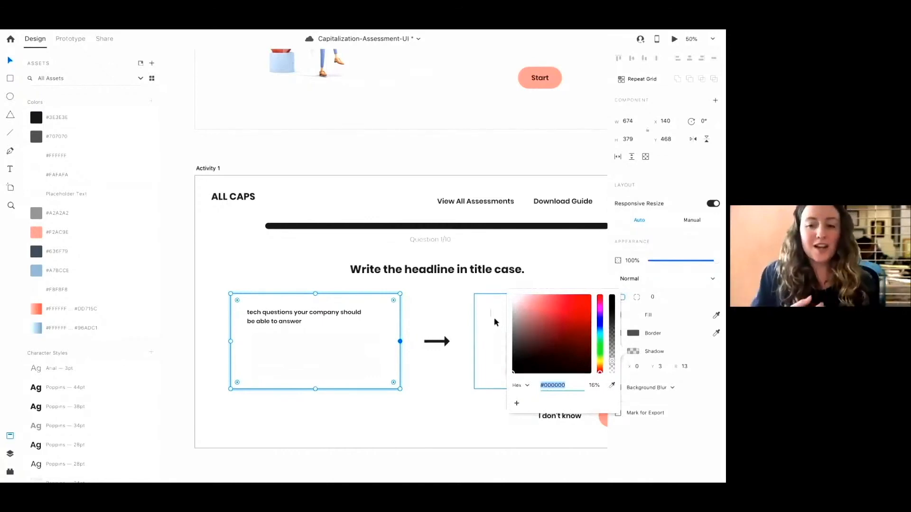
left_click(601, 338)
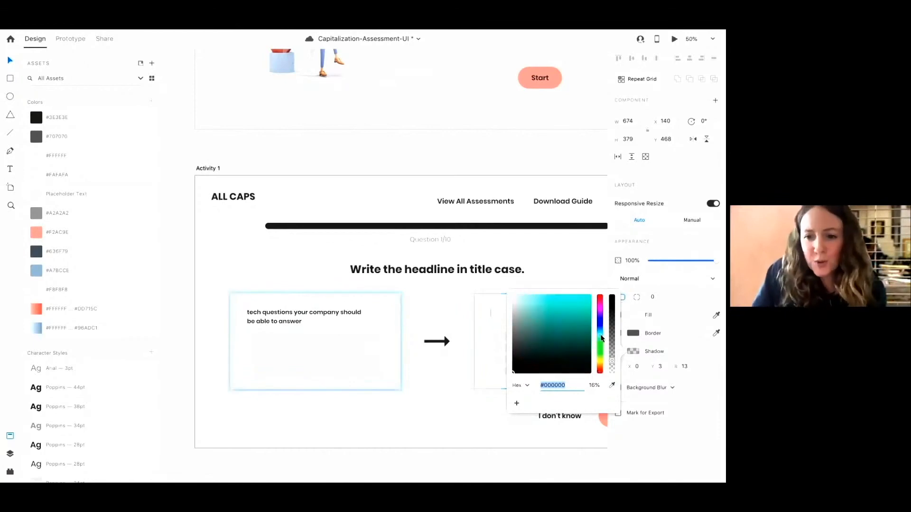
left_click_drag(520, 312, 522, 322)
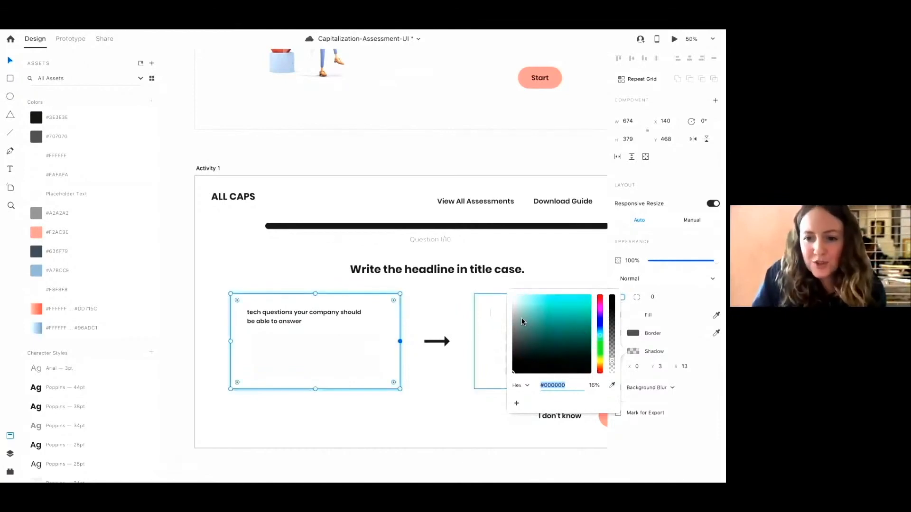
left_click(37, 274)
key("ctrl+z")
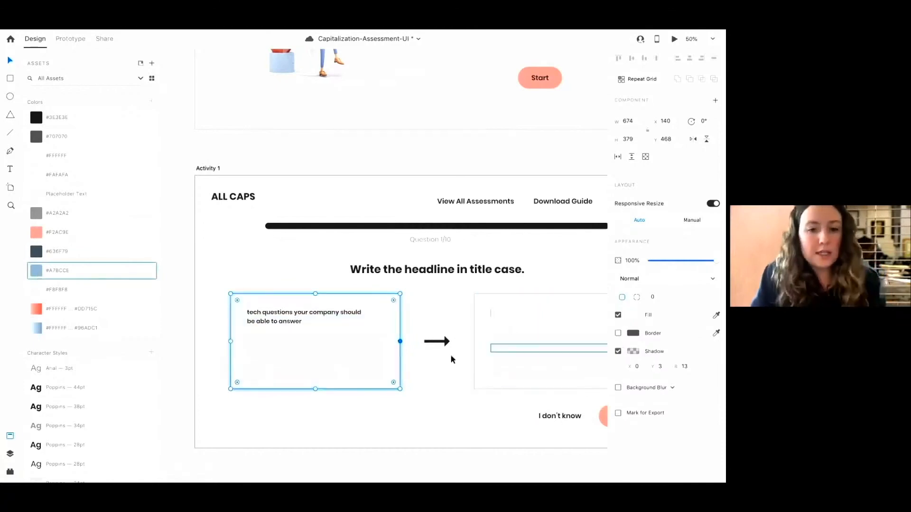
Set the question answer box's shadow colour to #6B737C, starting from the #A7BCCE colour asset
left_click(632, 352)
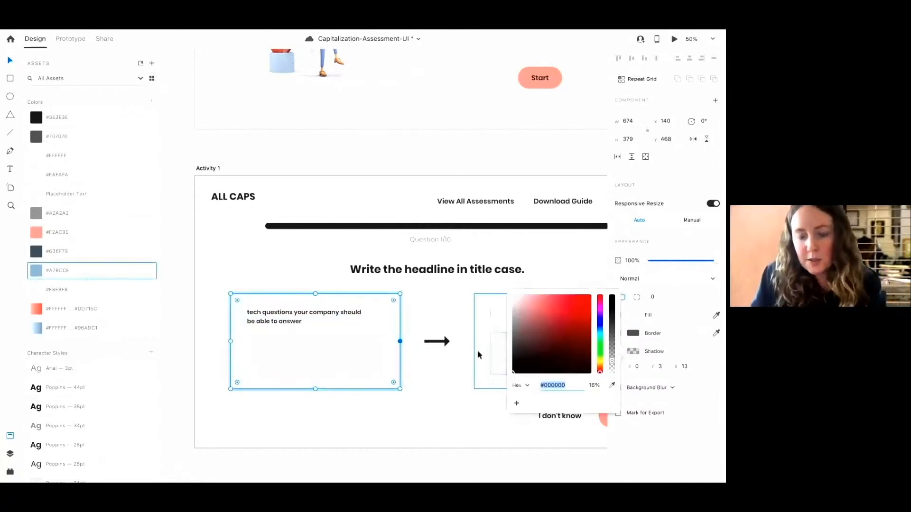
left_click(612, 386)
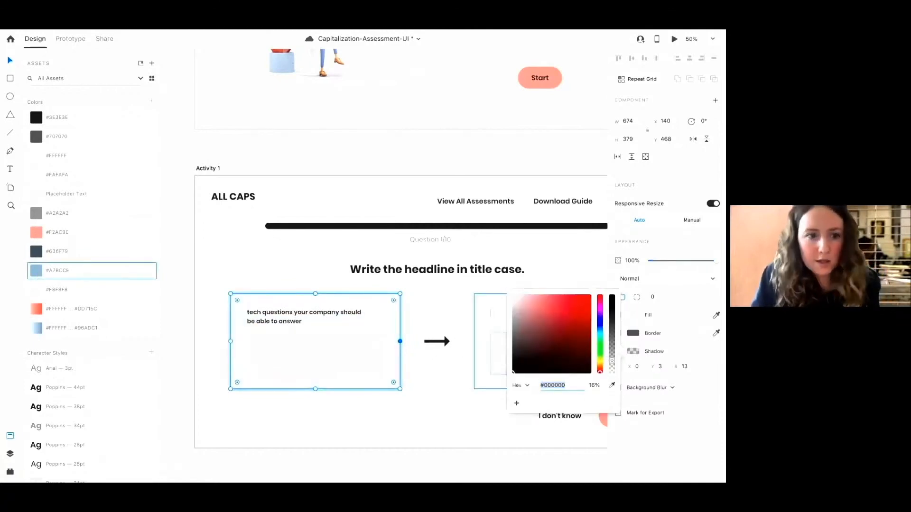
left_click(40, 274)
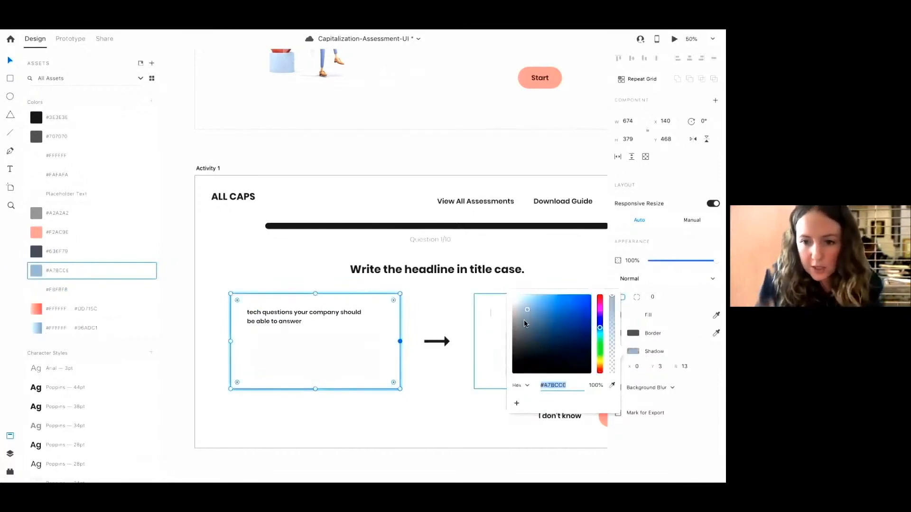
left_click_drag(524, 321, 518, 340)
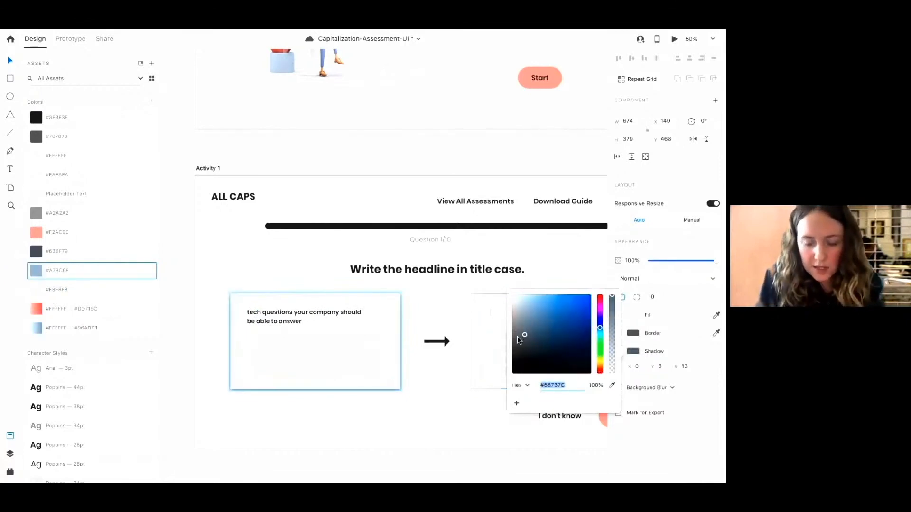
left_click(458, 380)
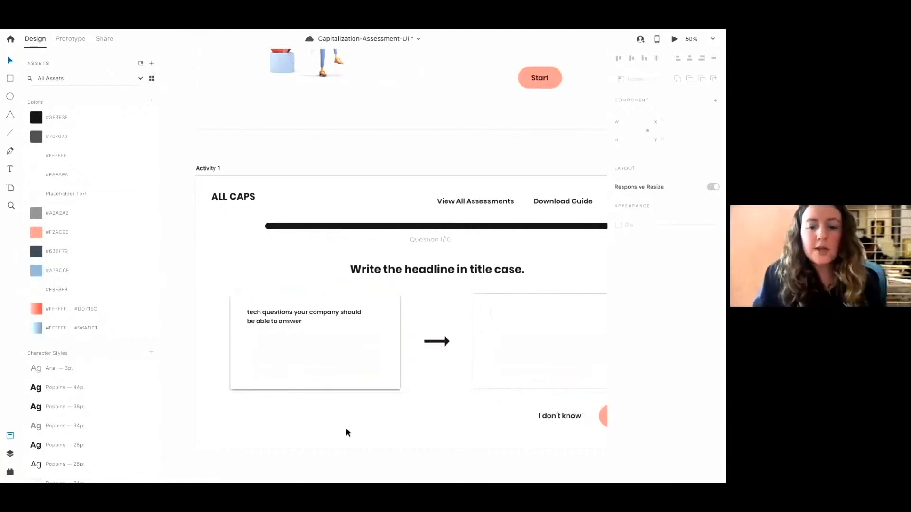
Zoom in to examine the question answer box's shadow up close, then zoom back out
key("super+plus")
scroll(430, 370, "down", 2)
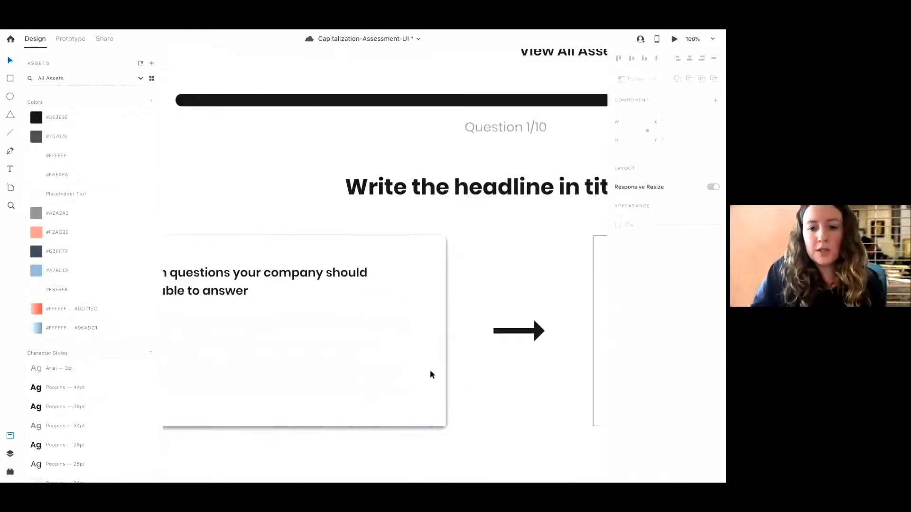
scroll(457, 402, "down", 3)
scroll(458, 402, "left", 2)
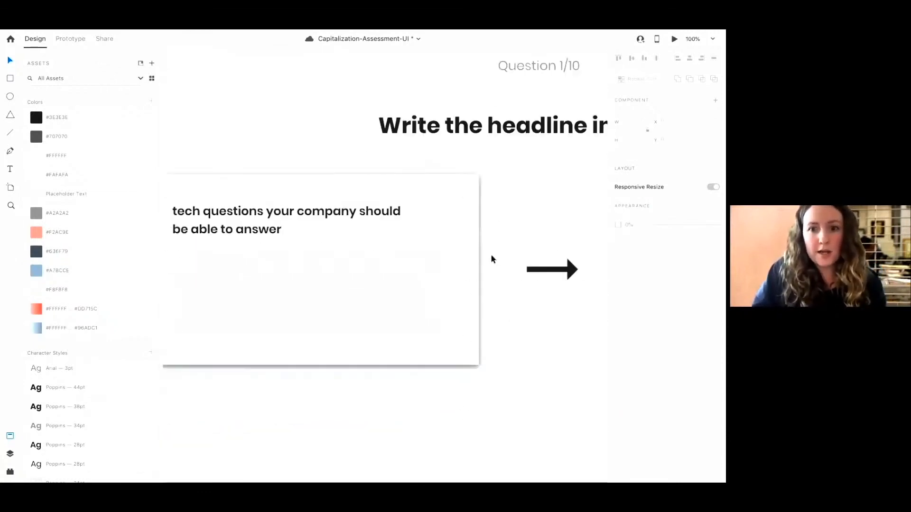
left_click(474, 250)
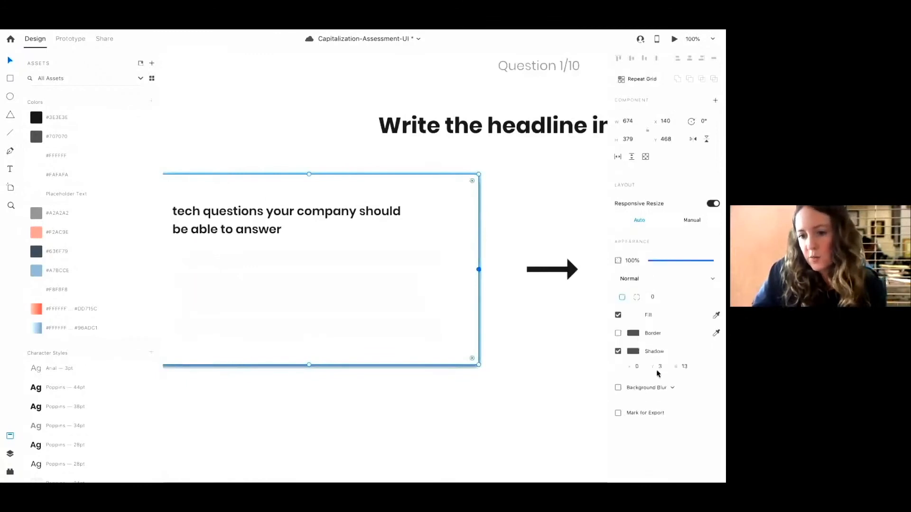
left_click(494, 388)
key("ctrl+minus")
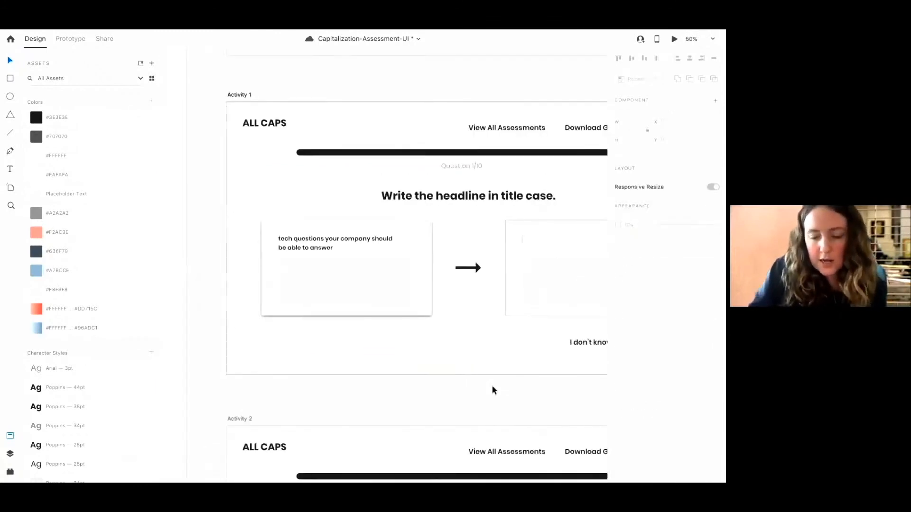
Copy the question answer box's rectangle and paste its appearance onto Activity 1's answer input box
scroll(541, 307, "right", 5)
left_click(326, 318)
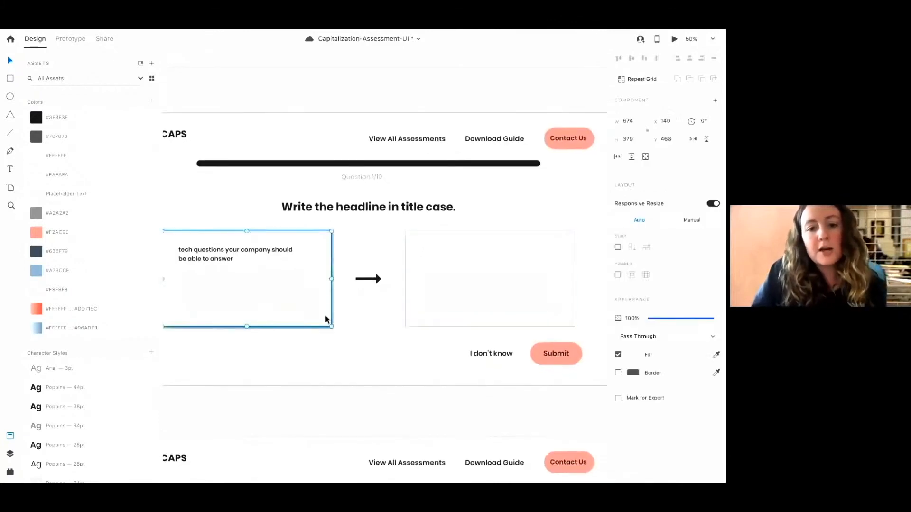
left_click(326, 319)
right_click(326, 316)
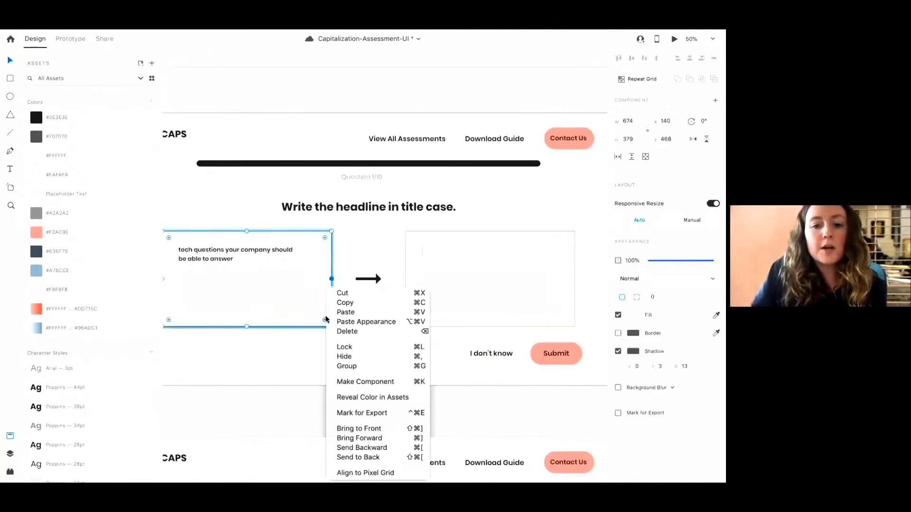
left_click(350, 306)
left_click(568, 258)
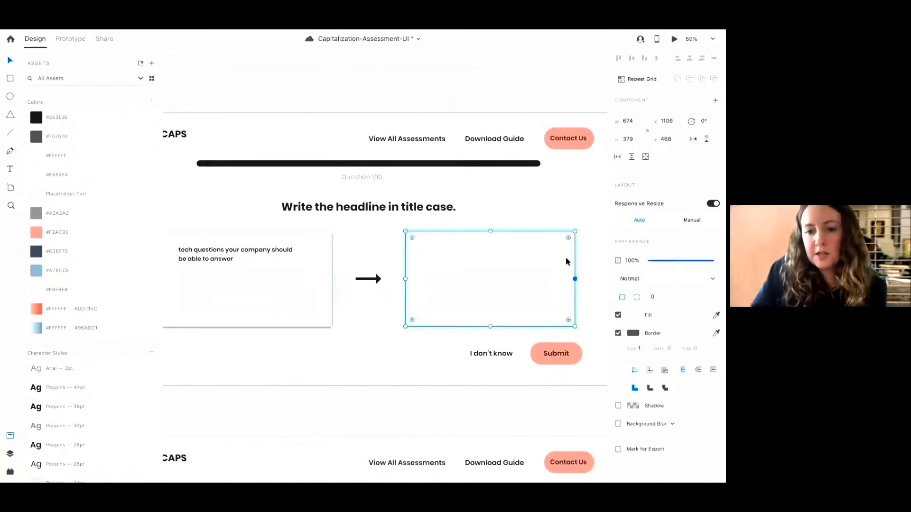
left_click(566, 258)
right_click(563, 254)
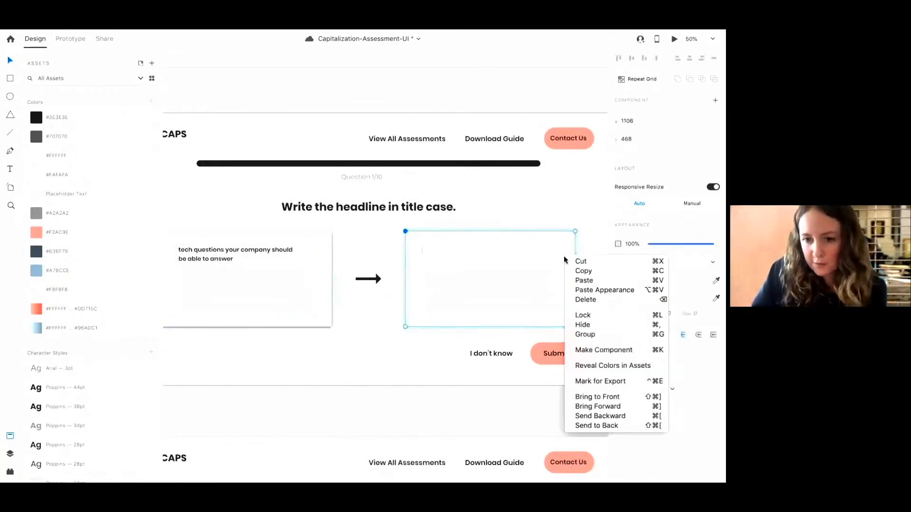
left_click(607, 289)
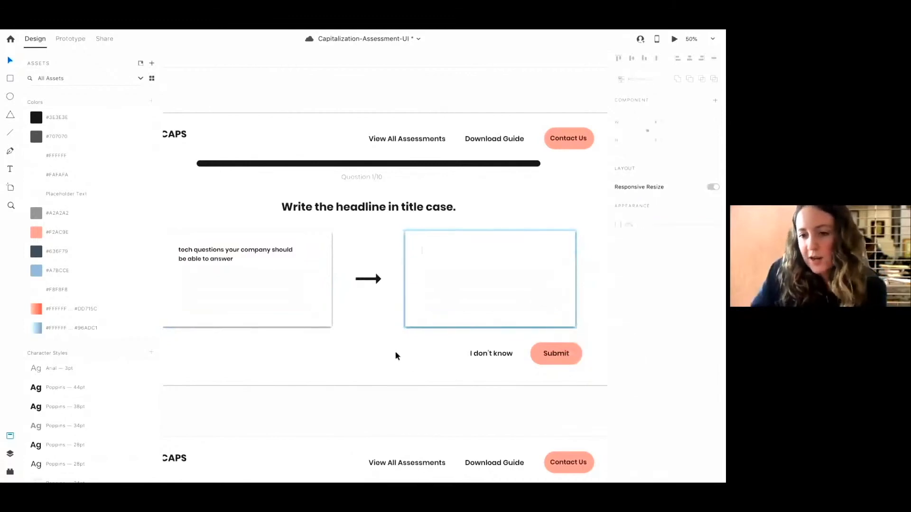
Inspect the answer input box's appearance and pan around Activity 1 to review the result
left_click(415, 324)
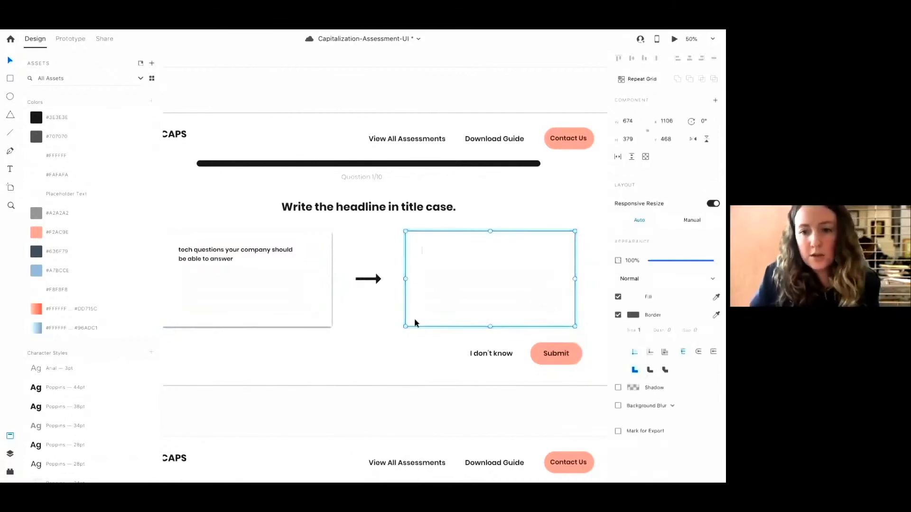
left_click(380, 344)
scroll(387, 336, "down", 5)
scroll(387, 336, "left", 1)
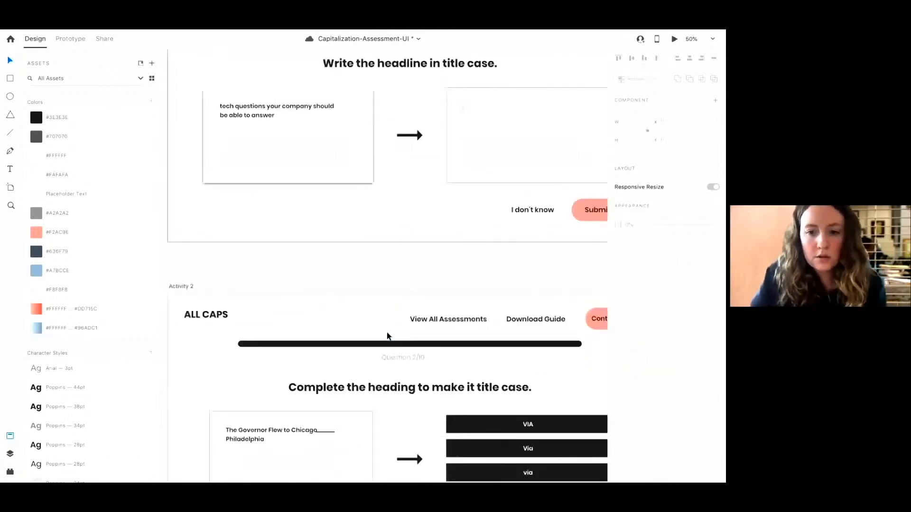
scroll(387, 336, "up", 4)
scroll(387, 336, "right", 3)
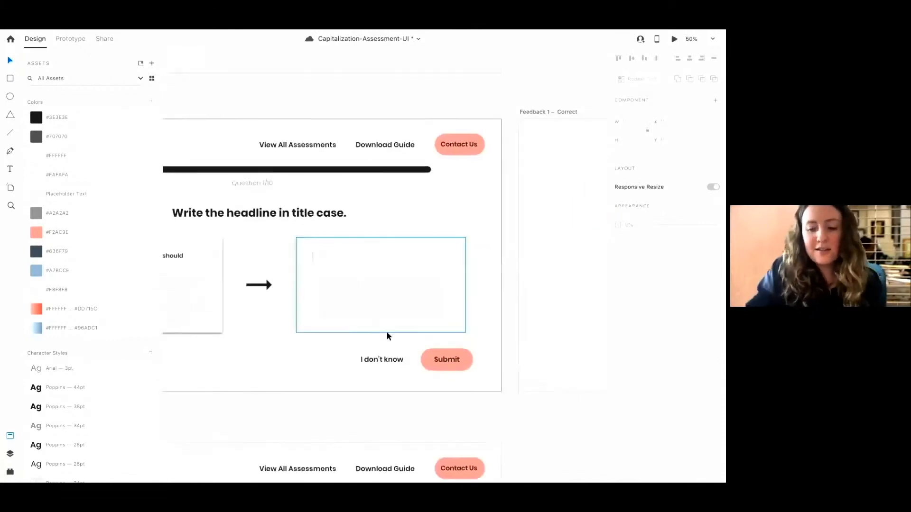
scroll(378, 268, "down", 2)
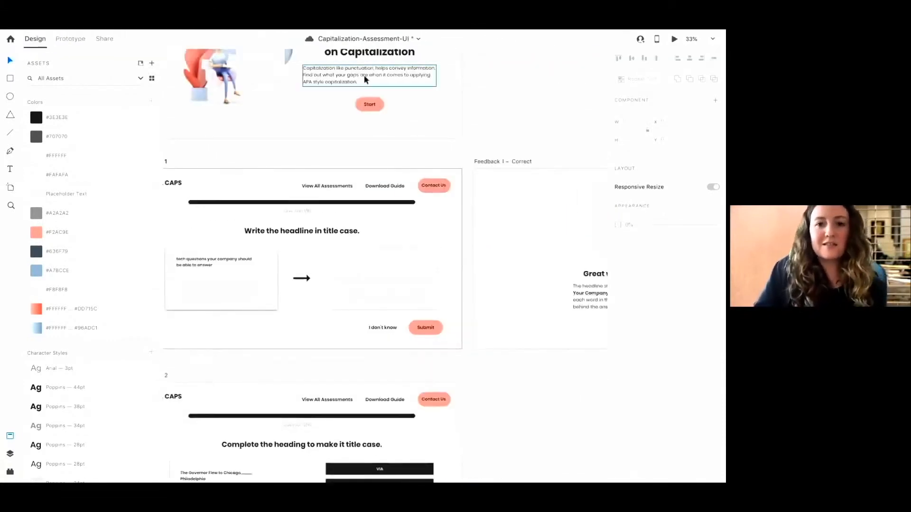